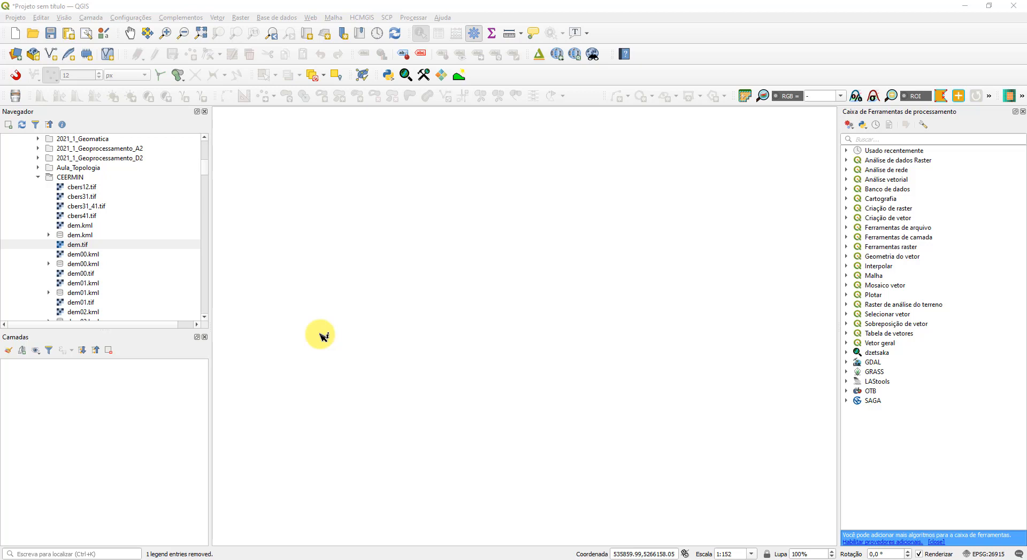
Switch to the Notepad notes and review the outline of the LiDAR workflow.
{"action": "mouse_move", "coordinate": [222, 557]}
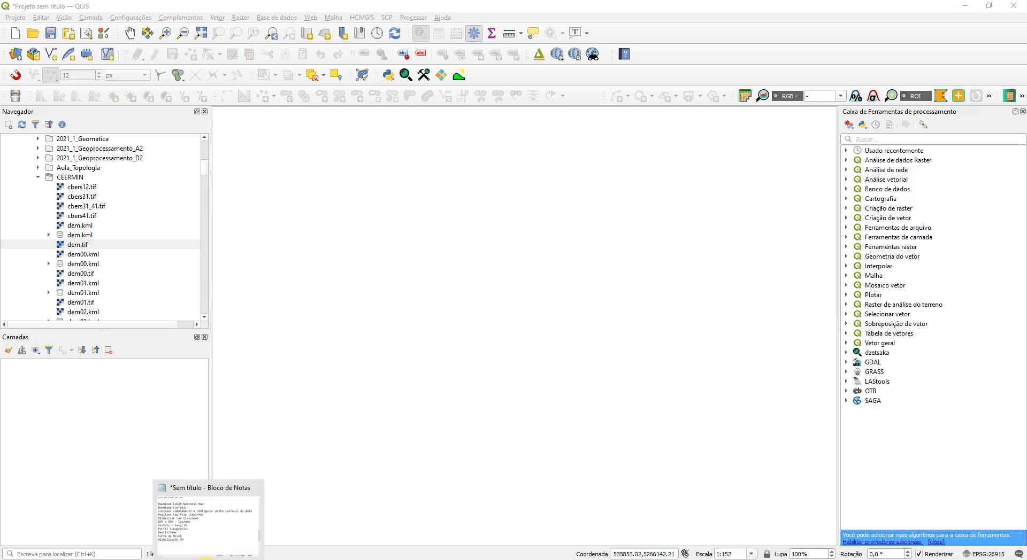
{"action": "left_click", "coordinate": [216, 532]}
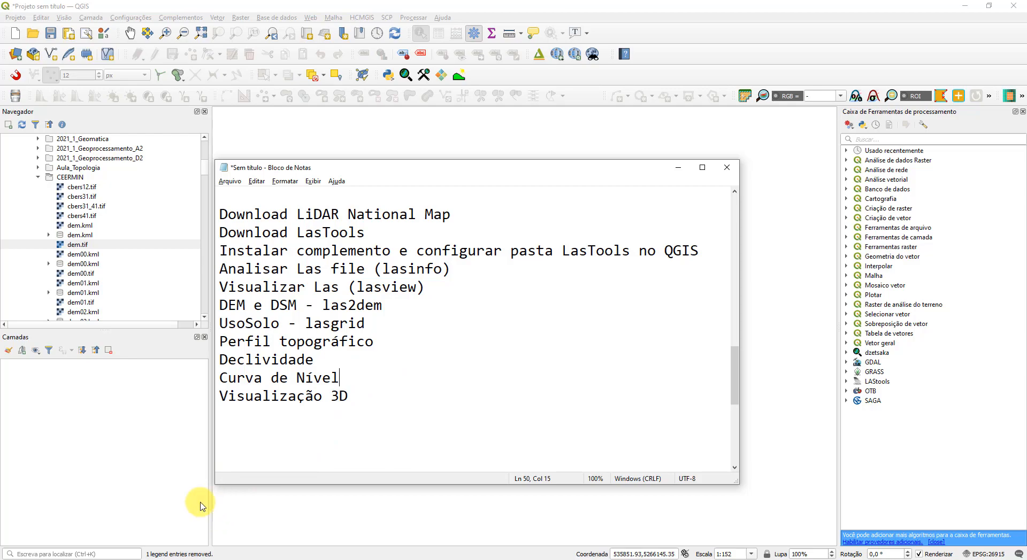
Switch to the TNM Download page in Firefox and set the map's basemap to USGS ImageOnly over northeastern Minnesota.
{"action": "left_click", "coordinate": [68, 535]}
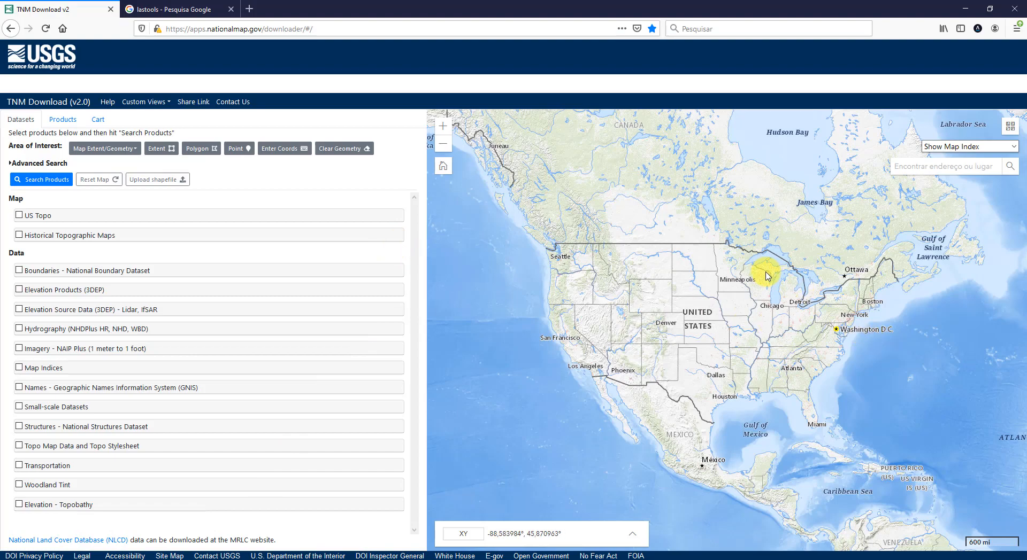
{"action": "scroll", "coordinate": [768, 274], "scroll_direction": "up", "scroll_amount": 2}
{"action": "scroll", "coordinate": [768, 254], "scroll_direction": "up", "scroll_amount": 4}
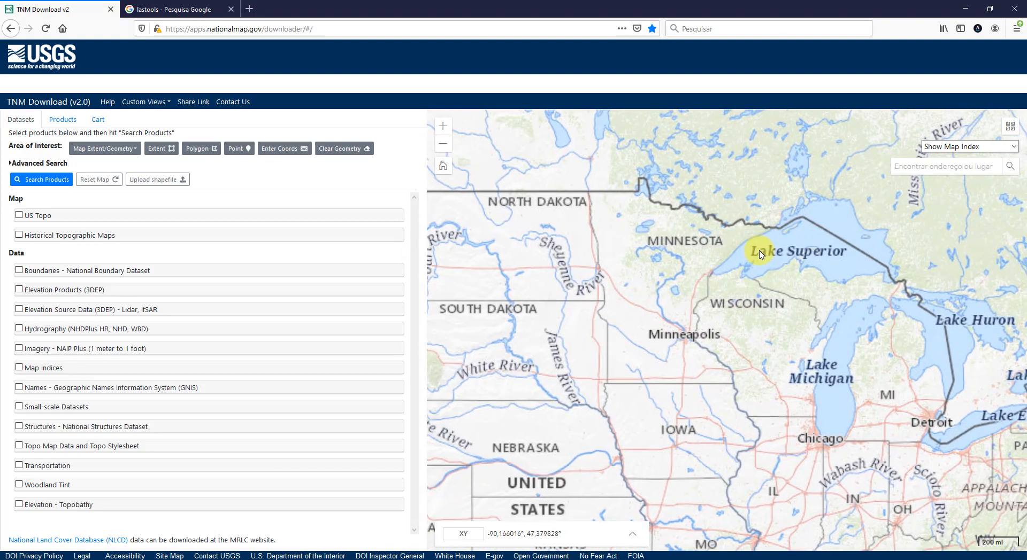
{"action": "left_click_drag", "start_coordinate": [690, 304], "coordinate": [743, 323]}
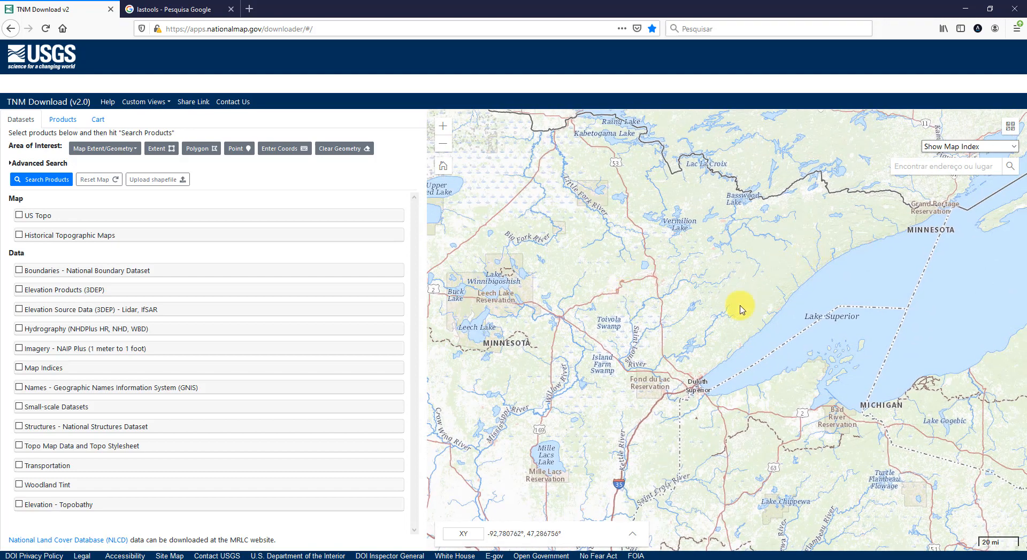
{"action": "left_click", "coordinate": [1010, 131]}
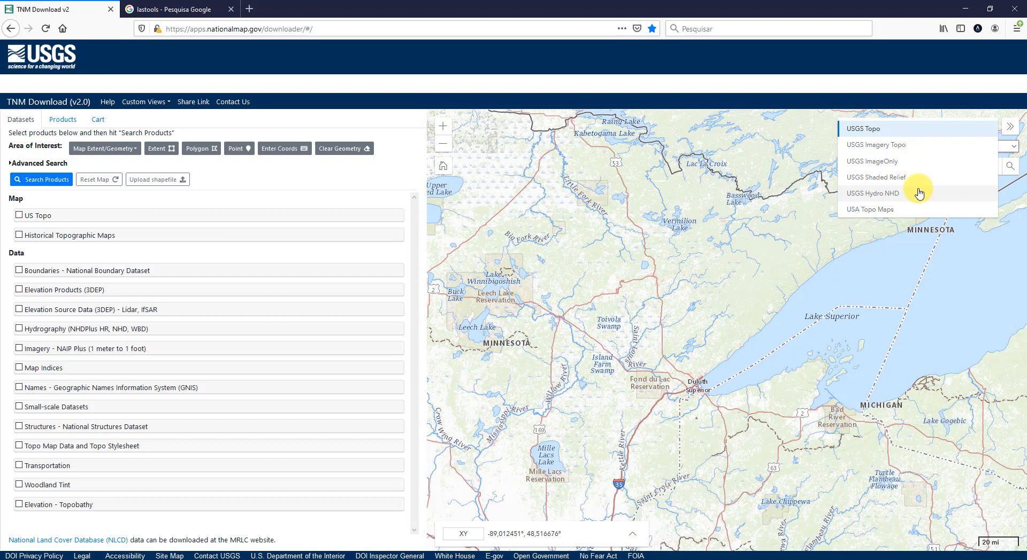
{"action": "left_click", "coordinate": [891, 163]}
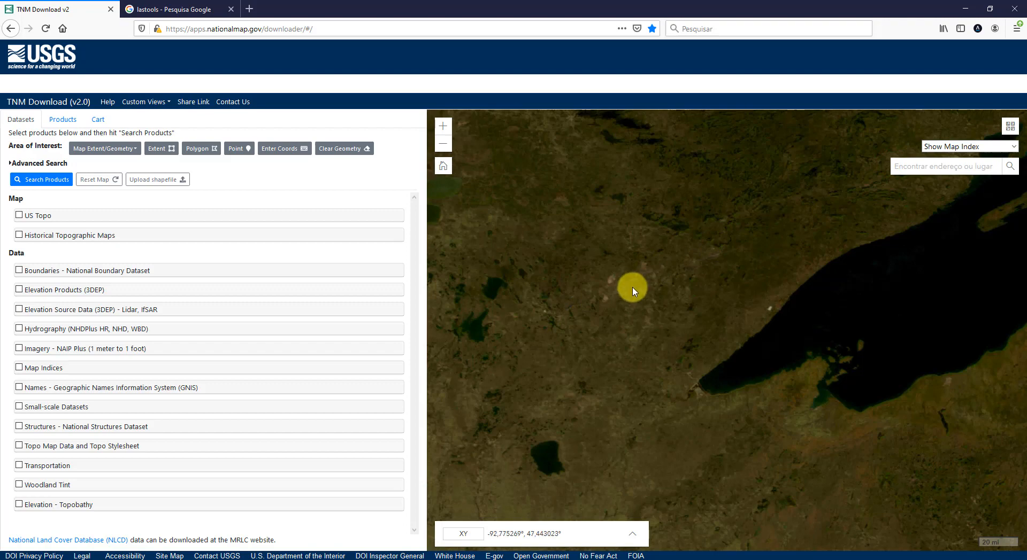
Draw a rectangular area-of-interest extent around the open-pit mine and processing plant northeast of the town.
{"action": "scroll", "coordinate": [633, 286], "scroll_direction": "up", "scroll_amount": 1}
{"action": "scroll", "coordinate": [669, 245], "scroll_direction": "up", "scroll_amount": 1}
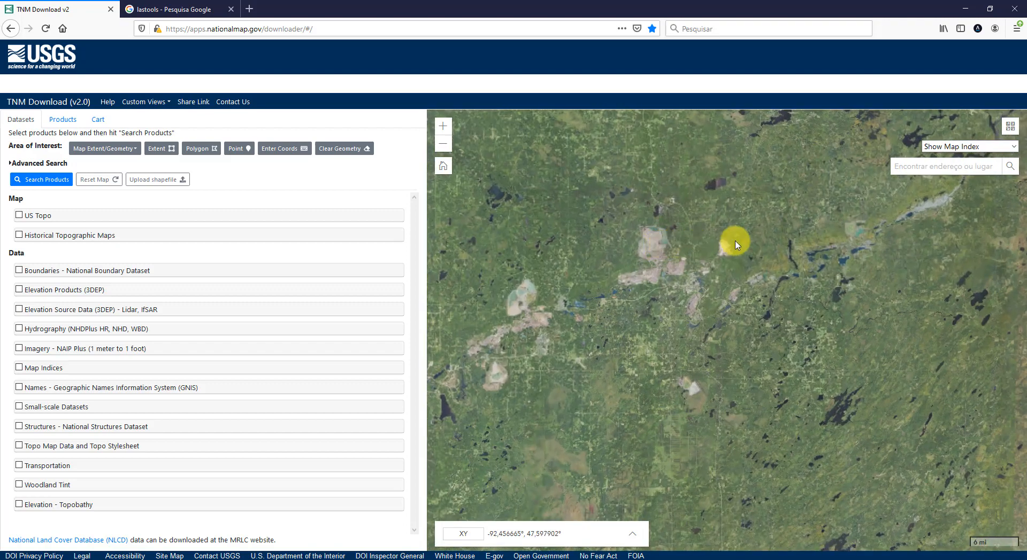
{"action": "left_click_drag", "start_coordinate": [619, 276], "coordinate": [656, 340]}
{"action": "scroll", "coordinate": [699, 255], "scroll_direction": "up", "scroll_amount": 1}
{"action": "left_click_drag", "start_coordinate": [719, 293], "coordinate": [630, 304]}
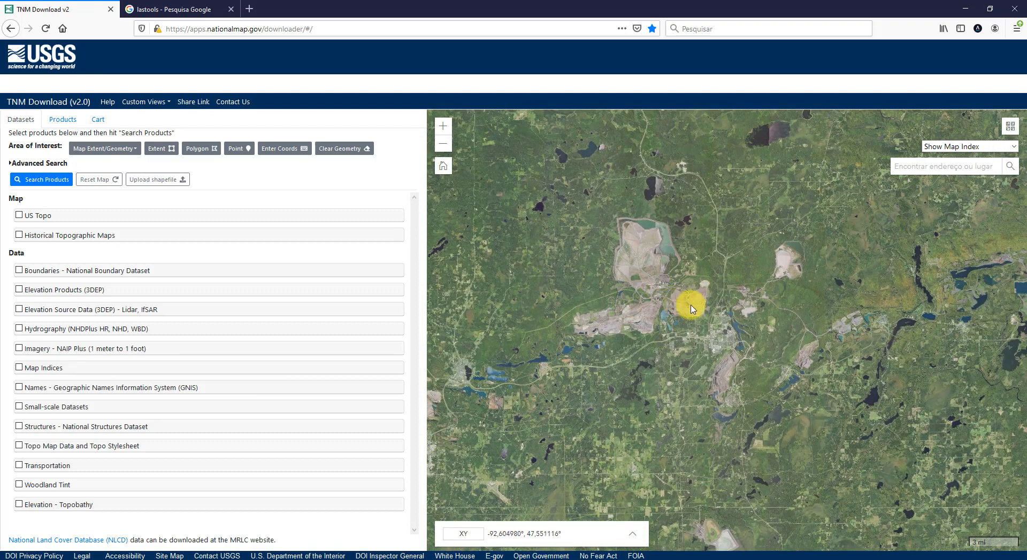
{"action": "scroll", "coordinate": [768, 329], "scroll_direction": "up", "scroll_amount": 1}
{"action": "scroll", "coordinate": [726, 277], "scroll_direction": "up", "scroll_amount": 1}
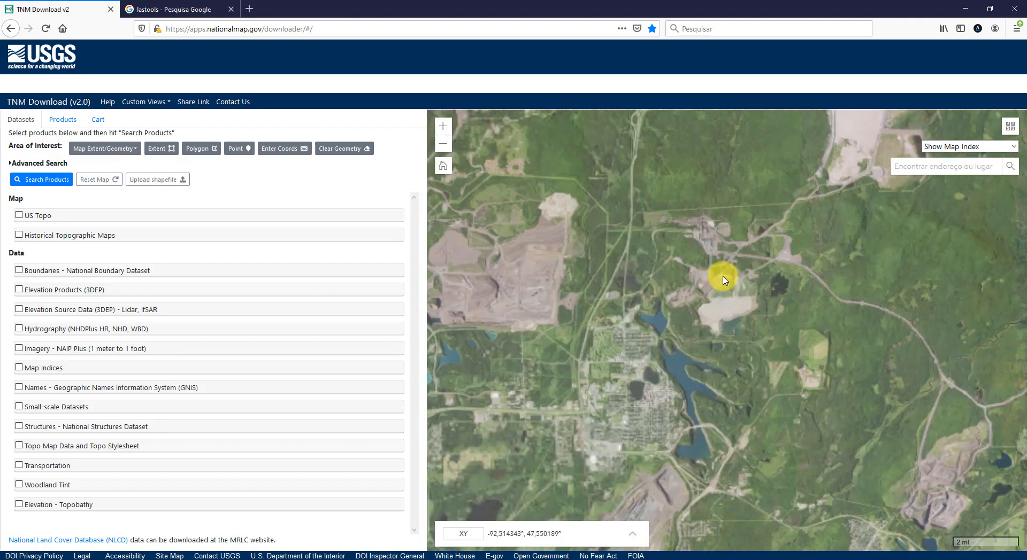
{"action": "scroll", "coordinate": [729, 275], "scroll_direction": "up", "scroll_amount": 1}
{"action": "scroll", "coordinate": [724, 274], "scroll_direction": "up", "scroll_amount": 1}
{"action": "left_click_drag", "start_coordinate": [724, 275], "coordinate": [741, 318]}
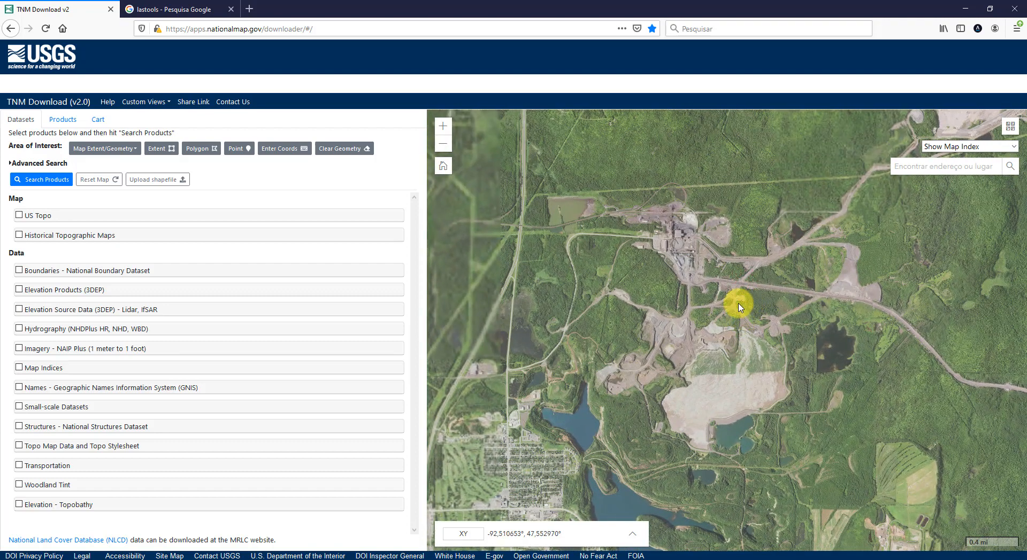
{"action": "left_click", "coordinate": [162, 153]}
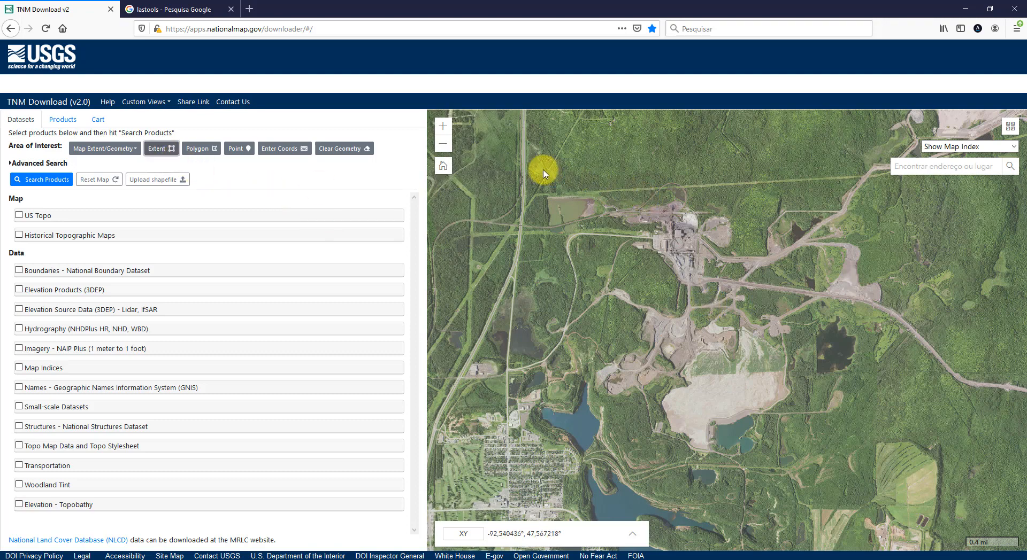
{"action": "left_click_drag", "start_coordinate": [567, 169], "coordinate": [777, 342]}
{"action": "left_click_drag", "start_coordinate": [799, 383], "coordinate": [895, 469]}
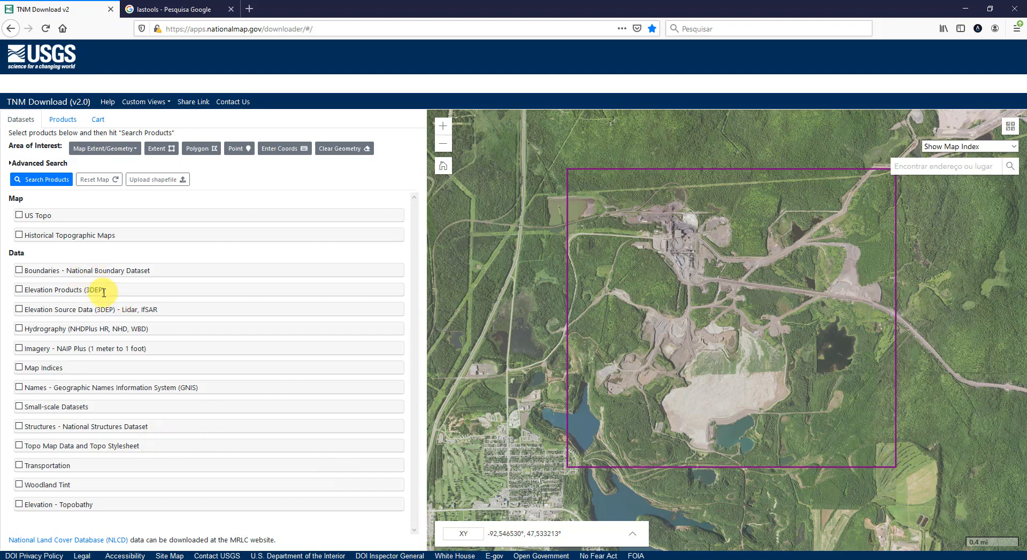
Find Elevation Source Data (3DEP) - Lidar, IfSAR products for the extent and download the LAZ file of tile 1942-15-48.
{"action": "left_click", "coordinate": [20, 311]}
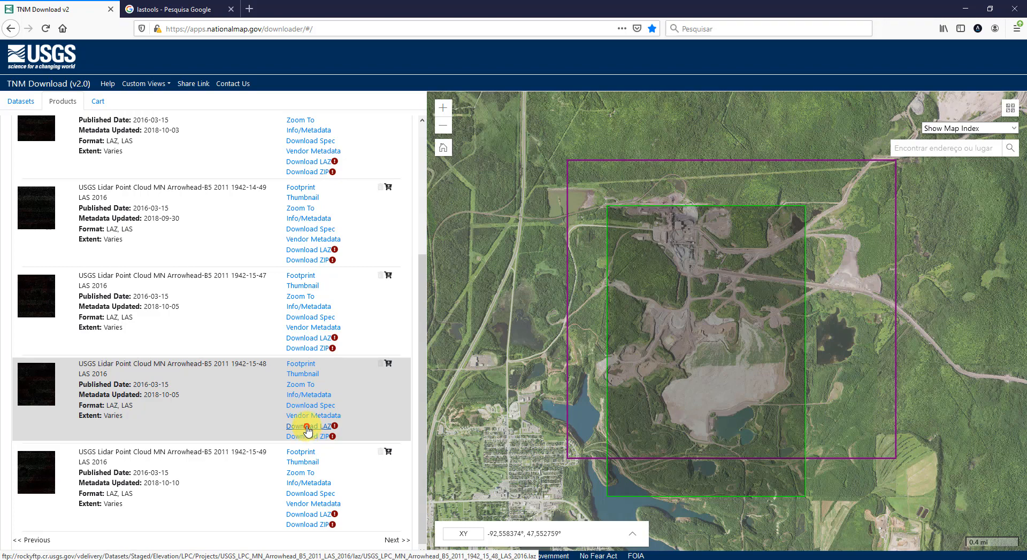
{"action": "left_click", "coordinate": [307, 427]}
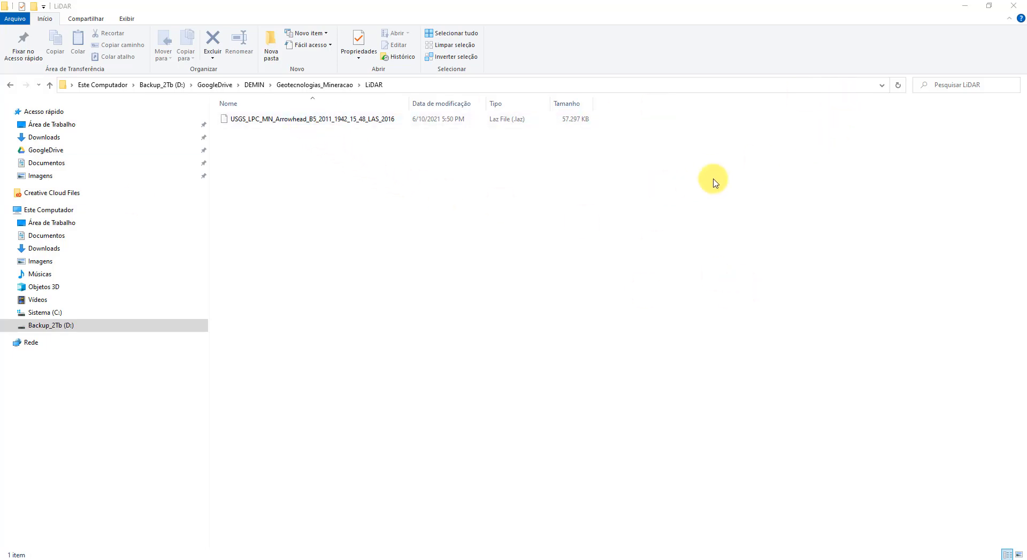
{"action": "left_click", "coordinate": [965, 7]}
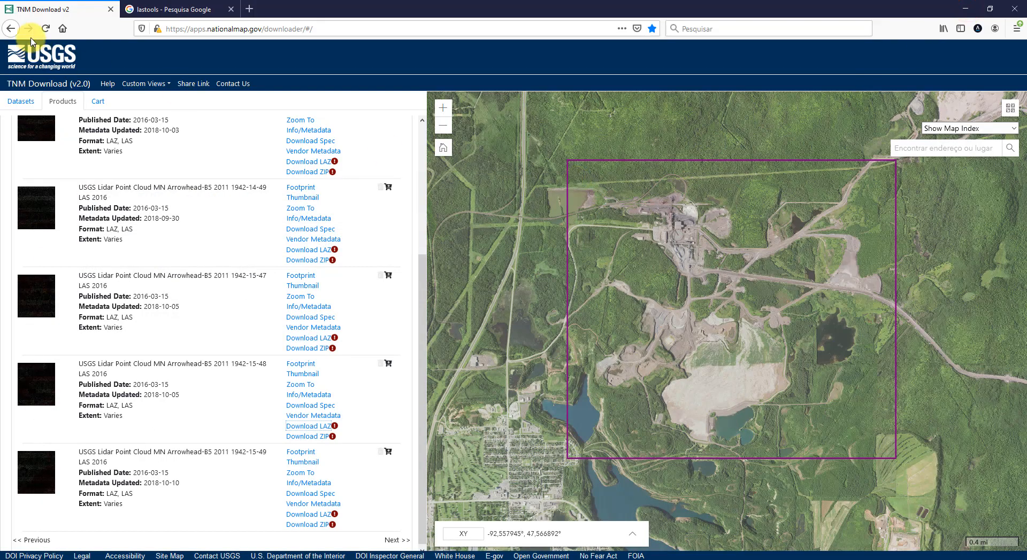
Open the lastools.org website from the Google results and try to download LAStools.zip.
{"action": "left_click", "coordinate": [179, 8]}
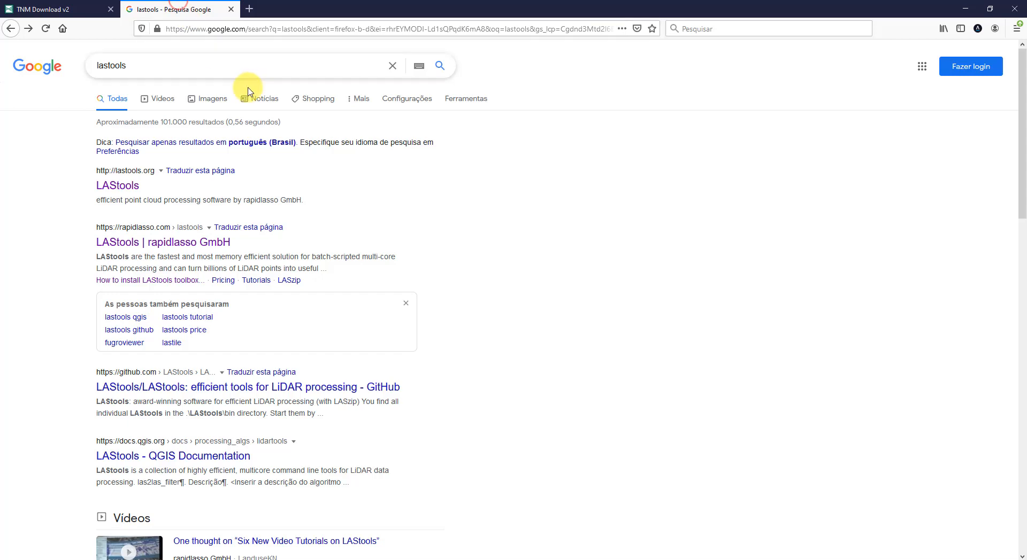
{"action": "left_click", "coordinate": [141, 64]}
{"action": "left_click", "coordinate": [700, 249]}
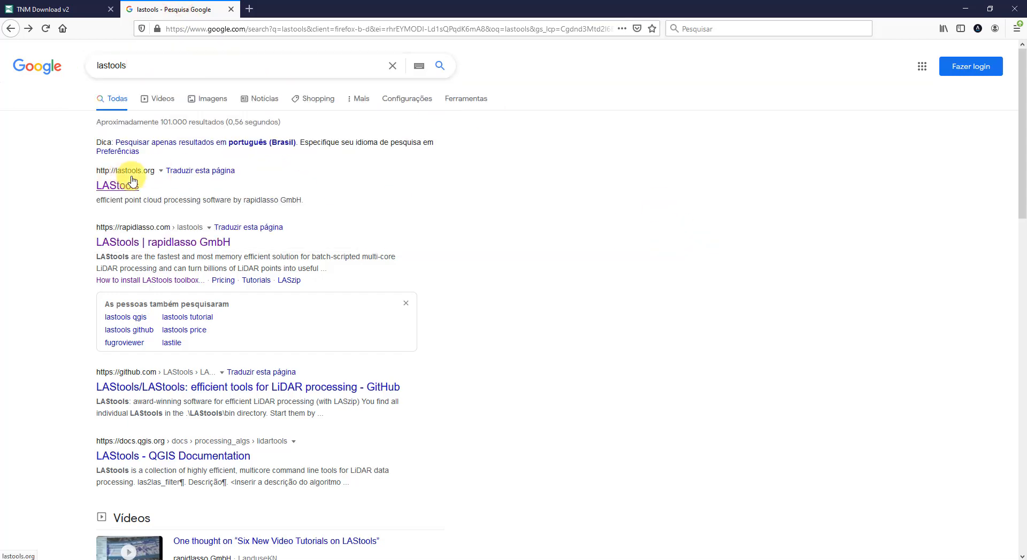
{"action": "left_click", "coordinate": [132, 179]}
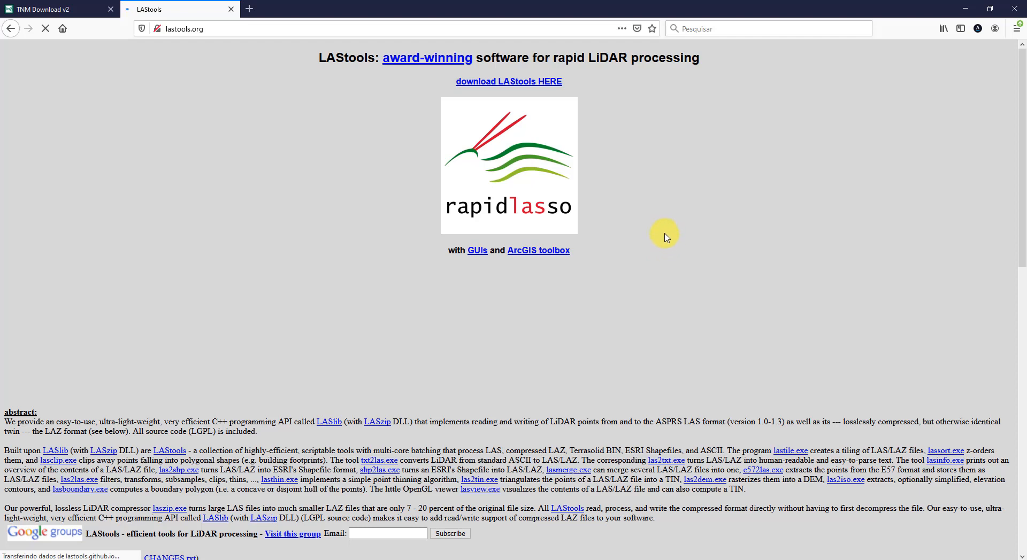
{"action": "left_click", "coordinate": [508, 87]}
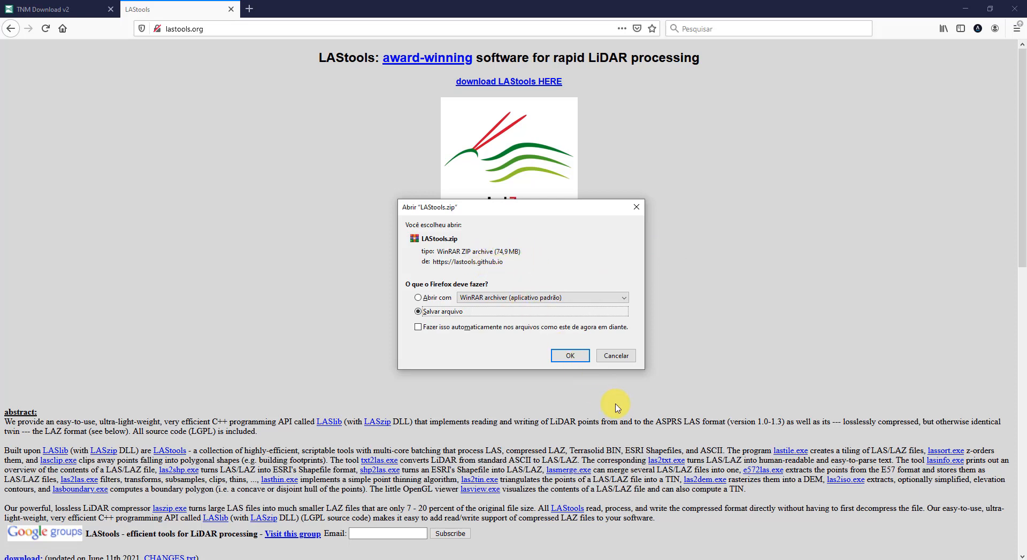
{"action": "left_click", "coordinate": [618, 358]}
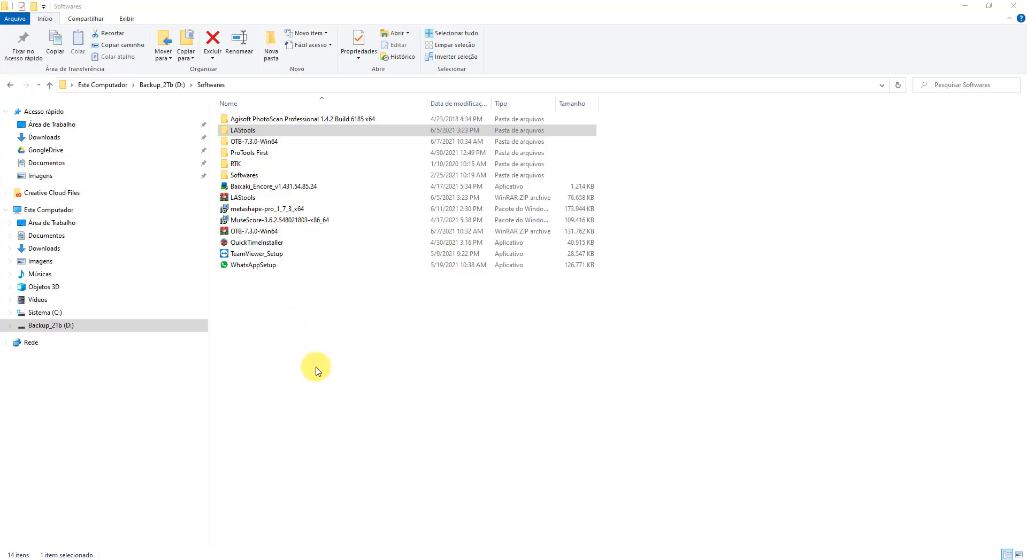
Inspect the LAStools archive and the contents of its extracted folder in D:\Softwares.
{"action": "left_click", "coordinate": [316, 371]}
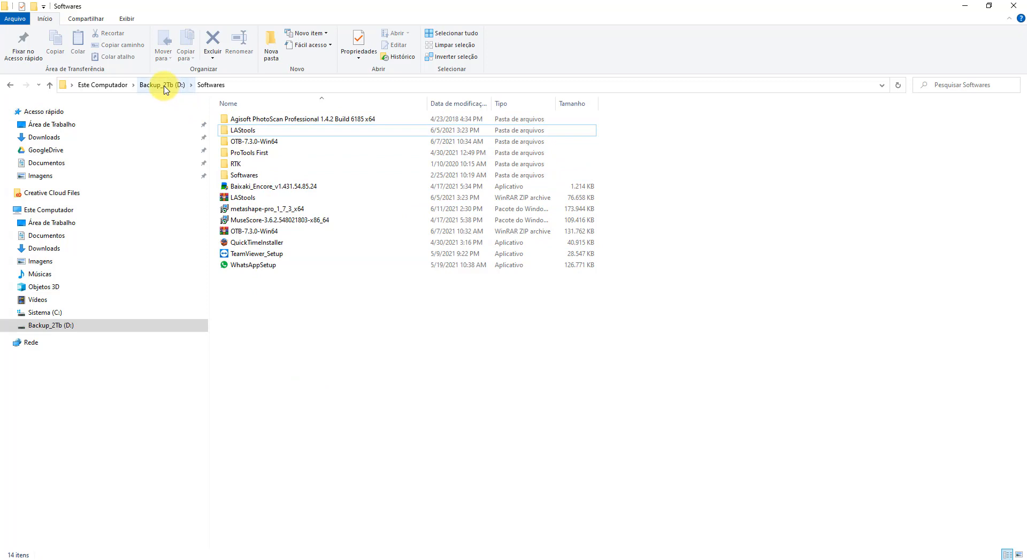
{"action": "left_click", "coordinate": [252, 198]}
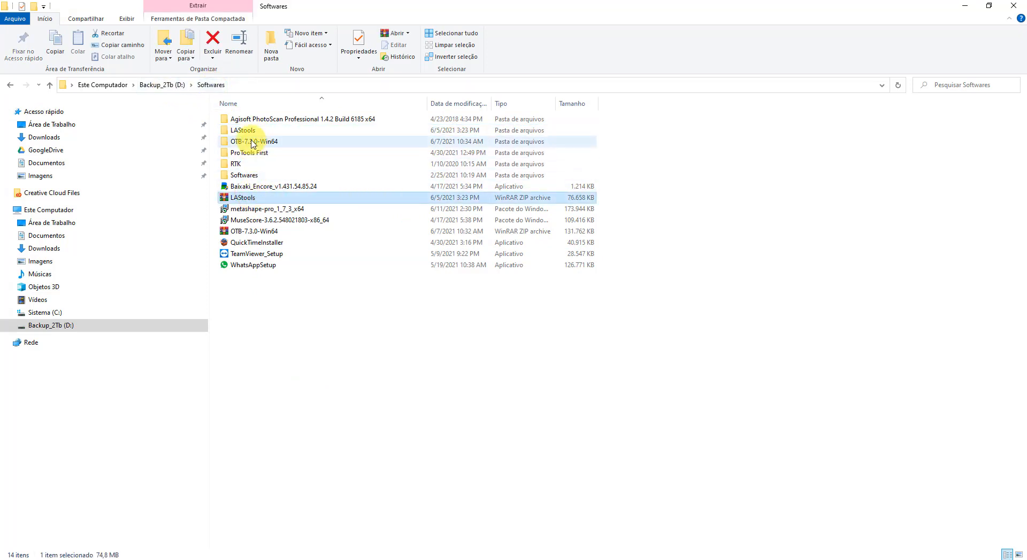
{"action": "double_click", "coordinate": [252, 132]}
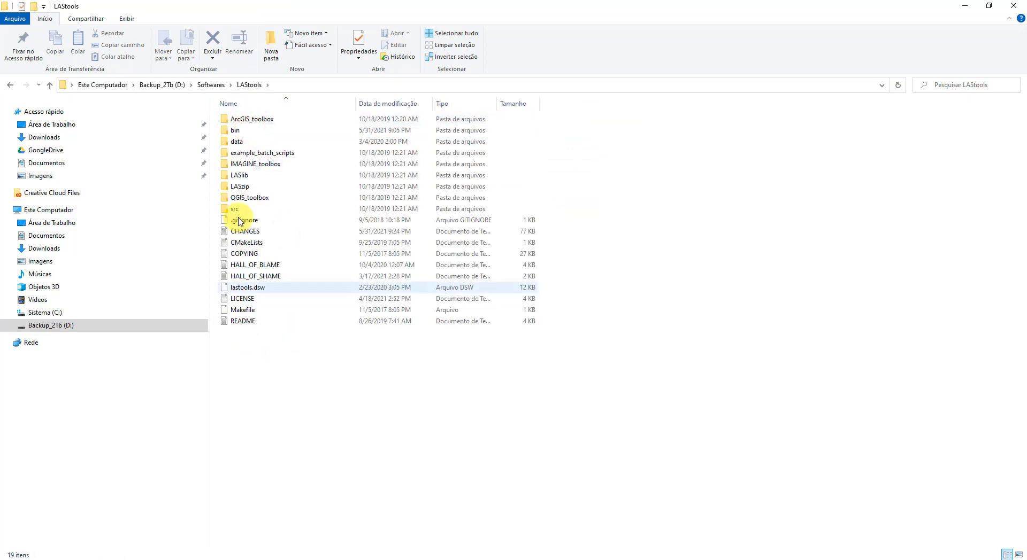
{"action": "left_click", "coordinate": [212, 84]}
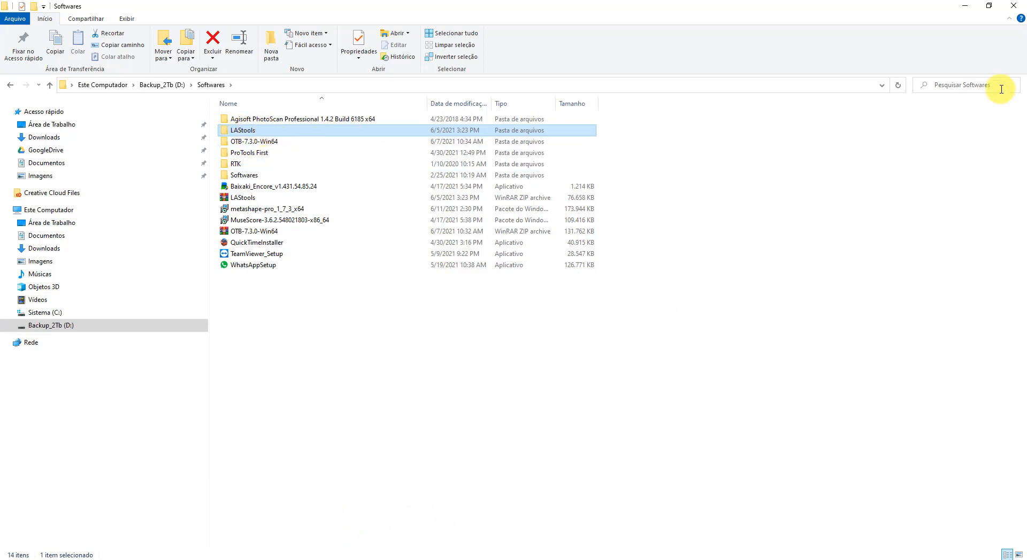
{"action": "left_click", "coordinate": [965, 6]}
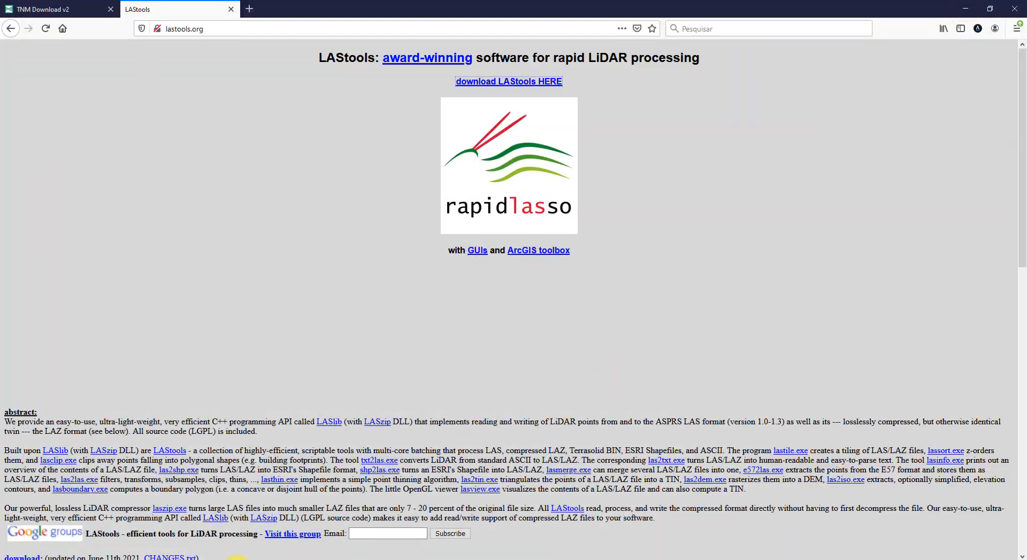
Switch to QGIS and look up the LAStools plugin in the plugin manager by searching for "lasto".
{"action": "left_click", "coordinate": [268, 559]}
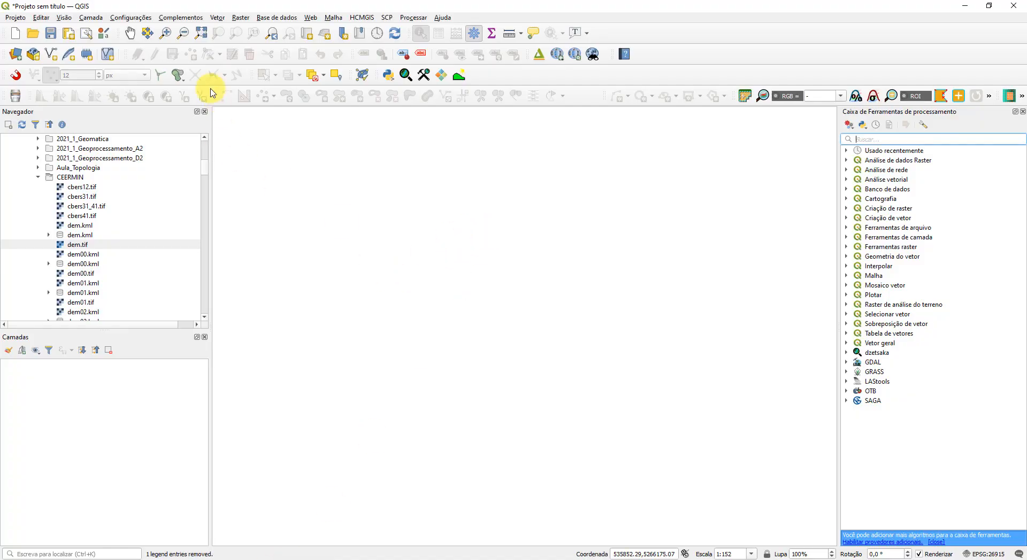
{"action": "left_click", "coordinate": [178, 20]}
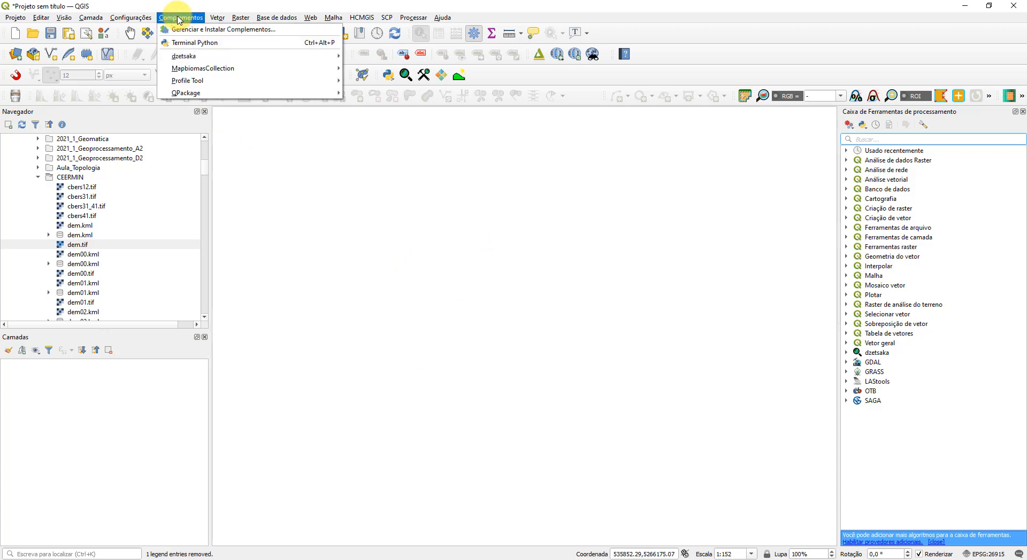
{"action": "left_click", "coordinate": [184, 29]}
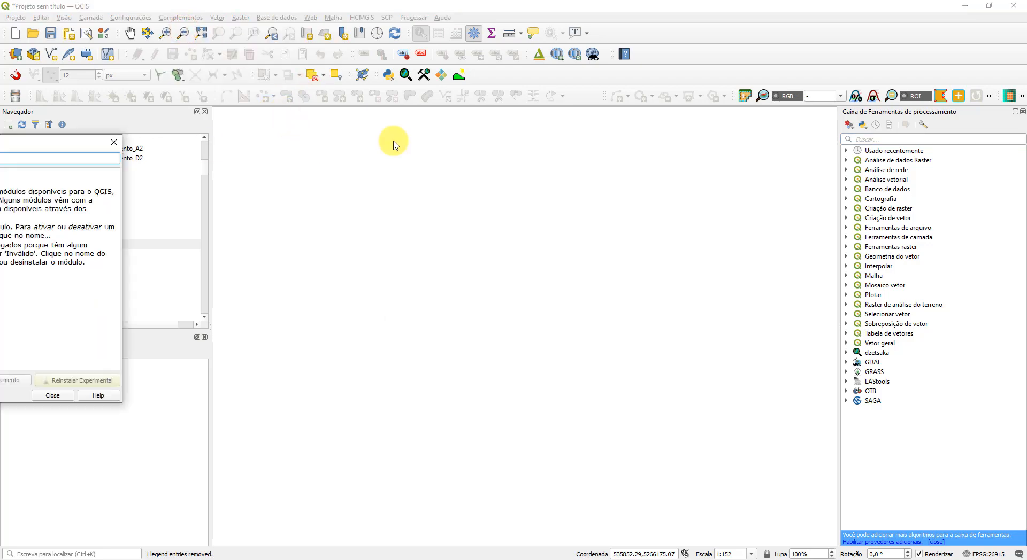
{"action": "left_click", "coordinate": [313, 141]}
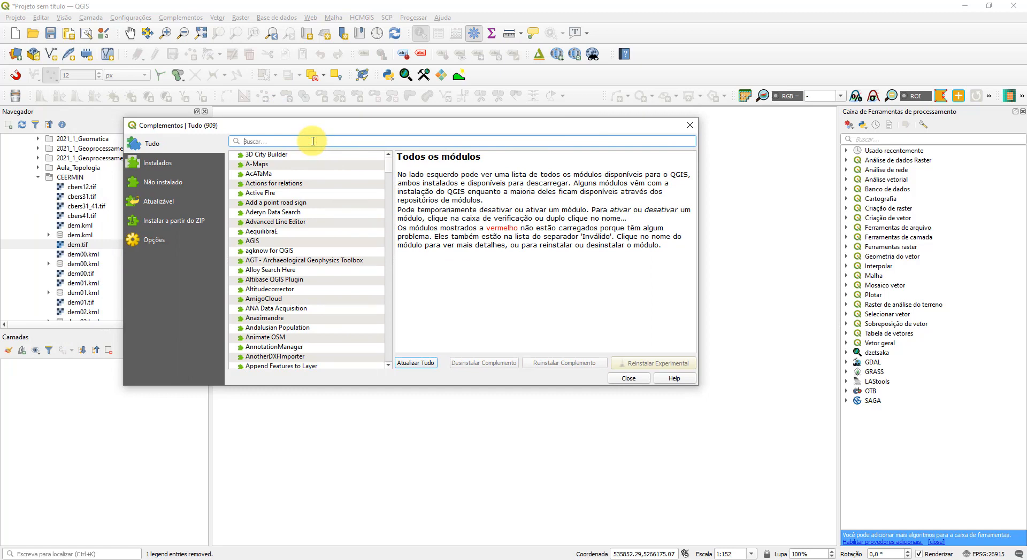
{"action": "type", "text": "lasto"}
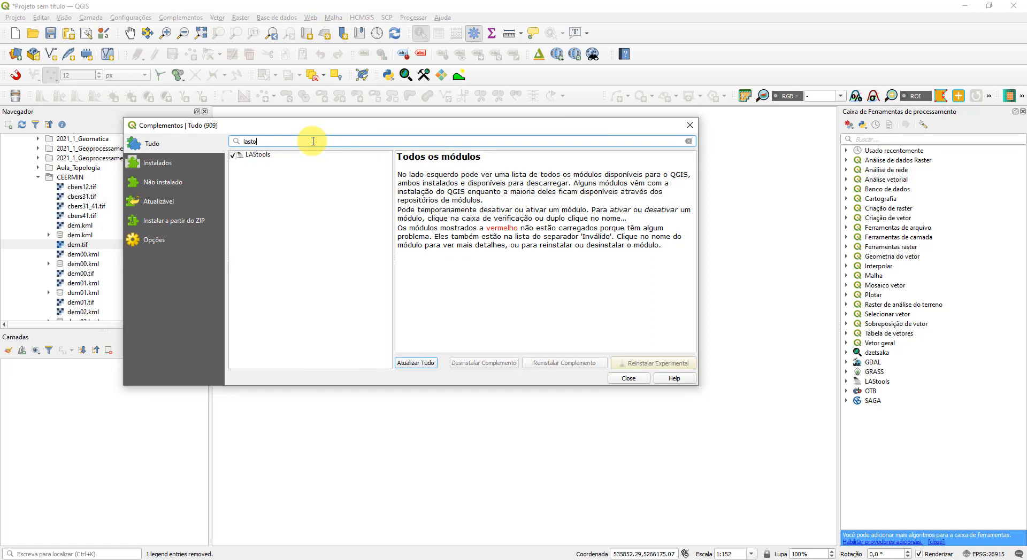
{"action": "left_click", "coordinate": [266, 155]}
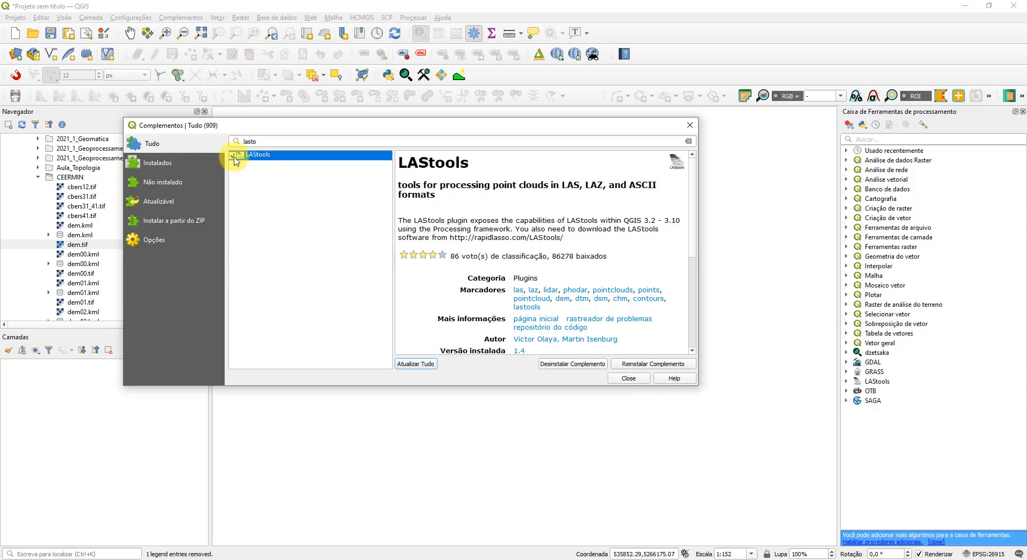
{"action": "left_click", "coordinate": [635, 381]}
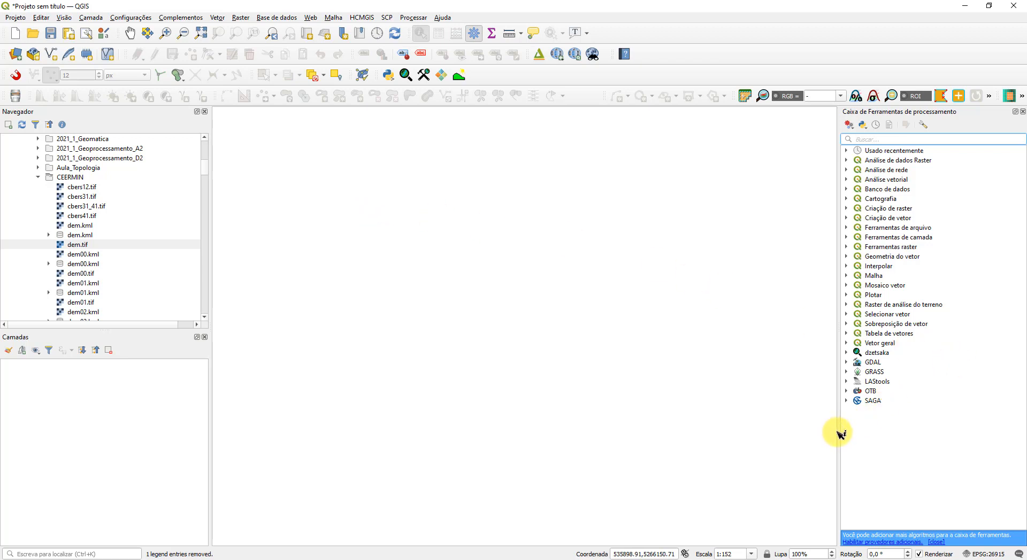
Widen the processing toolbox and open the LAStools provider settings in the Processing section of the QGIS options.
{"action": "left_click_drag", "start_coordinate": [838, 434], "coordinate": [780, 435]}
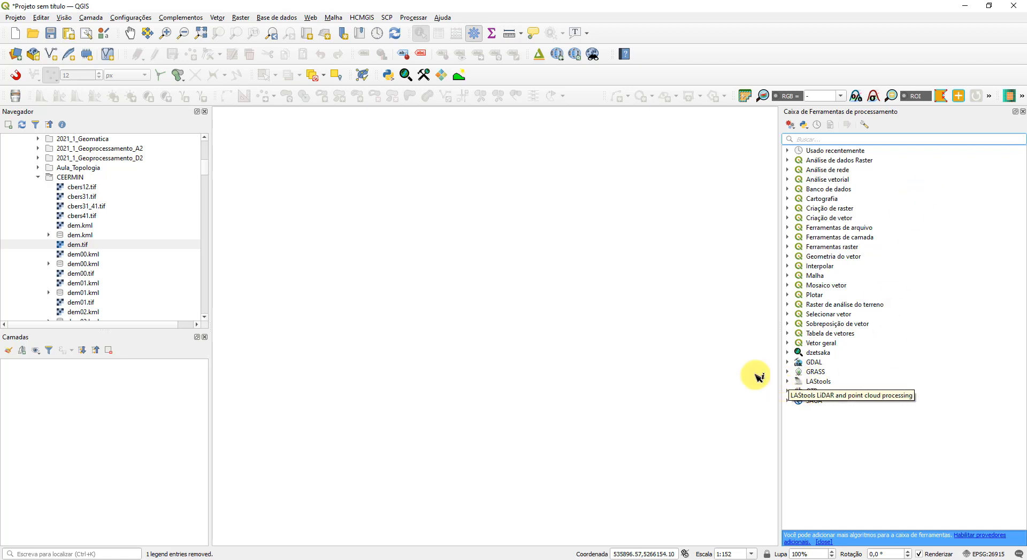
{"action": "left_click", "coordinate": [129, 18]}
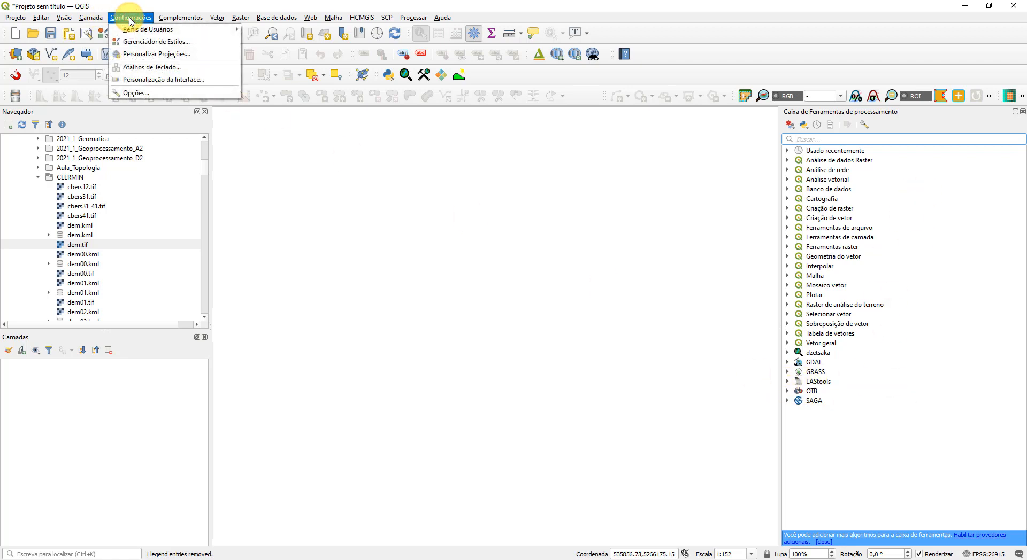
{"action": "left_click", "coordinate": [158, 96]}
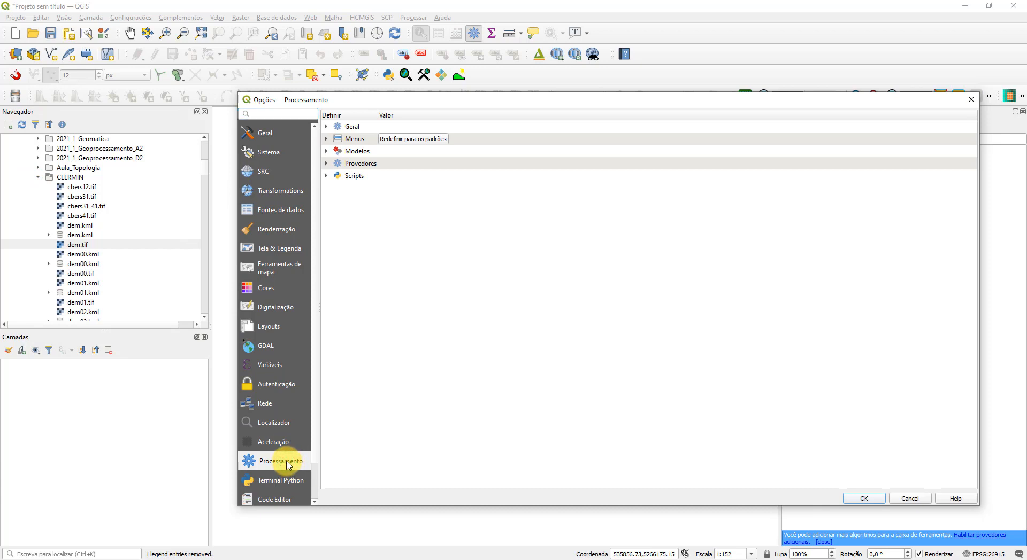
{"action": "left_click", "coordinate": [327, 164]}
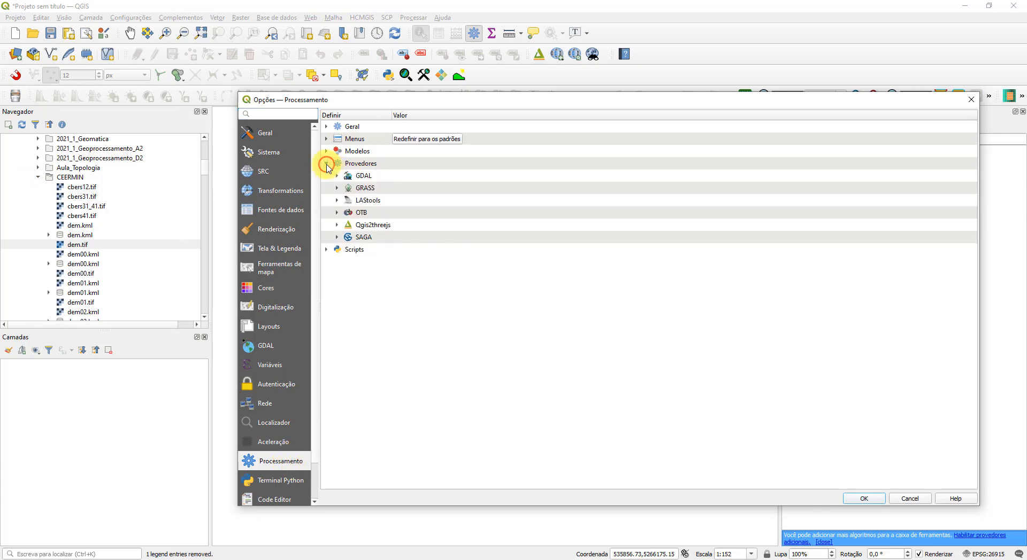
{"action": "left_click", "coordinate": [338, 201]}
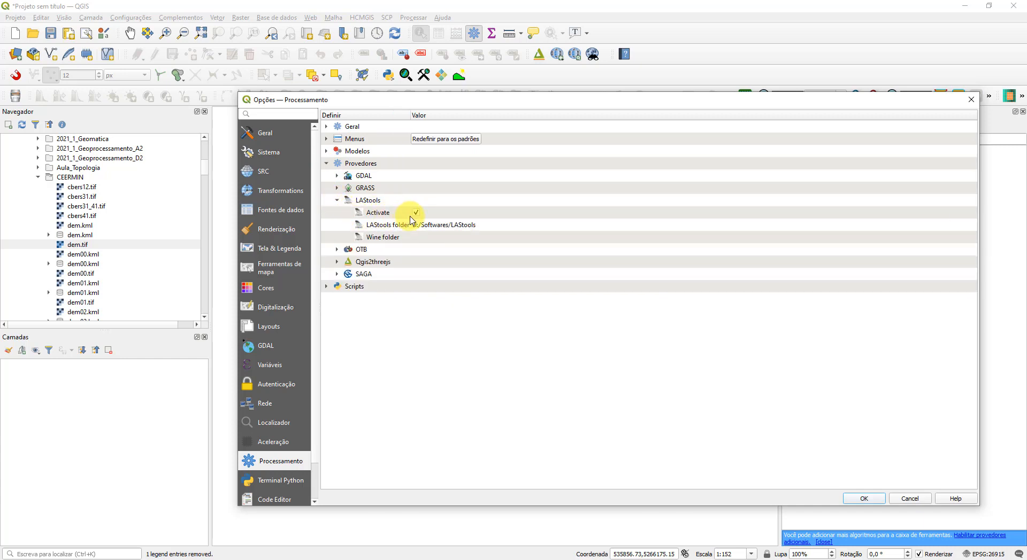
Set the LAStools folder to D:/Softwares/LAStools by browsing to it on the D: drive, and accept the options.
{"action": "left_click", "coordinate": [451, 228]}
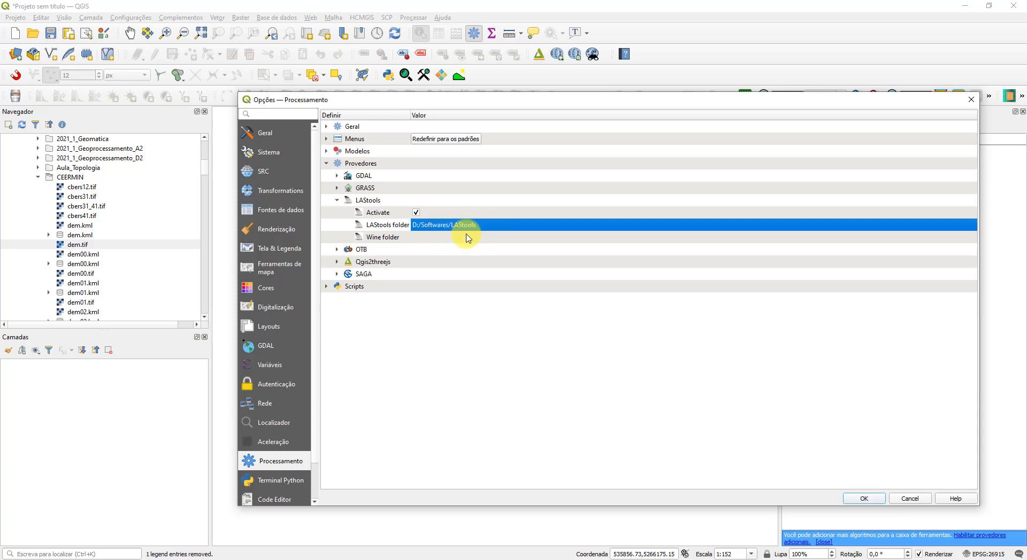
{"action": "left_click", "coordinate": [904, 230]}
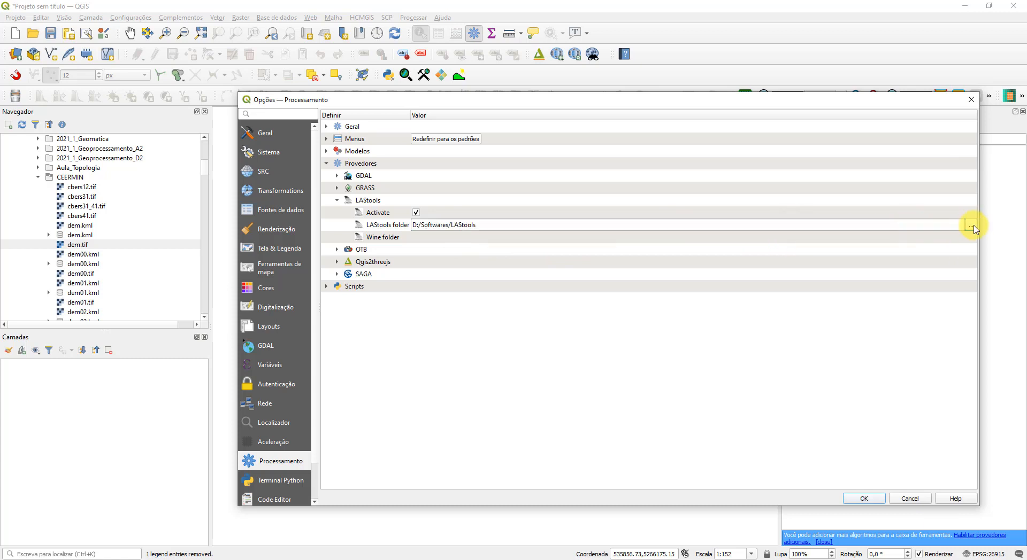
{"action": "left_click", "coordinate": [971, 226]}
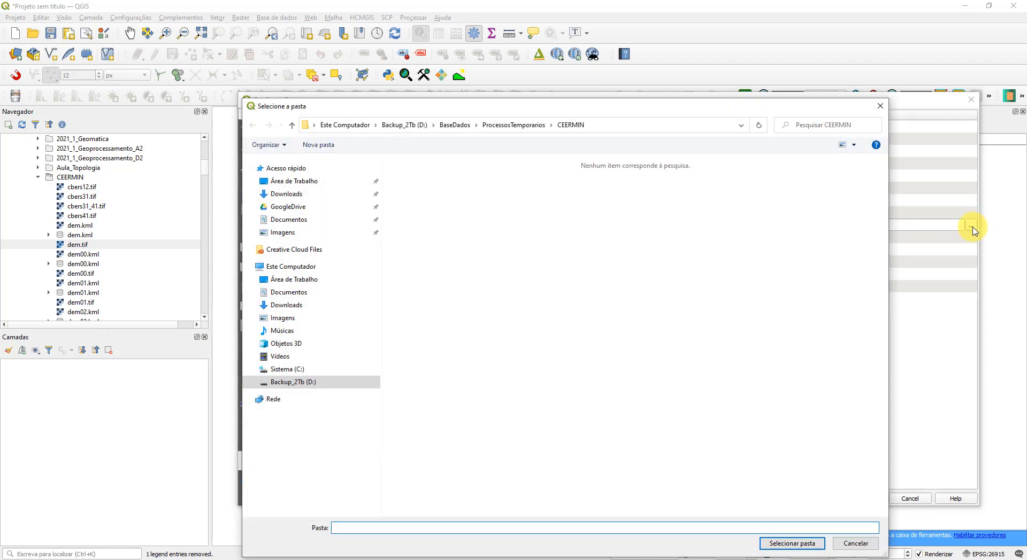
{"action": "left_click", "coordinate": [398, 125]}
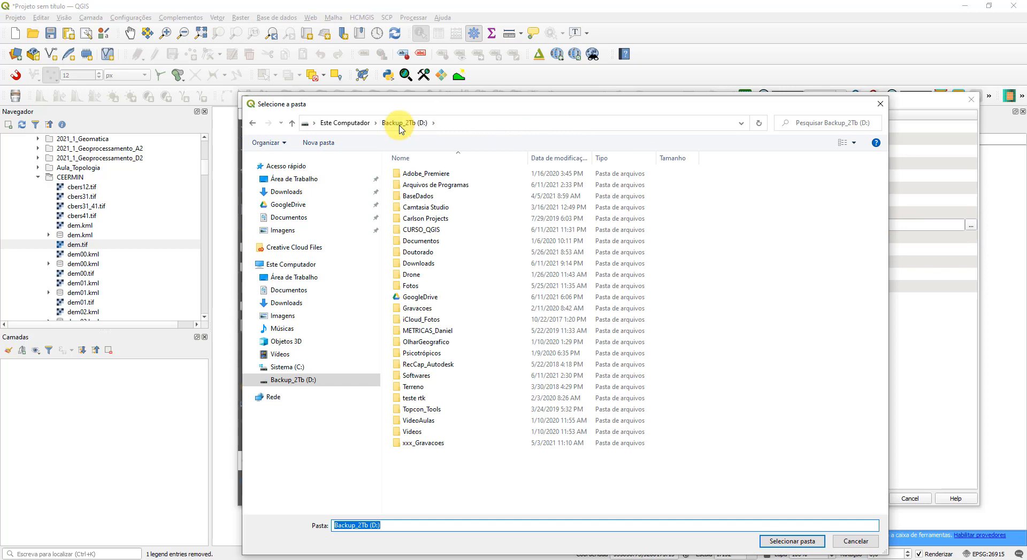
{"action": "double_click", "coordinate": [423, 376]}
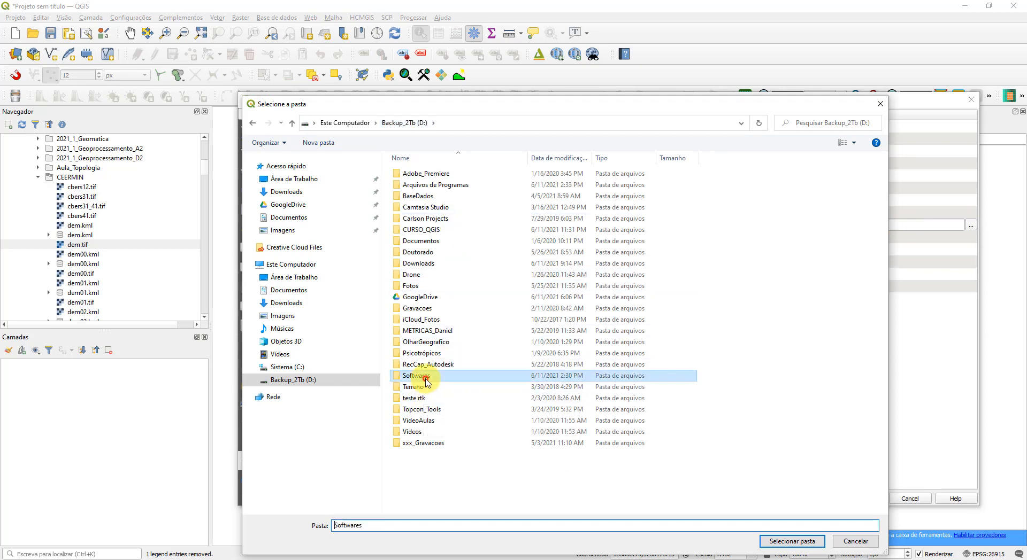
{"action": "left_click", "coordinate": [414, 185]}
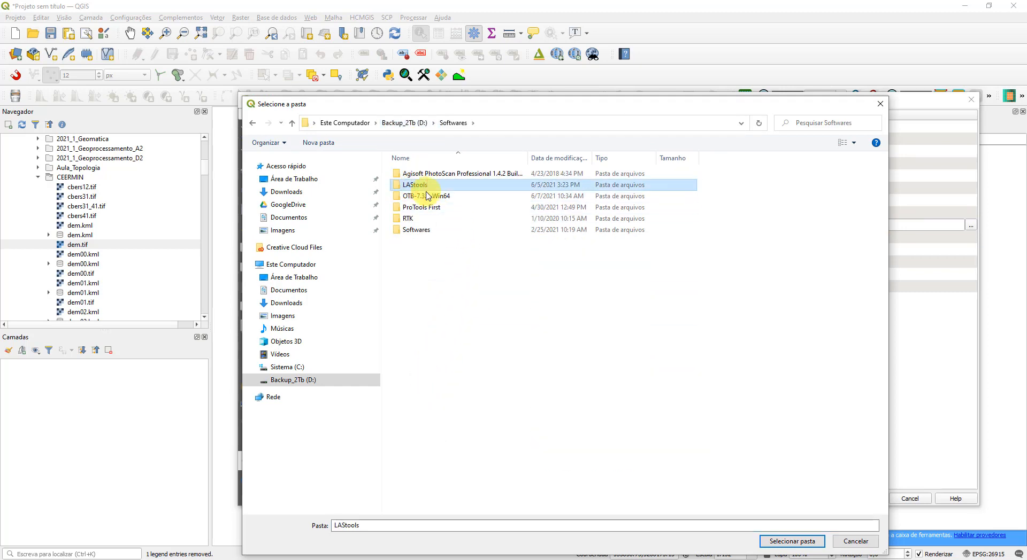
{"action": "left_click", "coordinate": [803, 540]}
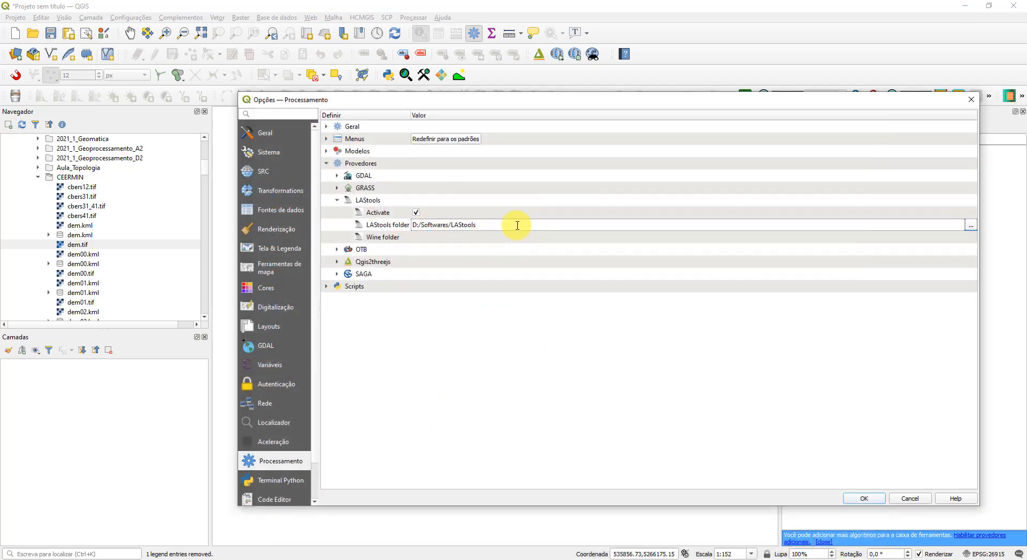
{"action": "left_click", "coordinate": [864, 498]}
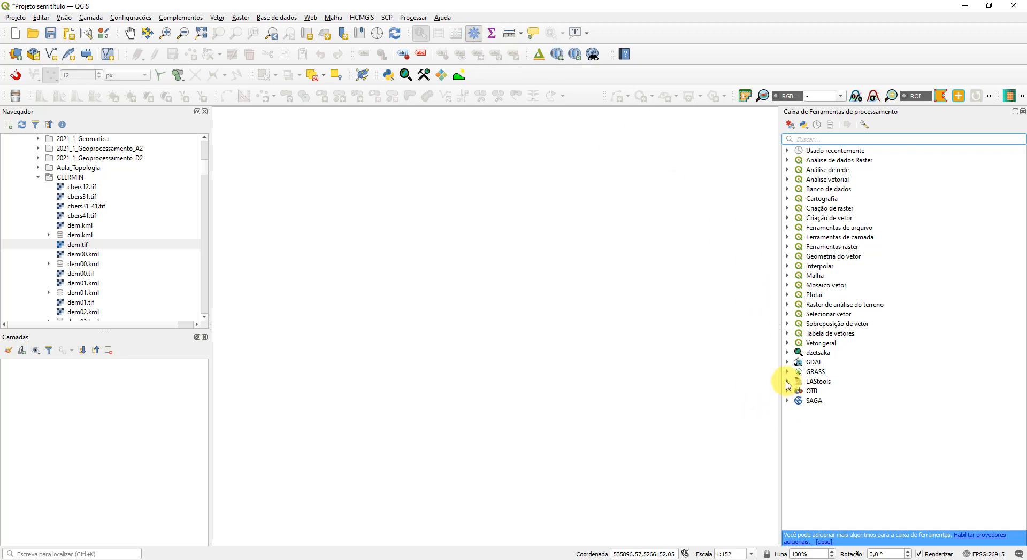
Open the lasinfo tool from the file - checking quality group of LAStools in the processing toolbox.
{"action": "left_click", "coordinate": [787, 382]}
{"action": "left_click_drag", "start_coordinate": [779, 384], "coordinate": [731, 382]}
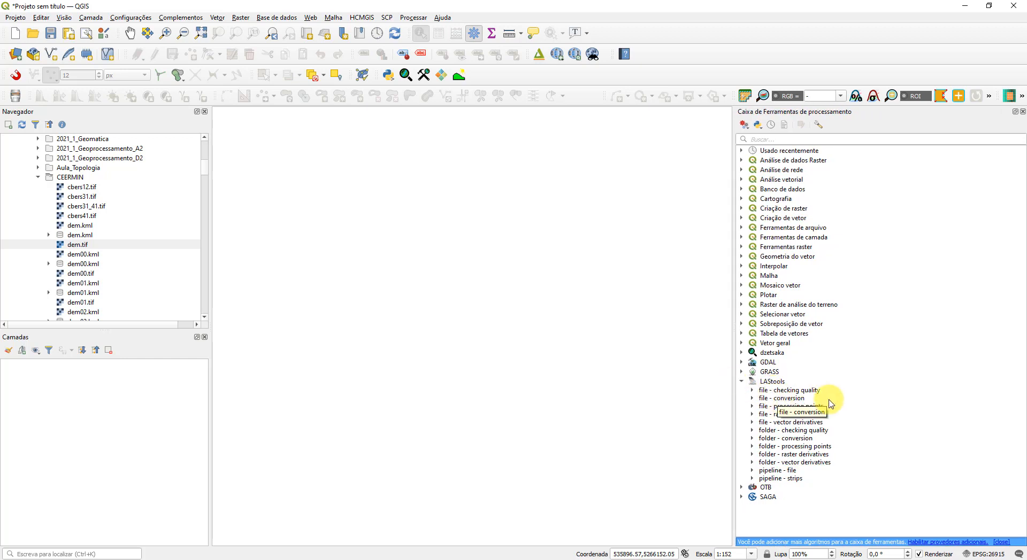
{"action": "left_click", "coordinate": [752, 391]}
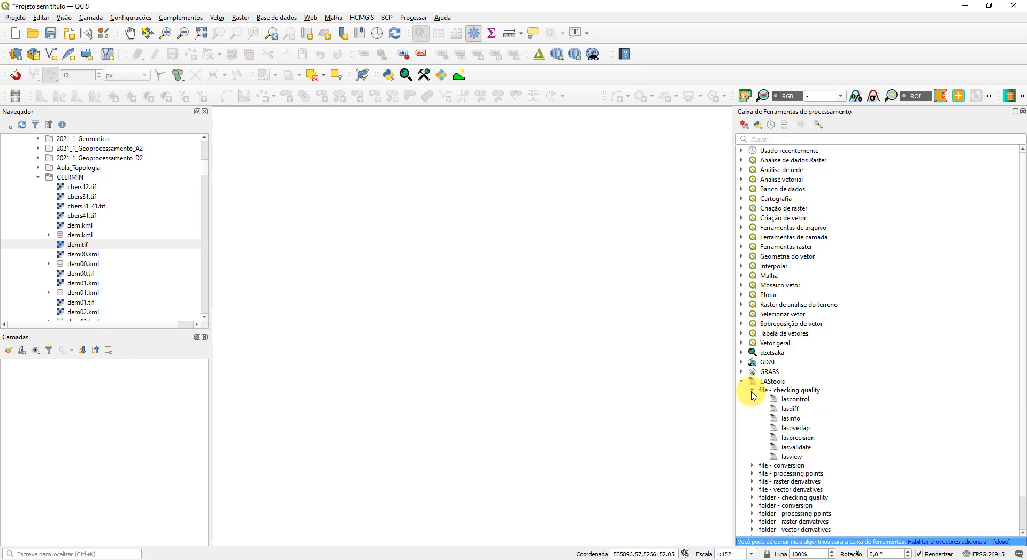
{"action": "double_click", "coordinate": [802, 422]}
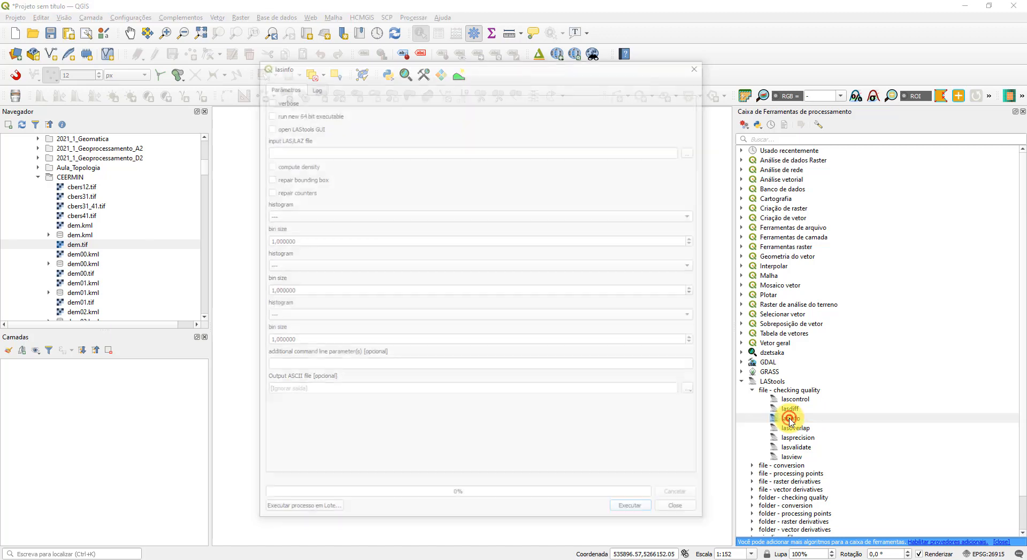
Choose USGS_LPC_MN_Arrowhead_B5_2011_1942_15_48_LAS_2016.laz from GoogleDrive\DEMIN\Geotecnologias_Mineracao\LiDAR as the lasinfo input file.
{"action": "left_click", "coordinate": [695, 151]}
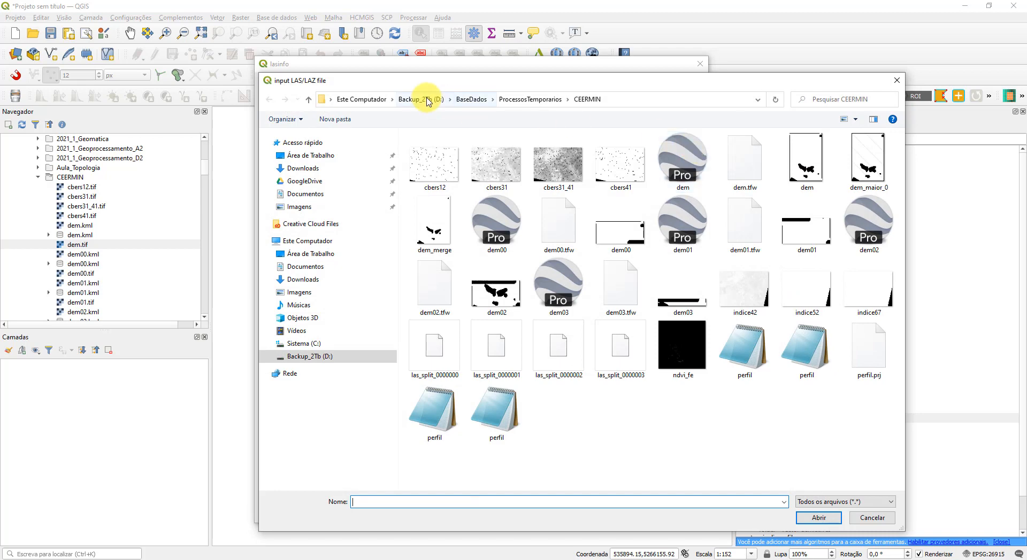
{"action": "left_click", "coordinate": [318, 181]}
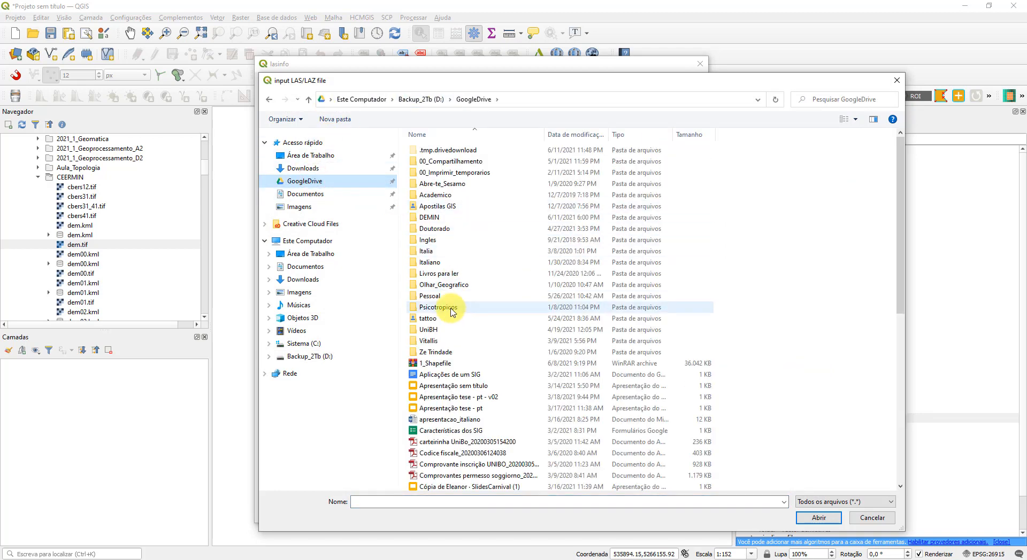
{"action": "double_click", "coordinate": [436, 218]}
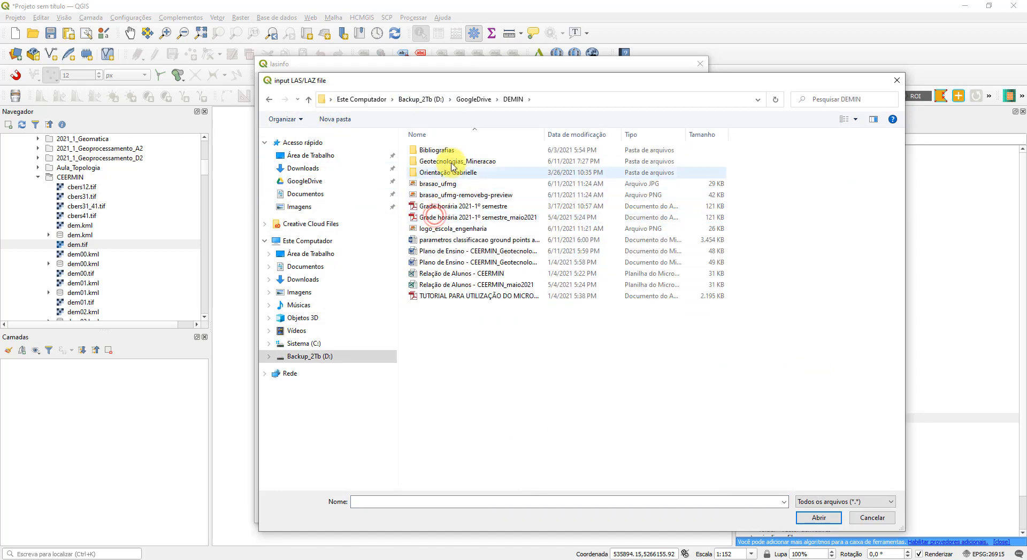
{"action": "double_click", "coordinate": [450, 161]}
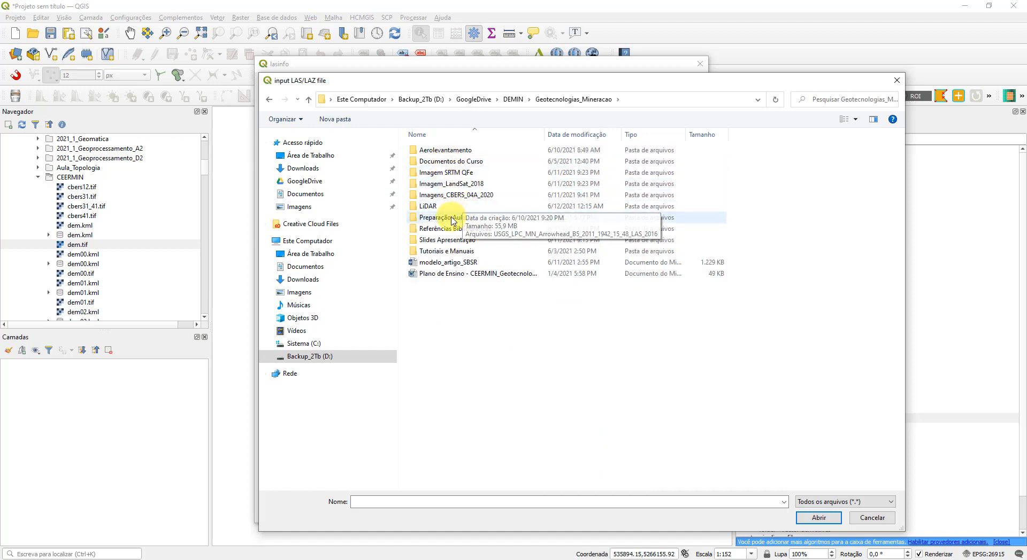
{"action": "double_click", "coordinate": [427, 206]}
{"action": "left_click", "coordinate": [473, 151]}
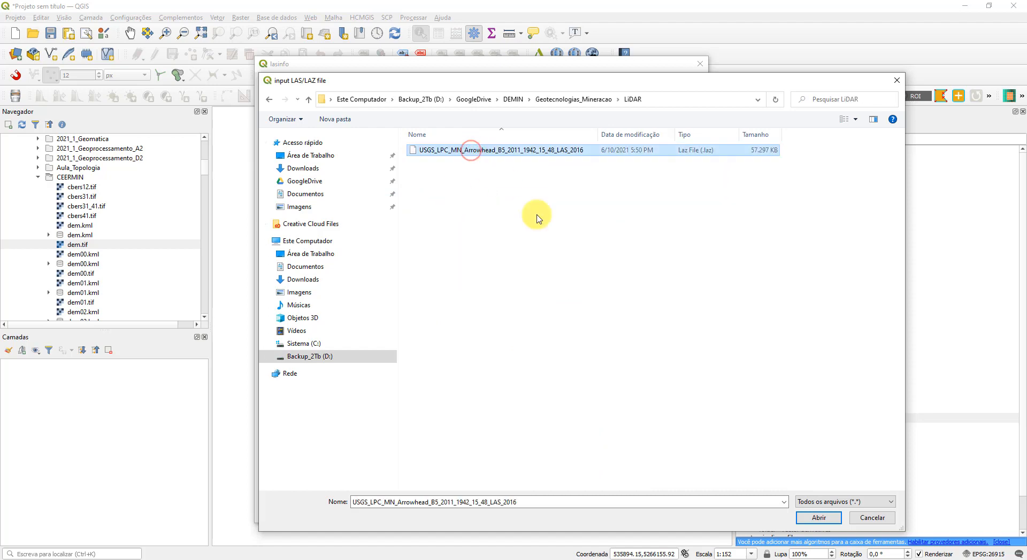
{"action": "left_click", "coordinate": [817, 519]}
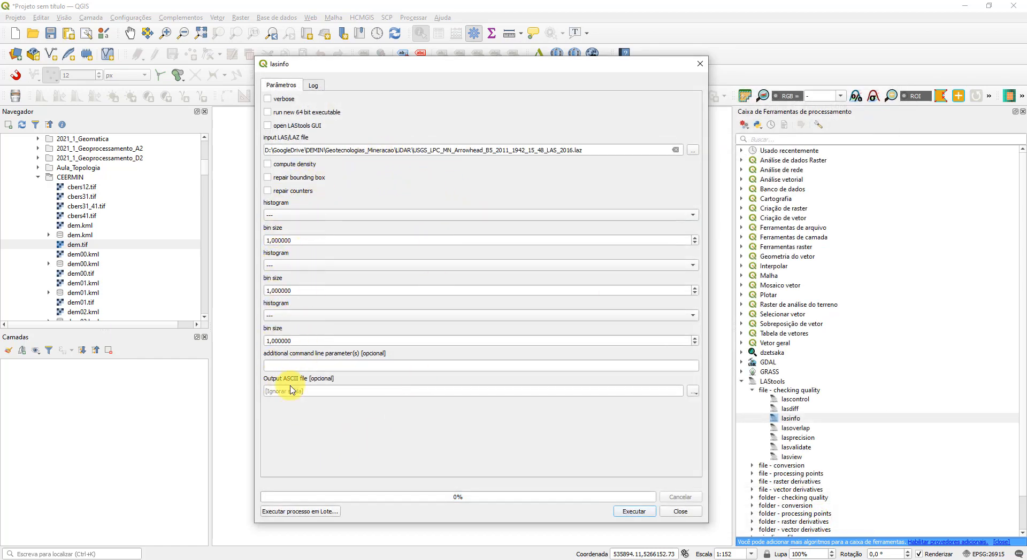
Choose D:\CURSO_QGIS\Exercicio_LiDAR\5_Relatorio as the folder for the output ASCII file and enter the name relatorio_las.
{"action": "left_click", "coordinate": [693, 392]}
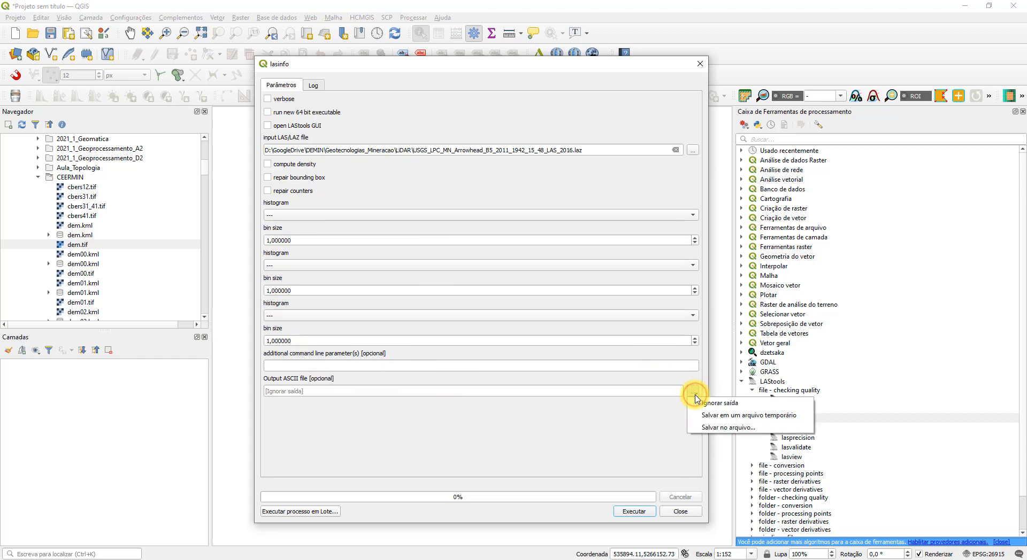
{"action": "left_click", "coordinate": [718, 428]}
{"action": "left_click", "coordinate": [420, 99]}
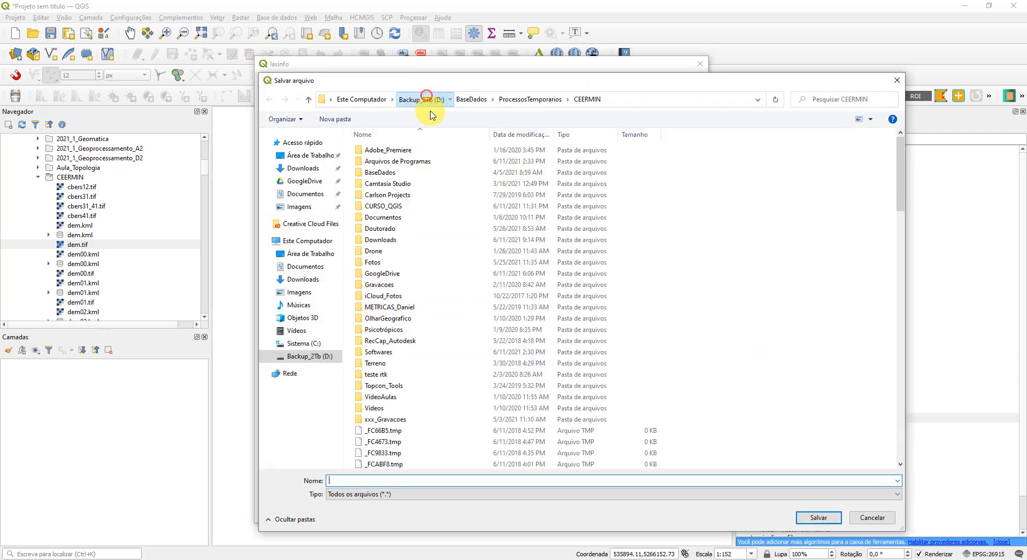
{"action": "left_click", "coordinate": [396, 206]}
{"action": "double_click", "coordinate": [396, 206]}
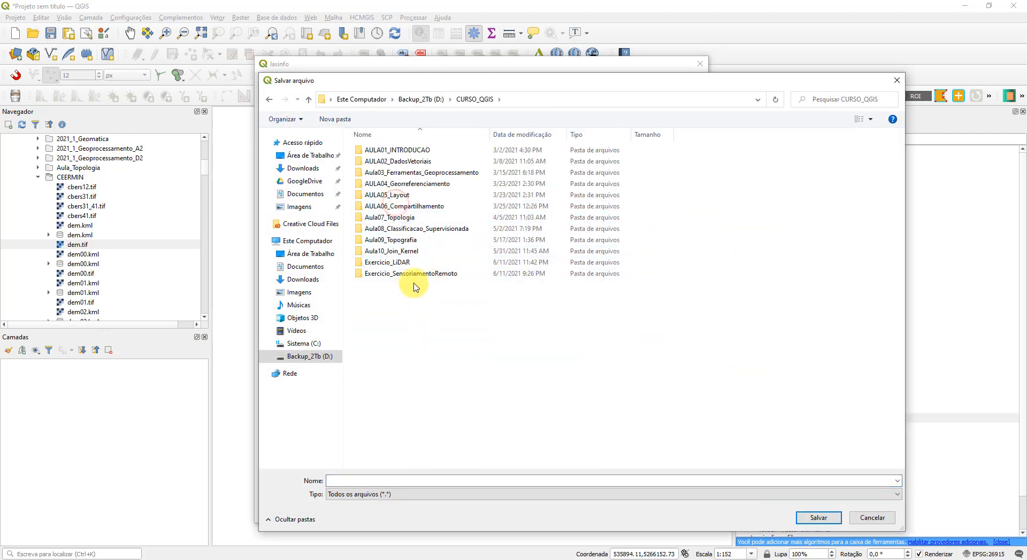
{"action": "double_click", "coordinate": [394, 260]}
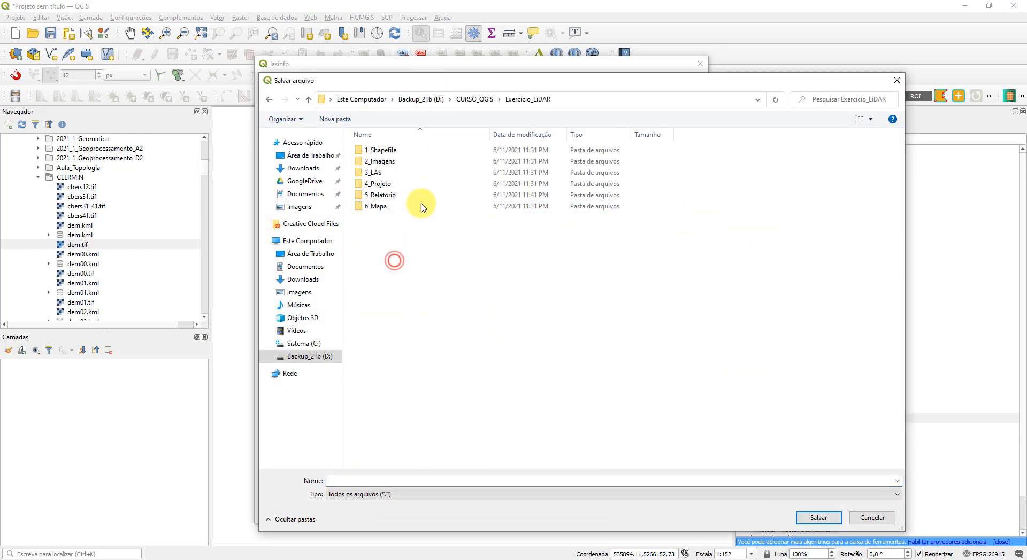
{"action": "double_click", "coordinate": [388, 195]}
{"action": "left_click", "coordinate": [463, 482]}
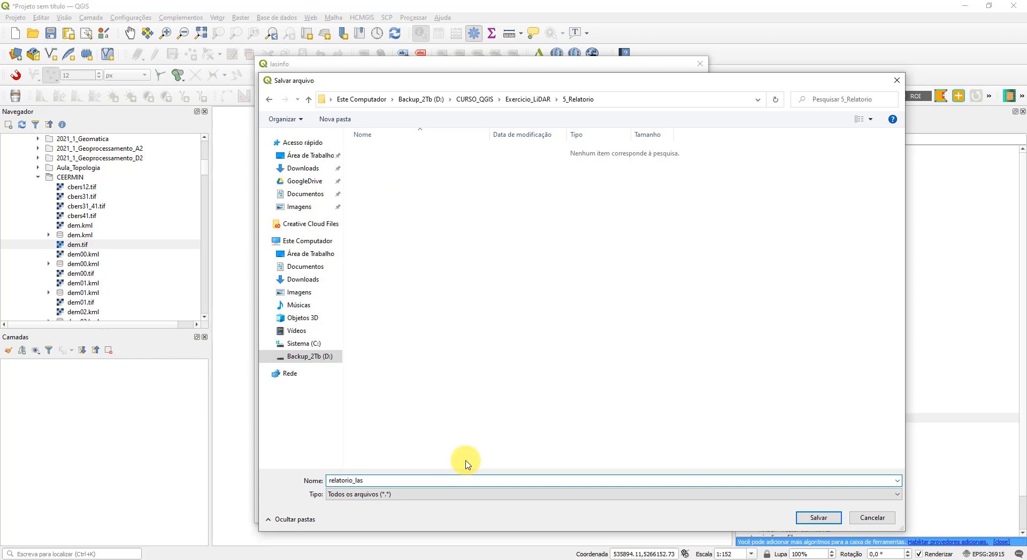
Set the output file type to txt, save it as relatorio_las.txt, and run lasinfo.
{"action": "left_click", "coordinate": [436, 495]}
{"action": "left_click", "coordinate": [406, 505]}
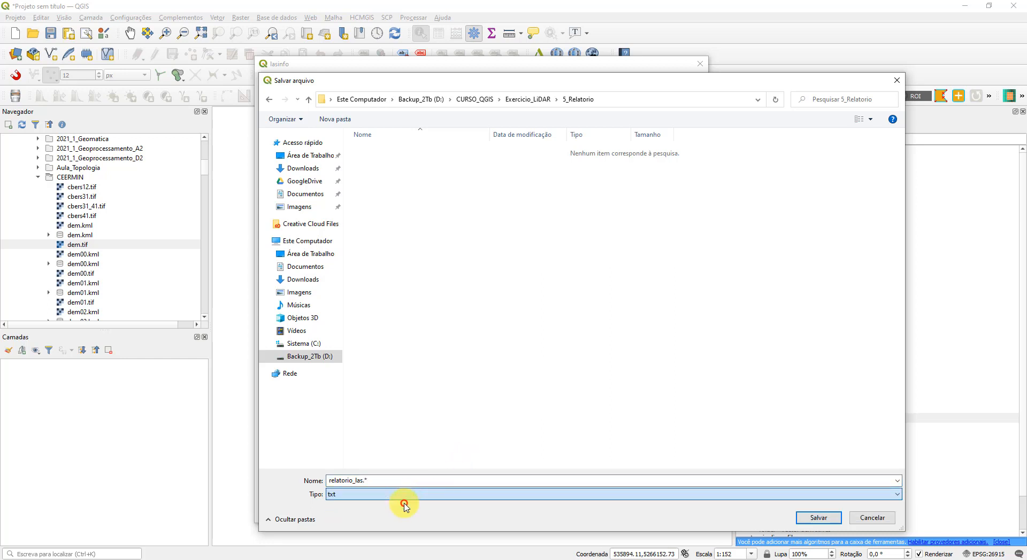
{"action": "left_click", "coordinate": [424, 480]}
{"action": "left_click", "coordinate": [430, 480]}
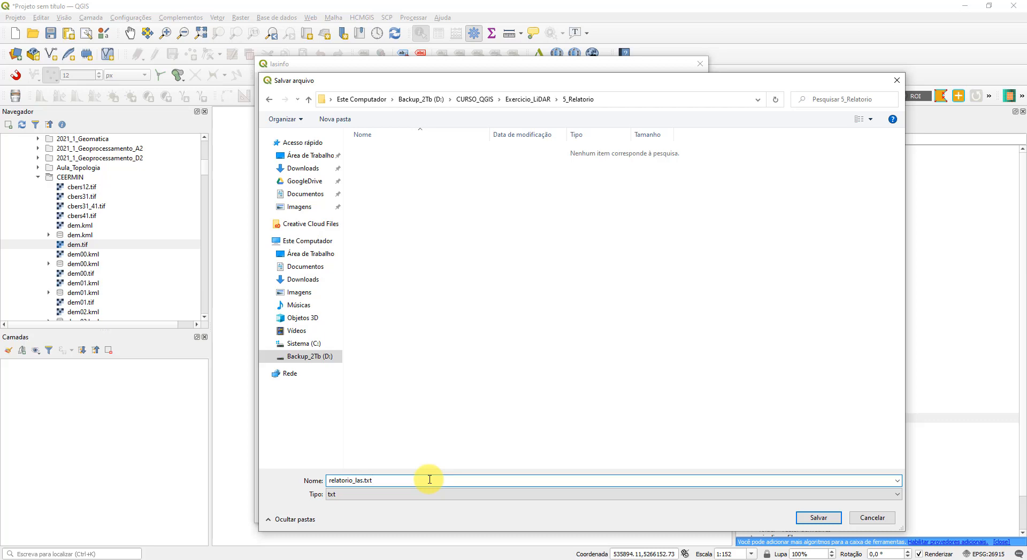
{"action": "left_click", "coordinate": [818, 518]}
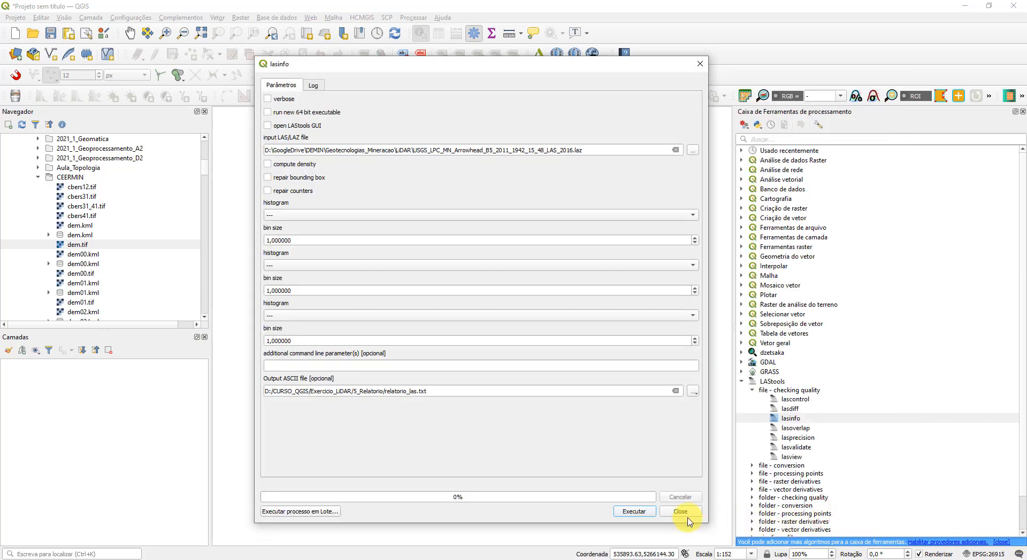
{"action": "left_click", "coordinate": [633, 512]}
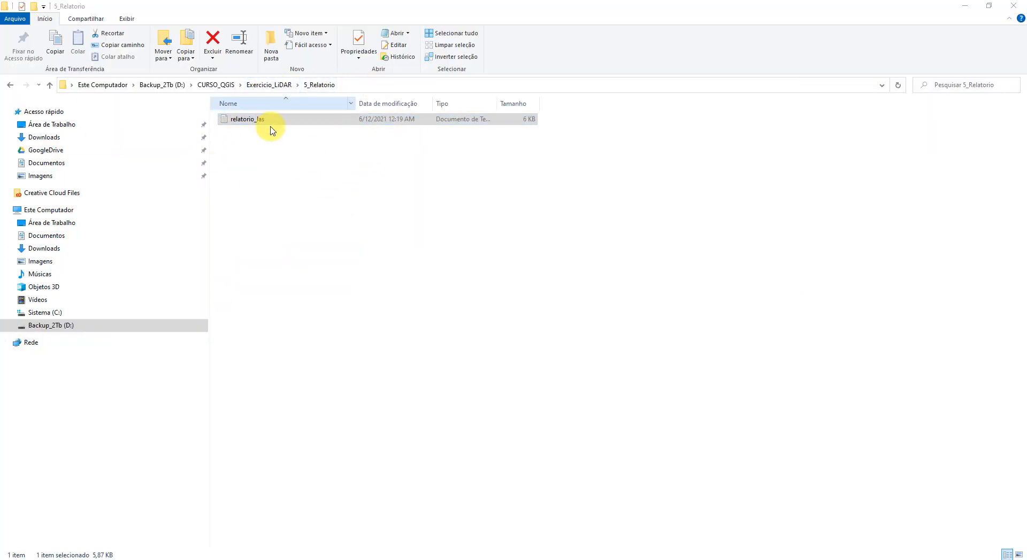
Open the relatorio_las report and examine the number of point records in its LAS header entries.
{"action": "left_click", "coordinate": [251, 121]}
{"action": "double_click", "coordinate": [251, 122]}
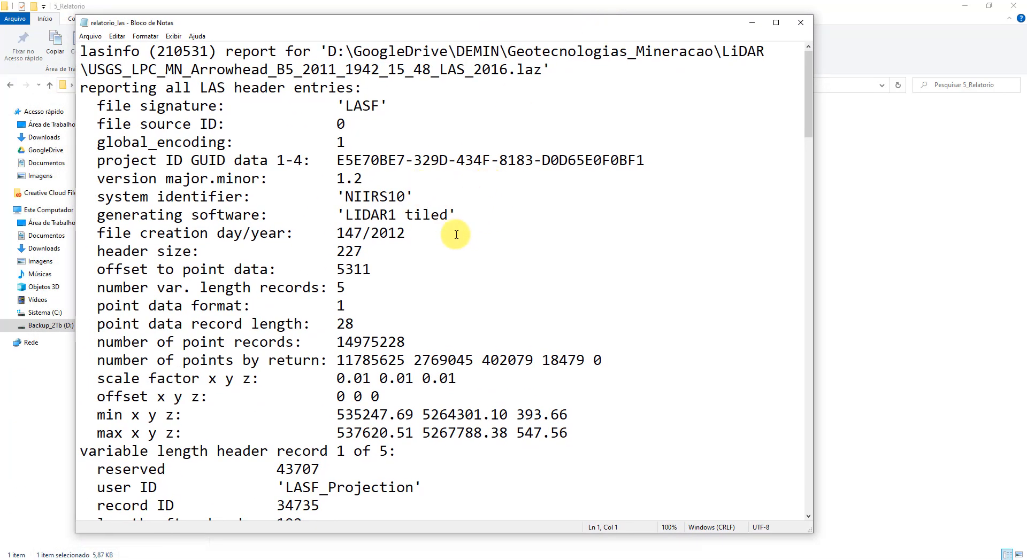
{"action": "scroll", "coordinate": [460, 227], "scroll_direction": "down", "scroll_amount": 1}
{"action": "left_click_drag", "start_coordinate": [405, 323], "coordinate": [354, 324]}
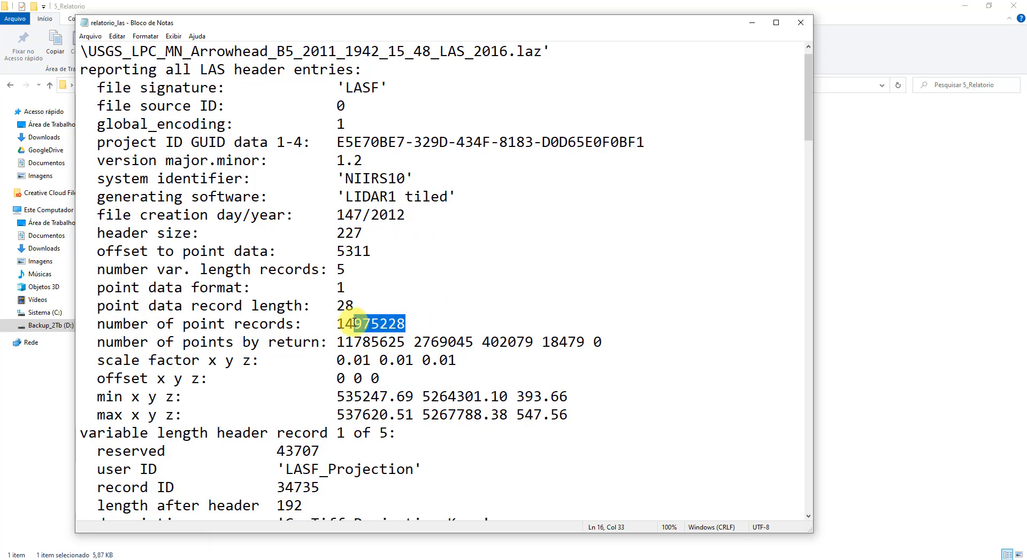
{"action": "scroll", "coordinate": [465, 177], "scroll_direction": "down", "scroll_amount": 4}
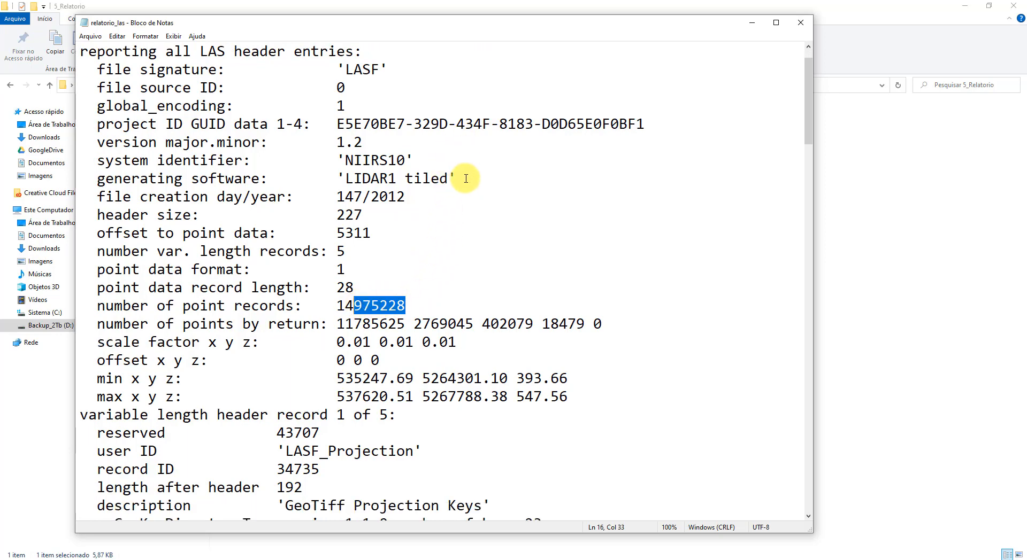
Examine the report's GeoTIFF projection keys for the tile's projected coordinate system and vertical reference.
{"action": "scroll", "coordinate": [471, 187], "scroll_direction": "down", "scroll_amount": 2}
{"action": "scroll", "coordinate": [471, 188], "scroll_direction": "down", "scroll_amount": 7}
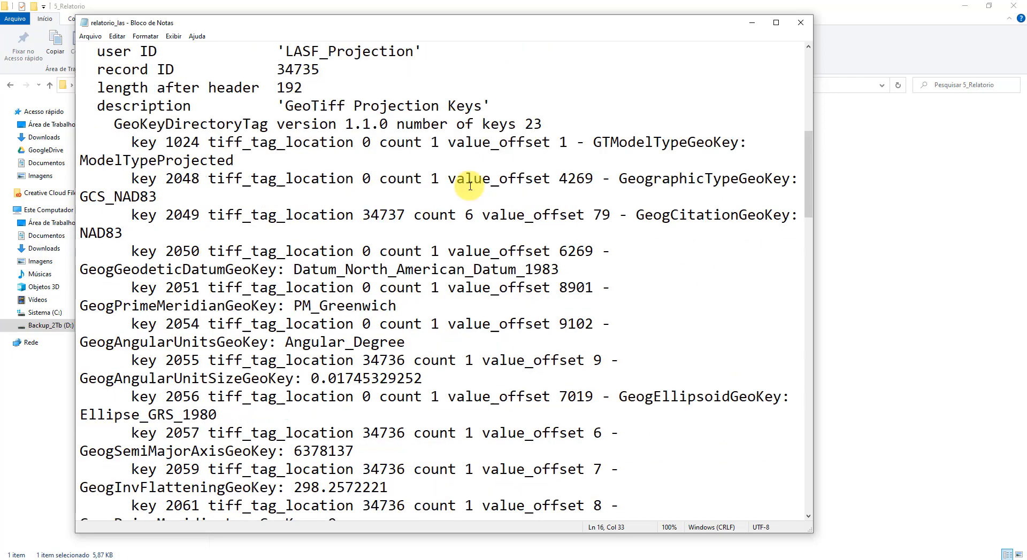
{"action": "scroll", "coordinate": [311, 172], "scroll_direction": "down", "scroll_amount": 1}
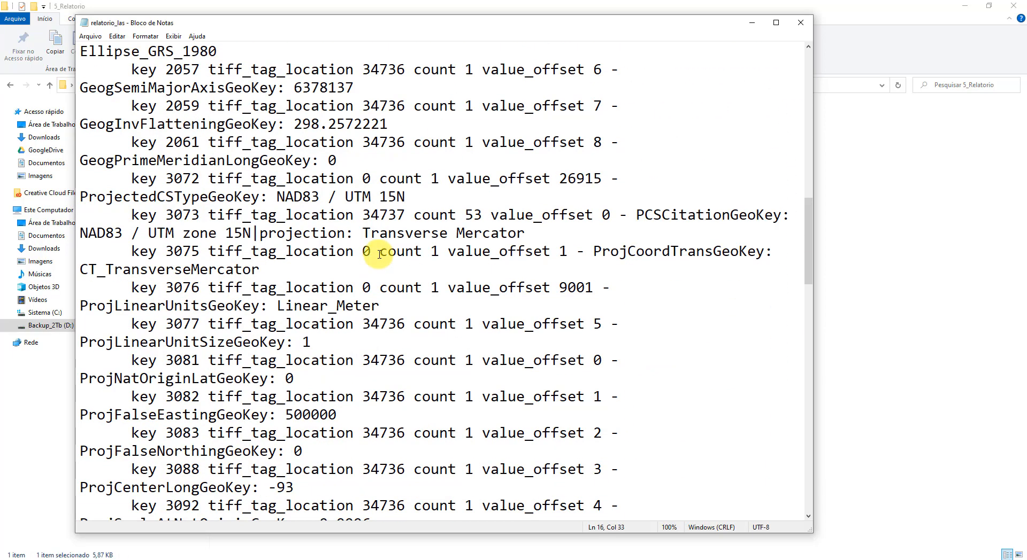
{"action": "left_click_drag", "start_coordinate": [415, 196], "coordinate": [277, 198]}
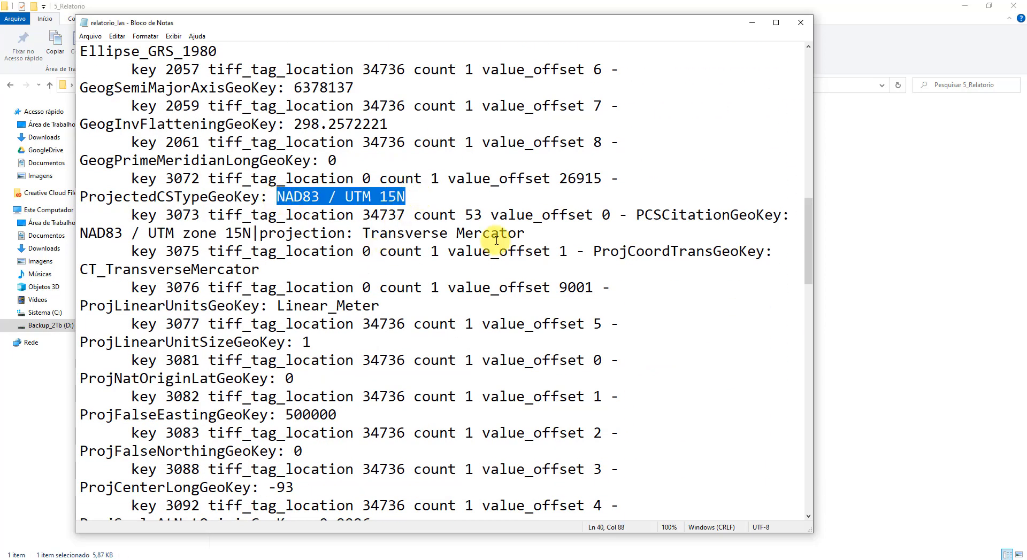
{"action": "scroll", "coordinate": [498, 240], "scroll_direction": "down", "scroll_amount": 7}
{"action": "scroll", "coordinate": [517, 268], "scroll_direction": "down", "scroll_amount": 3}
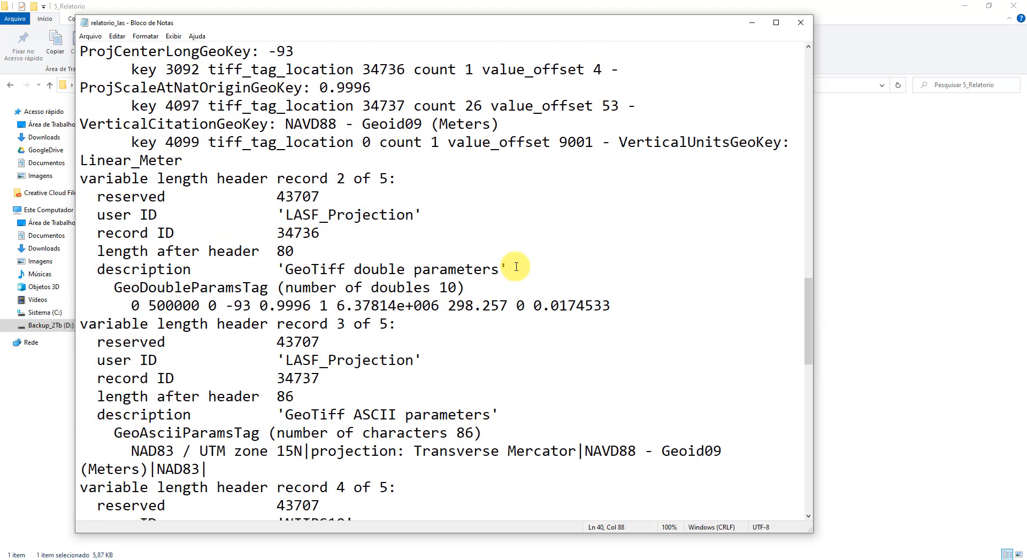
{"action": "scroll", "coordinate": [517, 266], "scroll_direction": "down", "scroll_amount": 1}
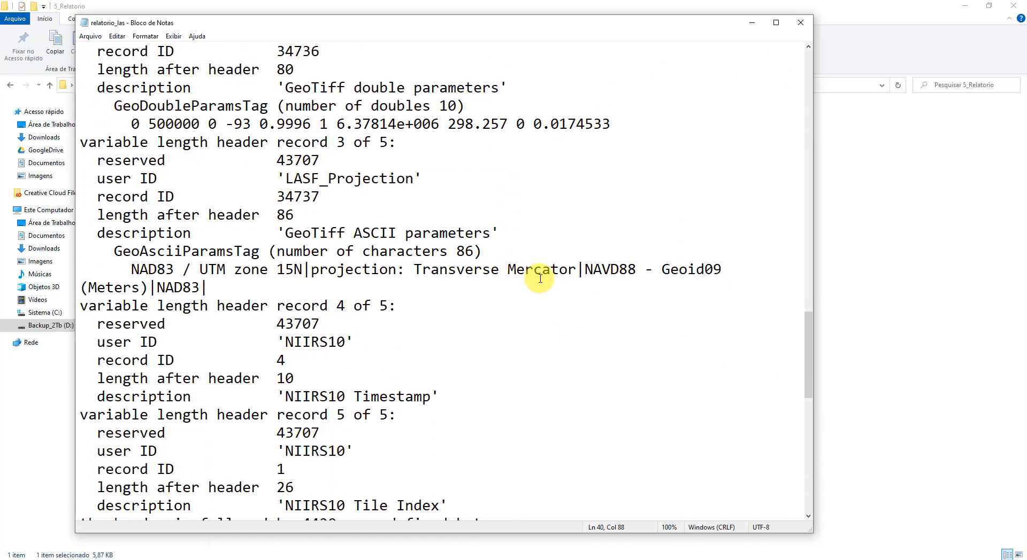
Examine the histogram of point classification at the end of the report, focusing on the unclassified and ground classes.
{"action": "scroll", "coordinate": [534, 276], "scroll_direction": "down", "scroll_amount": 2}
{"action": "scroll", "coordinate": [535, 276], "scroll_direction": "down", "scroll_amount": 8}
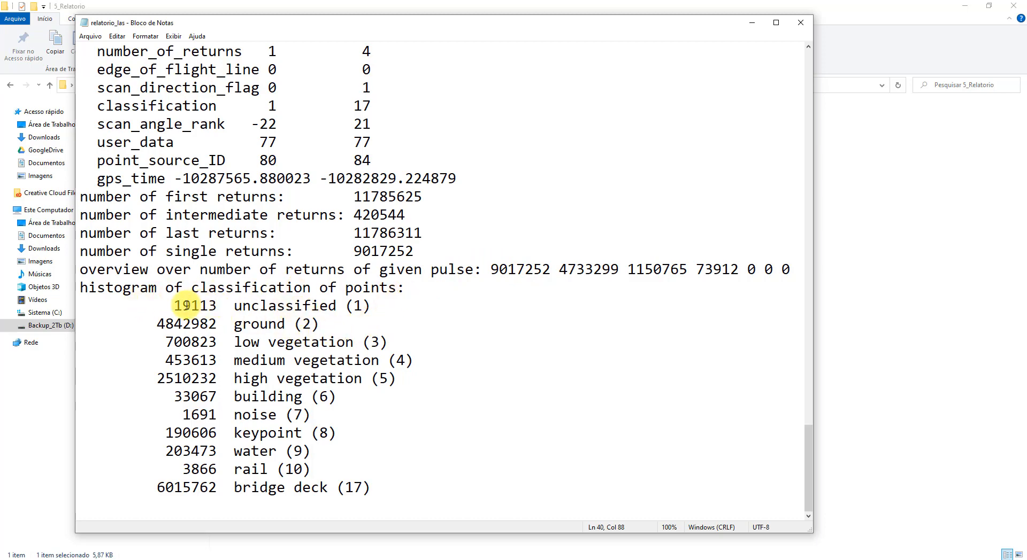
{"action": "left_click_drag", "start_coordinate": [174, 304], "coordinate": [191, 304]}
{"action": "left_click_drag", "start_coordinate": [296, 303], "coordinate": [403, 302]}
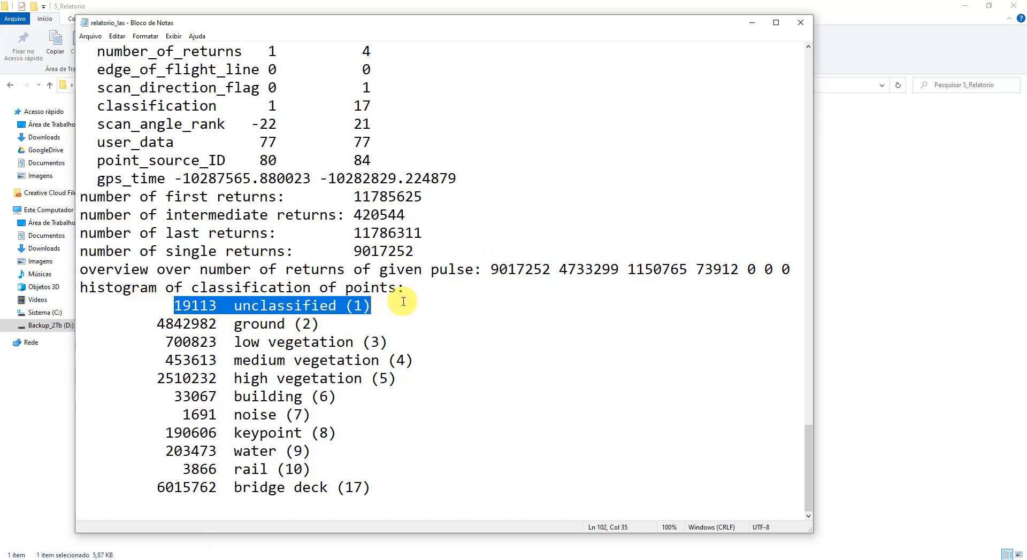
{"action": "left_click_drag", "start_coordinate": [234, 324], "coordinate": [319, 324]}
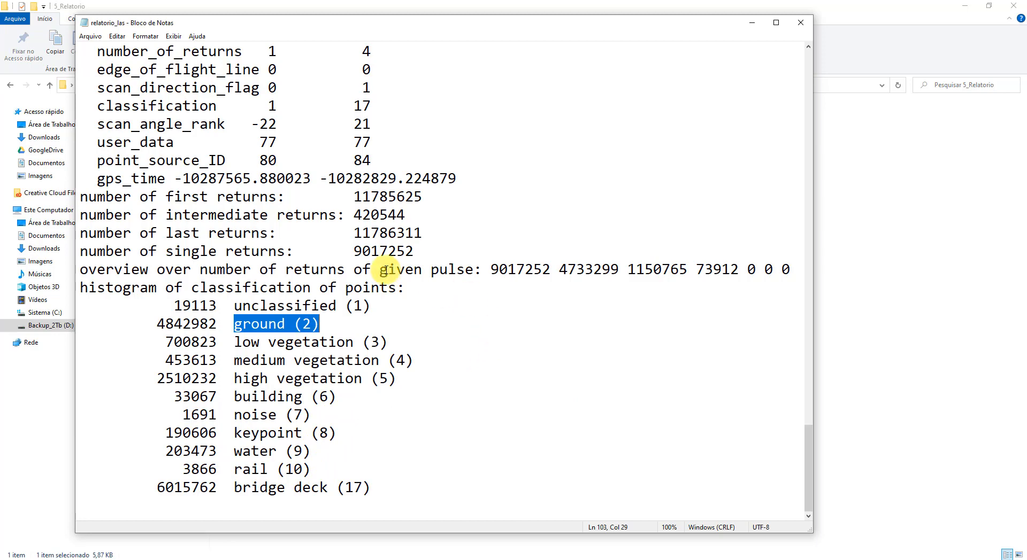
{"action": "left_click", "coordinate": [538, 180]}
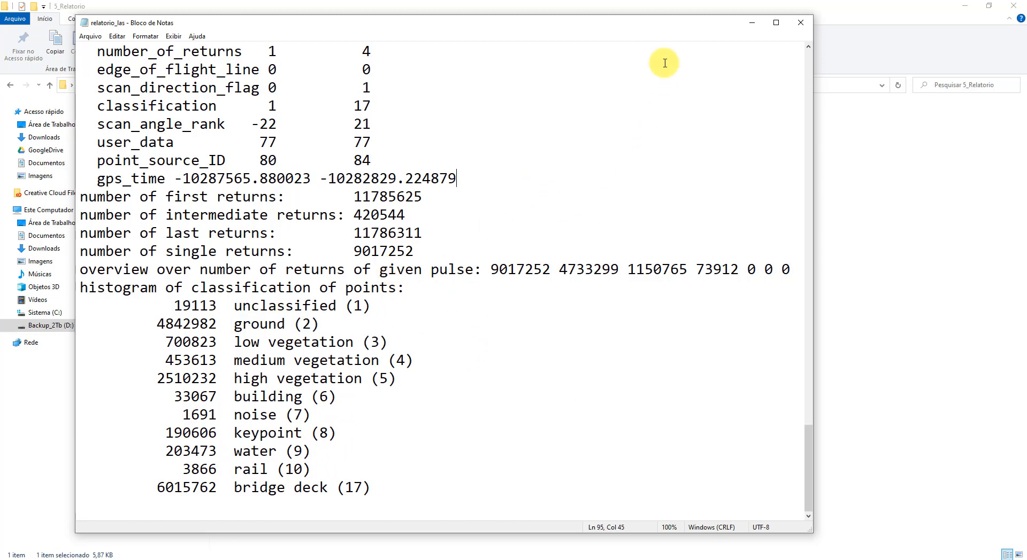
Close the report, minimize the file explorer, and close the lasinfo dialog in QGIS.
{"action": "left_click", "coordinate": [677, 24]}
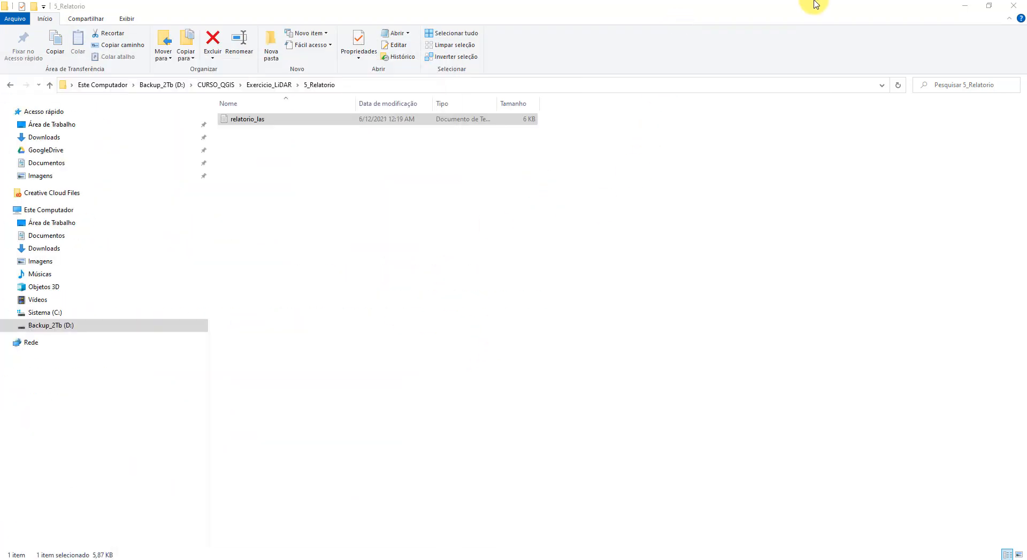
{"action": "left_click", "coordinate": [964, 5]}
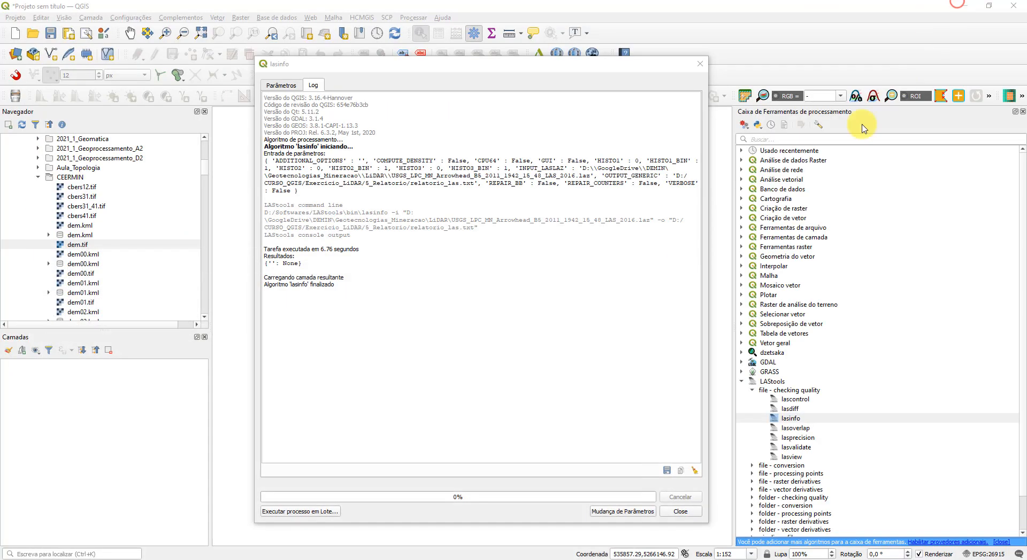
{"action": "left_click", "coordinate": [682, 512]}
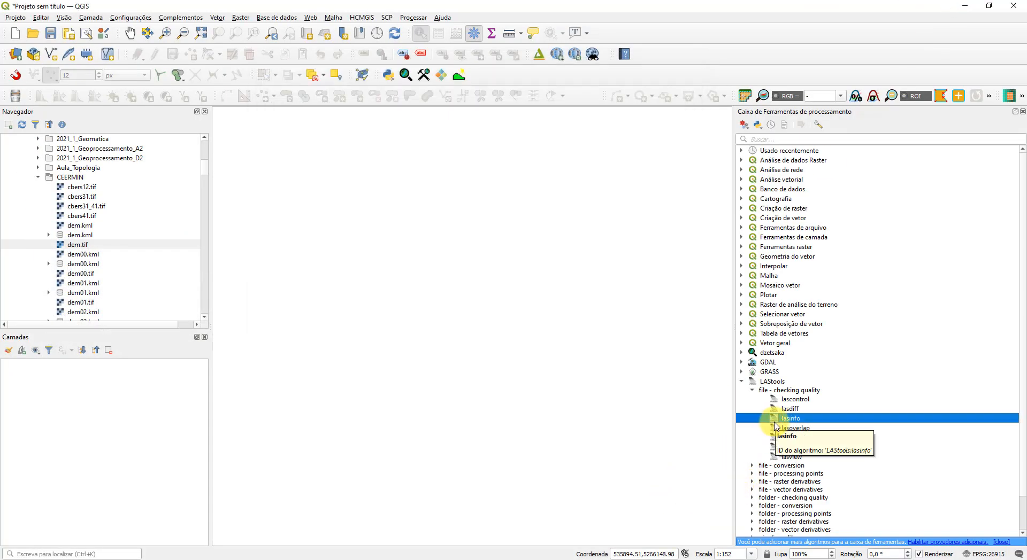
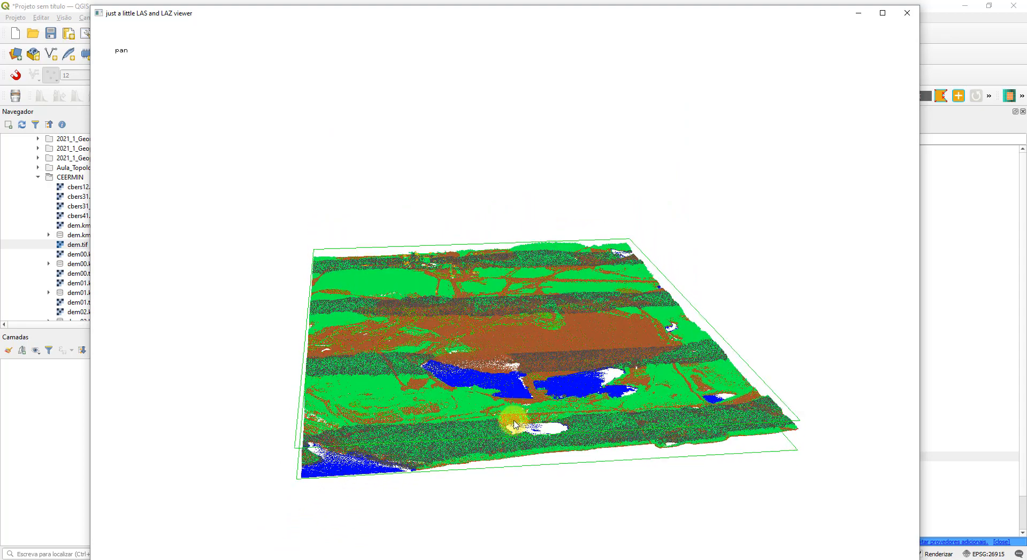
Switch the LAS viewer's navigation from pan to zoom and enlarge the point cloud.
{"action": "right_click", "coordinate": [534, 403]}
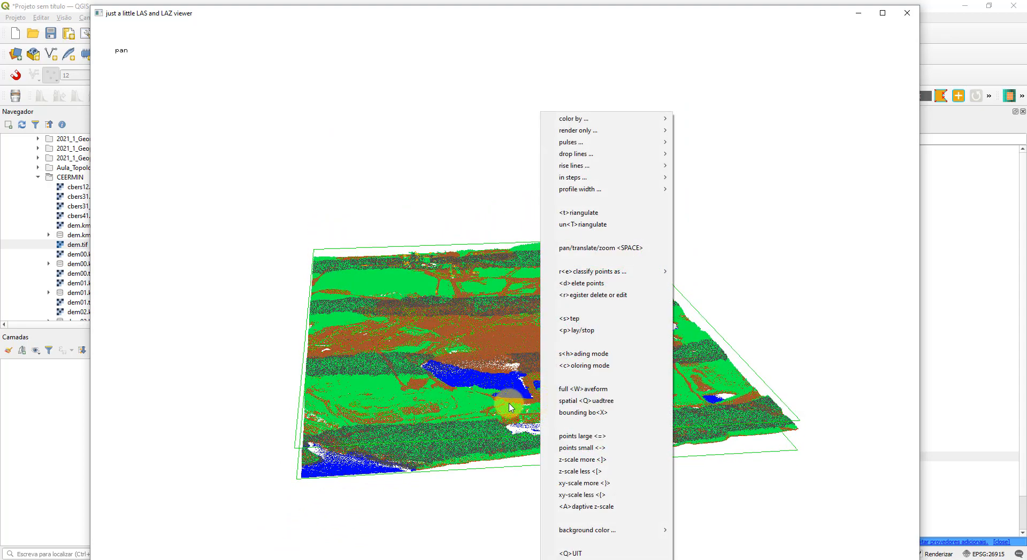
{"action": "left_click", "coordinate": [390, 405]}
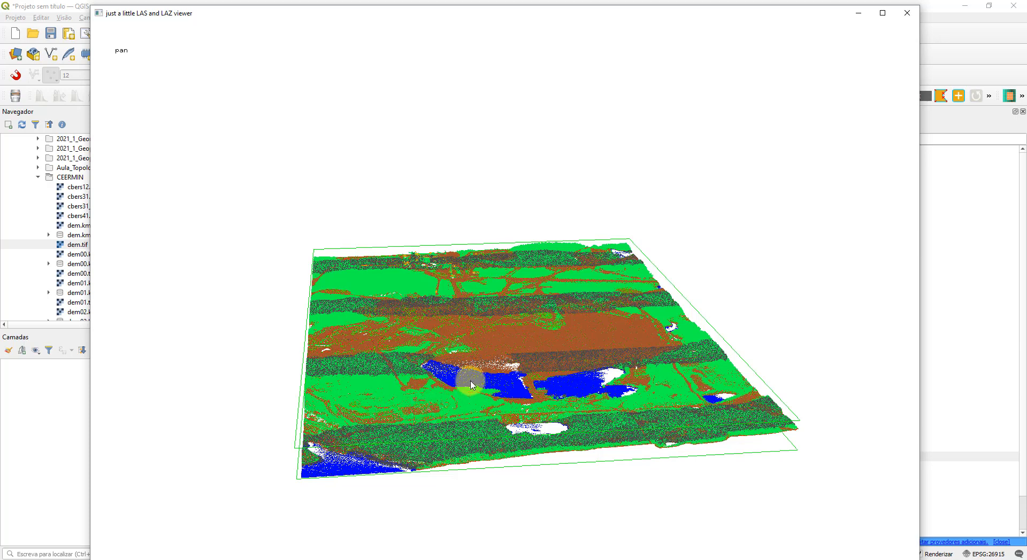
{"action": "right_click", "coordinate": [335, 235]}
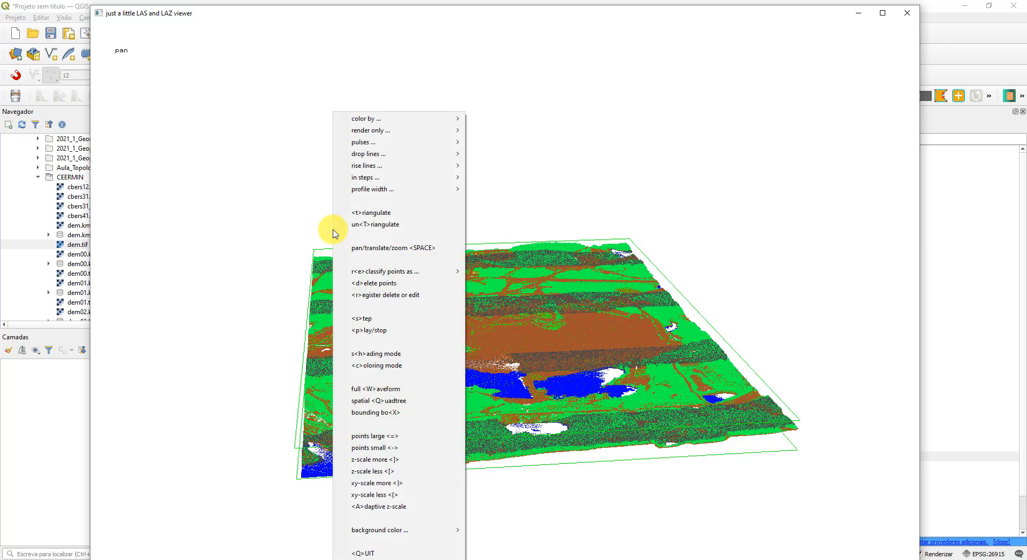
{"action": "left_click", "coordinate": [395, 252]}
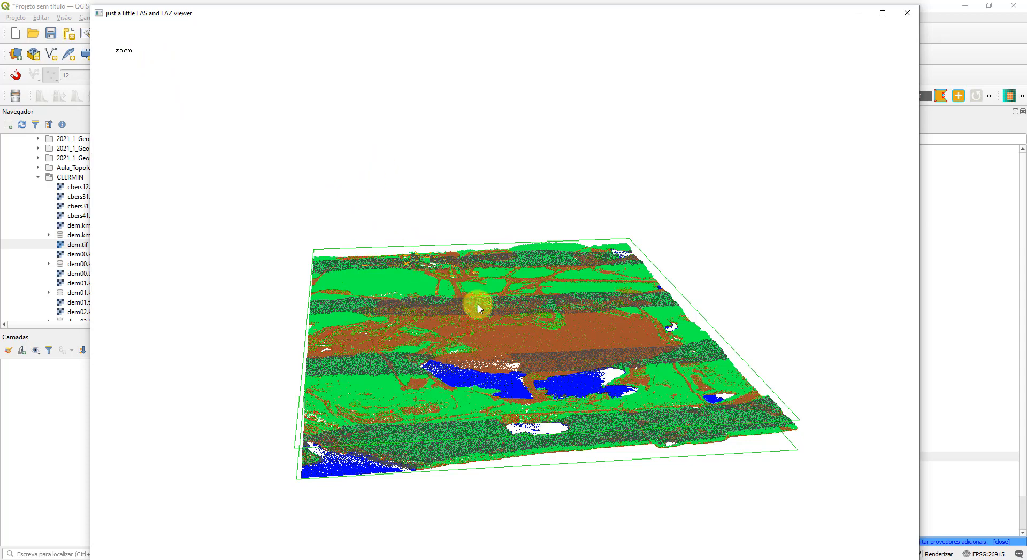
{"action": "mouse_move", "coordinate": [529, 339]}
{"action": "left_mouse_down"}
{"action": "mouse_move", "coordinate": [527, 305]}
{"action": "mouse_move", "coordinate": [528, 538]}
{"action": "mouse_move", "coordinate": [544, 352]}
{"action": "left_mouse_up"}
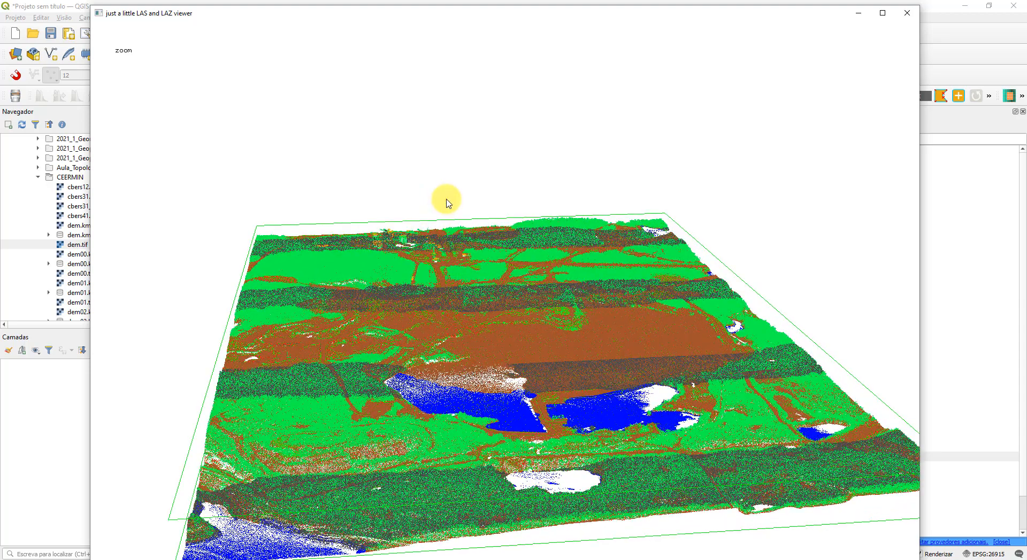
Try several z-scale levels on the point cloud and settle on one level of vertical exaggeration above the original.
{"action": "right_click", "coordinate": [448, 204]}
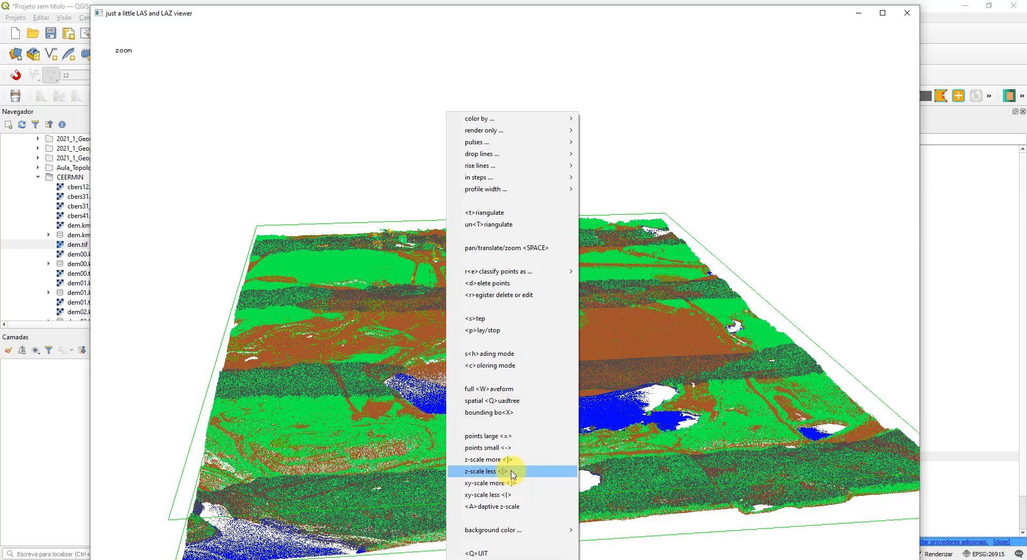
{"action": "left_click", "coordinate": [841, 268]}
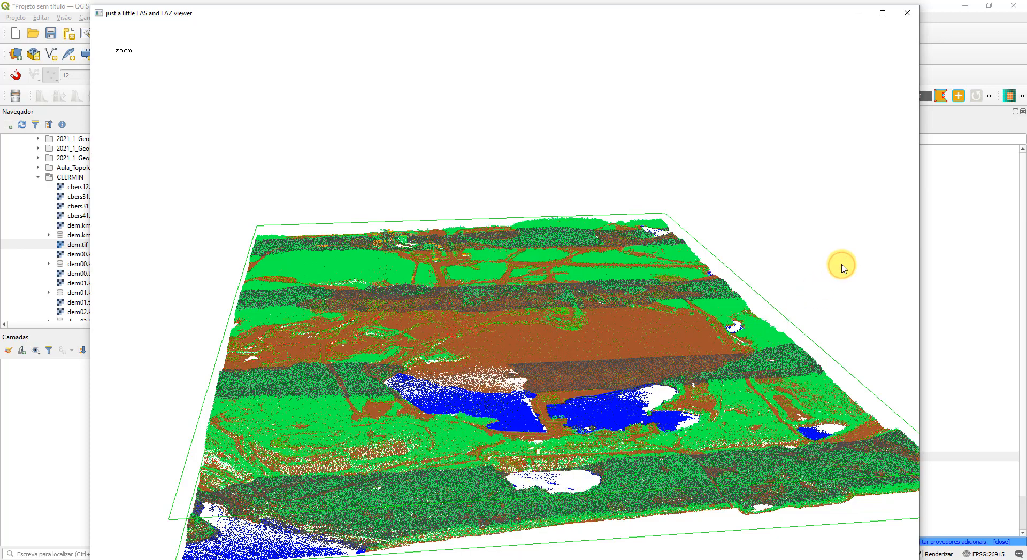
{"action": "key", "text": "bracketright"}
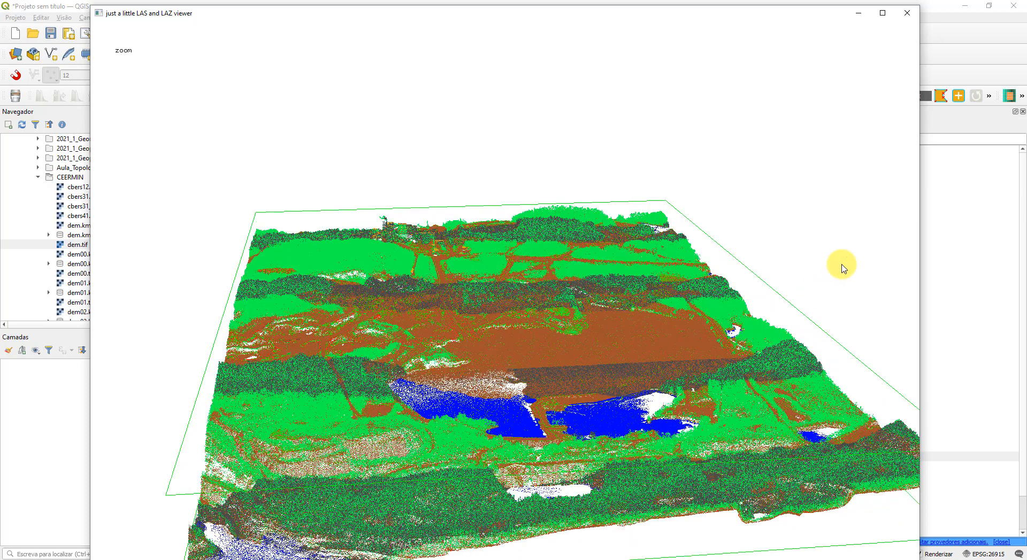
{"action": "key", "text": "bracketright"}
{"action": "key", "text": "bracketright"}
{"action": "key", "text": "bracketright"}
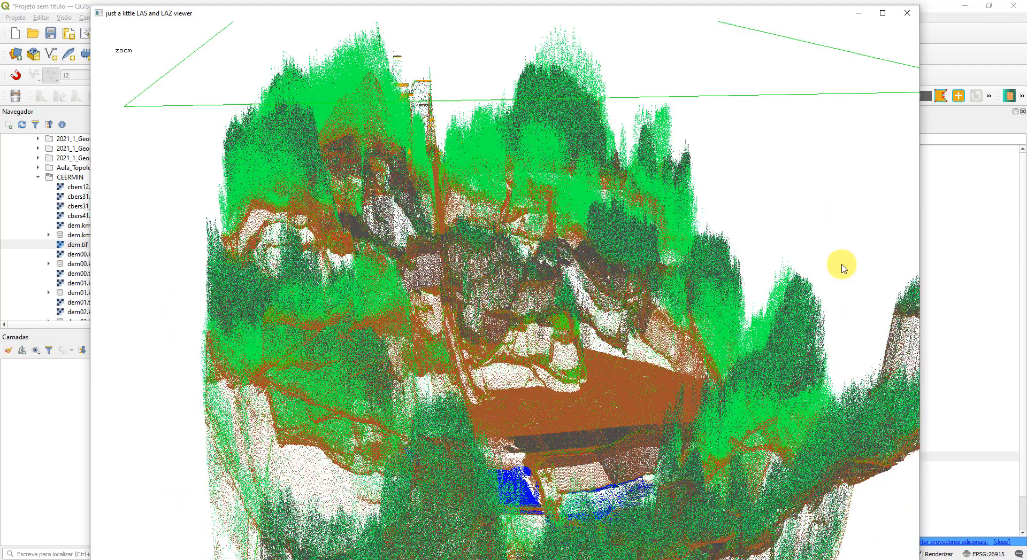
{"action": "key", "text": "bracketleft"}
{"action": "key", "text": "bracketleft"}
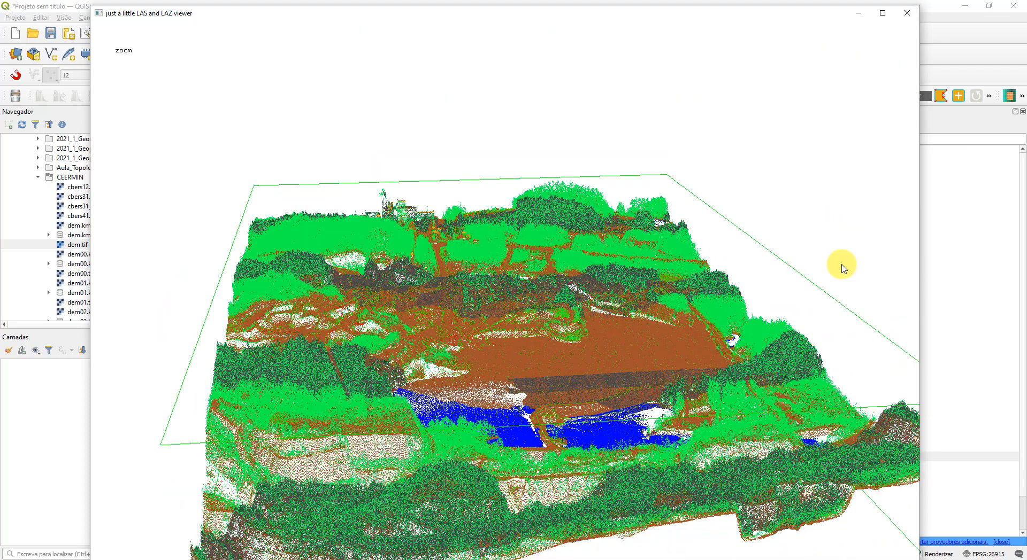
{"action": "key", "text": "bracketleft"}
{"action": "key", "text": "bracketright"}
{"action": "key", "text": "bracketleft"}
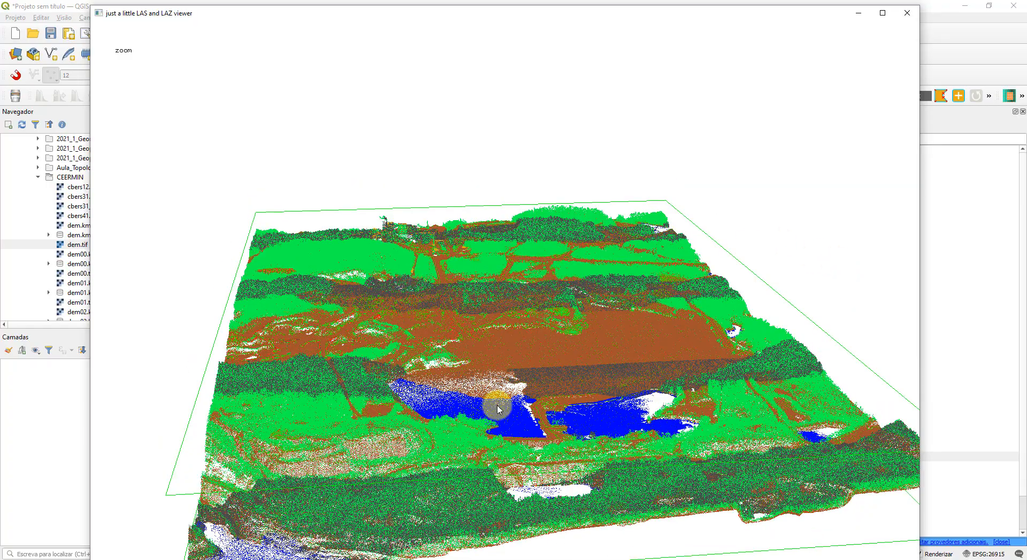
{"action": "left_click_drag", "start_coordinate": [496, 384], "coordinate": [525, 493]}
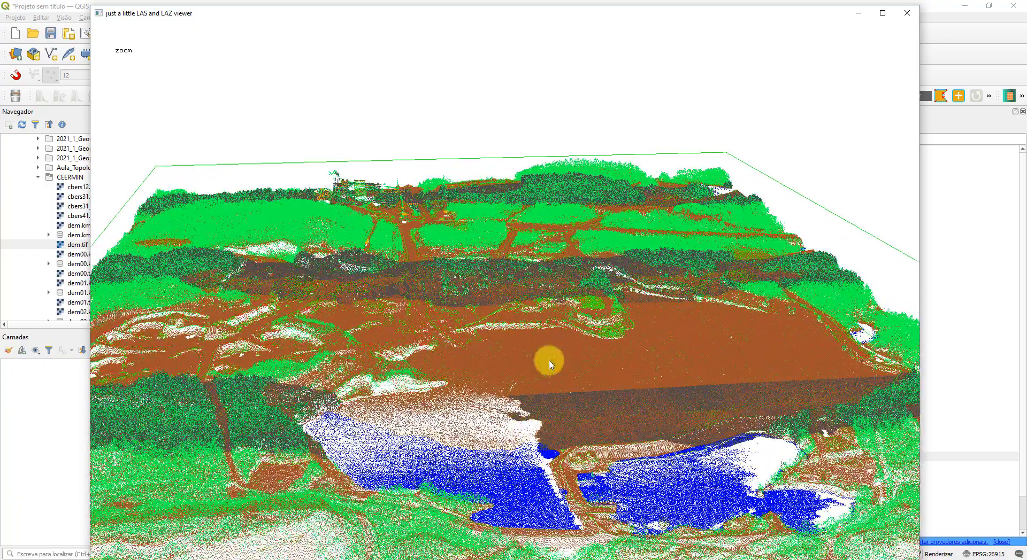
Try a larger point size on the point cloud and reduce it again by one level.
{"action": "right_click", "coordinate": [540, 332]}
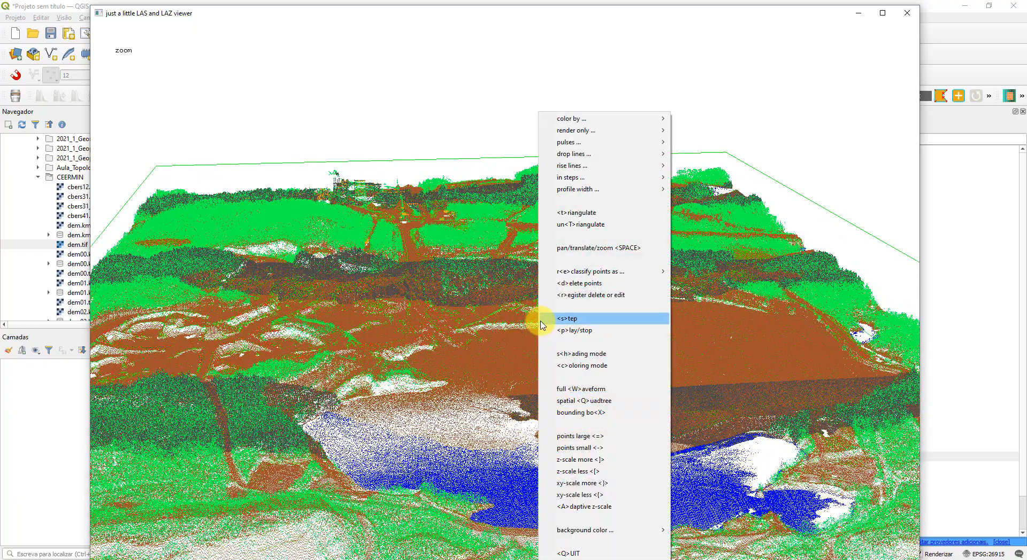
{"action": "left_click", "coordinate": [608, 437]}
{"action": "right_click", "coordinate": [582, 405]}
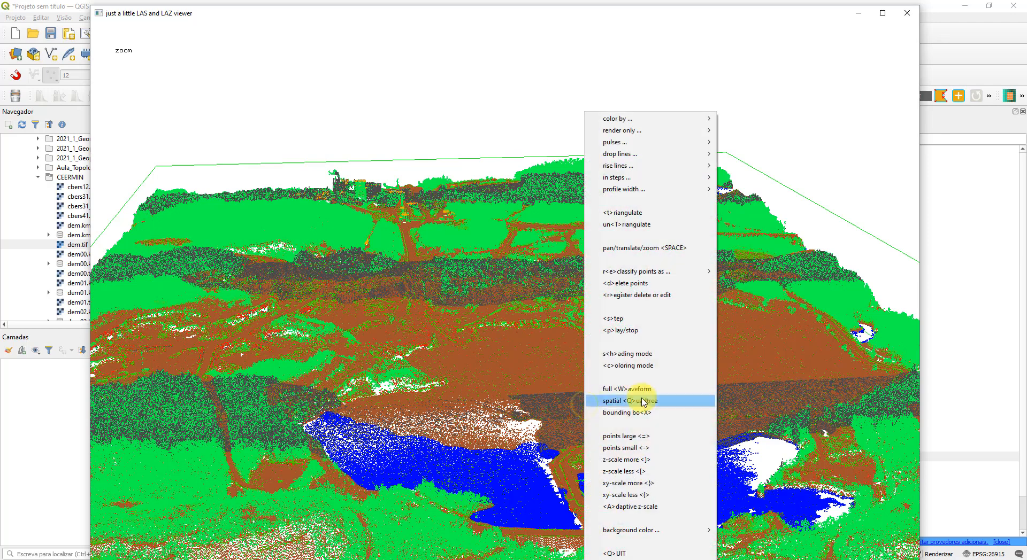
{"action": "left_click", "coordinate": [662, 443]}
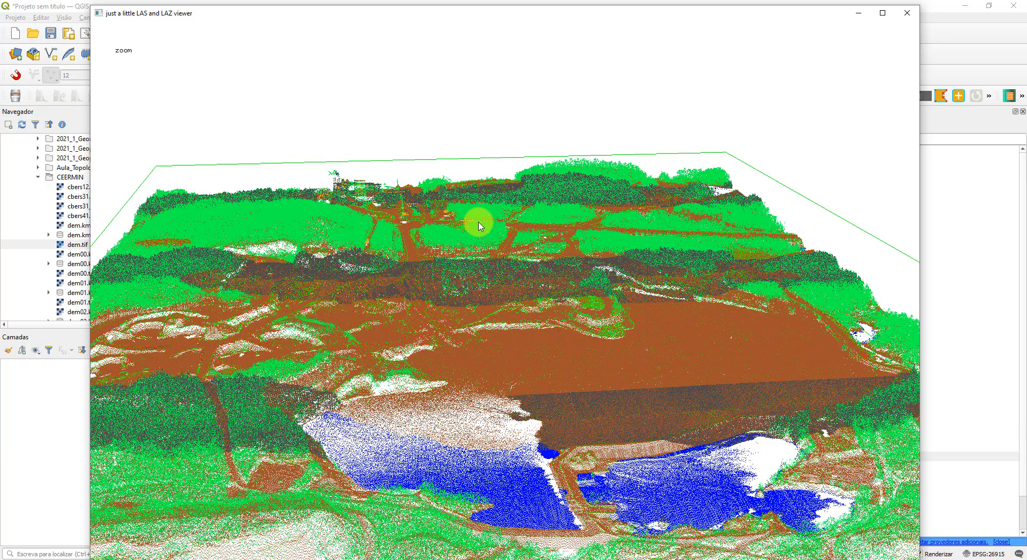
Color the point cloud by elevation (blue->yellow->red) and inspect the mine relief from different angles.
{"action": "left_click_drag", "start_coordinate": [406, 365], "coordinate": [427, 371]}
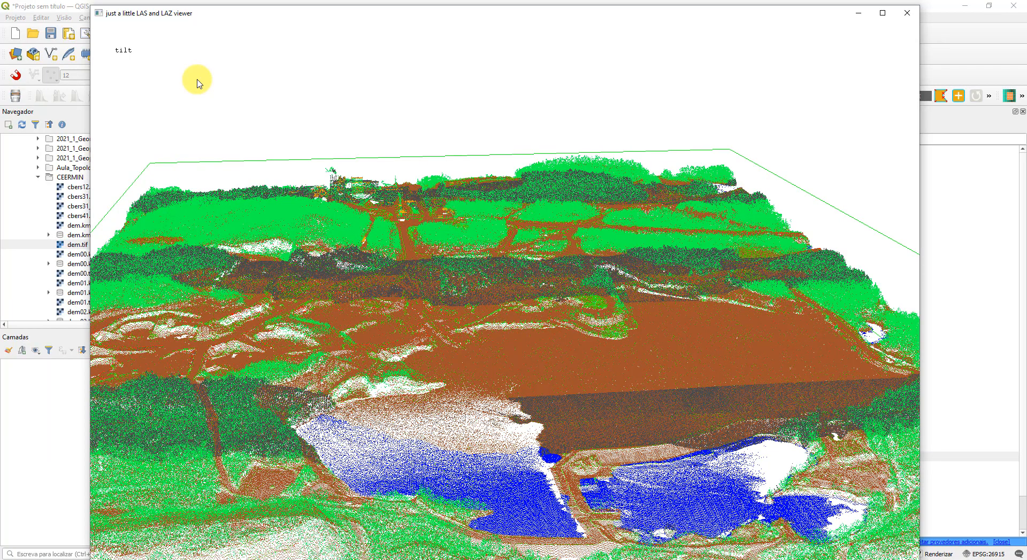
{"action": "left_click_drag", "start_coordinate": [244, 308], "coordinate": [656, 422]}
{"action": "right_click", "coordinate": [396, 89]}
{"action": "mouse_move", "coordinate": [422, 92]}
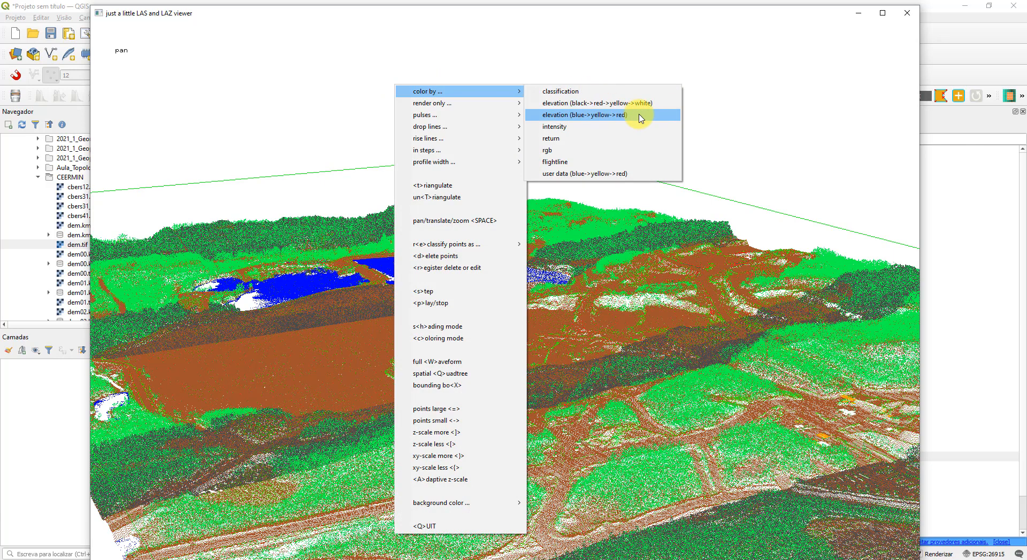
{"action": "left_click", "coordinate": [639, 116]}
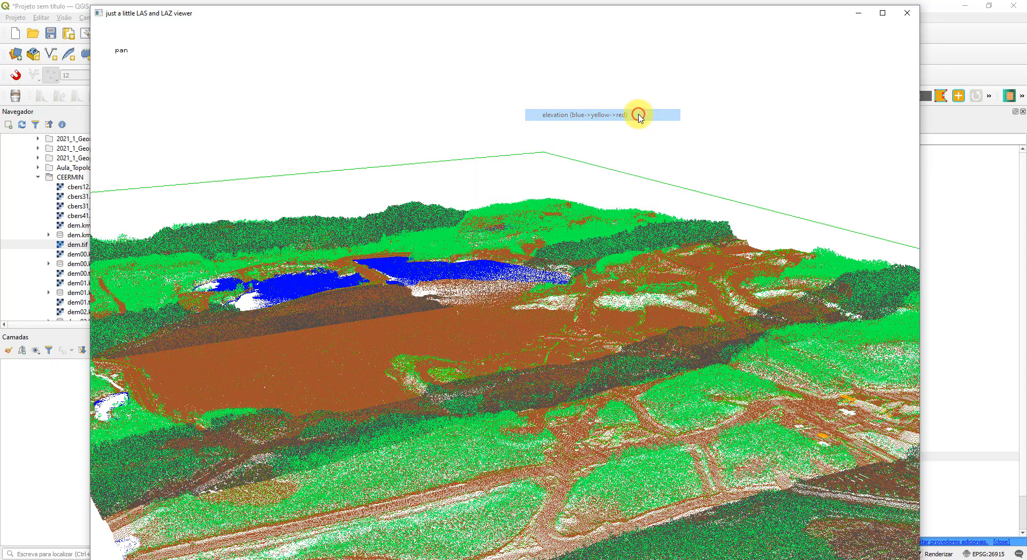
{"action": "left_click_drag", "start_coordinate": [485, 350], "coordinate": [414, 349]}
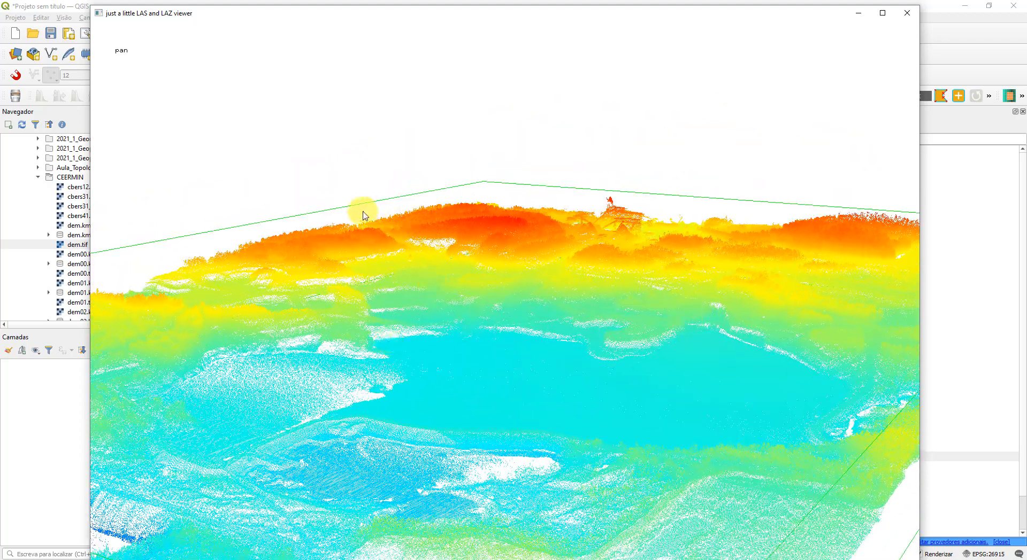
Render only the ground (2) points in the viewer and orbit the cloud slightly to inspect the bare terrain.
{"action": "right_click", "coordinate": [314, 140]}
{"action": "mouse_move", "coordinate": [408, 132]}
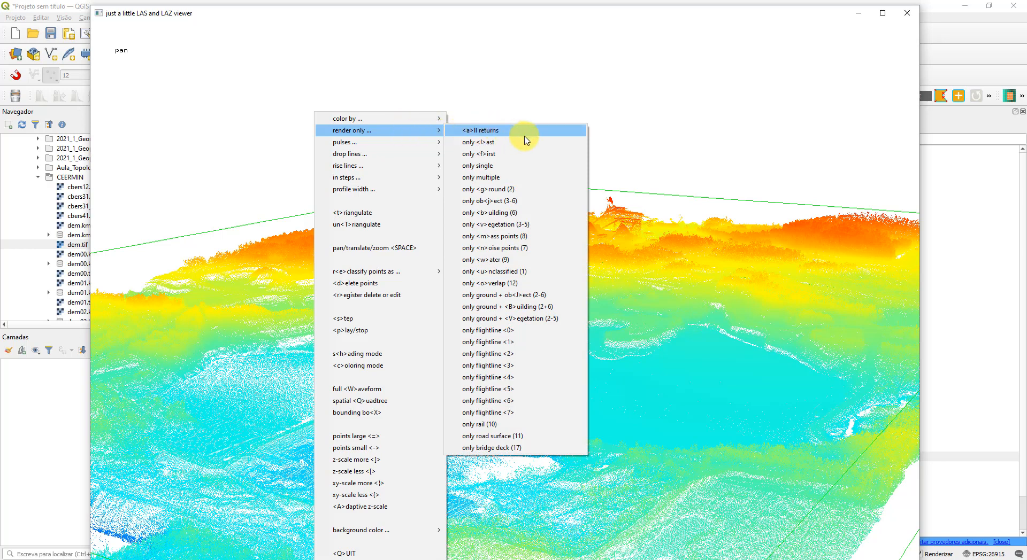
{"action": "left_click", "coordinate": [506, 190]}
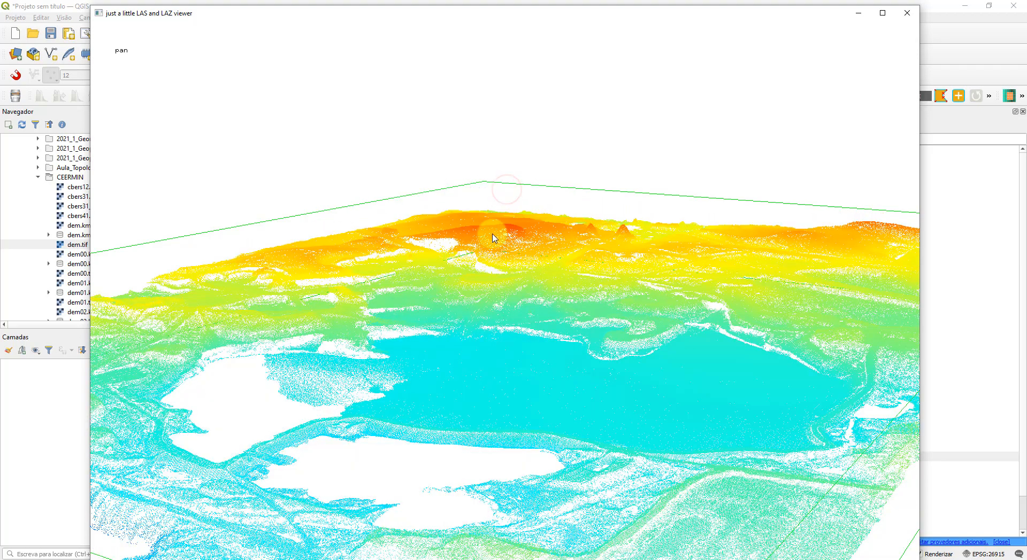
{"action": "mouse_move", "coordinate": [438, 245]}
{"action": "left_mouse_down"}
{"action": "mouse_move", "coordinate": [440, 274]}
{"action": "mouse_move", "coordinate": [580, 279]}
{"action": "mouse_move", "coordinate": [650, 266]}
{"action": "mouse_move", "coordinate": [690, 240]}
{"action": "mouse_move", "coordinate": [717, 256]}
{"action": "mouse_move", "coordinate": [724, 277]}
{"action": "mouse_move", "coordinate": [685, 297]}
{"action": "mouse_move", "coordinate": [577, 286]}
{"action": "mouse_move", "coordinate": [502, 270]}
{"action": "mouse_move", "coordinate": [452, 235]}
{"action": "left_mouse_up"}
Render only the building (6) points of the cloud.
{"action": "right_click", "coordinate": [451, 235]}
{"action": "mouse_move", "coordinate": [540, 134]}
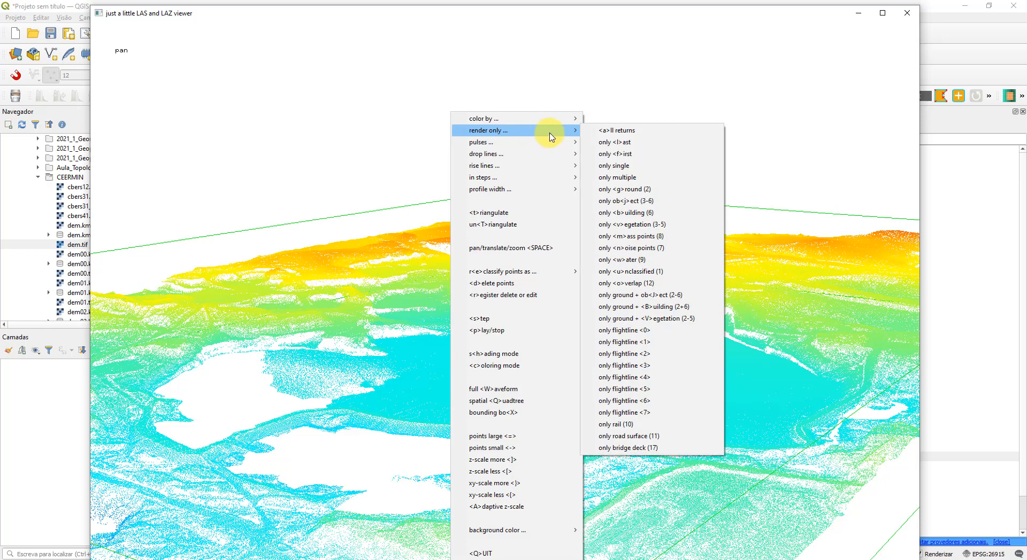
{"action": "left_click", "coordinate": [651, 214]}
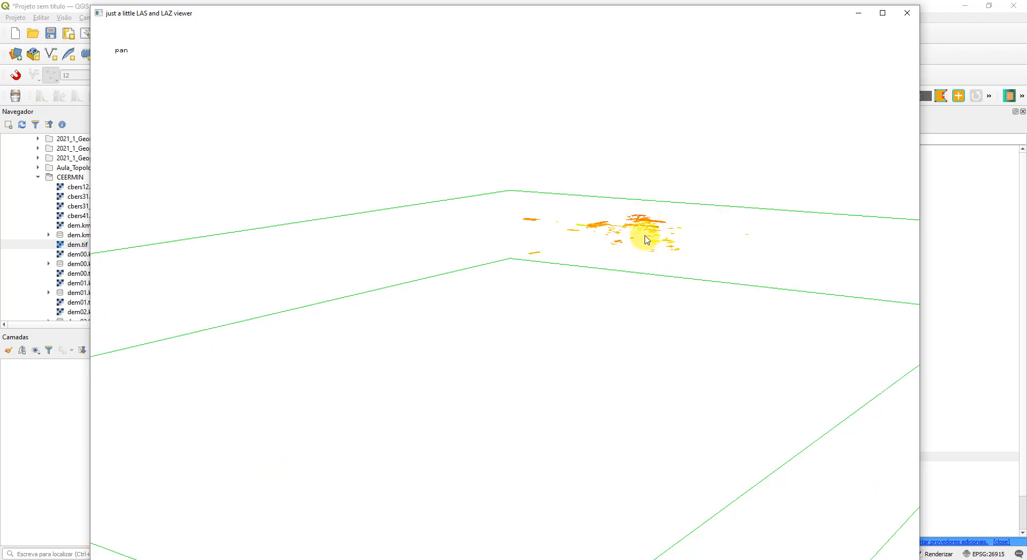
Restrict the displayed points to the vegetation classes (3-5).
{"action": "right_click", "coordinate": [373, 196]}
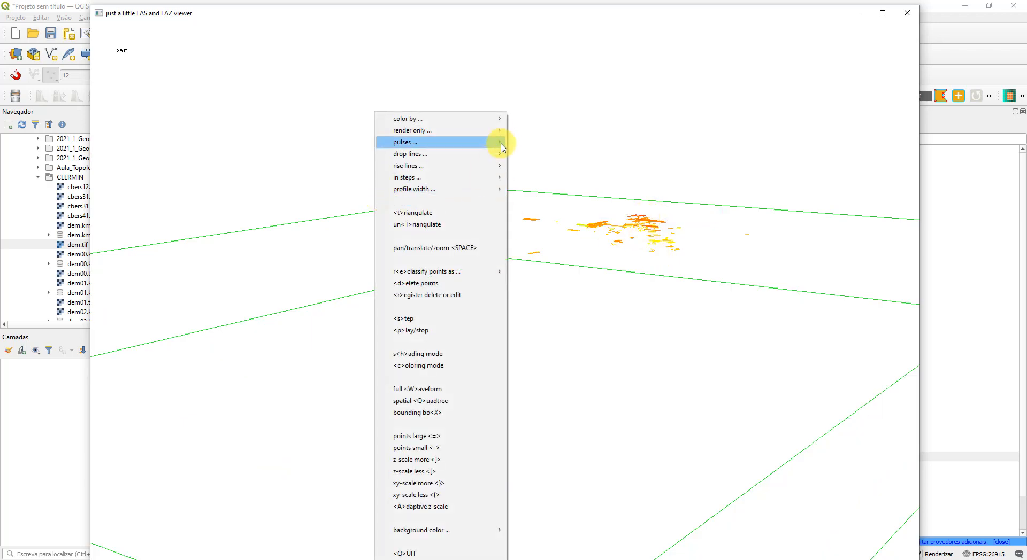
{"action": "mouse_move", "coordinate": [503, 140]}
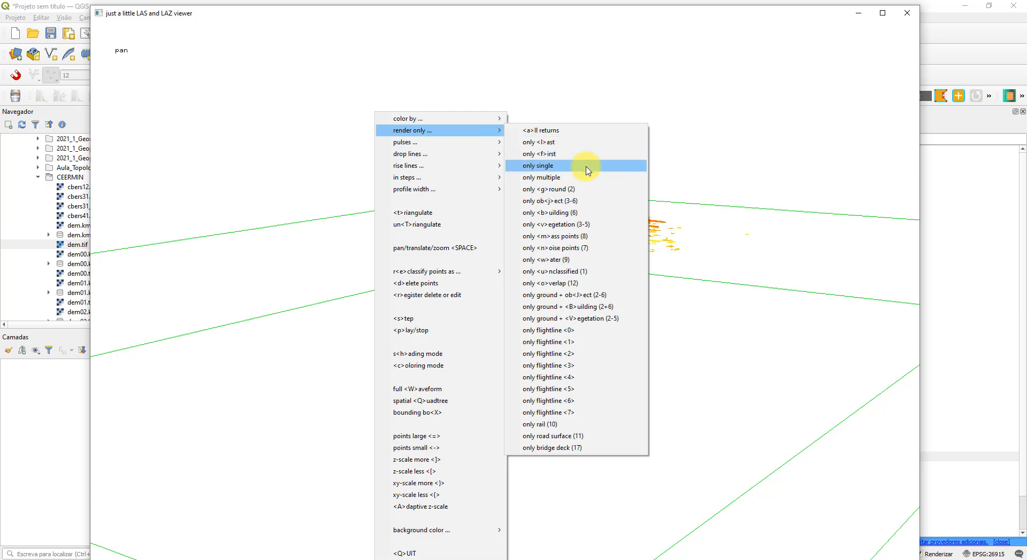
{"action": "left_click", "coordinate": [603, 227]}
Render all returns of the point cloud again.
{"action": "right_click", "coordinate": [473, 169]}
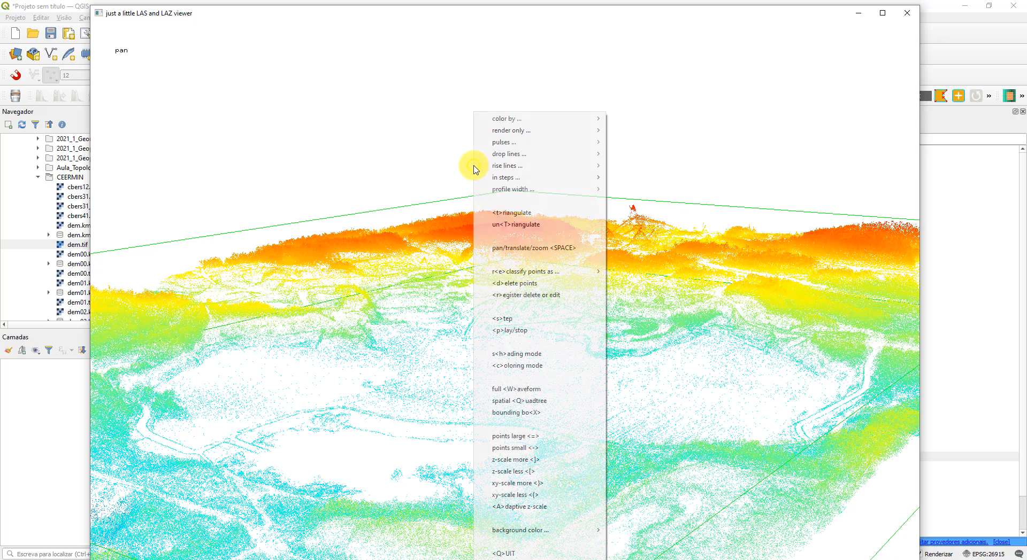
{"action": "mouse_move", "coordinate": [566, 134]}
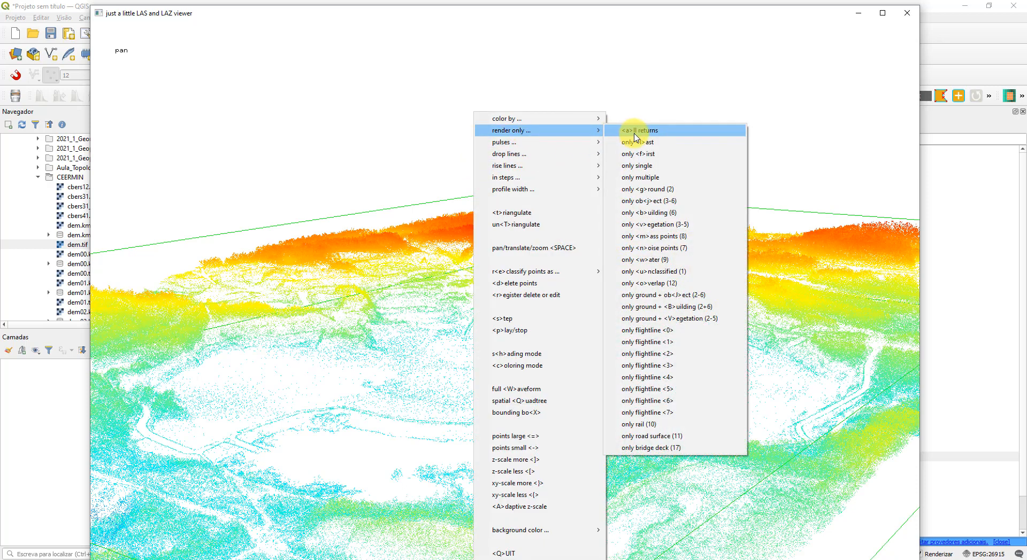
{"action": "left_click", "coordinate": [635, 132]}
{"action": "right_click", "coordinate": [432, 164]}
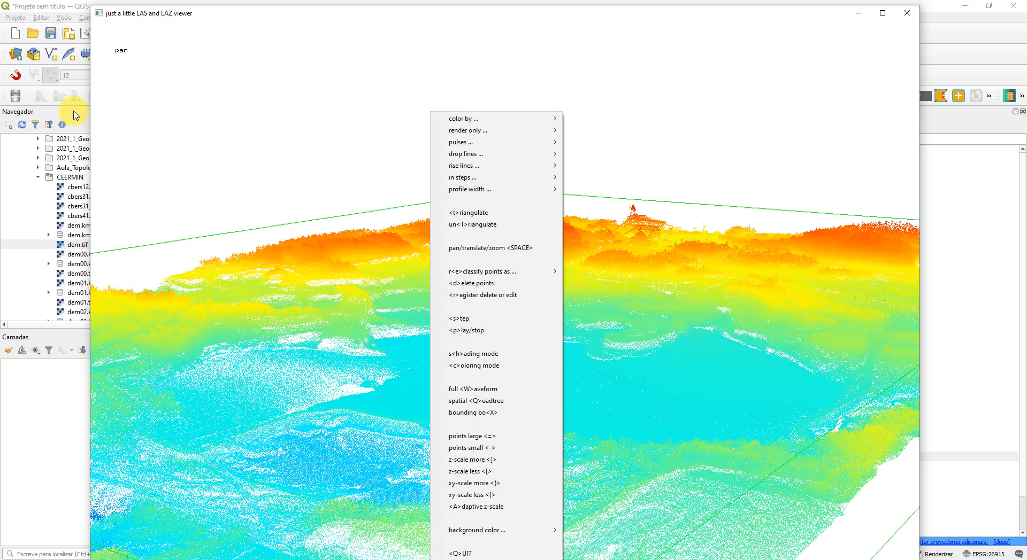
{"action": "key", "text": "Escape"}
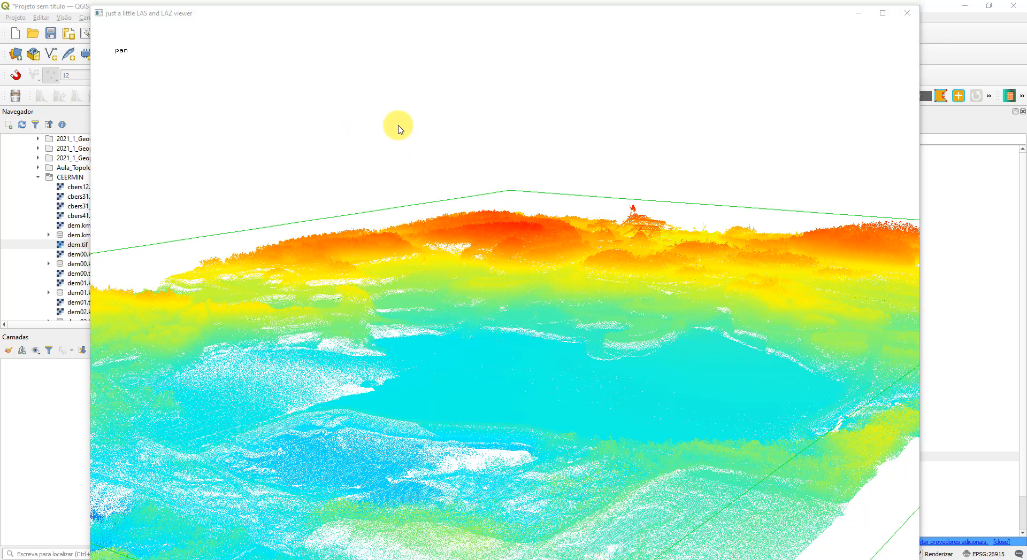
Change the viewer's background color to black and orbit the point cloud to view the mine from another side.
{"action": "right_click", "coordinate": [398, 130]}
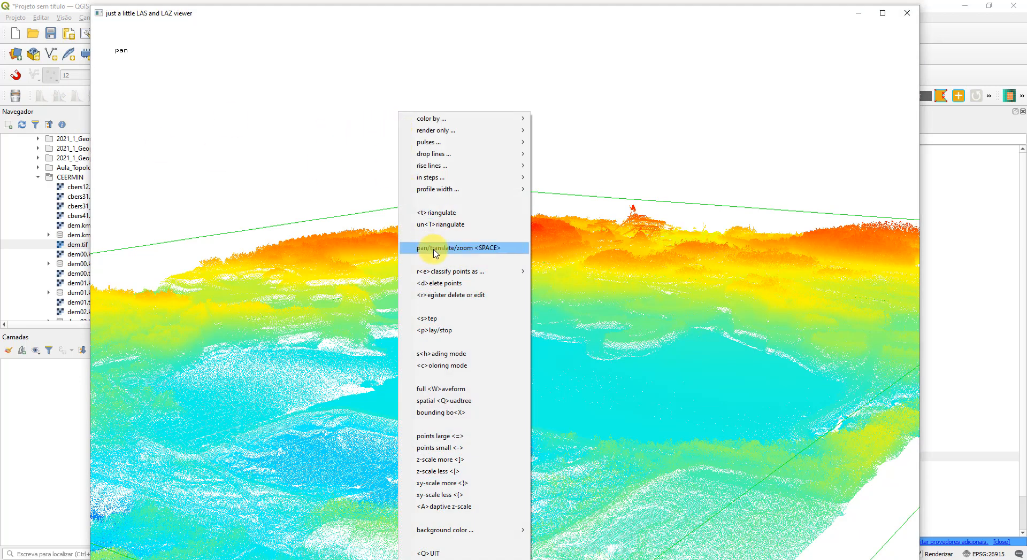
{"action": "mouse_move", "coordinate": [445, 531]}
{"action": "left_click", "coordinate": [555, 531]}
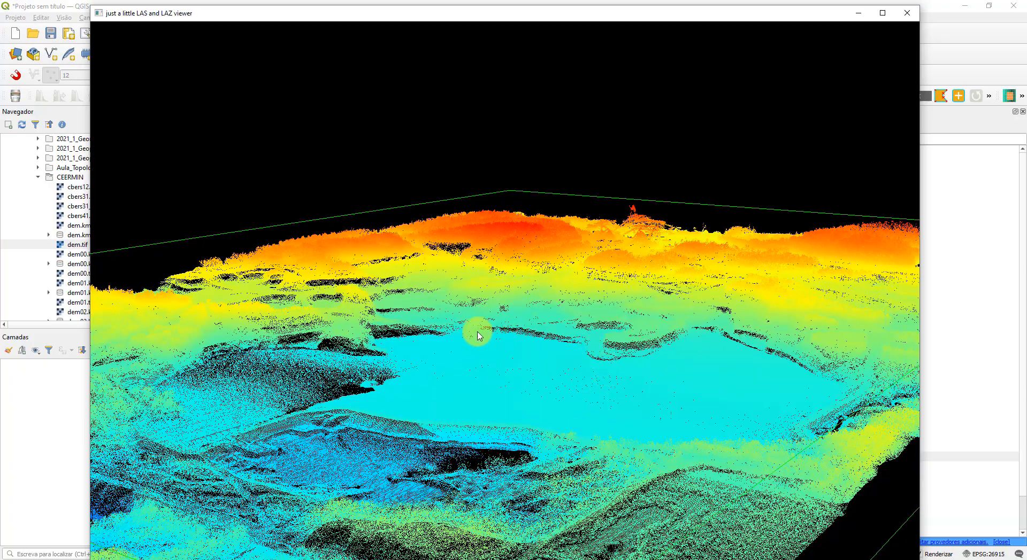
{"action": "left_click_drag", "start_coordinate": [478, 357], "coordinate": [681, 348]}
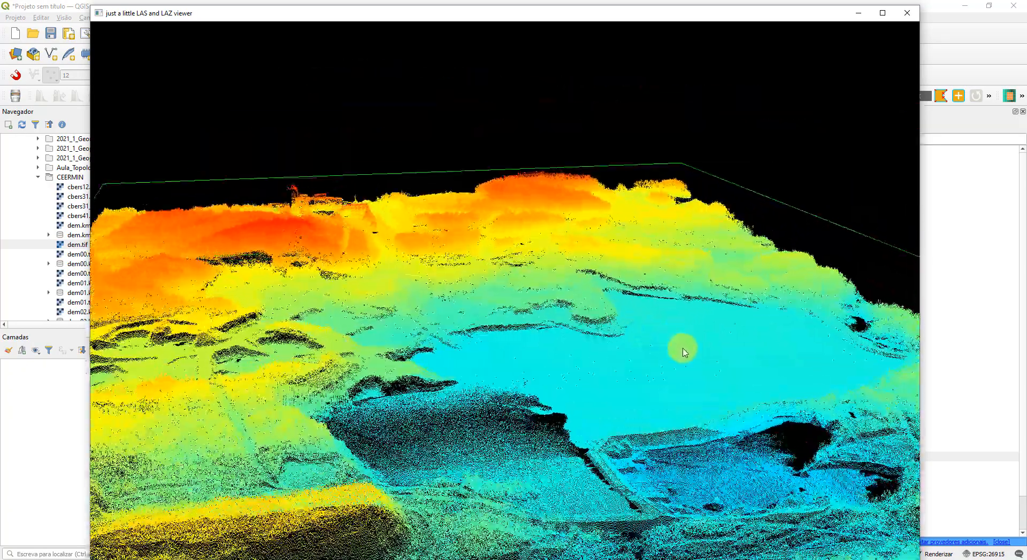
Color the point cloud by classification and orbit it to inspect how the classes are distributed over the mine.
{"action": "right_click", "coordinate": [440, 123]}
{"action": "mouse_move", "coordinate": [532, 119]}
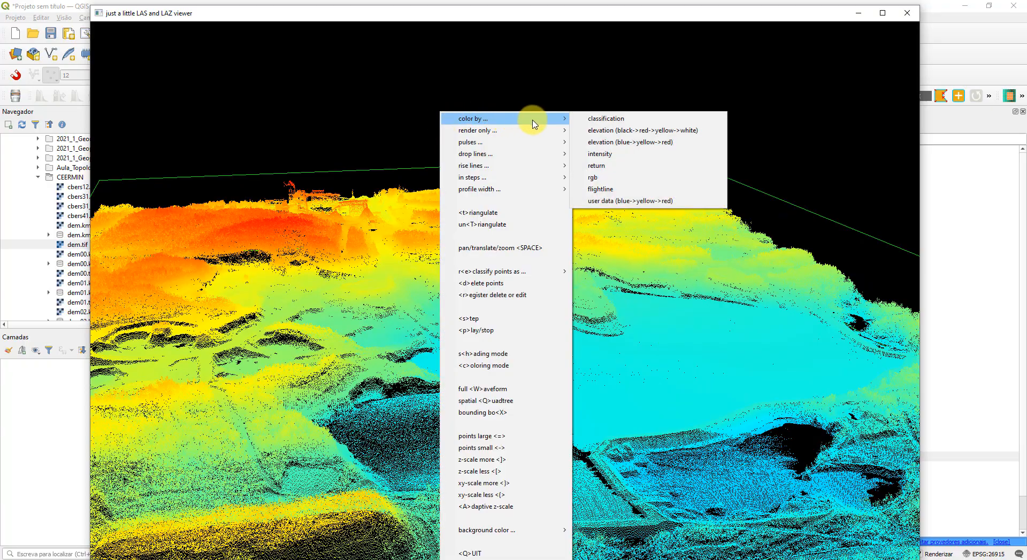
{"action": "left_click", "coordinate": [637, 118]}
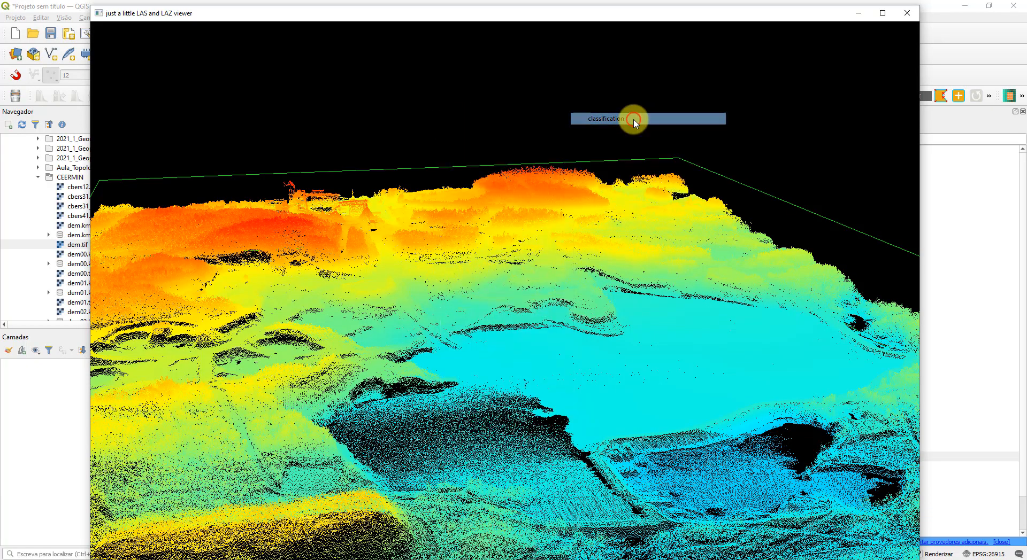
{"action": "left_click_drag", "start_coordinate": [379, 340], "coordinate": [763, 371]}
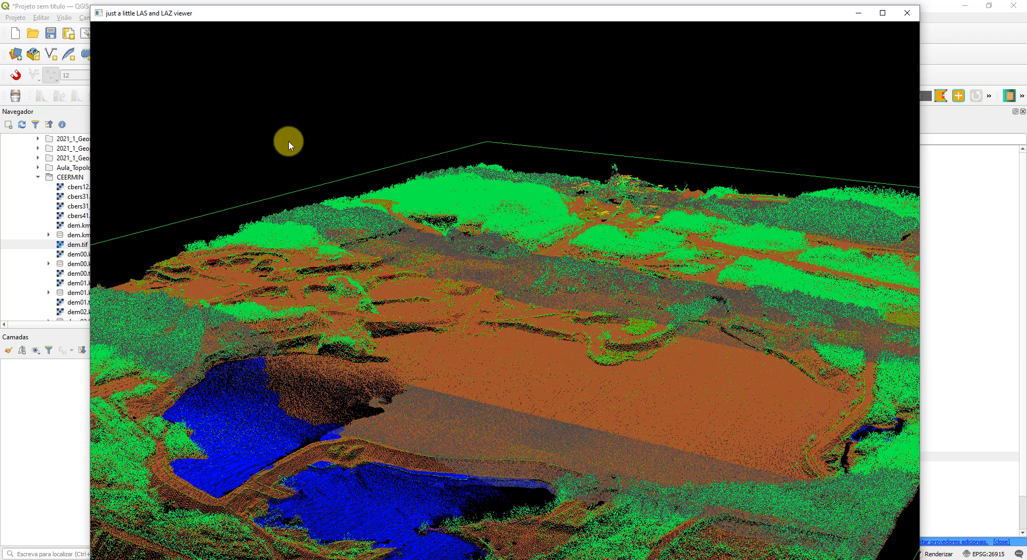
Quit the LAS viewer and close the lasview dialog.
{"action": "right_click", "coordinate": [714, 56]}
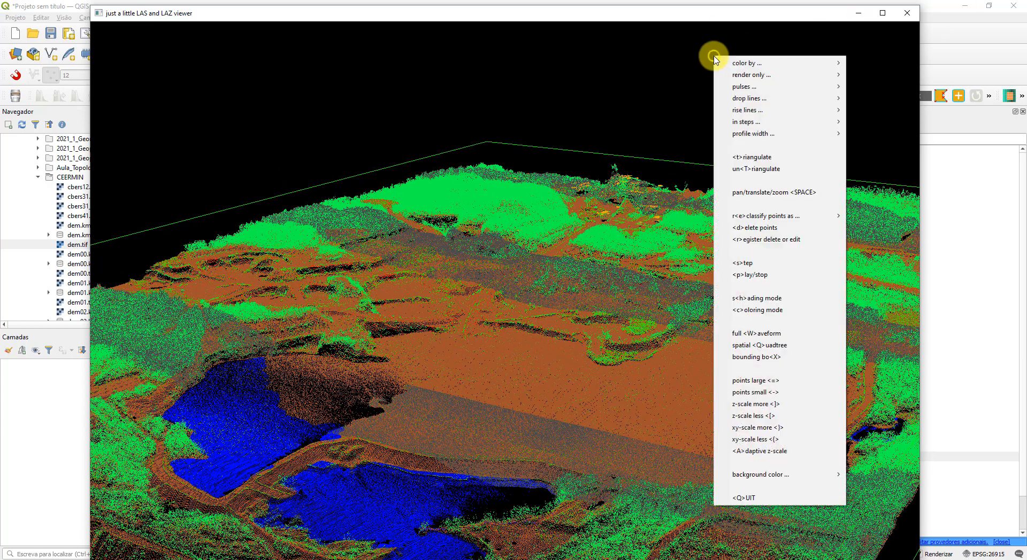
{"action": "left_click", "coordinate": [768, 503]}
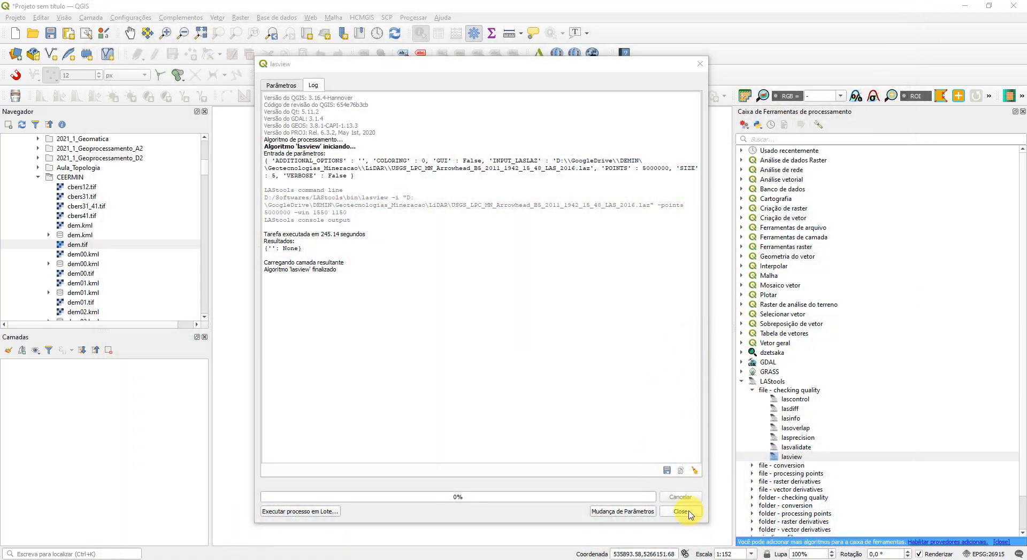
{"action": "left_click", "coordinate": [688, 513]}
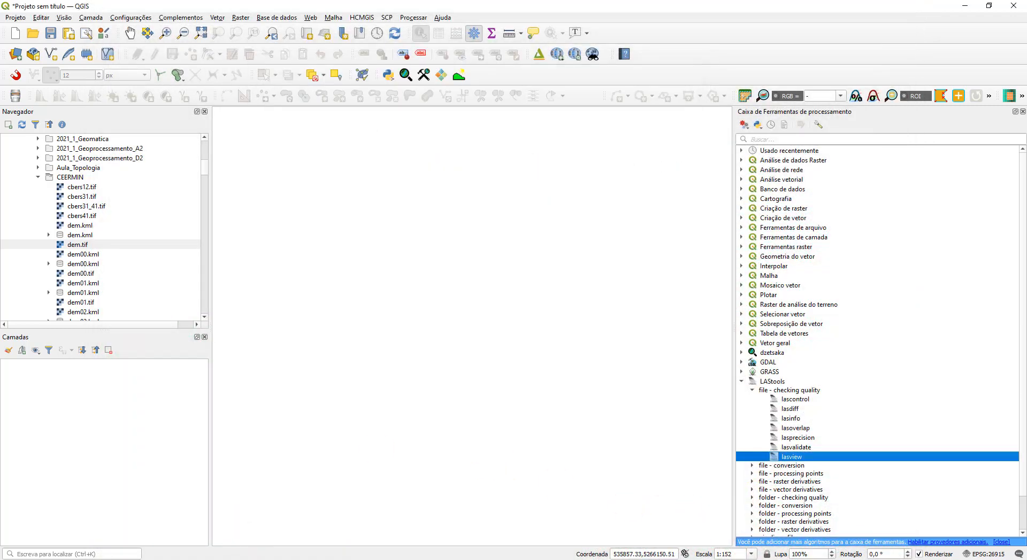
Open the las2dem tool from LAStools' file raster derivatives and load USGS_LPC_MN_Arrowhead_B5_2011_1942_15_48_LAS_2016.laz as its input.
{"action": "left_click", "coordinate": [753, 389]}
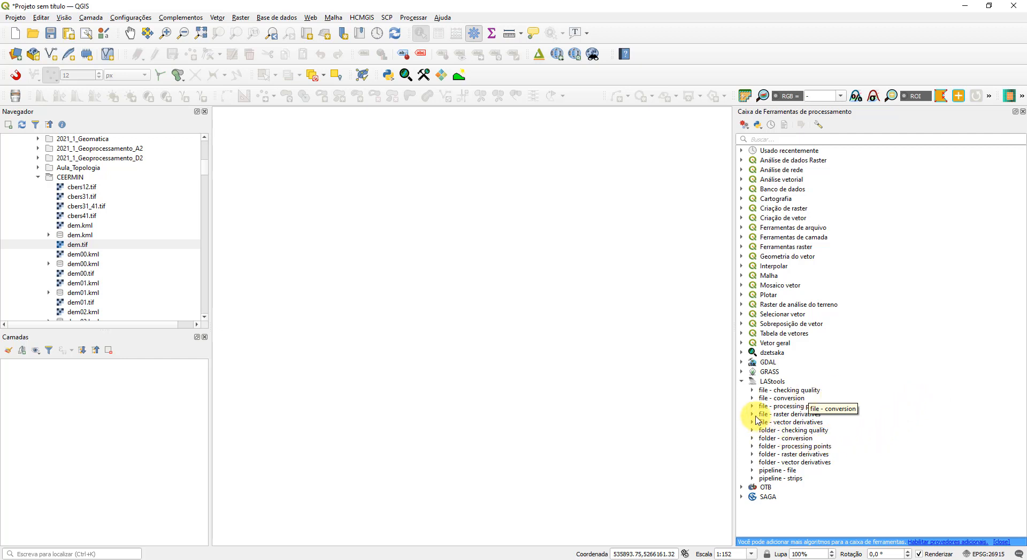
{"action": "left_click", "coordinate": [776, 414]}
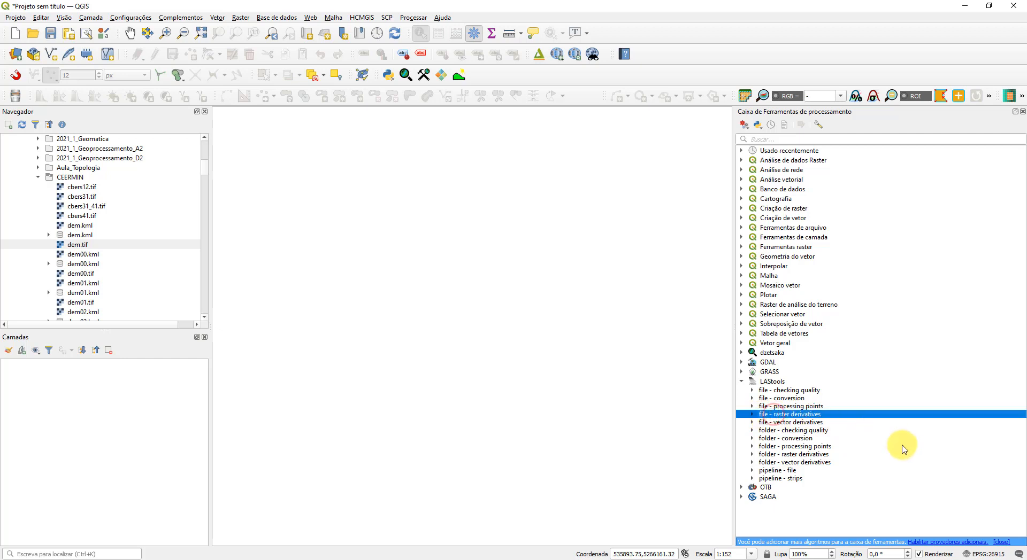
{"action": "left_click", "coordinate": [752, 415]}
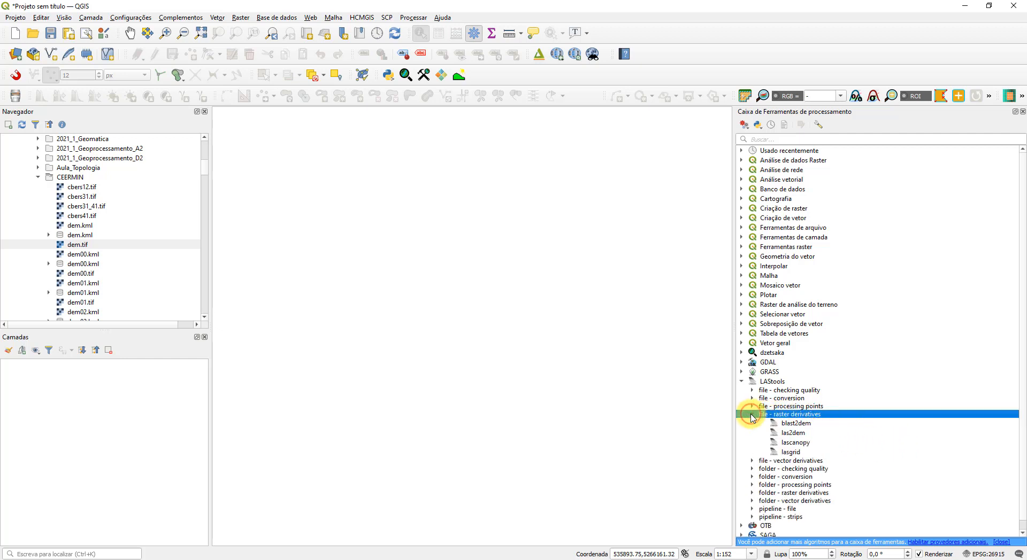
{"action": "double_click", "coordinate": [800, 435]}
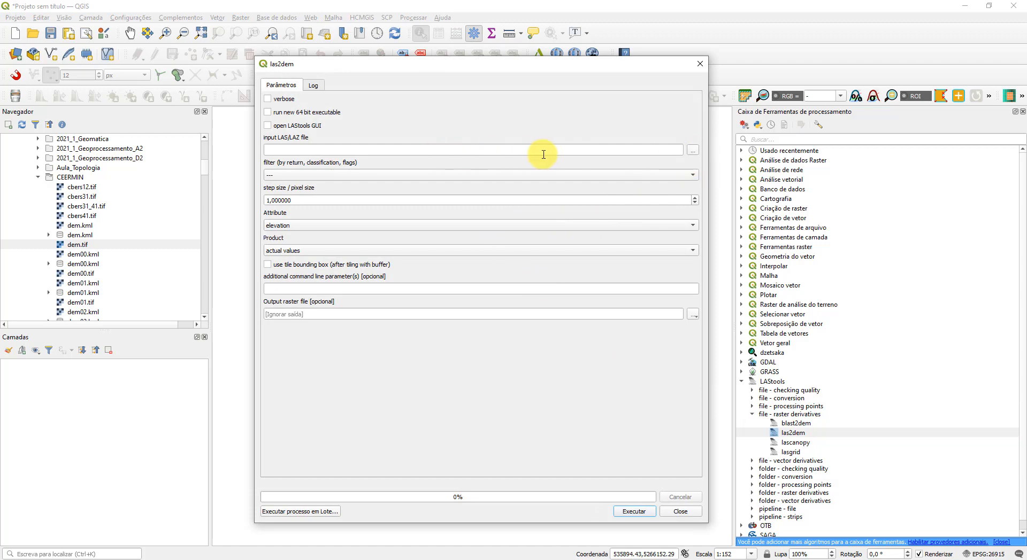
{"action": "left_click", "coordinate": [694, 152]}
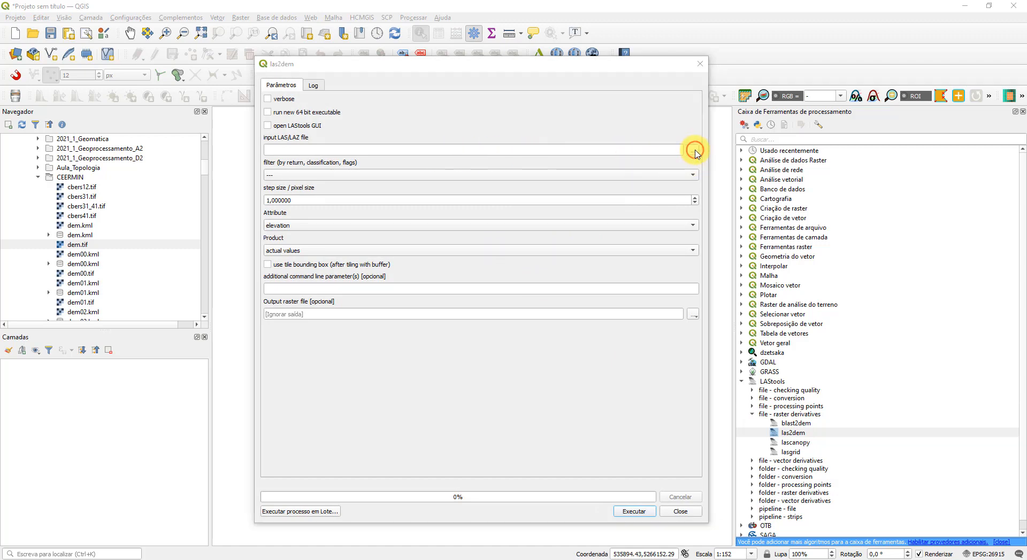
{"action": "left_click", "coordinate": [528, 150]}
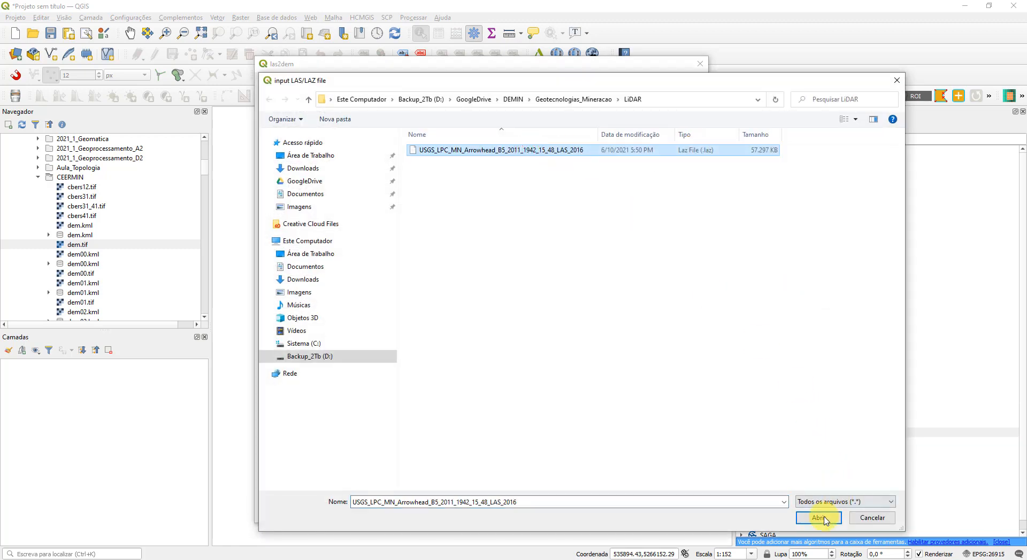
{"action": "left_click", "coordinate": [819, 518]}
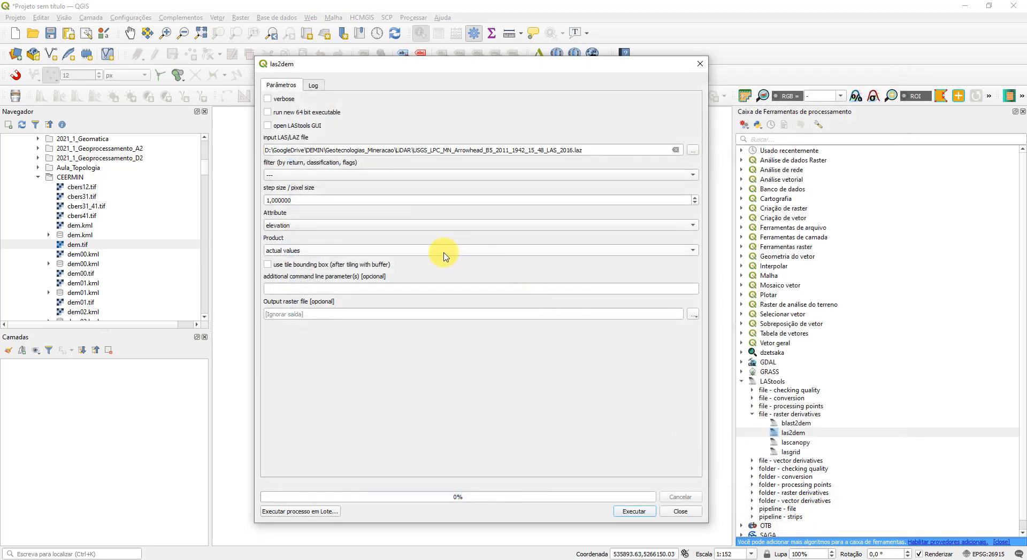
Set the las2dem filter to keep_class 2 and highlight the ground (2) entry in the relatorio_las report.
{"action": "left_click", "coordinate": [321, 177]}
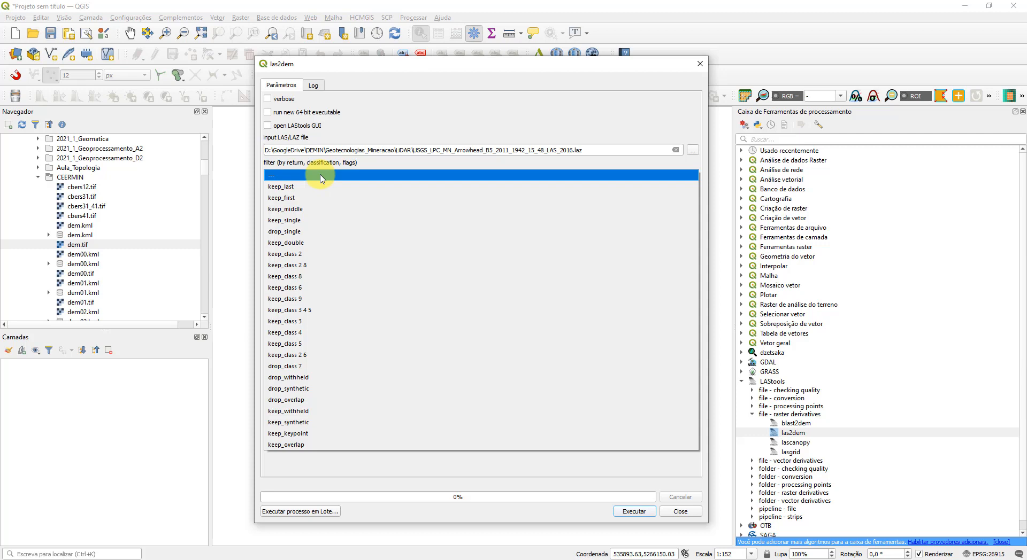
{"action": "left_click", "coordinate": [314, 256]}
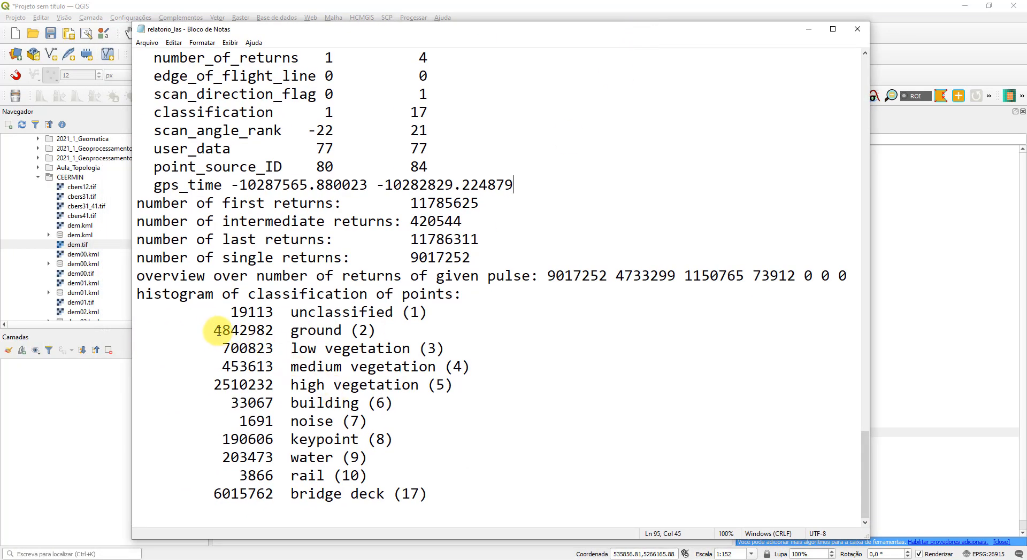
{"action": "left_click_drag", "start_coordinate": [214, 330], "coordinate": [401, 330]}
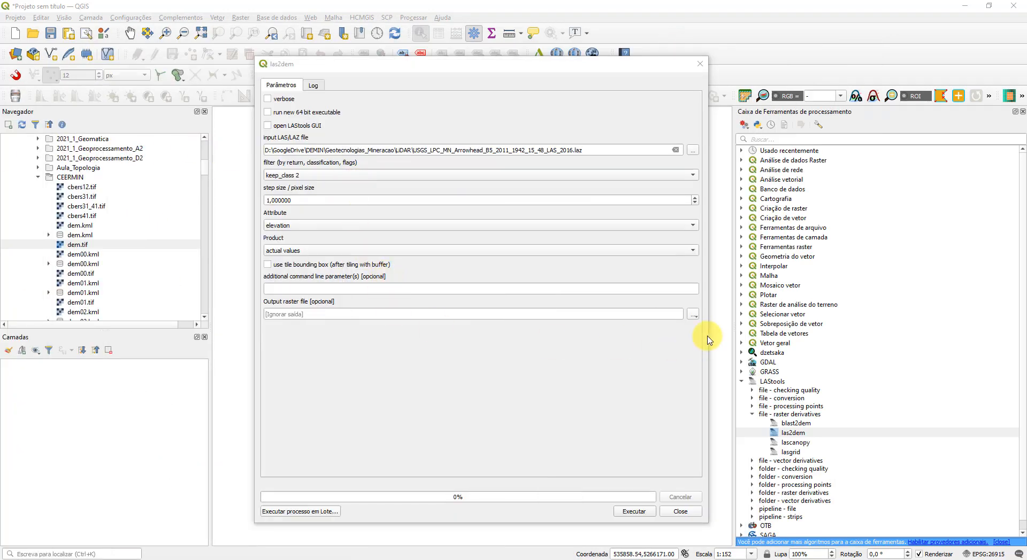
Set the output raster to mdt.tif in the Exercicio_LiDAR folder 2_Imagens, run las2dem and close its dialog.
{"action": "left_click", "coordinate": [694, 316]}
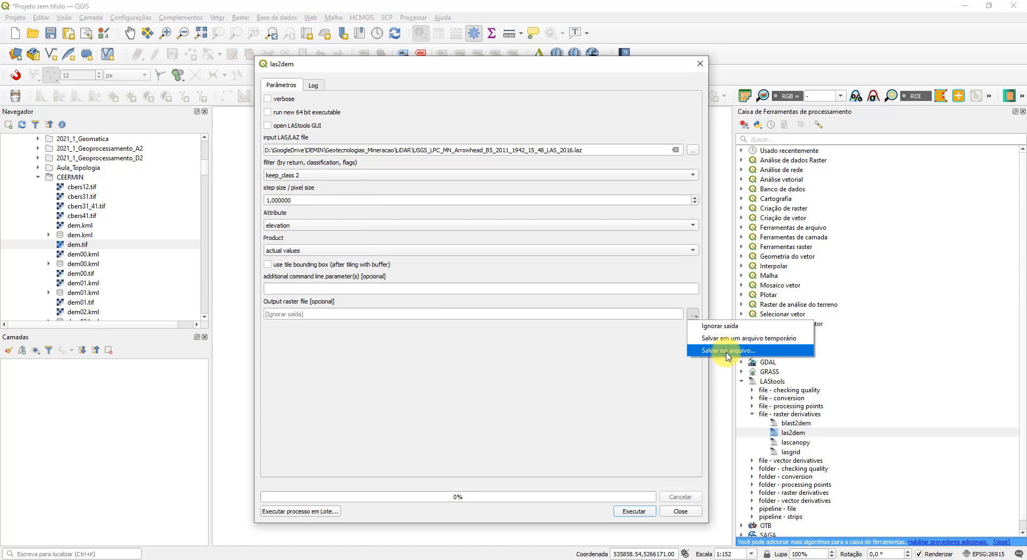
{"action": "left_click", "coordinate": [723, 350]}
{"action": "left_click_drag", "start_coordinate": [439, 100], "coordinate": [481, 99]}
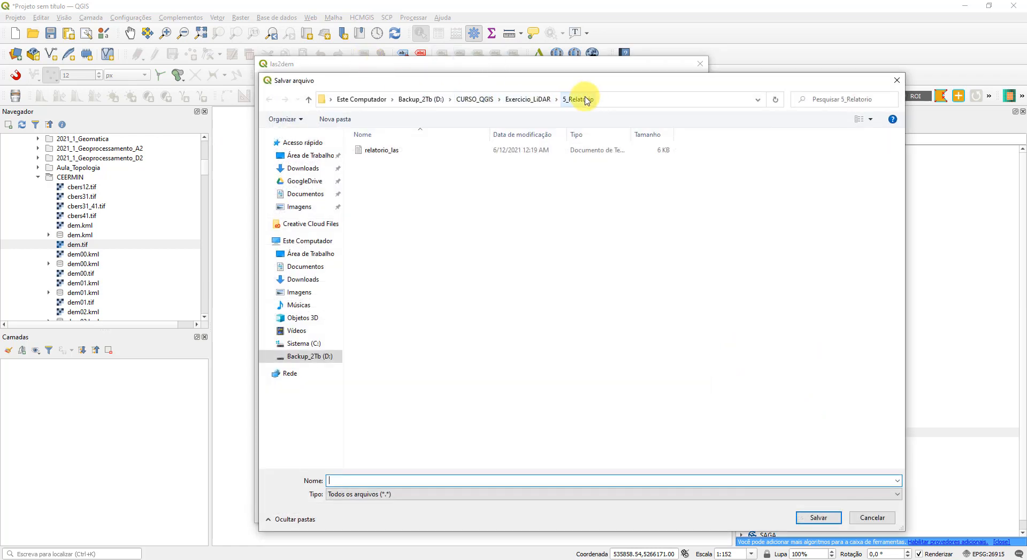
{"action": "left_click", "coordinate": [523, 100]}
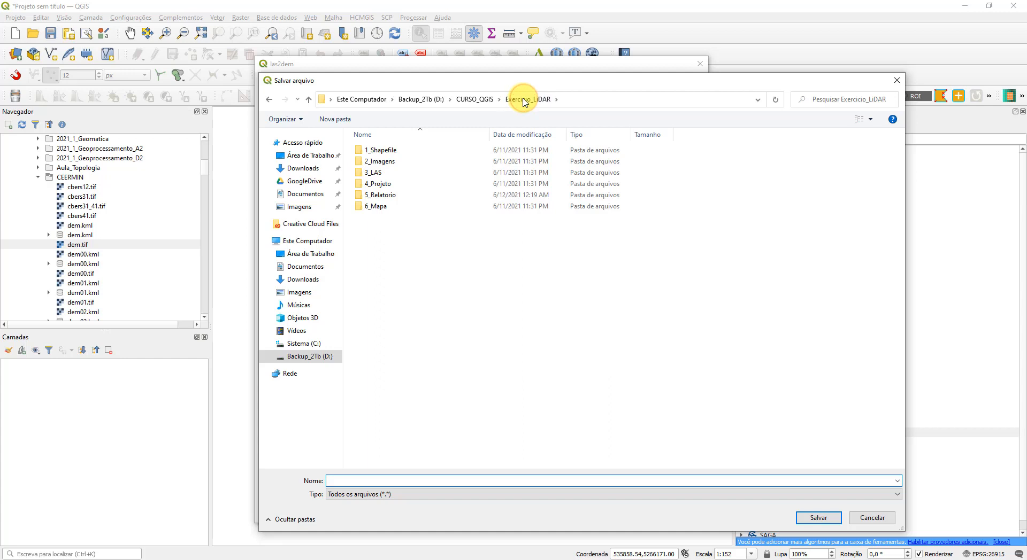
{"action": "double_click", "coordinate": [391, 161]}
{"action": "left_click", "coordinate": [402, 479]}
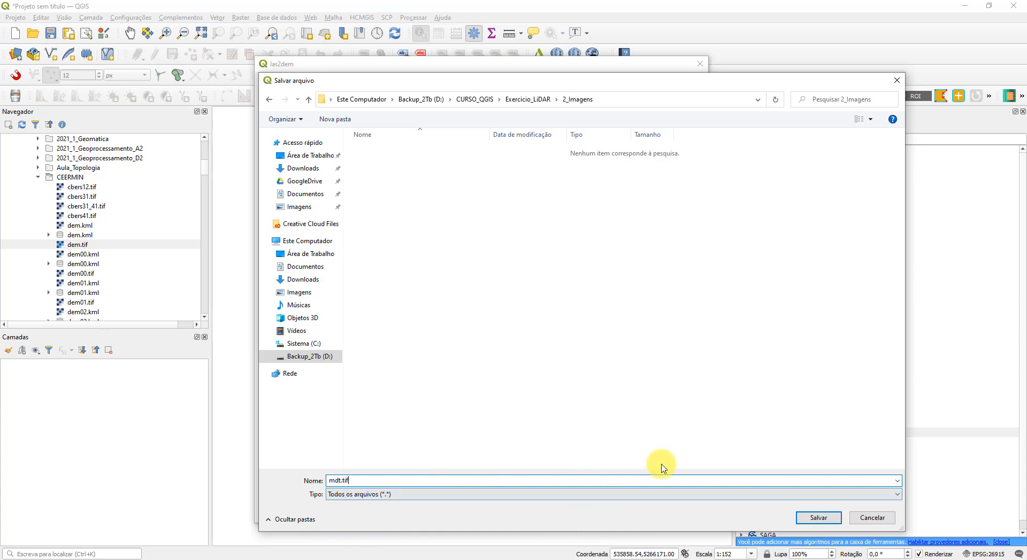
{"action": "left_click", "coordinate": [818, 518]}
{"action": "left_click", "coordinate": [636, 512]}
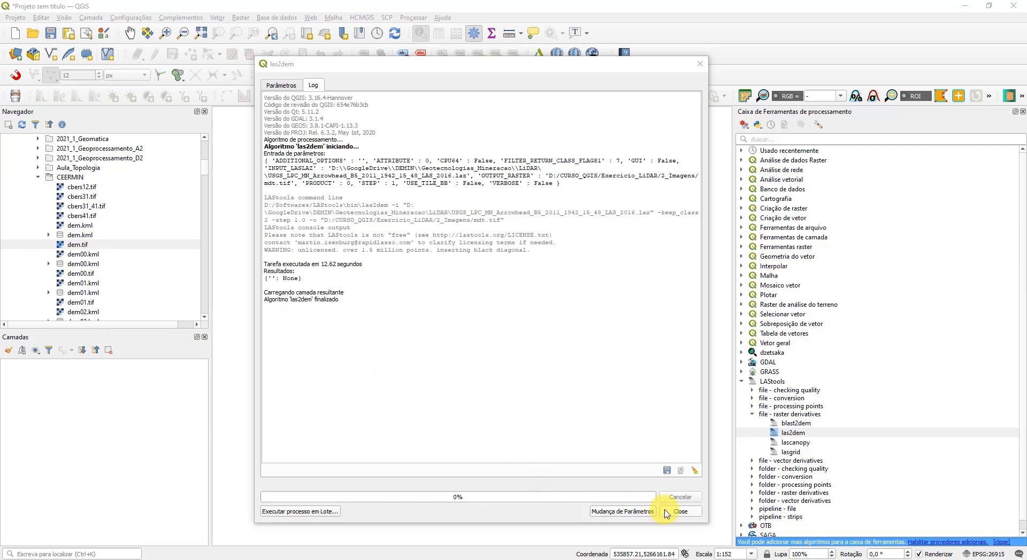
{"action": "left_click", "coordinate": [680, 512]}
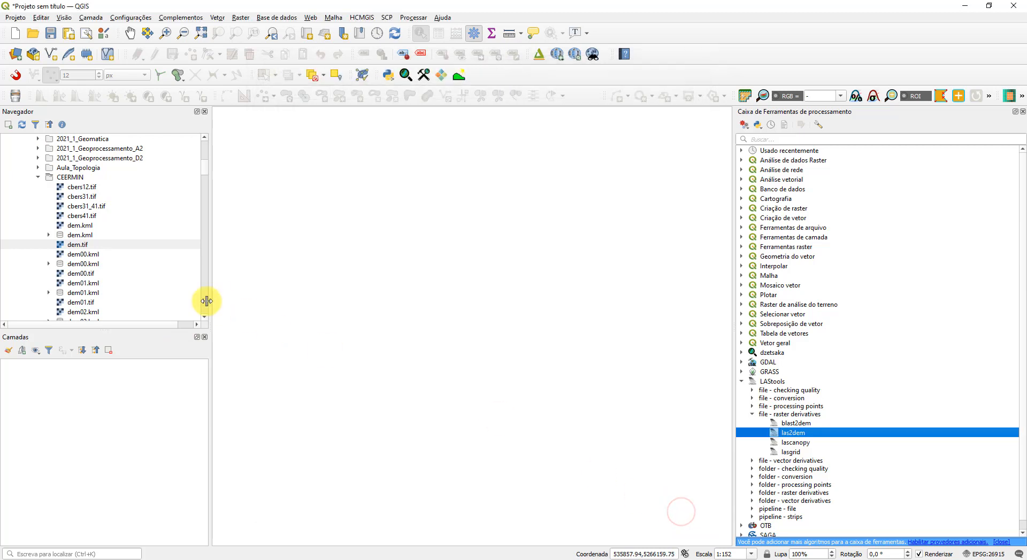
Collapse the CEERMIN, ProcessosTemporarios, BaseDados and GoogleDrive folders in the file browser tree.
{"action": "left_click", "coordinate": [38, 177]}
{"action": "scroll", "coordinate": [114, 225], "scroll_direction": "up", "scroll_amount": 3}
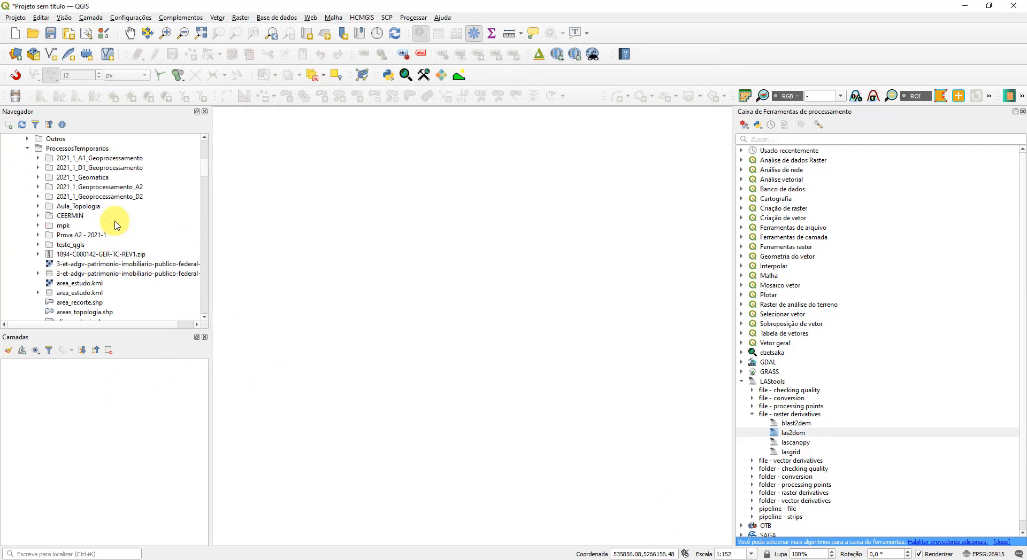
{"action": "left_click", "coordinate": [28, 177]}
{"action": "scroll", "coordinate": [18, 193], "scroll_direction": "up", "scroll_amount": 5}
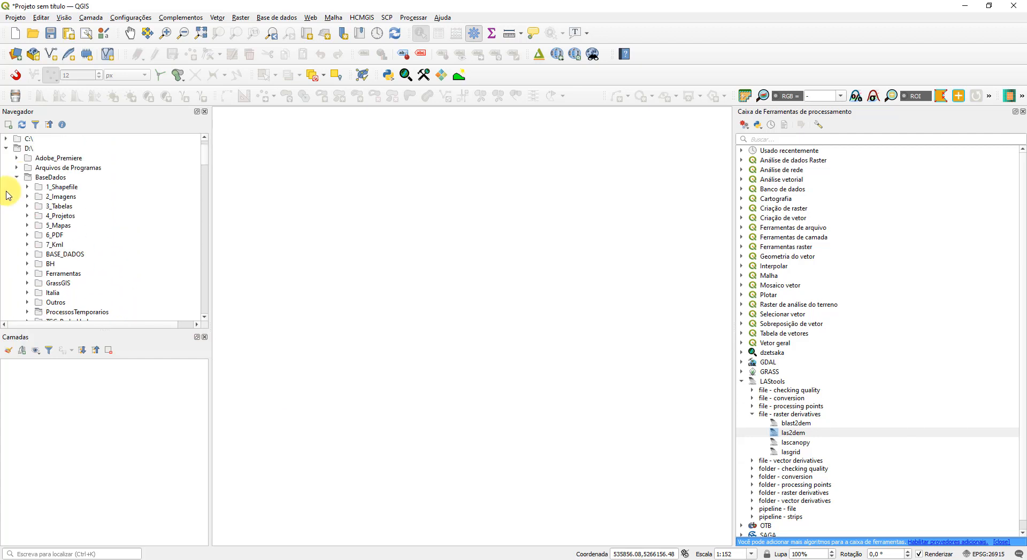
{"action": "left_click", "coordinate": [17, 197]}
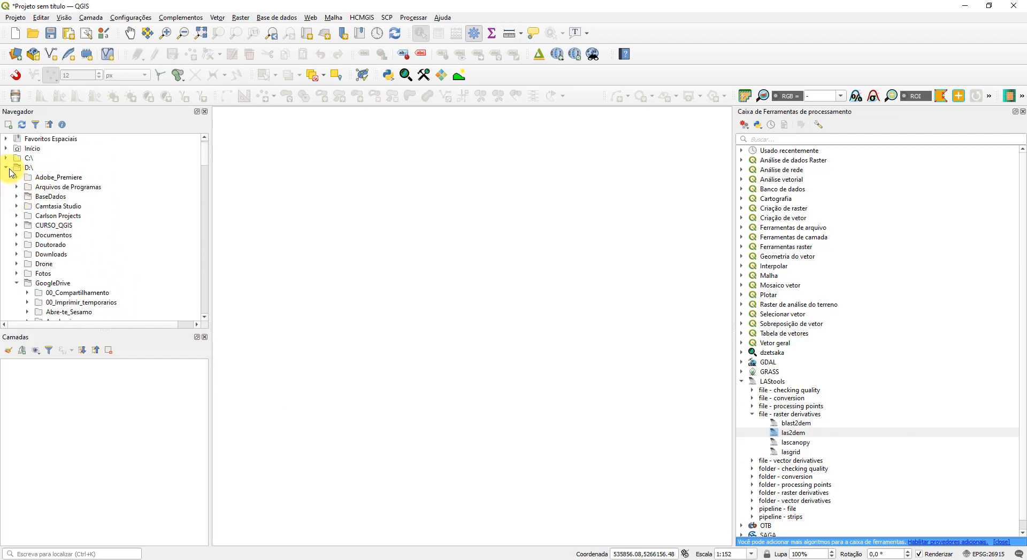
{"action": "left_click", "coordinate": [16, 283]}
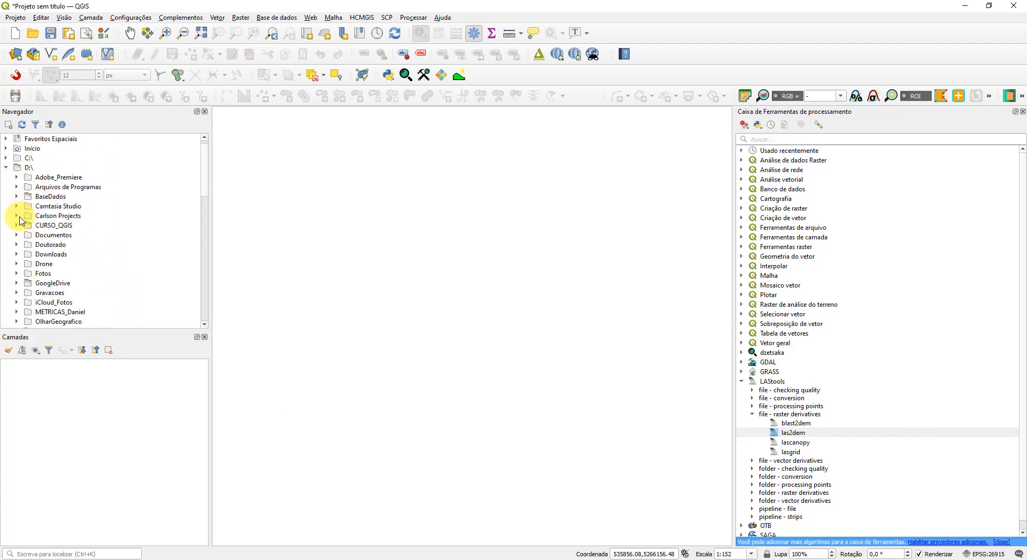
Add mdt.tif to the map from CURSO_QGIS, Exercicio_LiDAR, 2_Imagens on drive D.
{"action": "left_click", "coordinate": [17, 225]}
{"action": "scroll", "coordinate": [29, 244], "scroll_direction": "down", "scroll_amount": 2}
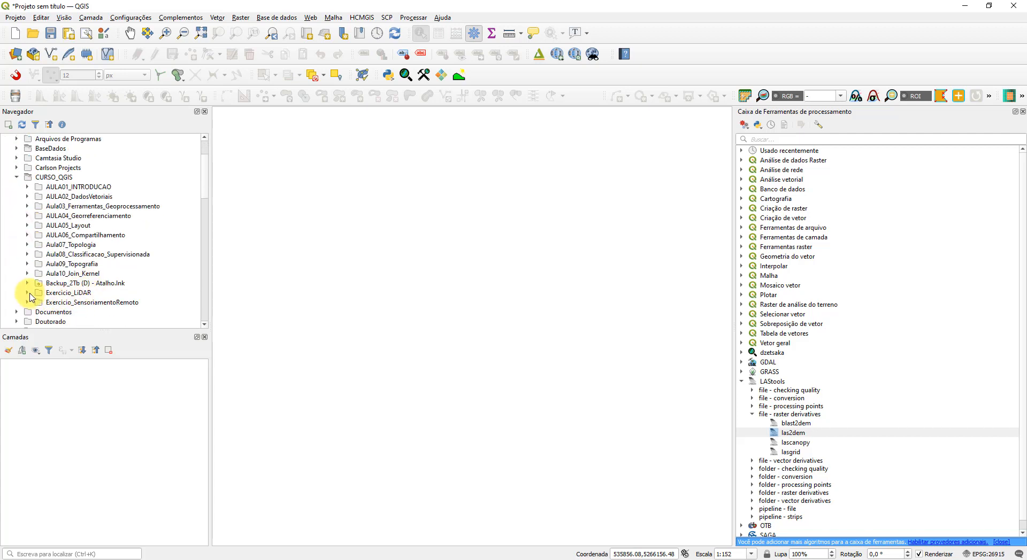
{"action": "left_click", "coordinate": [28, 293]}
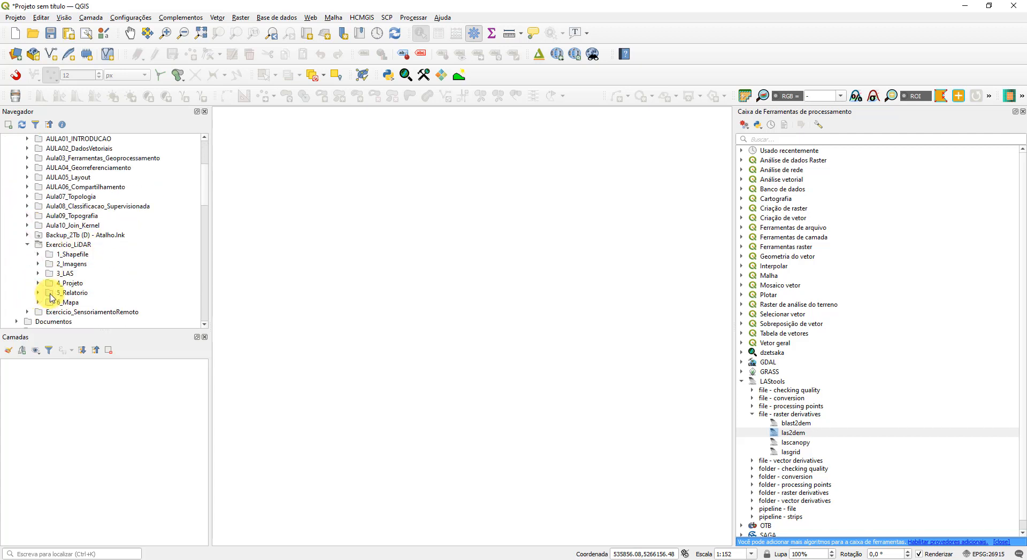
{"action": "left_click", "coordinate": [38, 264]}
{"action": "left_click", "coordinate": [75, 293]}
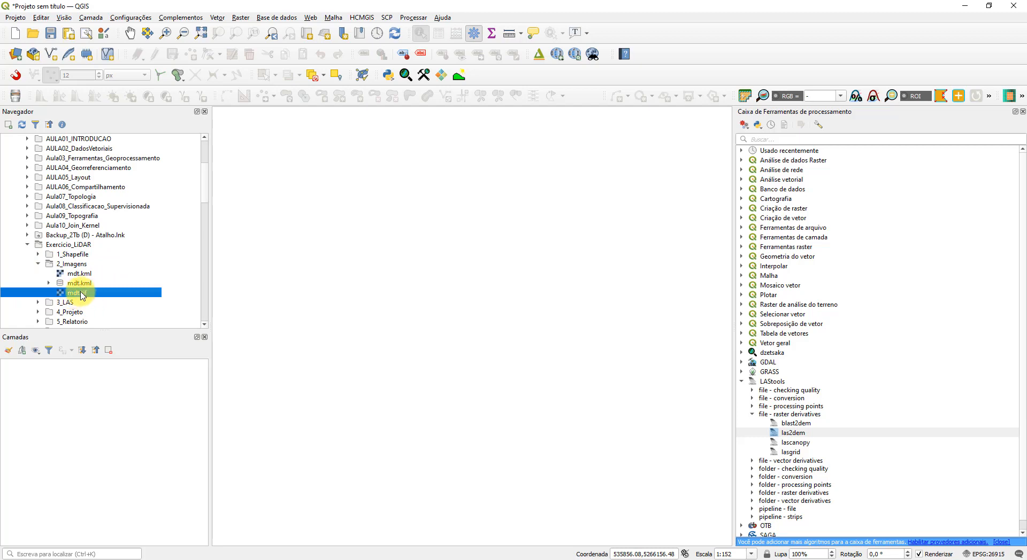
{"action": "left_click_drag", "start_coordinate": [71, 293], "coordinate": [355, 331]}
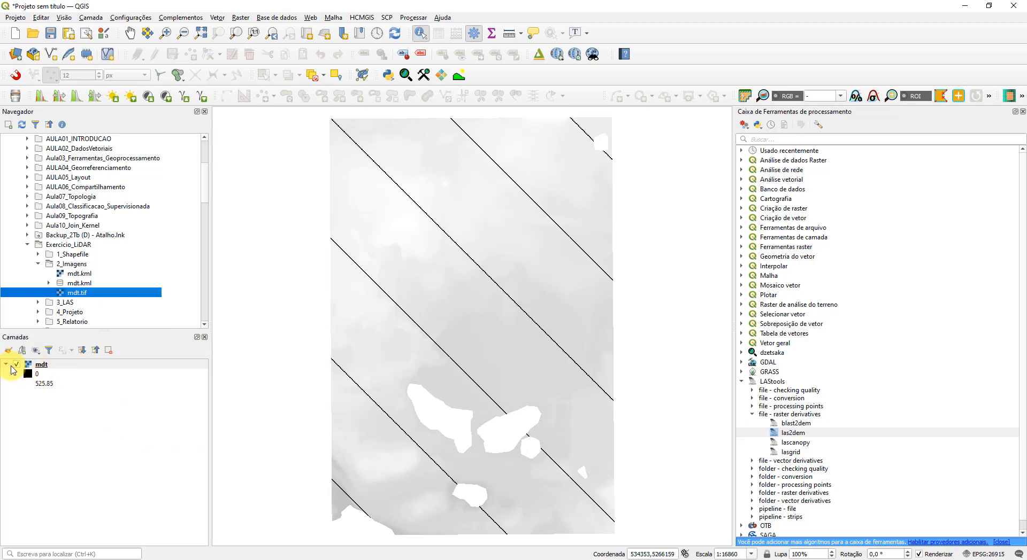
Change the mdt layer's render type to Sombreamento and apply the symbology.
{"action": "left_click", "coordinate": [41, 366]}
{"action": "double_click", "coordinate": [41, 366]}
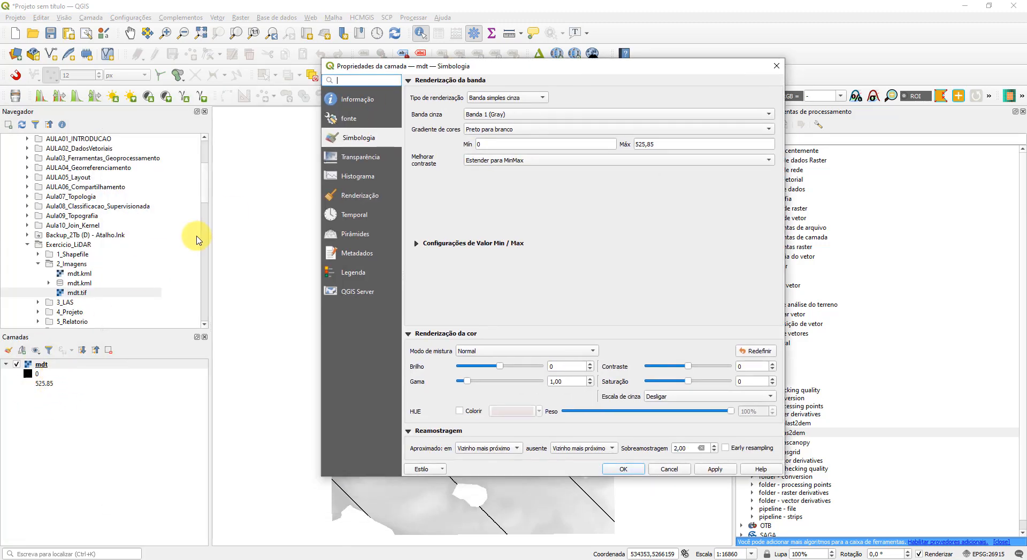
{"action": "left_click", "coordinate": [497, 101]}
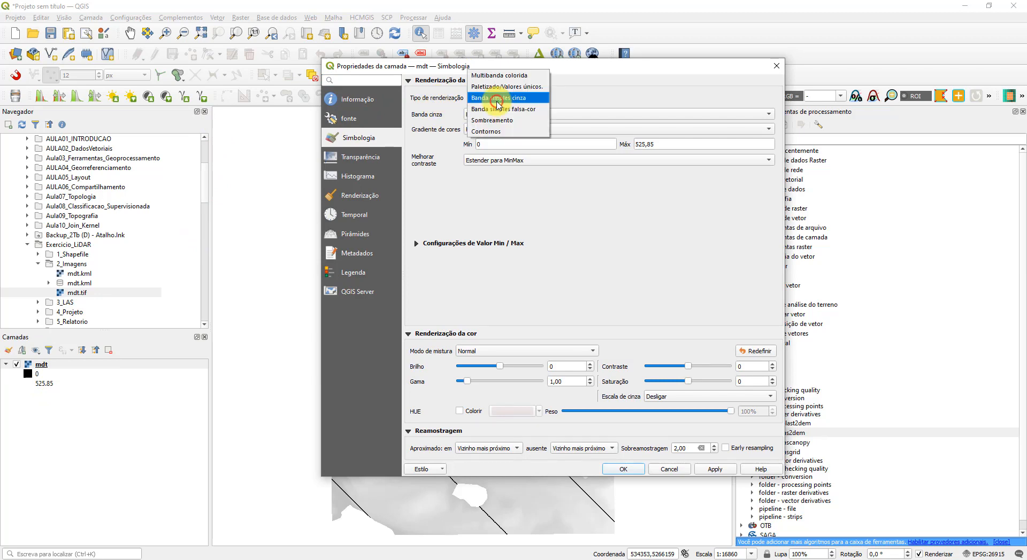
{"action": "left_click", "coordinate": [515, 123]}
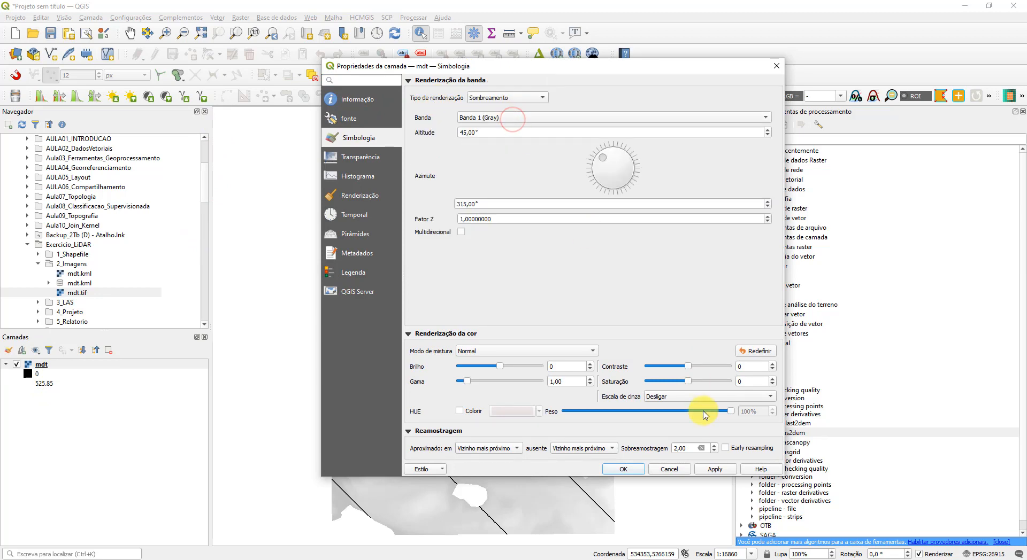
{"action": "left_click", "coordinate": [625, 469]}
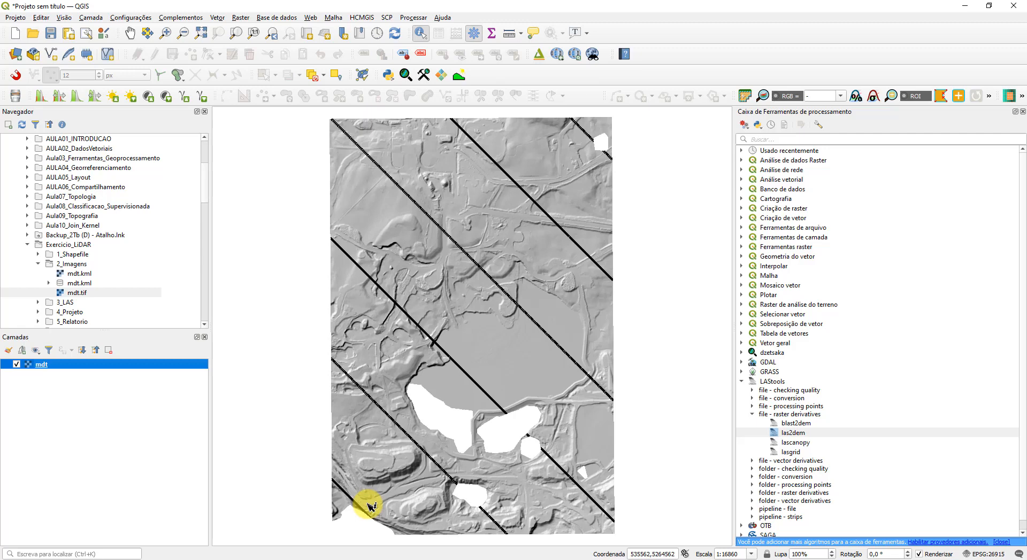
Open las2dem again and load USGS_LPC_MN_Arrowhead_B5_2011_1942_15_48_LAS_2016.laz as its input.
{"action": "double_click", "coordinate": [797, 433]}
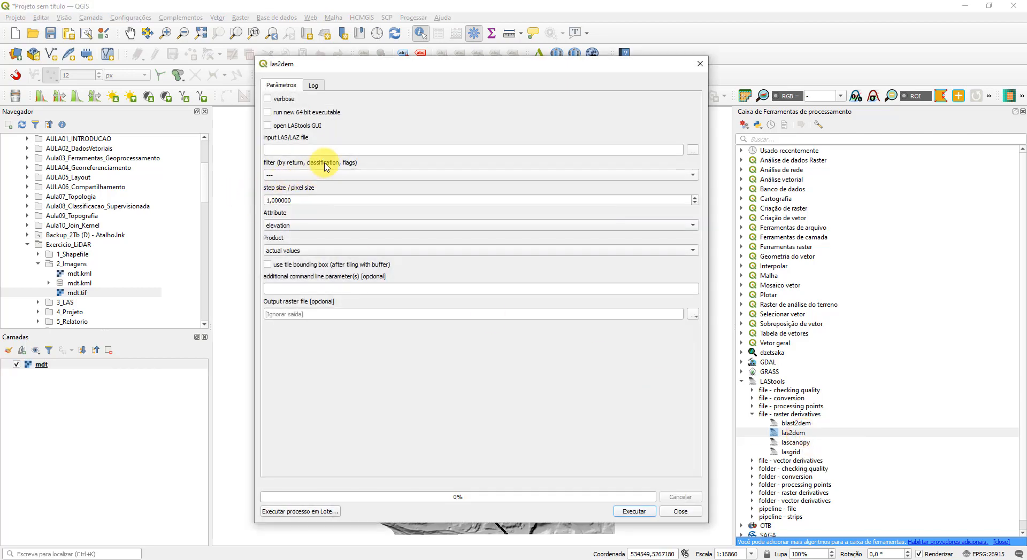
{"action": "left_click", "coordinate": [692, 150]}
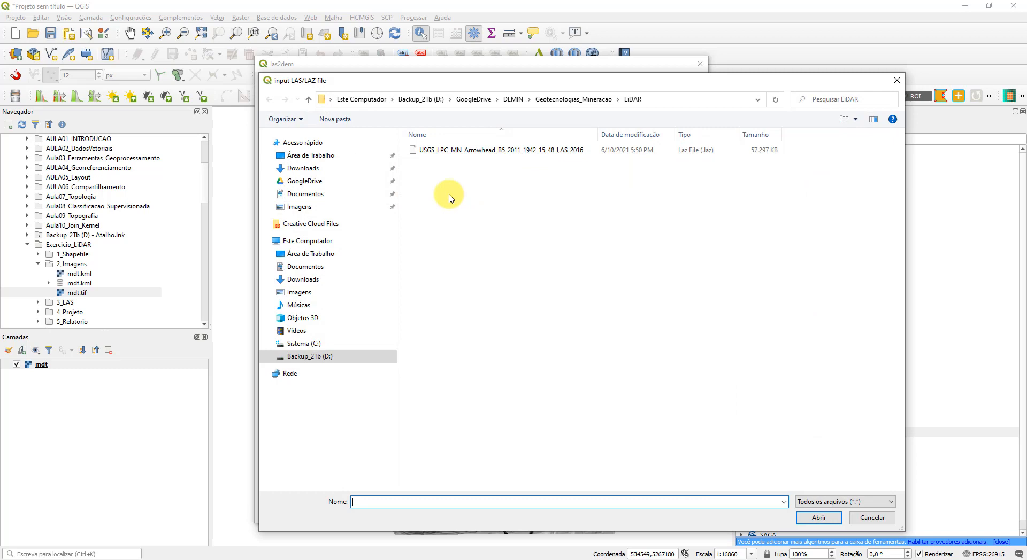
{"action": "left_click", "coordinate": [456, 150]}
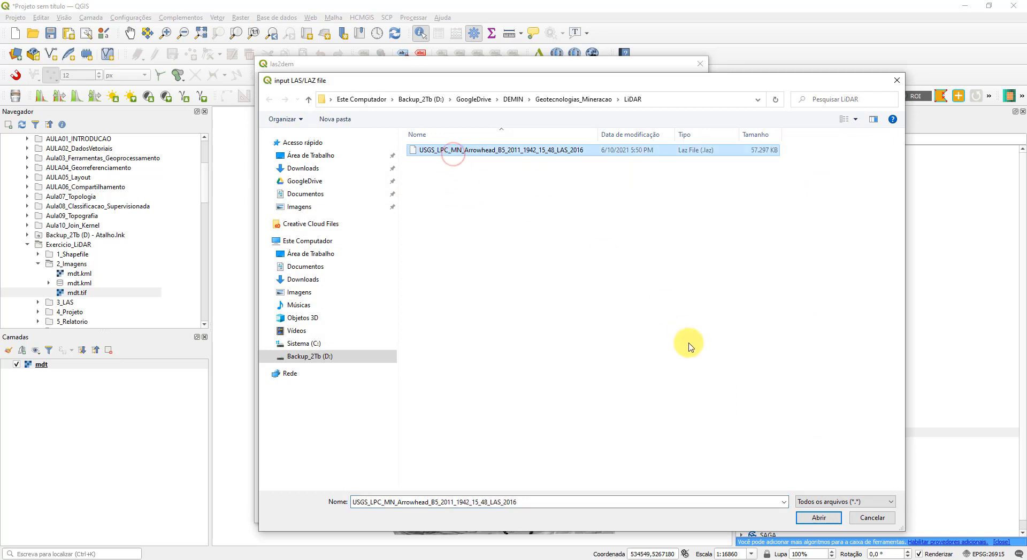
{"action": "left_click", "coordinate": [819, 518]}
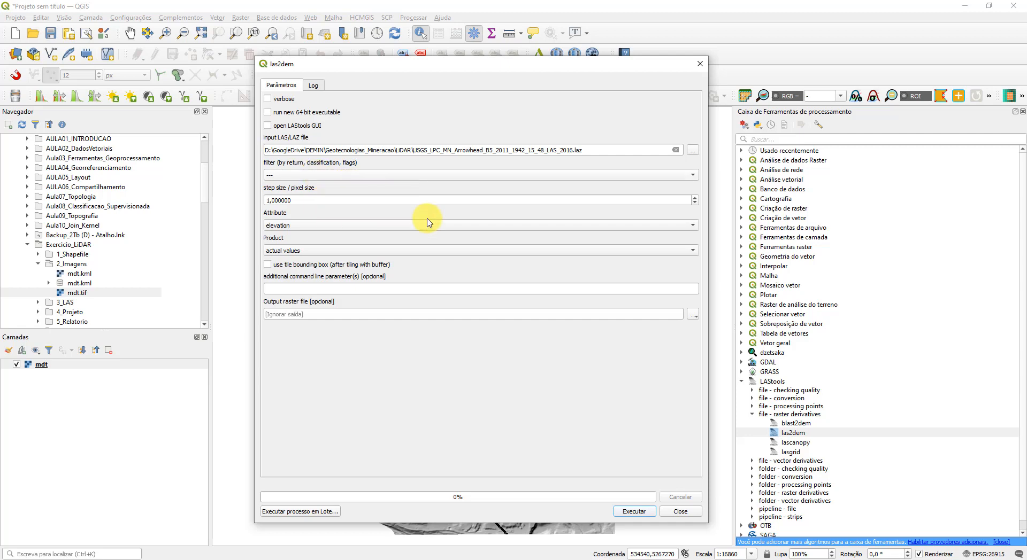
Set the output raster to mds.tif in the Exercicio_LiDAR folder 2_Imagens, run las2dem without a filter and close its dialog.
{"action": "left_click", "coordinate": [693, 316]}
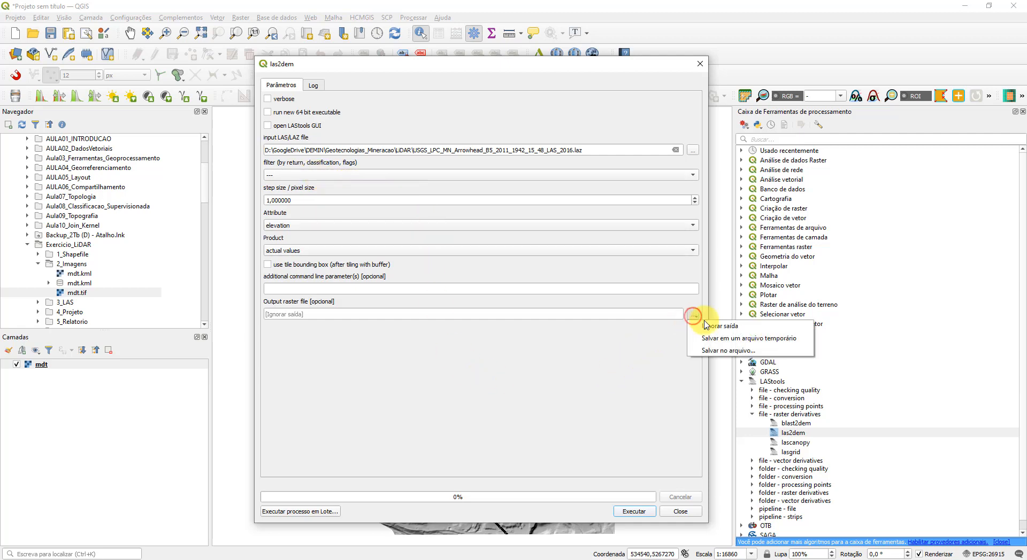
{"action": "left_click", "coordinate": [746, 351]}
{"action": "left_click", "coordinate": [389, 175]}
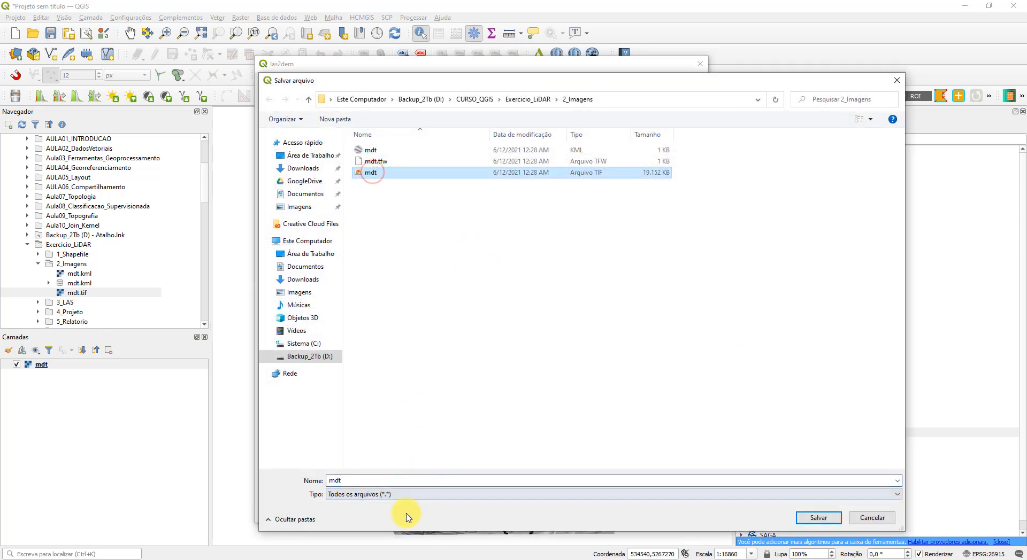
{"action": "left_click", "coordinate": [401, 481]}
{"action": "key", "text": "BackSpace"}
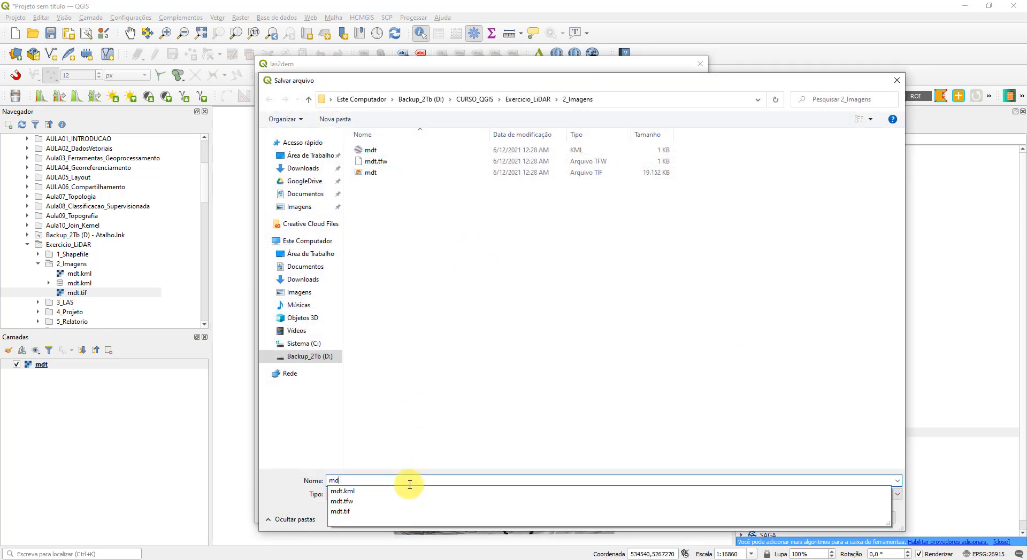
{"action": "type", "text": "s.tif"}
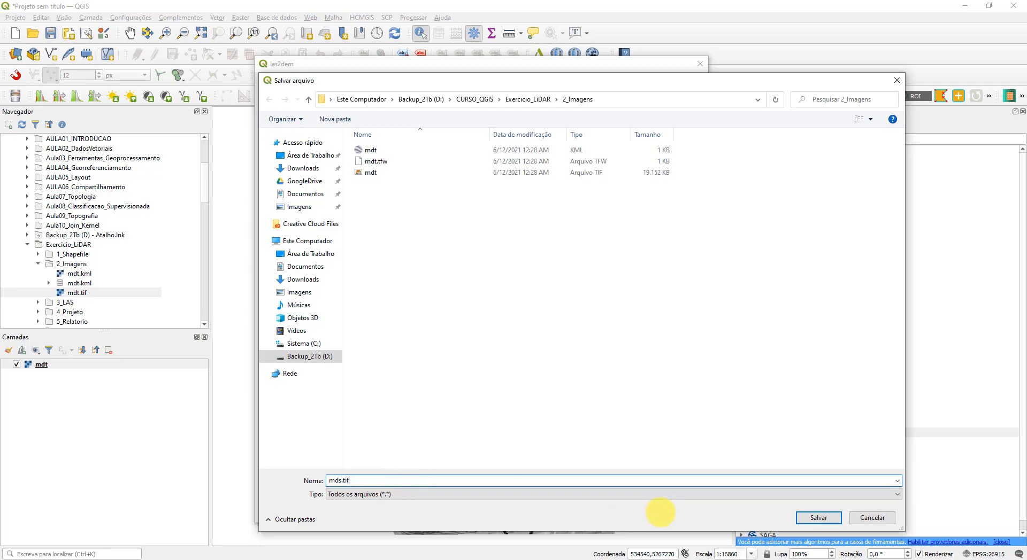
{"action": "left_click", "coordinate": [818, 518]}
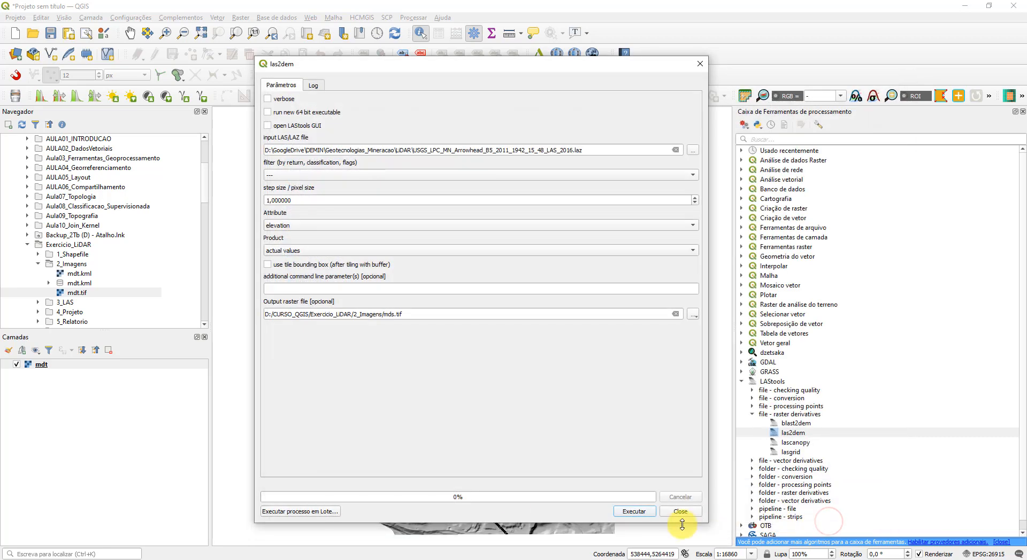
{"action": "left_click", "coordinate": [636, 512]}
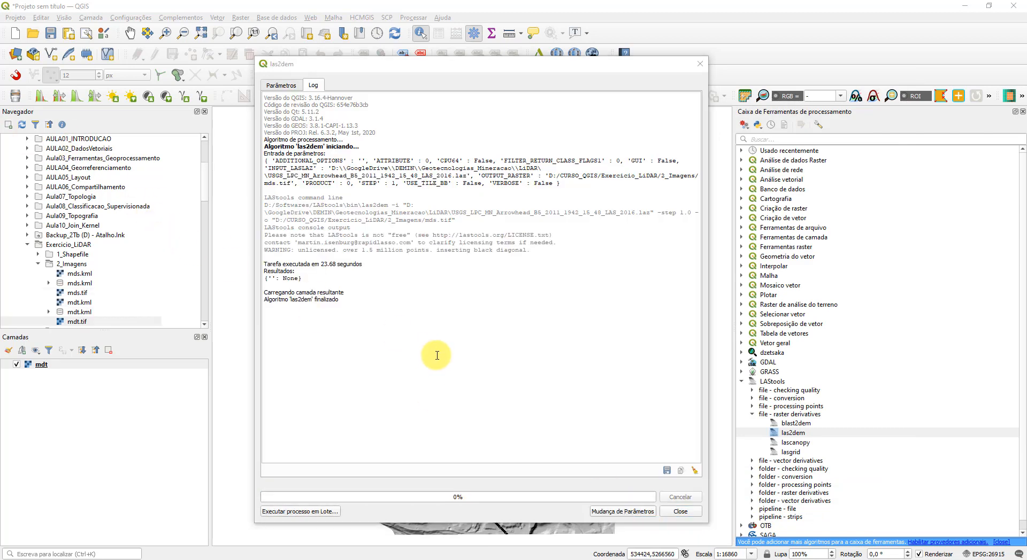
{"action": "left_click", "coordinate": [680, 512]}
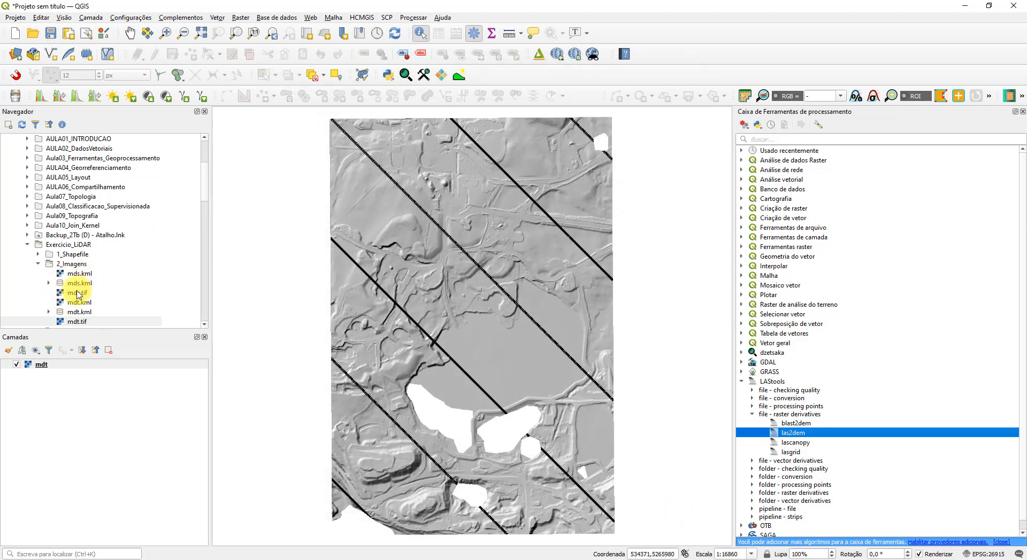
Add mds.tif from 2_Imagens to the map and render it as Sombreamento.
{"action": "left_click_drag", "start_coordinate": [74, 295], "coordinate": [394, 362]}
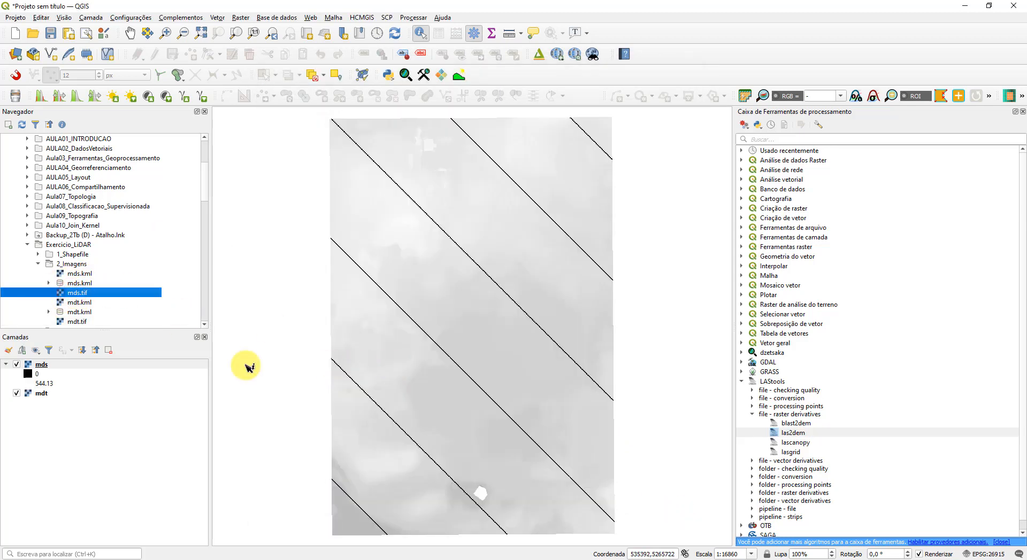
{"action": "double_click", "coordinate": [41, 365]}
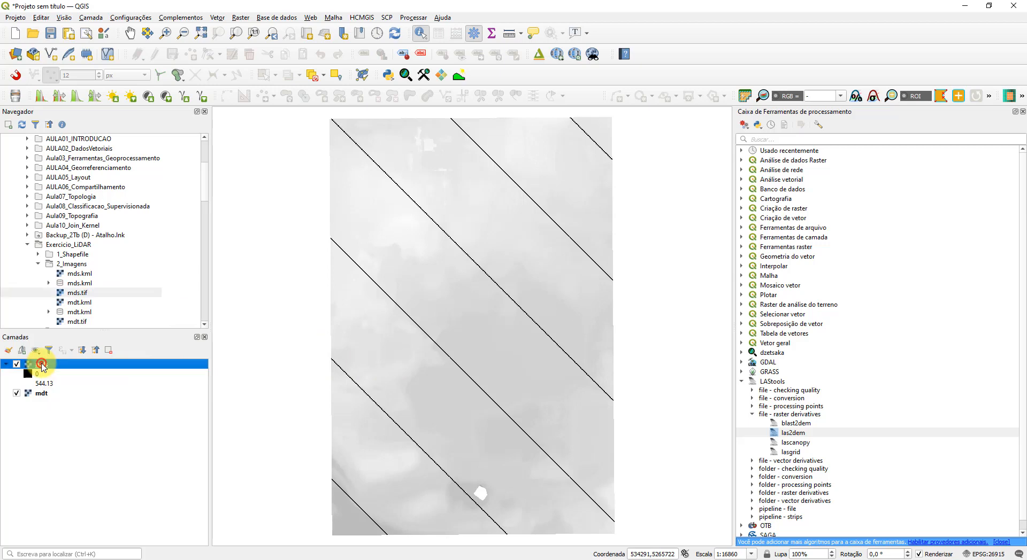
{"action": "left_click", "coordinate": [508, 101]}
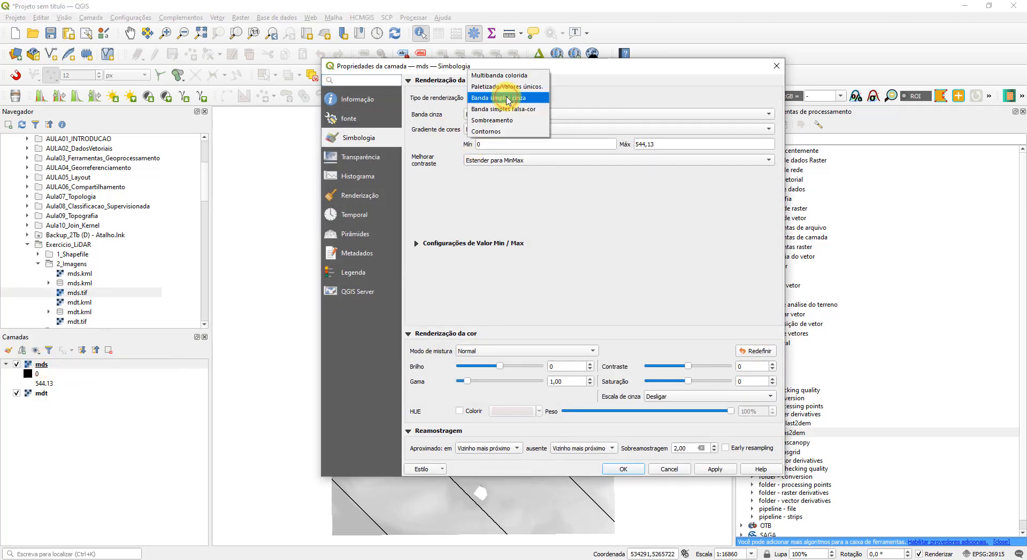
{"action": "left_click", "coordinate": [514, 121]}
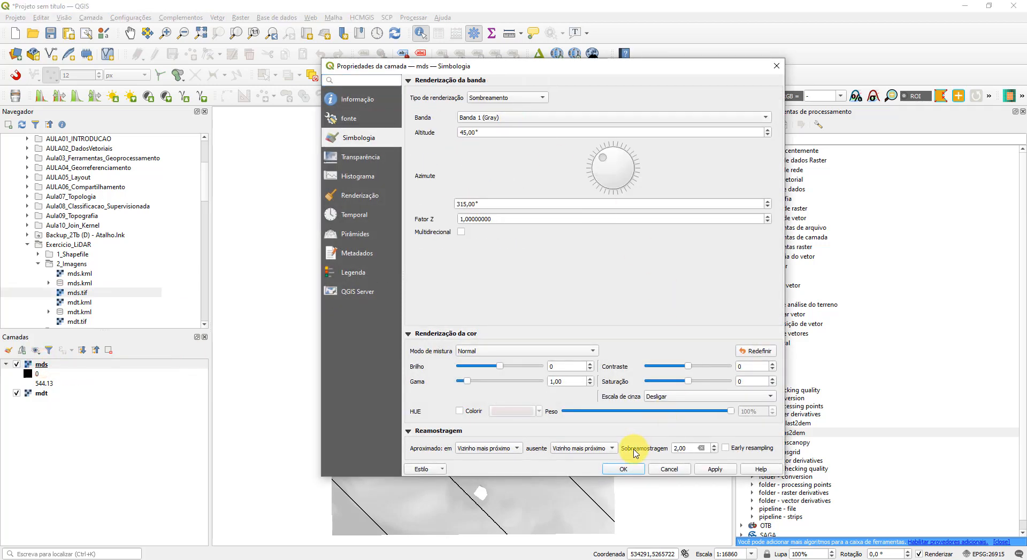
{"action": "left_click", "coordinate": [623, 469]}
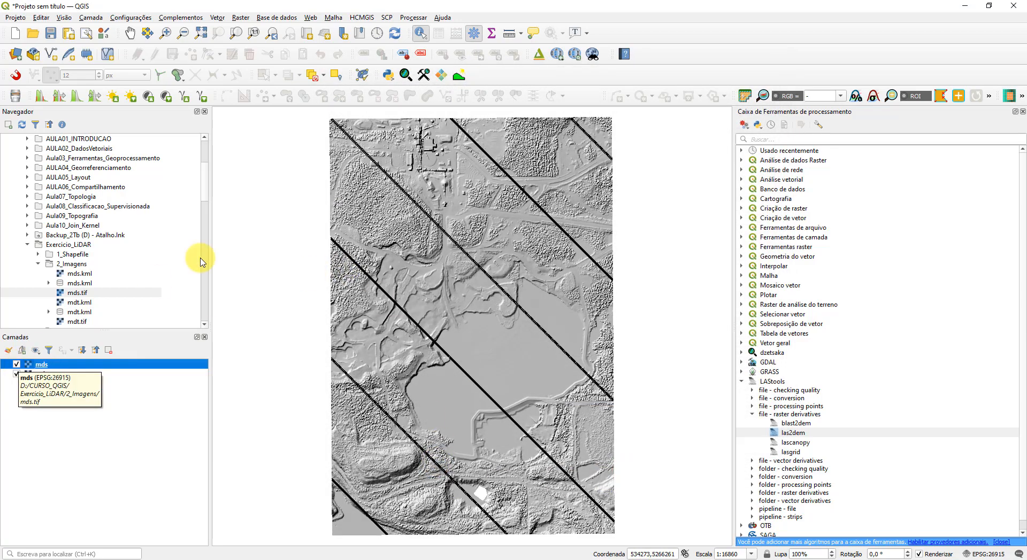
Examine the vegetation and buildings in the mds hillshade up close, toggling the mds layer to compare it with mdt.
{"action": "scroll", "coordinate": [394, 204], "scroll_direction": "up", "scroll_amount": 2}
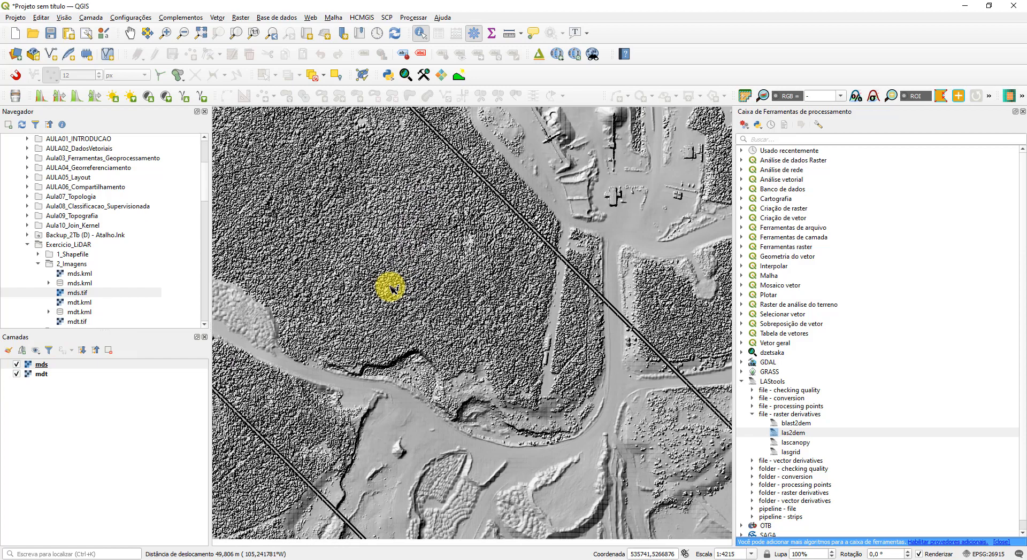
{"action": "left_click_drag", "start_coordinate": [394, 290], "coordinate": [309, 291]}
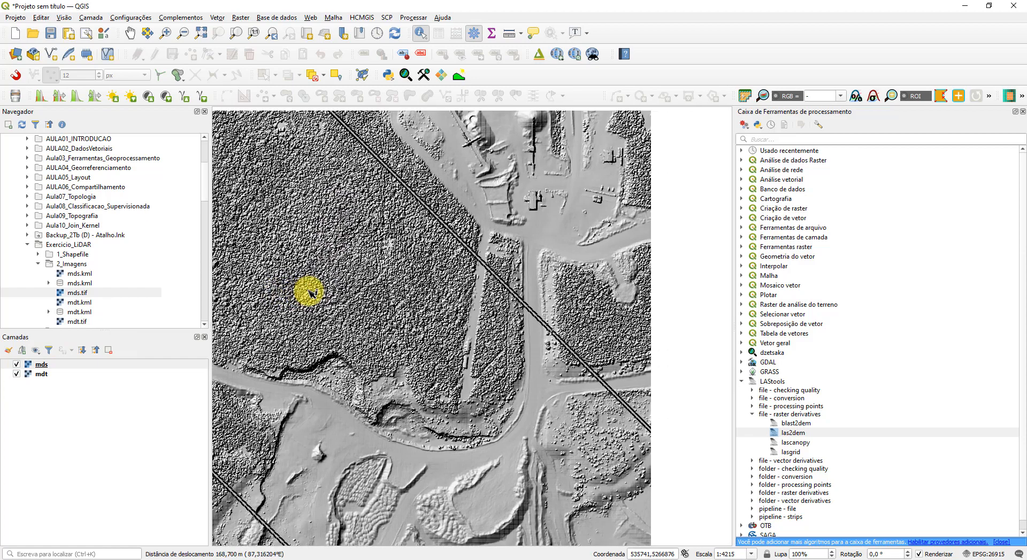
{"action": "left_click_drag", "start_coordinate": [474, 262], "coordinate": [426, 337]}
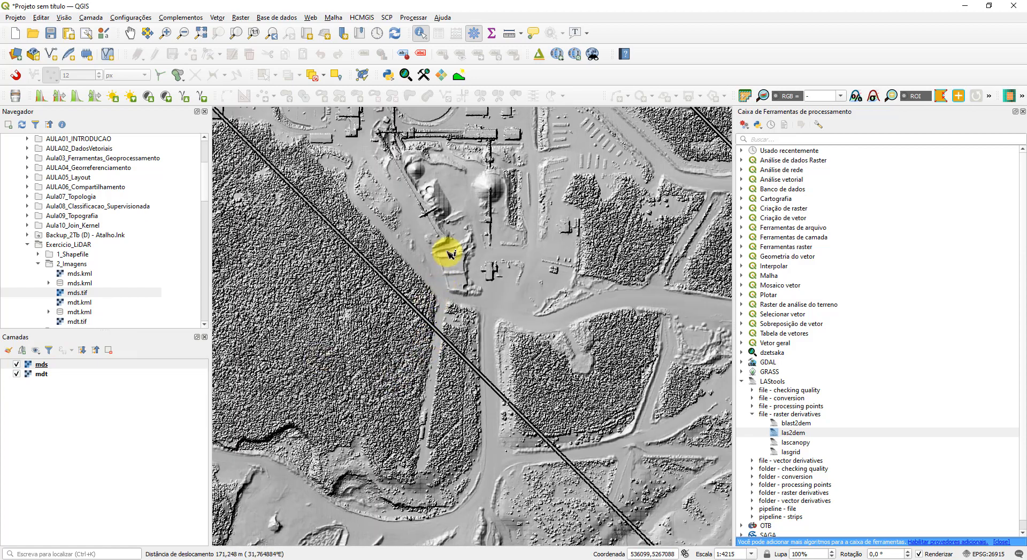
{"action": "left_click_drag", "start_coordinate": [440, 251], "coordinate": [470, 293]}
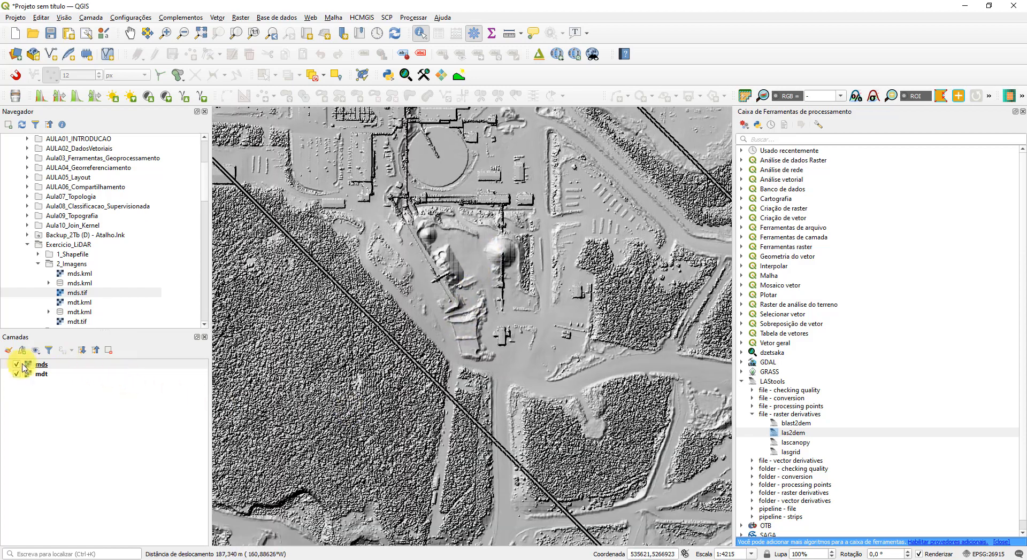
{"action": "left_click", "coordinate": [17, 365]}
{"action": "left_click", "coordinate": [17, 365]}
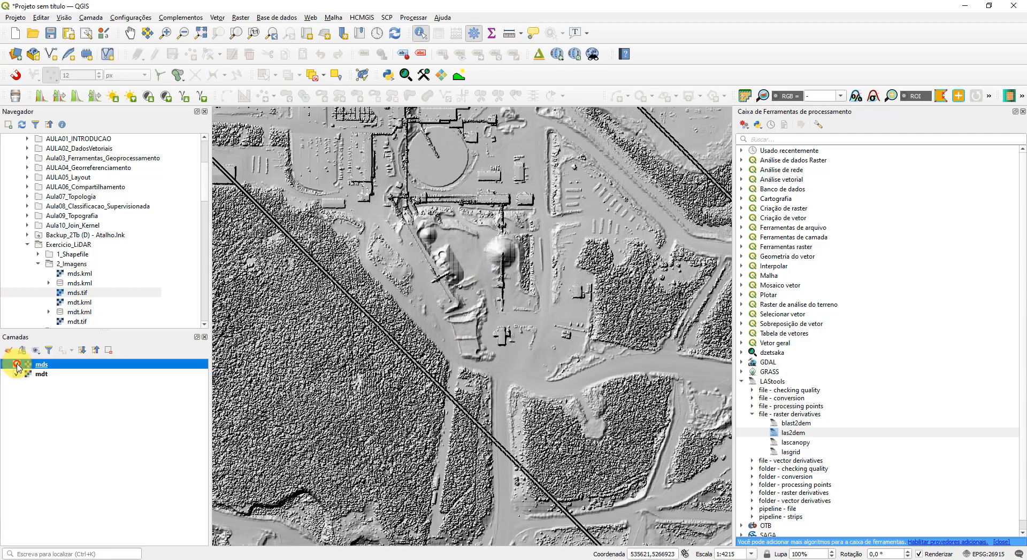
{"action": "left_click", "coordinate": [17, 365]}
{"action": "left_click", "coordinate": [17, 365]}
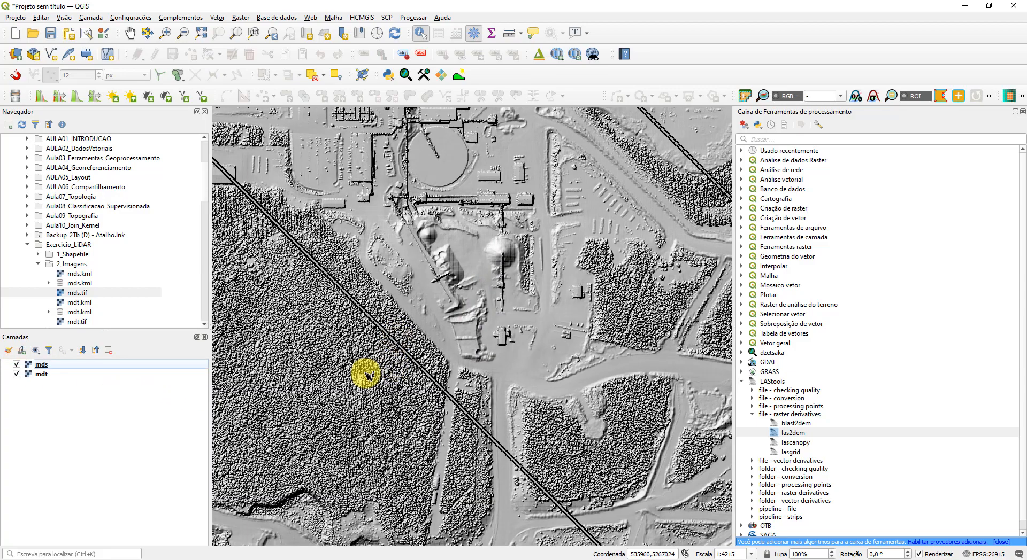
{"action": "left_click_drag", "start_coordinate": [367, 376], "coordinate": [516, 312]}
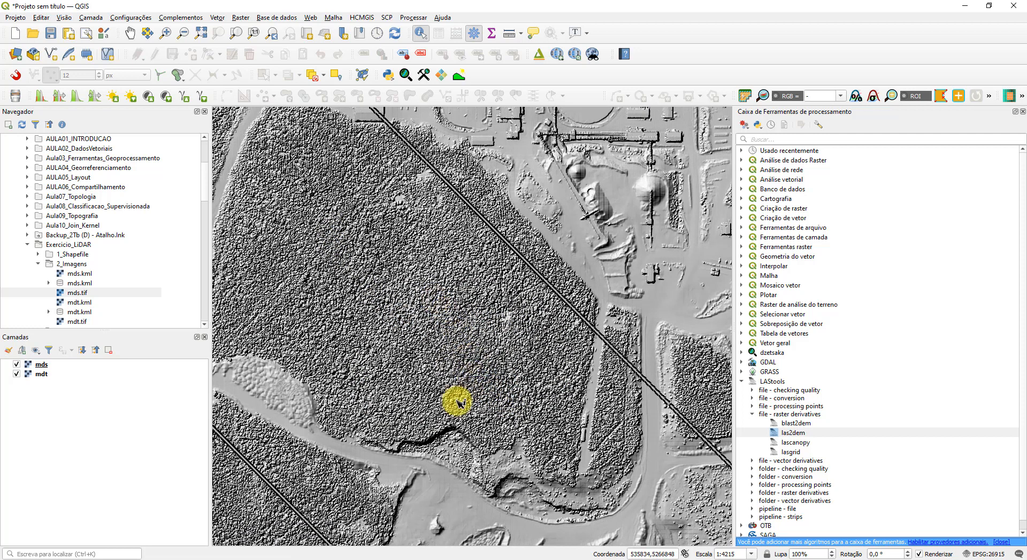
Compare the forested area in the mds and mdt hillshades by toggling mds, ending with the whole tile in view.
{"action": "left_click", "coordinate": [18, 365]}
{"action": "left_click", "coordinate": [18, 366]}
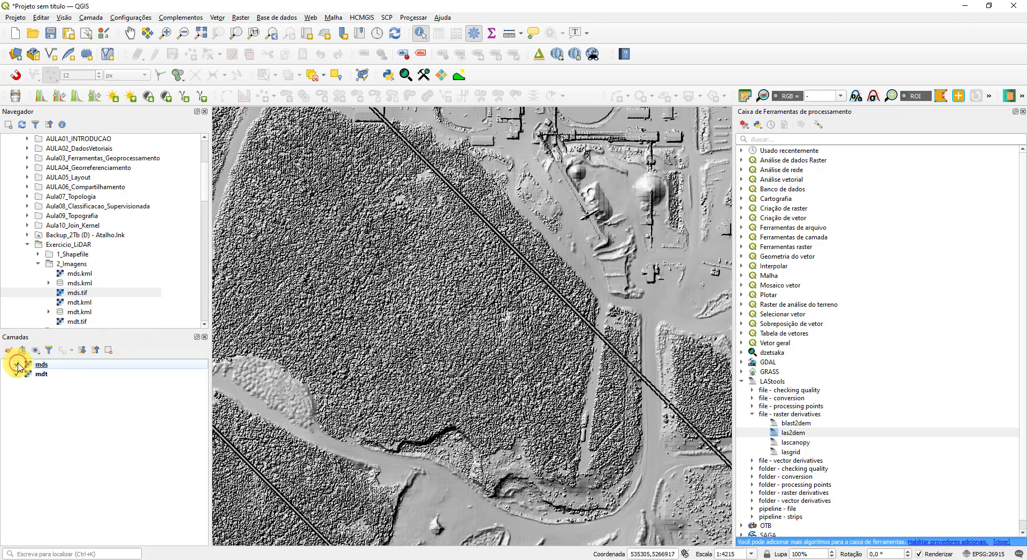
{"action": "left_click", "coordinate": [18, 365]}
{"action": "left_click", "coordinate": [18, 366]}
{"action": "left_click", "coordinate": [18, 366]}
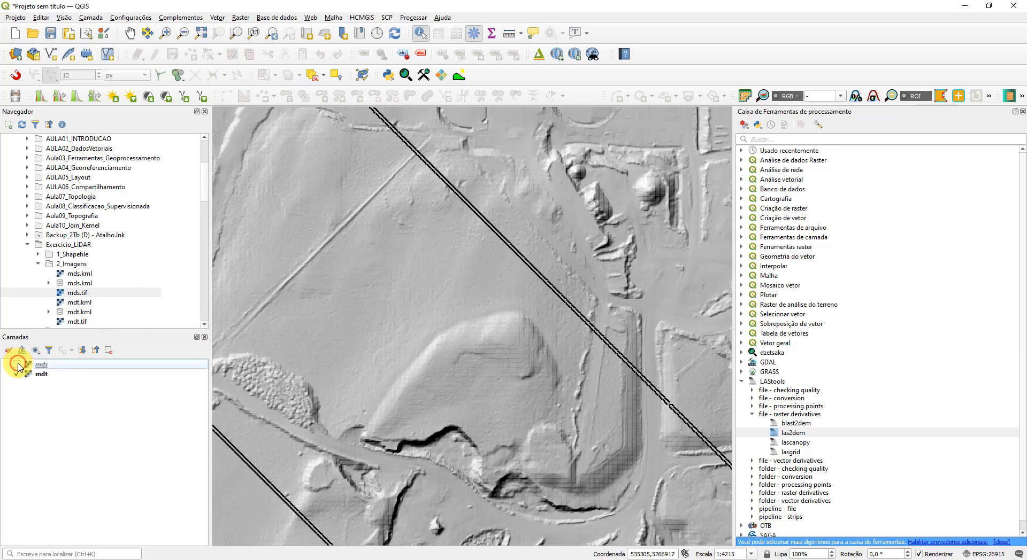
{"action": "left_click", "coordinate": [18, 366]}
{"action": "scroll", "coordinate": [477, 320], "scroll_direction": "down", "scroll_amount": 2}
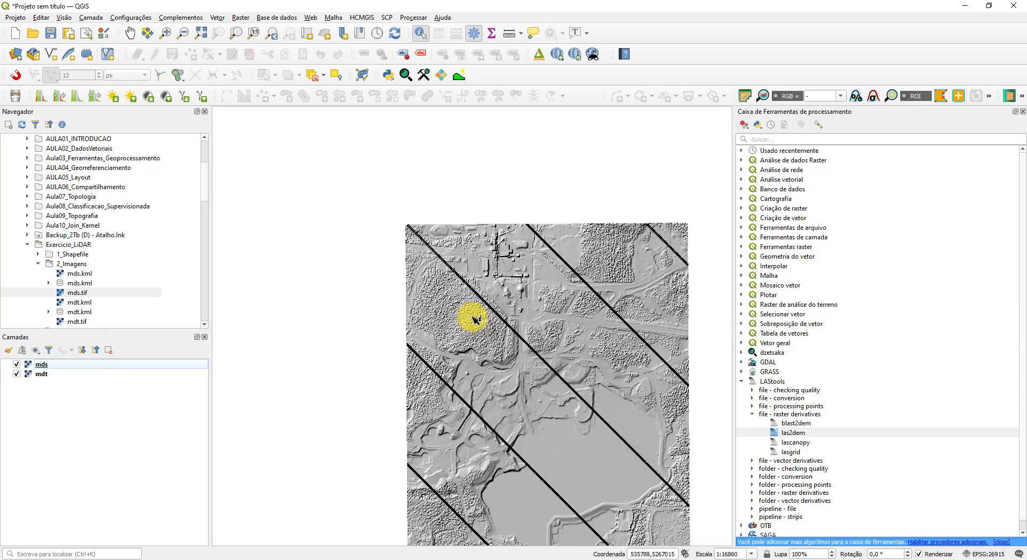
{"action": "scroll", "coordinate": [495, 332], "scroll_direction": "down", "scroll_amount": 1}
{"action": "left_click_drag", "start_coordinate": [495, 332], "coordinate": [471, 297]}
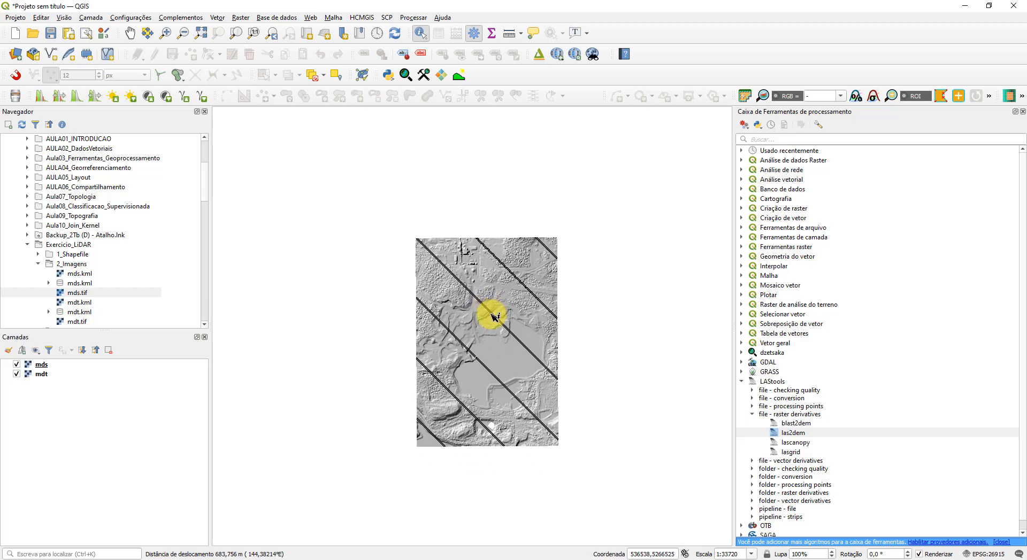
Hide the mds layer, duplicate mdt and make the duplicate visible.
{"action": "left_click", "coordinate": [17, 365]}
{"action": "right_click", "coordinate": [40, 377]}
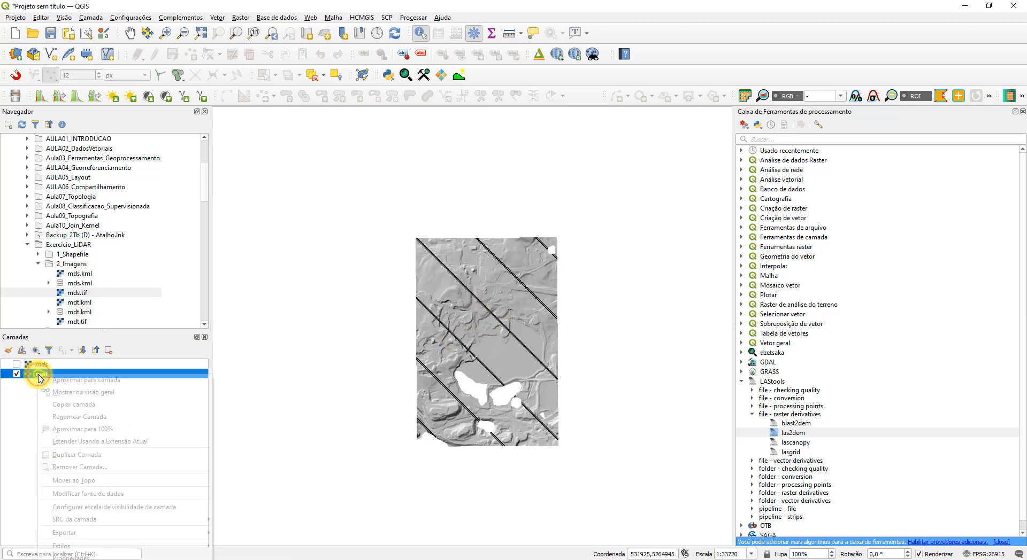
{"action": "left_click", "coordinate": [76, 455]}
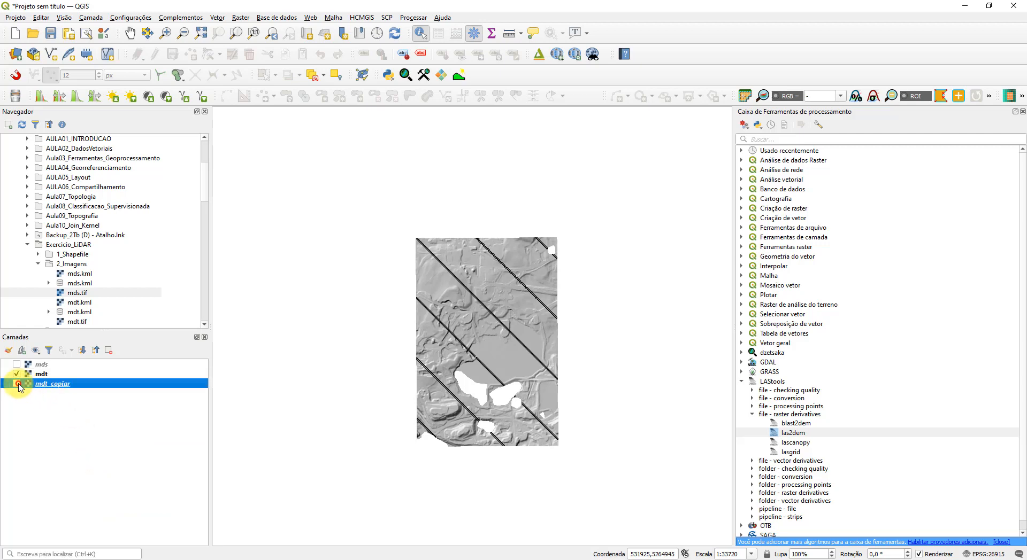
Render mdt_copiar as Banda simples falsa-cor, classified by Intervalo igual into 10 classes.
{"action": "double_click", "coordinate": [65, 385]}
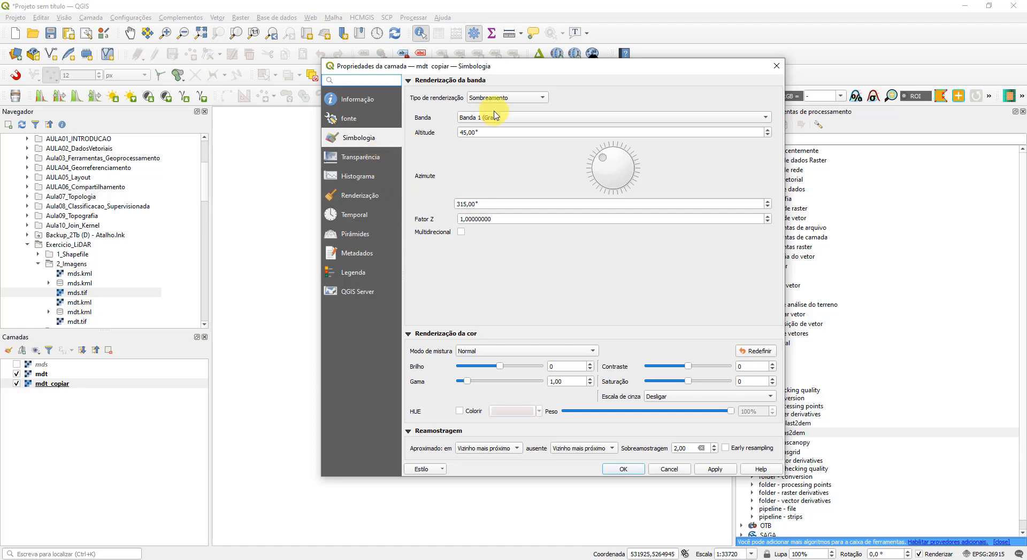
{"action": "left_click", "coordinate": [509, 97]}
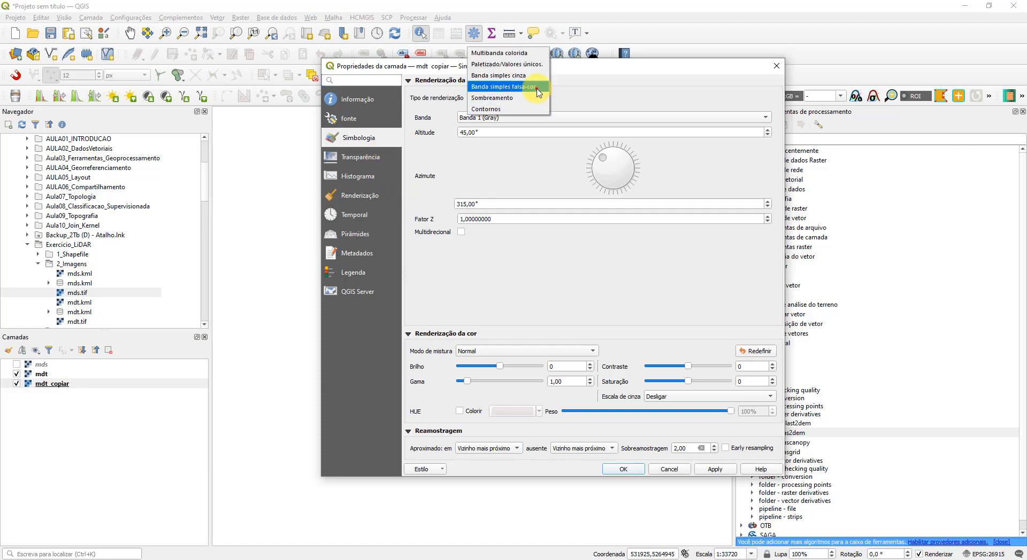
{"action": "left_click", "coordinate": [538, 91]}
{"action": "left_click", "coordinate": [470, 357]}
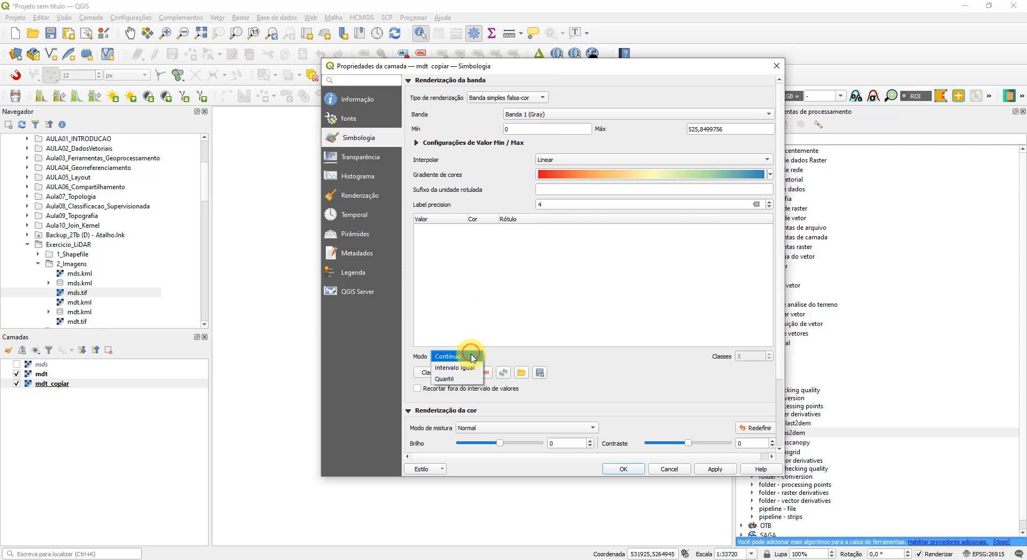
{"action": "left_click", "coordinate": [474, 369]}
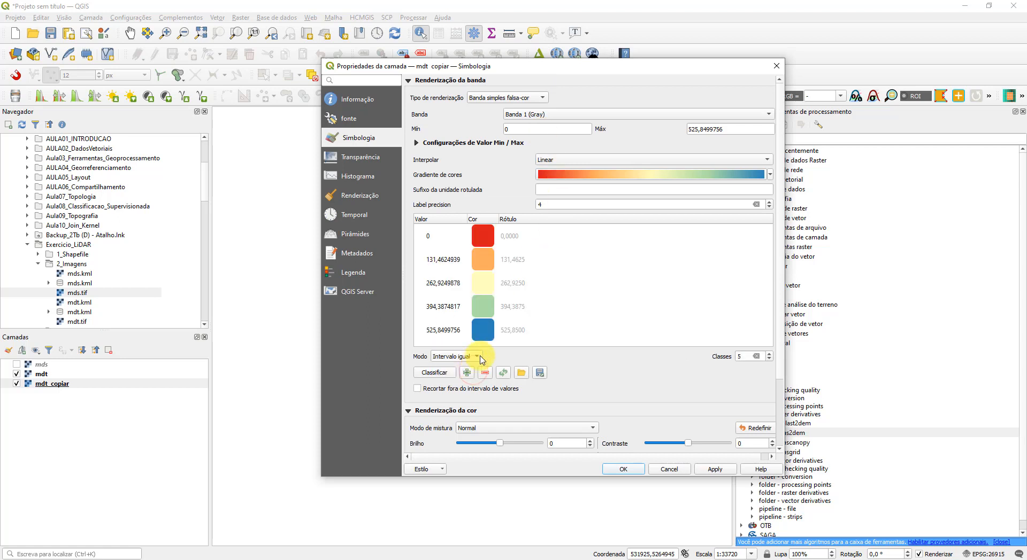
{"action": "double_click", "coordinate": [741, 356]}
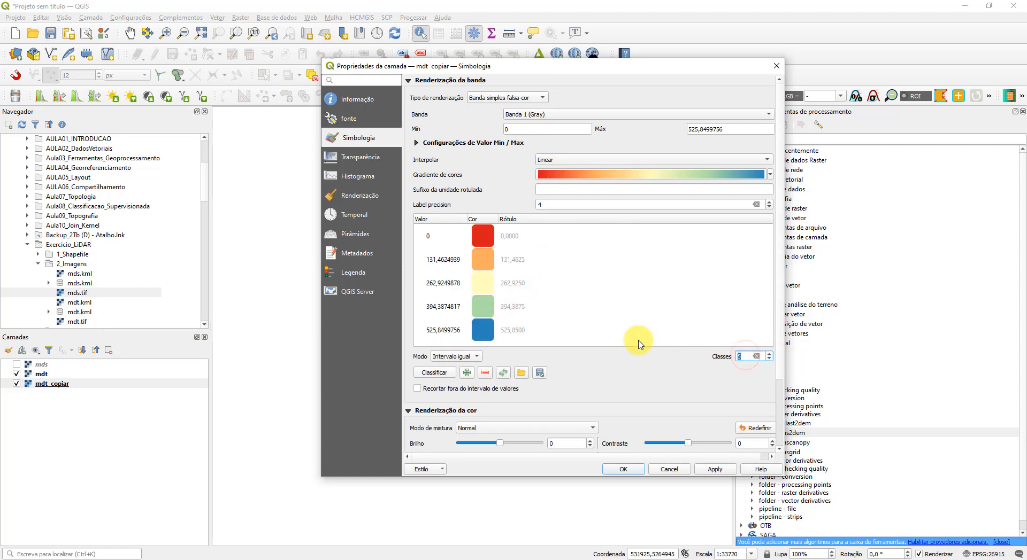
{"action": "type", "text": "10"}
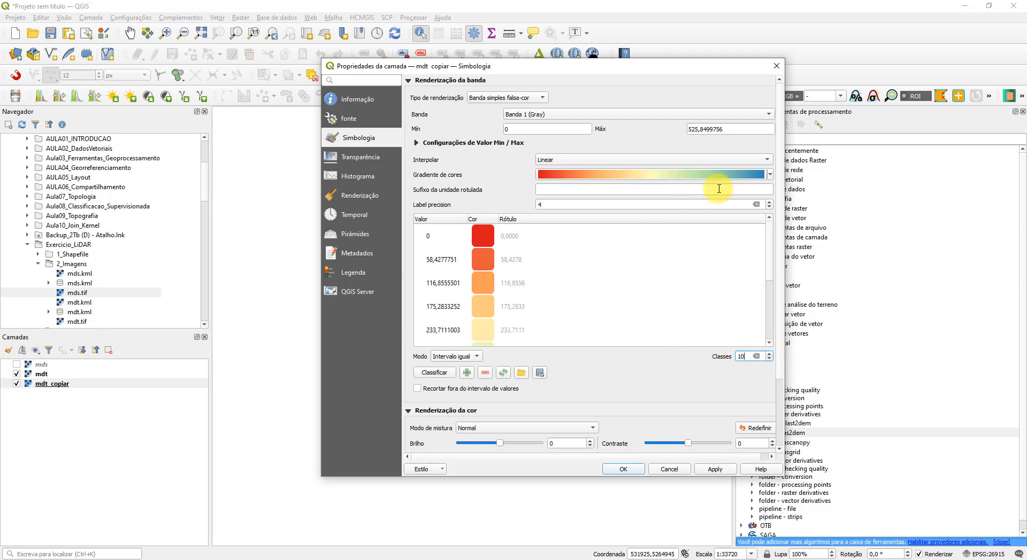
Invert the colour gradient of mdt_copiar, apply the style, and check the coloured raster by briefly hiding mdt.
{"action": "left_click", "coordinate": [770, 174]}
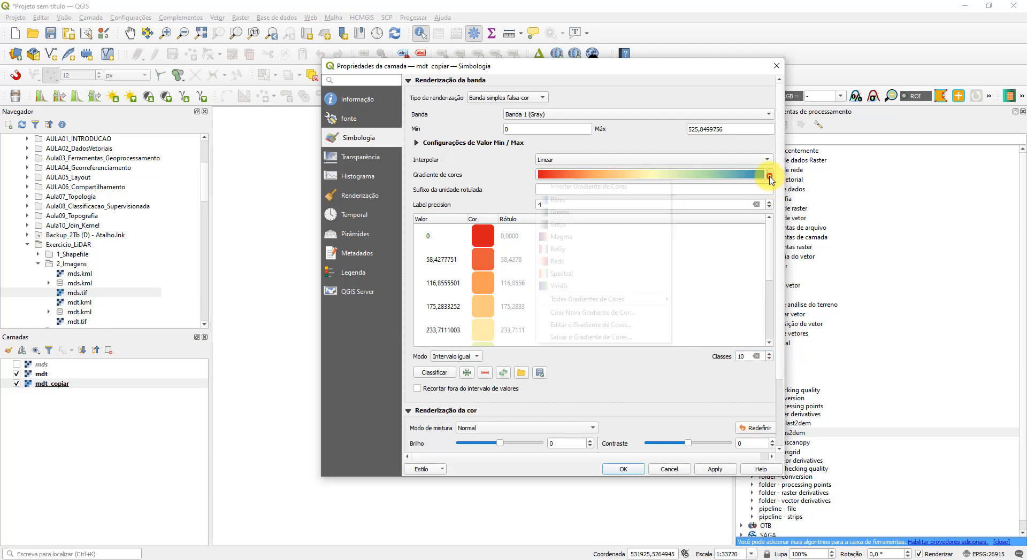
{"action": "left_click", "coordinate": [606, 191]}
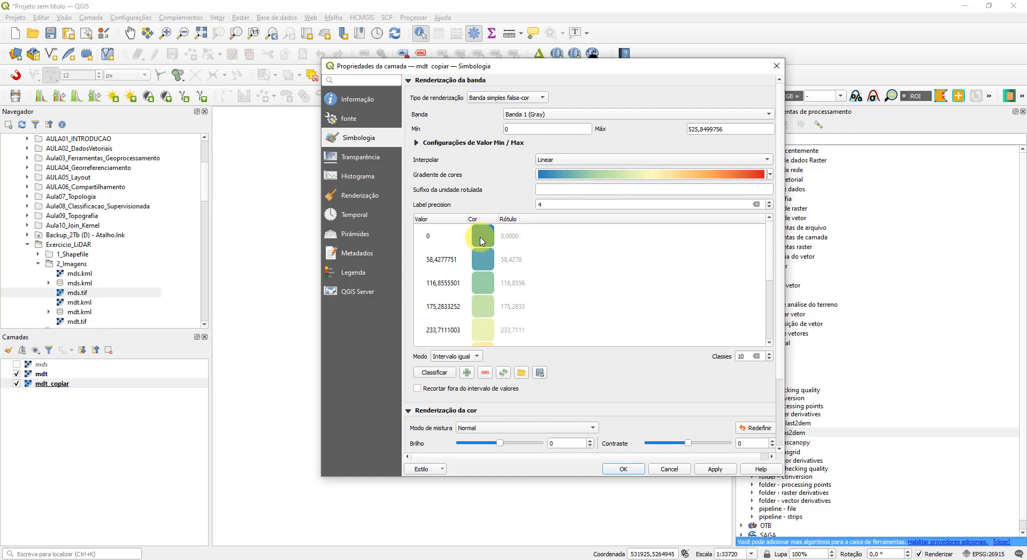
{"action": "left_click_drag", "start_coordinate": [771, 240], "coordinate": [768, 313]}
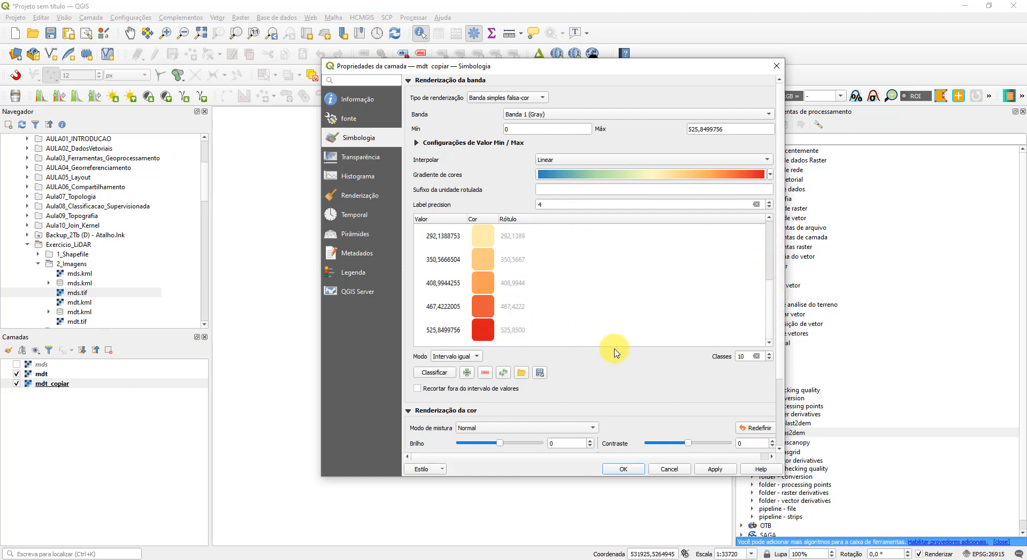
{"action": "left_click", "coordinate": [624, 470]}
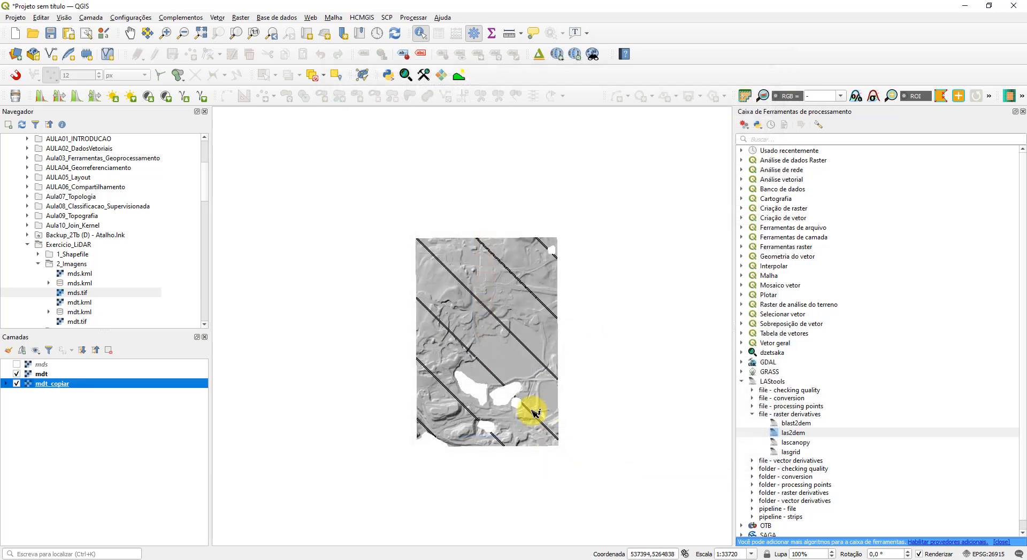
{"action": "left_click", "coordinate": [17, 375]}
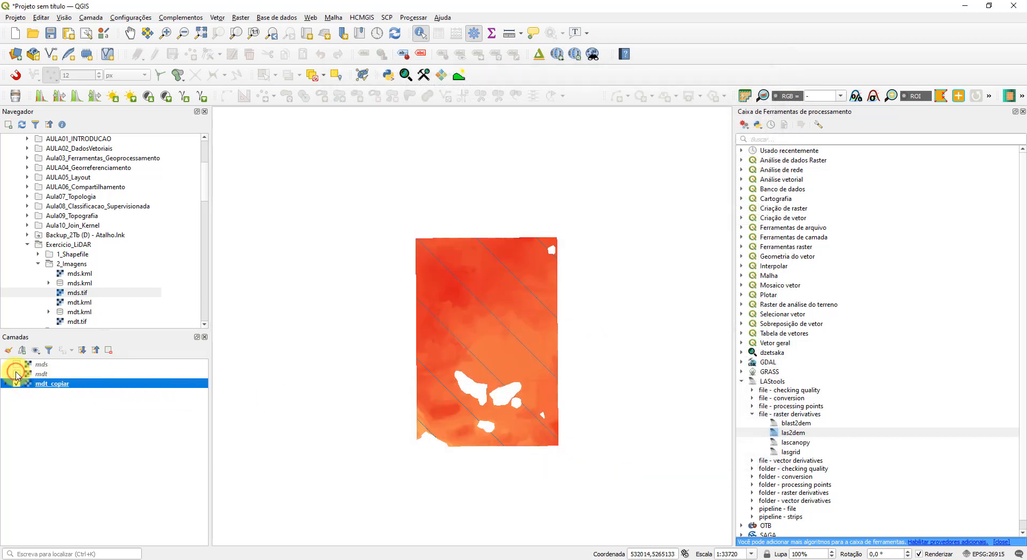
{"action": "left_click", "coordinate": [16, 374]}
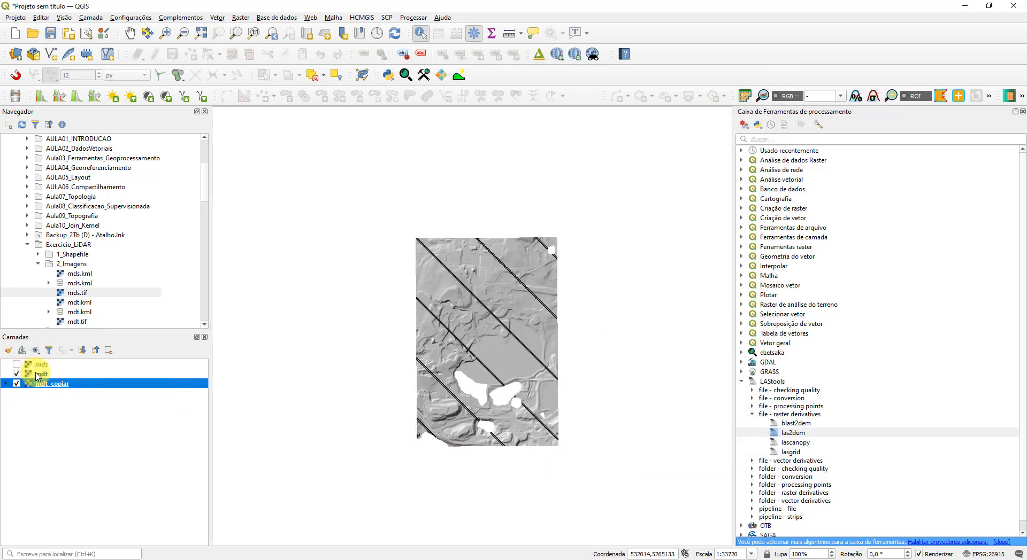
Set the global opacity of the mdt hillshade to about 50% so it blends with the coloured copy beneath.
{"action": "left_click", "coordinate": [40, 376]}
{"action": "double_click", "coordinate": [40, 376]}
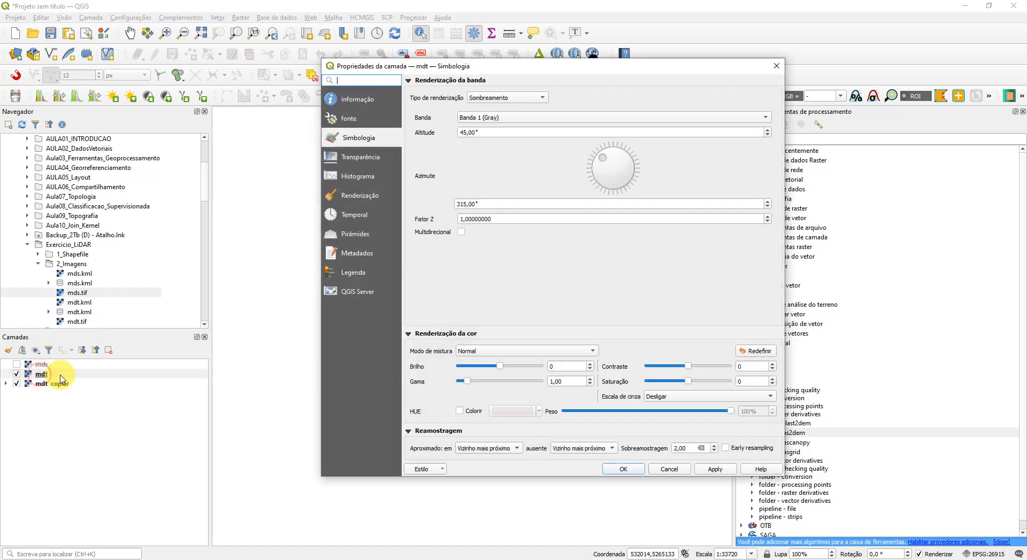
{"action": "left_click", "coordinate": [363, 158]}
{"action": "left_click_drag", "start_coordinate": [715, 97], "coordinate": [585, 103]}
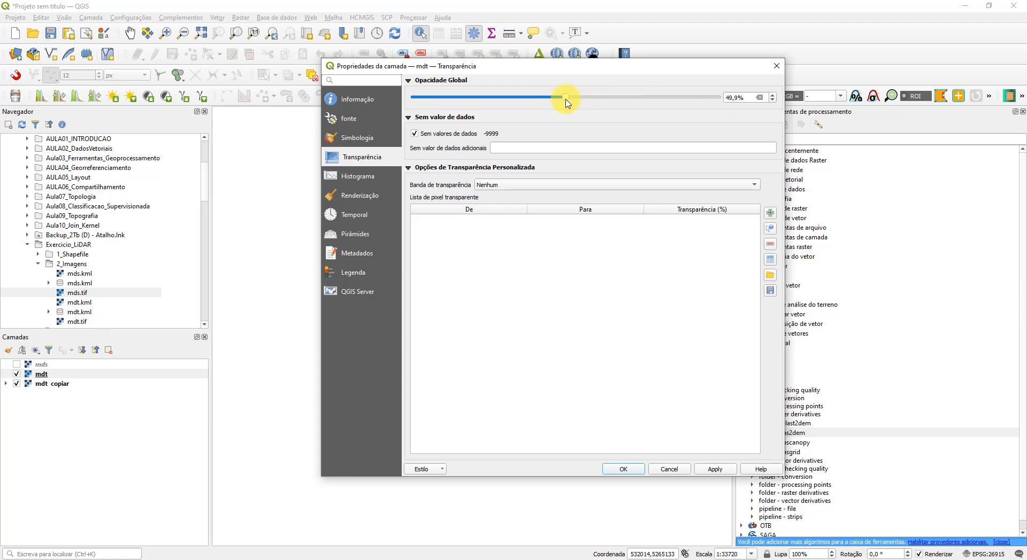
{"action": "left_click", "coordinate": [637, 469]}
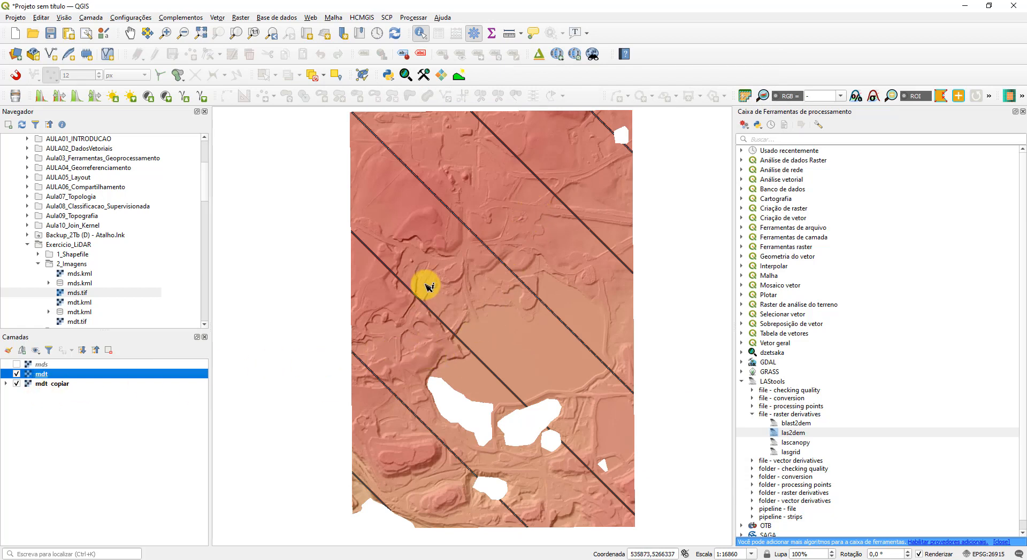
Review the colour classes in the mdt_copiar symbology and compare the map with mdt hidden and shown.
{"action": "double_click", "coordinate": [46, 384]}
{"action": "left_click", "coordinate": [354, 138]}
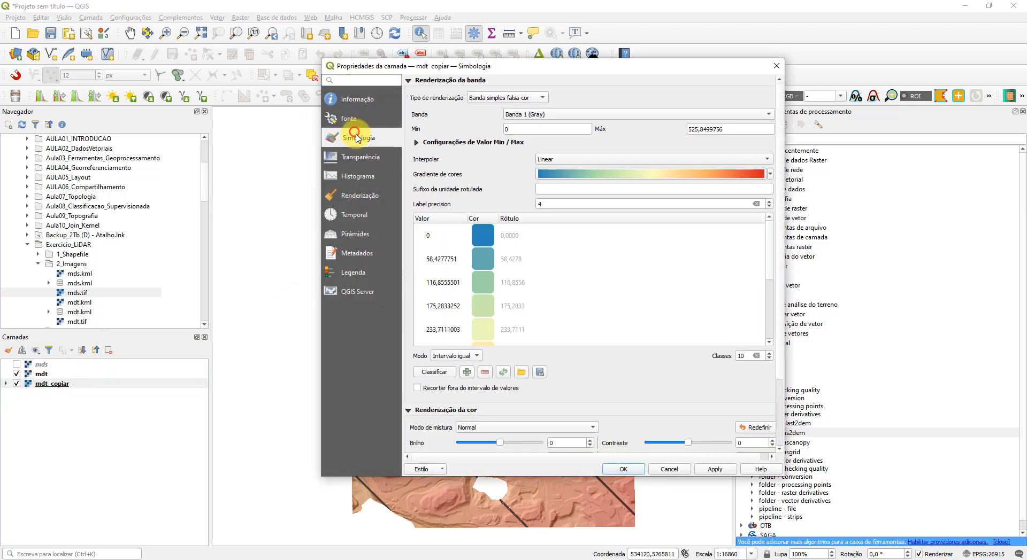
{"action": "left_click", "coordinate": [481, 242]}
{"action": "left_click", "coordinate": [623, 469]}
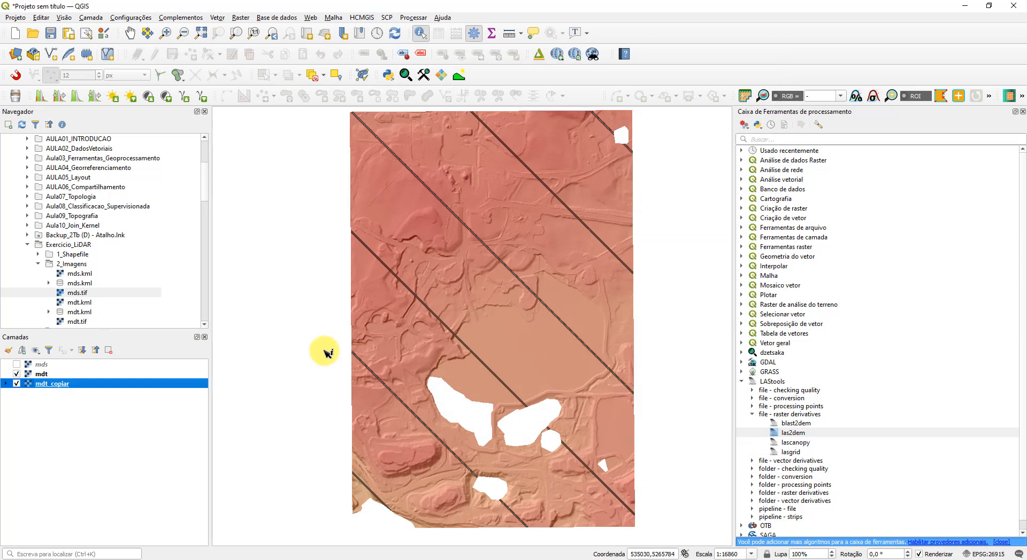
{"action": "left_click", "coordinate": [17, 374]}
{"action": "left_click", "coordinate": [16, 374]}
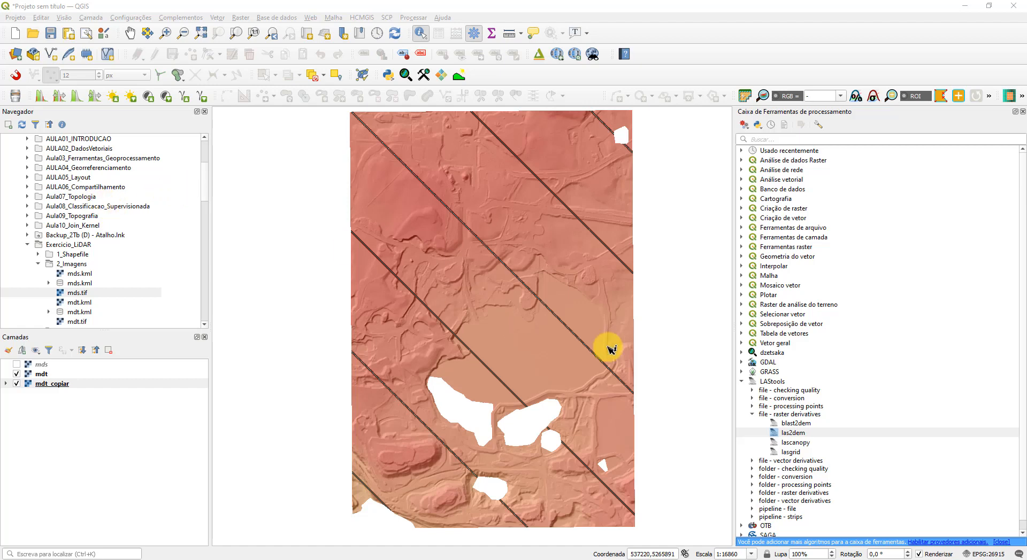
Open lasgrid from the LAStools file raster derivatives and load USGS_LPC_MN_Arrowhead_B5_2011_1942_15_48_LAS_2016.laz as its input.
{"action": "left_click", "coordinate": [792, 454]}
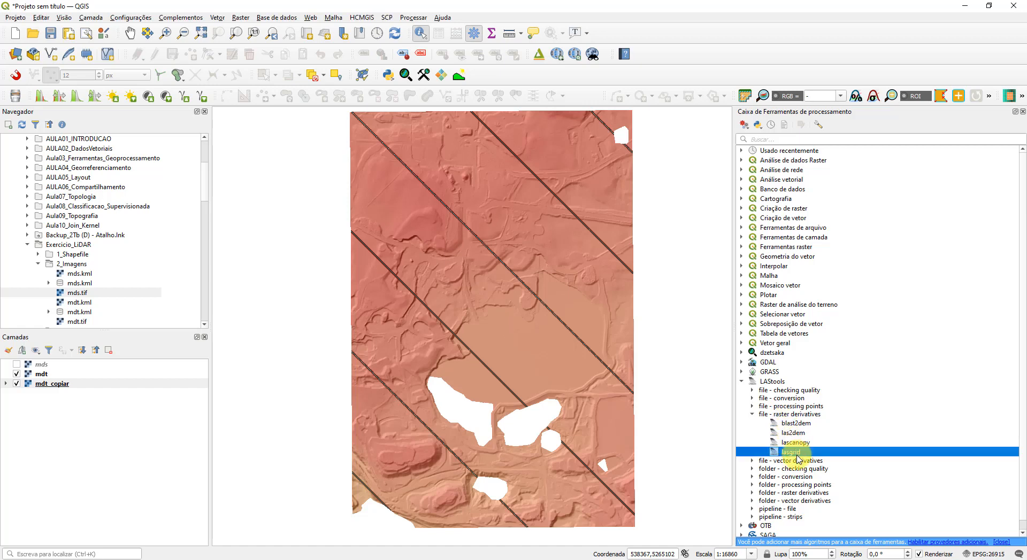
{"action": "double_click", "coordinate": [793, 453]}
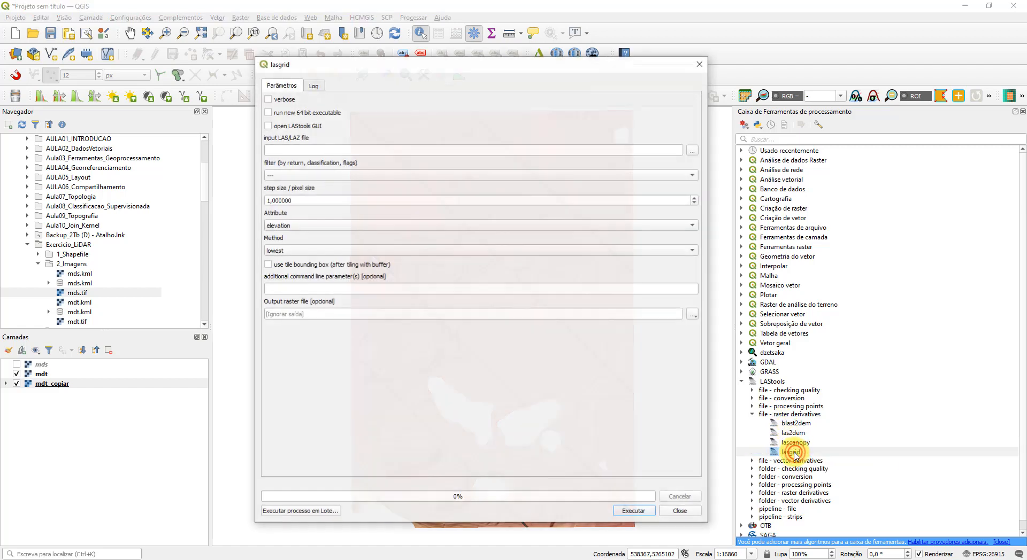
{"action": "left_click", "coordinate": [692, 150]}
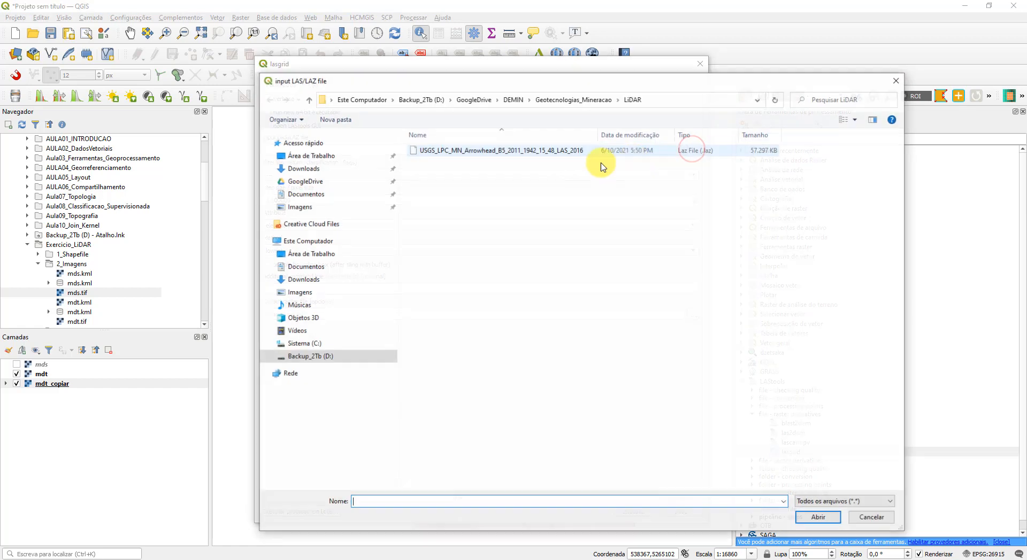
{"action": "left_click", "coordinate": [441, 150]}
{"action": "left_click", "coordinate": [818, 518]}
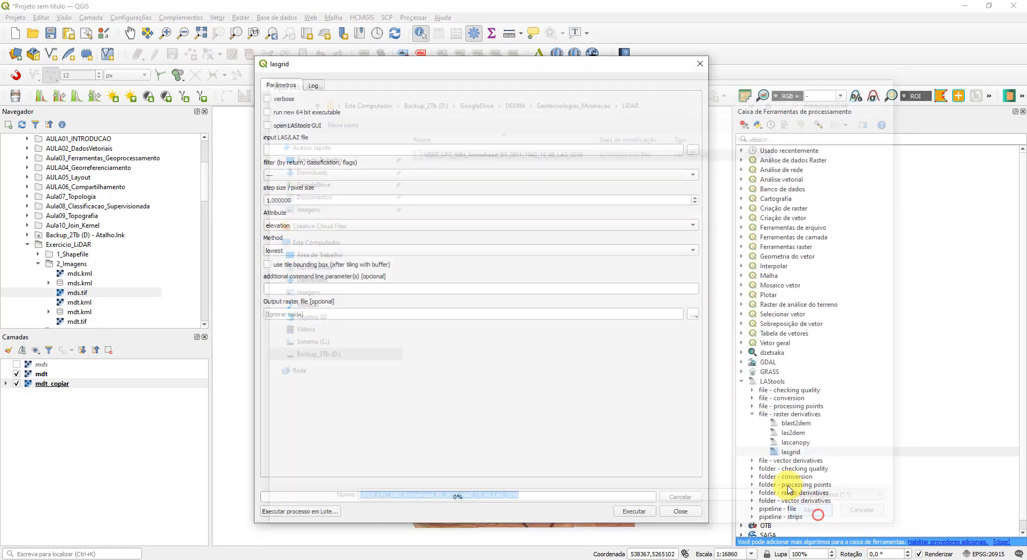
Keep the lasgrid filter unset (---) and open the Attribute choices.
{"action": "left_click", "coordinate": [291, 176]}
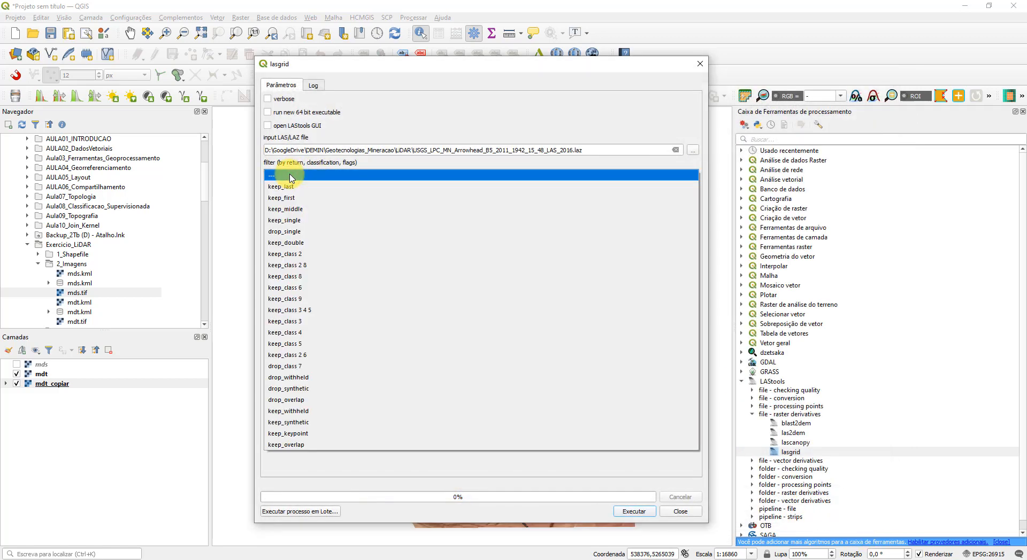
{"action": "left_click", "coordinate": [291, 176]}
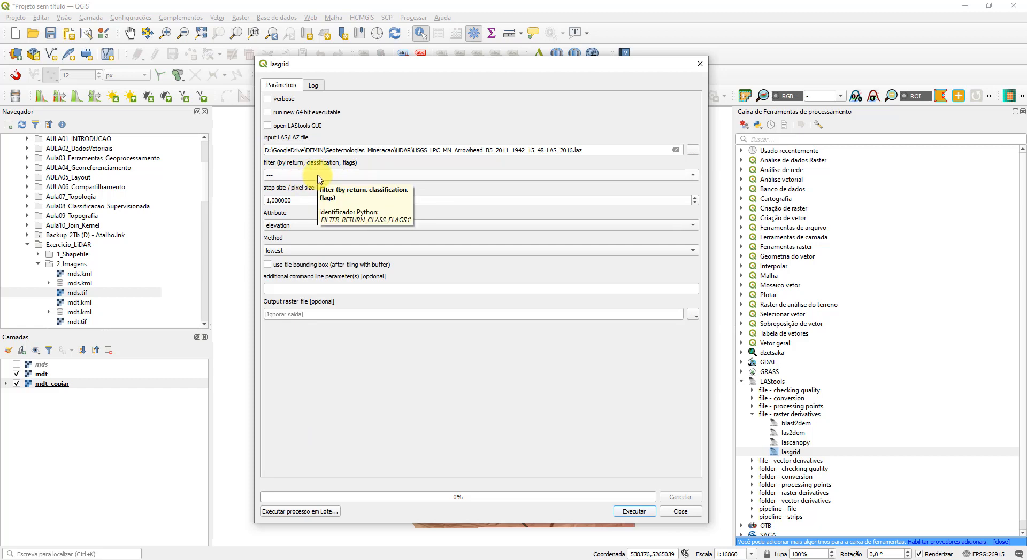
{"action": "left_click", "coordinate": [304, 227]}
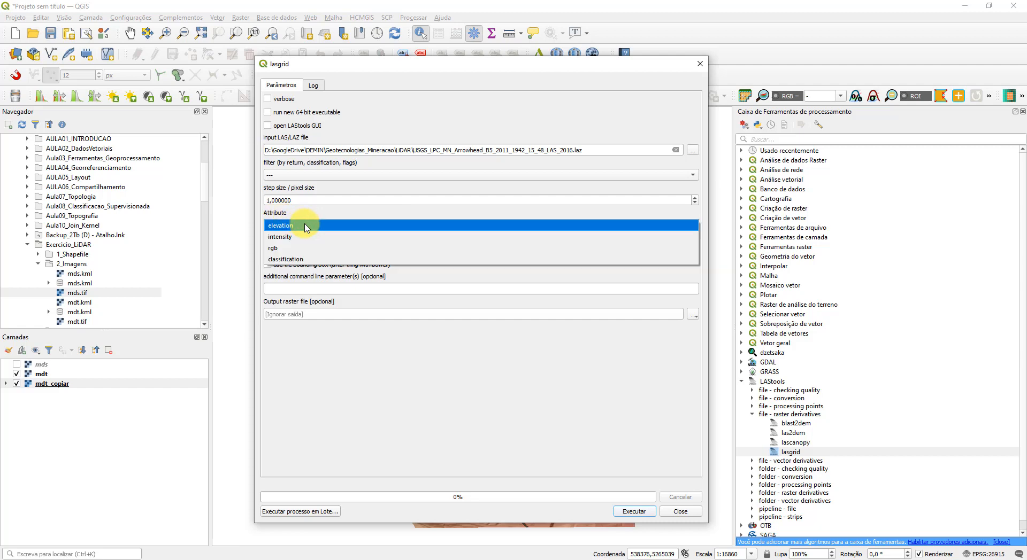
Run lasgrid on the LAZ file with the classification attribute, saving the output raster as uso_solo.tif in 2_Imagens.
{"action": "left_click", "coordinate": [309, 259]}
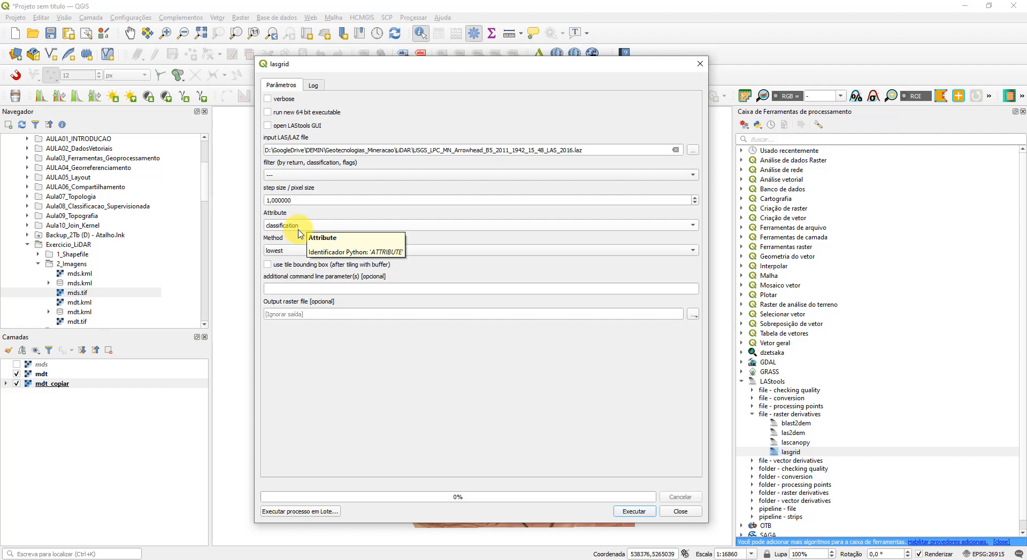
{"action": "left_click", "coordinate": [694, 315]}
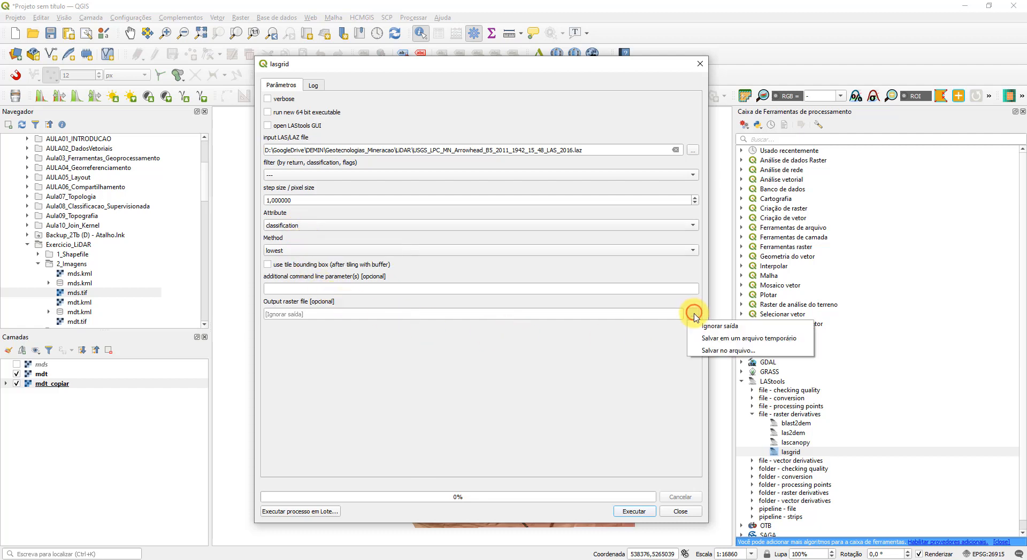
{"action": "left_click", "coordinate": [716, 350]}
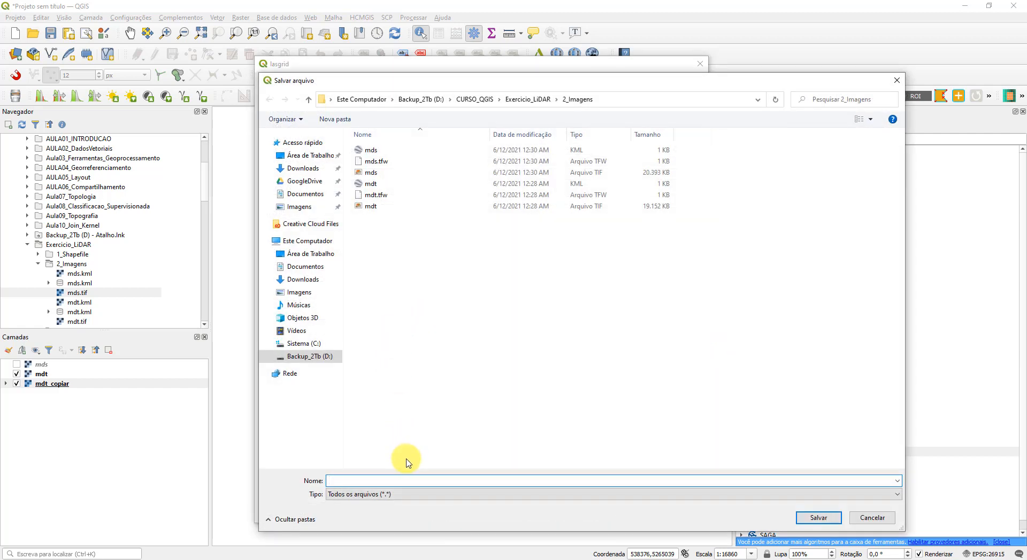
{"action": "left_click", "coordinate": [406, 480]}
{"action": "left_click", "coordinate": [819, 517]}
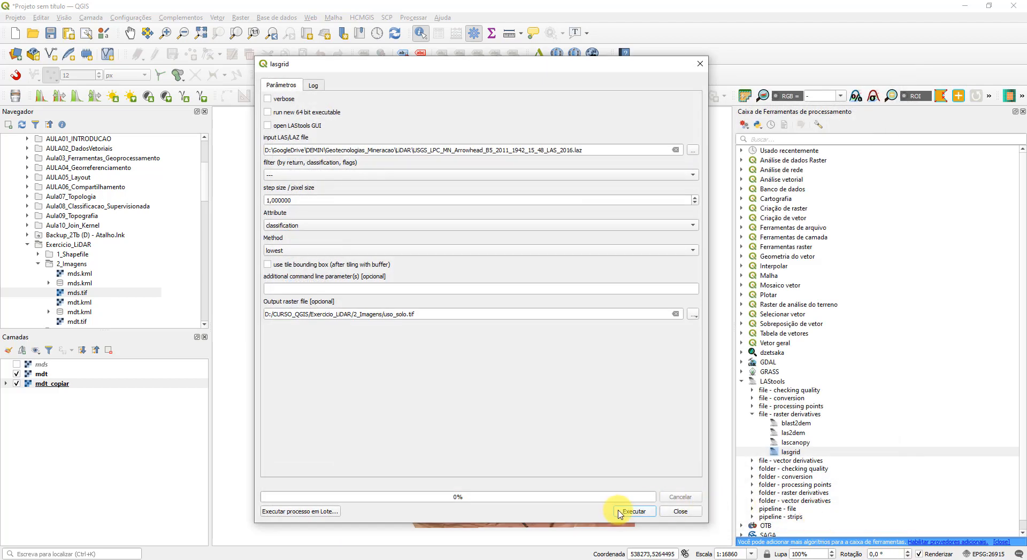
{"action": "left_click", "coordinate": [619, 512]}
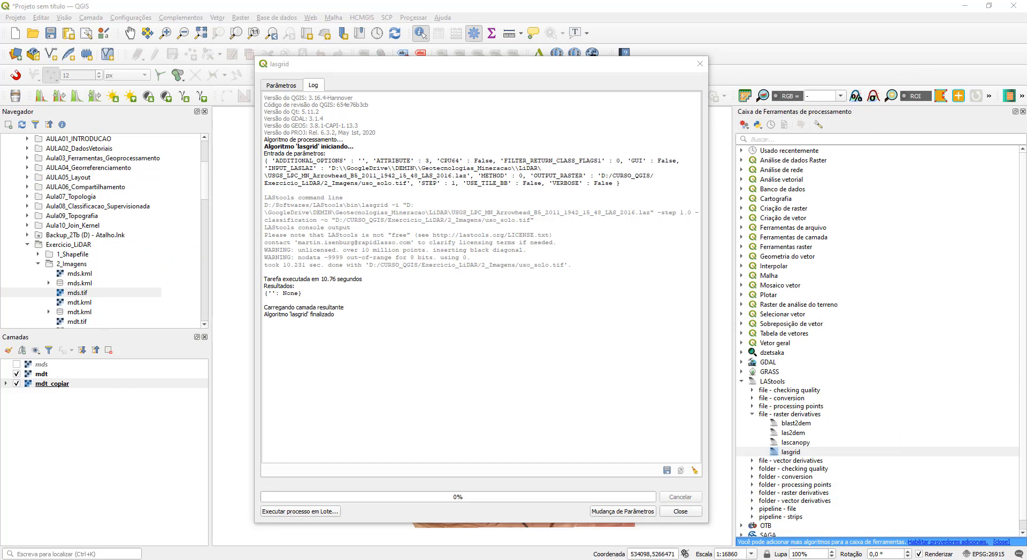
{"action": "left_click", "coordinate": [681, 512]}
Add uso_solo.tif from the 2_Imagens folder to the map and hide the mdt and mdt_copiar layers.
{"action": "scroll", "coordinate": [107, 299], "scroll_direction": "down", "scroll_amount": 2}
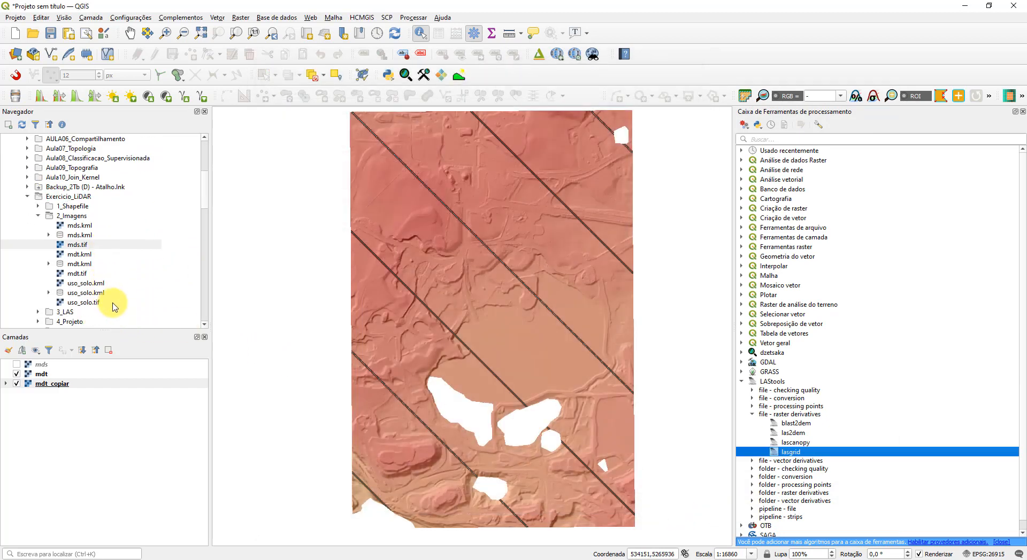
{"action": "left_click_drag", "start_coordinate": [80, 302], "coordinate": [348, 359]}
{"action": "left_click", "coordinate": [16, 374]}
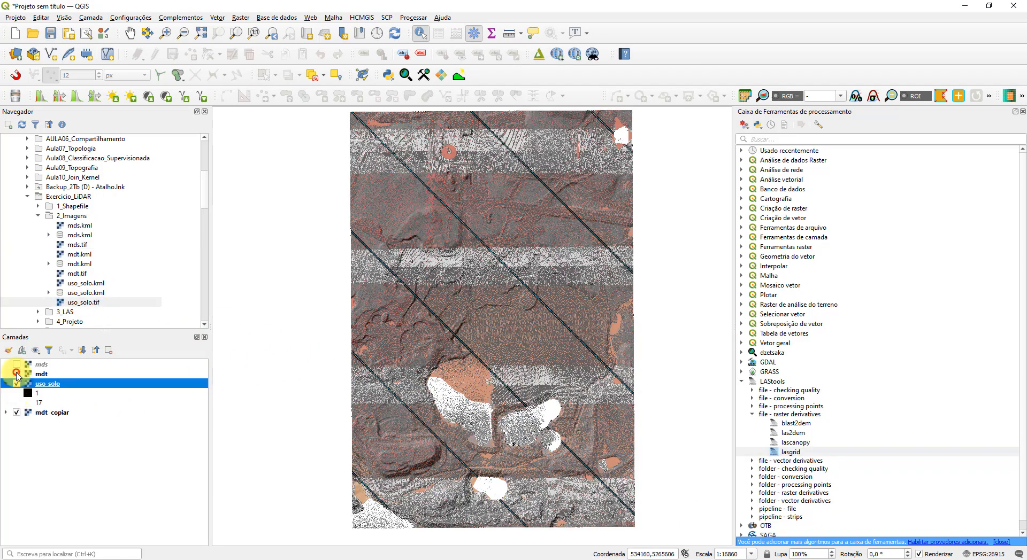
{"action": "left_click", "coordinate": [16, 413]}
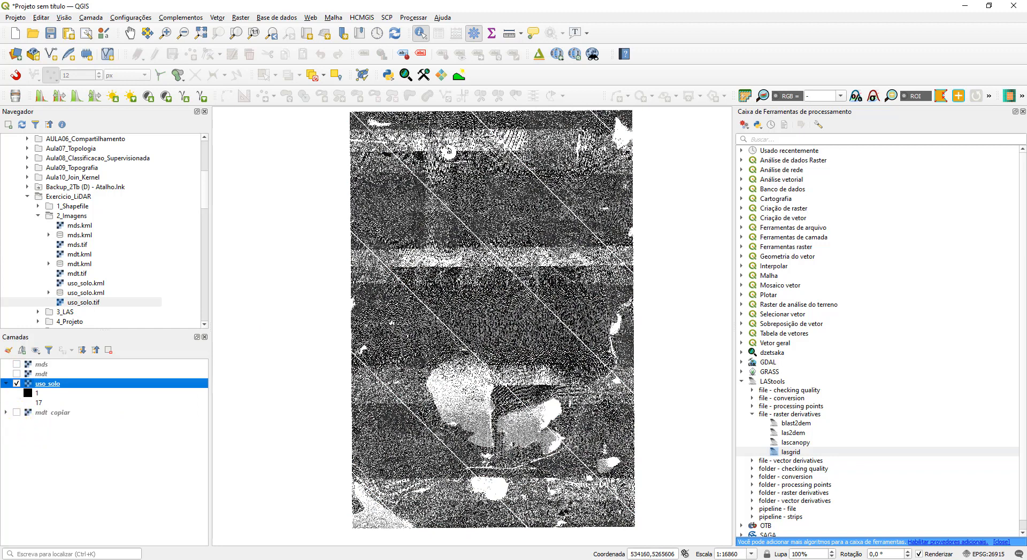
Set the uso_solo layer's rendering type to Paletizado/Valores únicos and classify its values.
{"action": "double_click", "coordinate": [46, 389]}
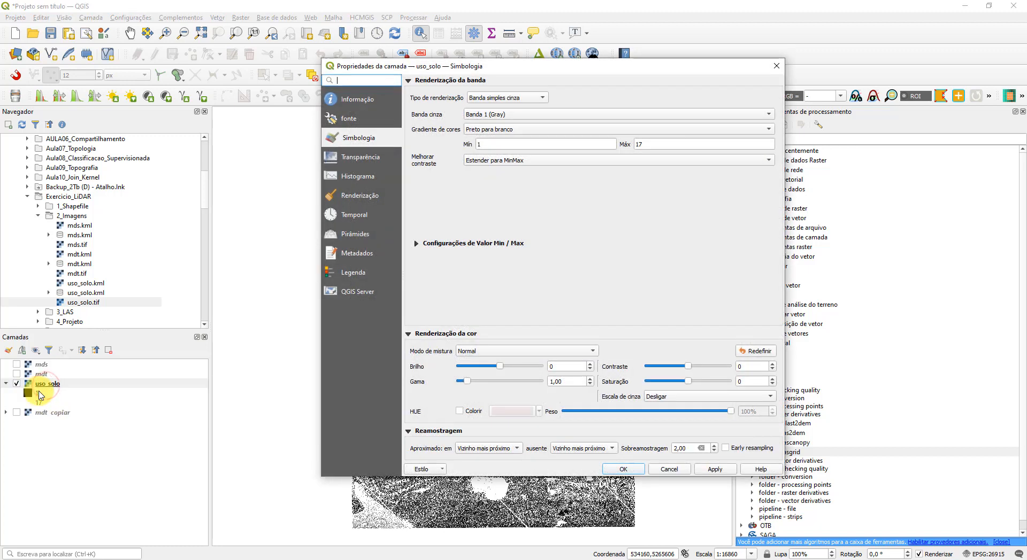
{"action": "left_click", "coordinate": [537, 99]}
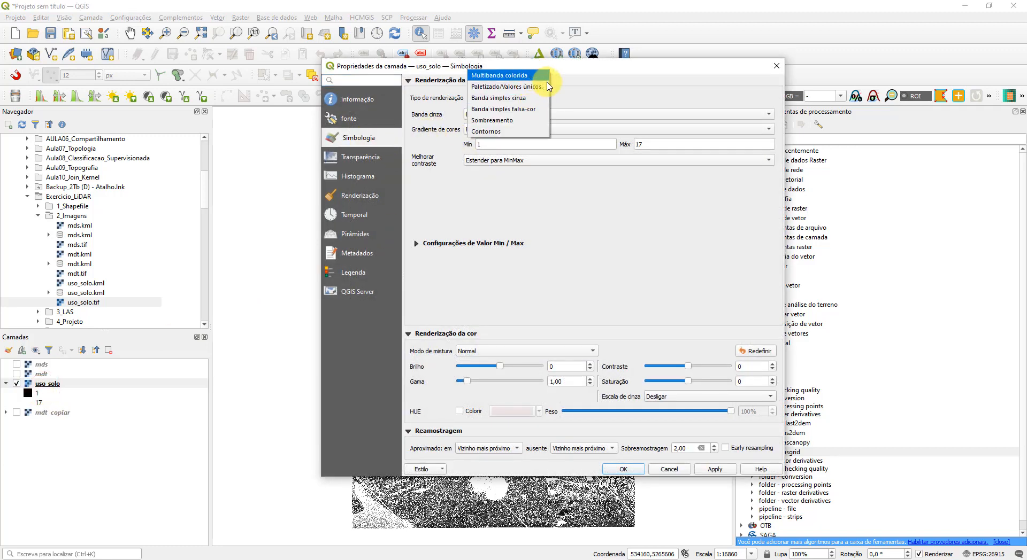
{"action": "left_click", "coordinate": [539, 87]}
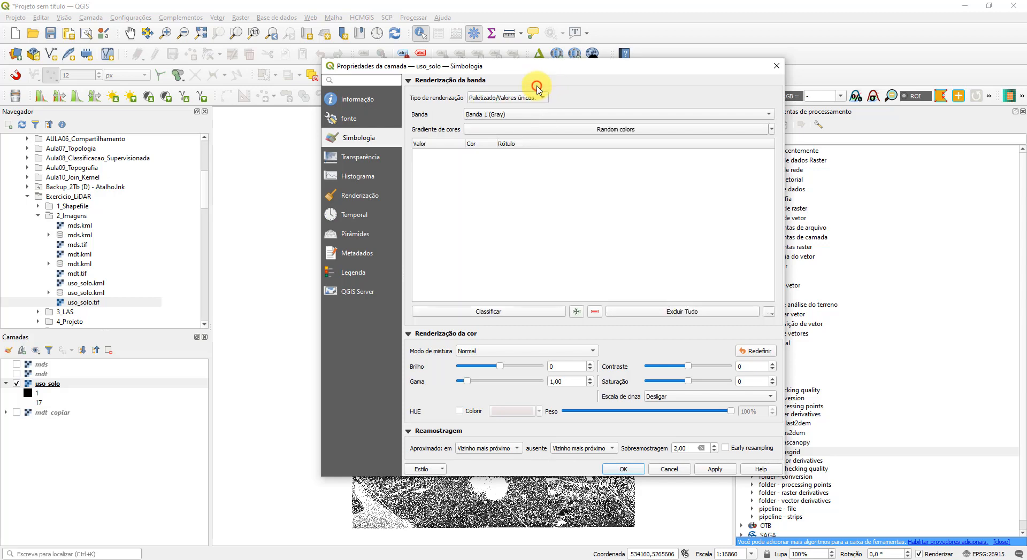
{"action": "left_click", "coordinate": [485, 311]}
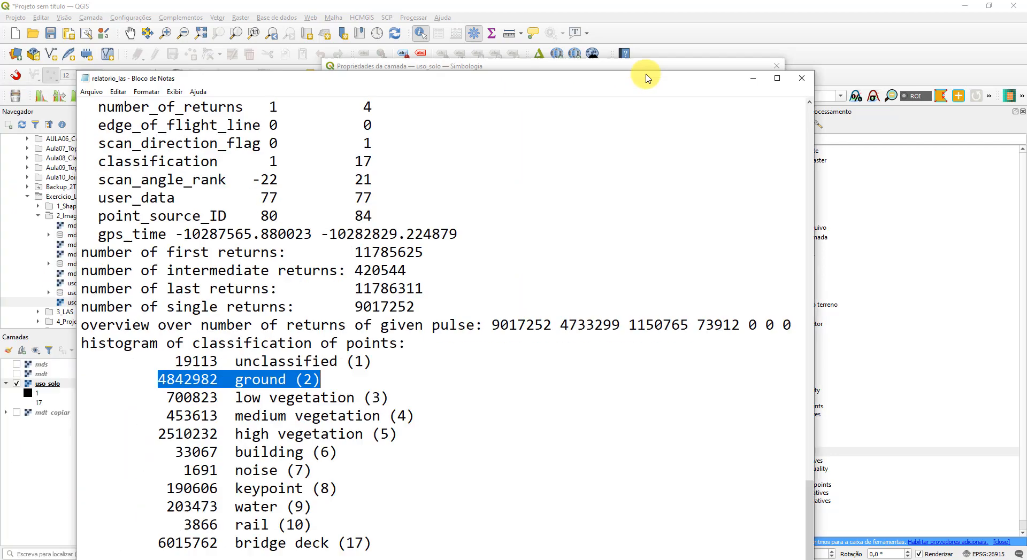
Move the relatorio_las report window out of the way and remove class 1 from the uso_solo classes.
{"action": "left_click_drag", "start_coordinate": [645, 76], "coordinate": [684, 38]}
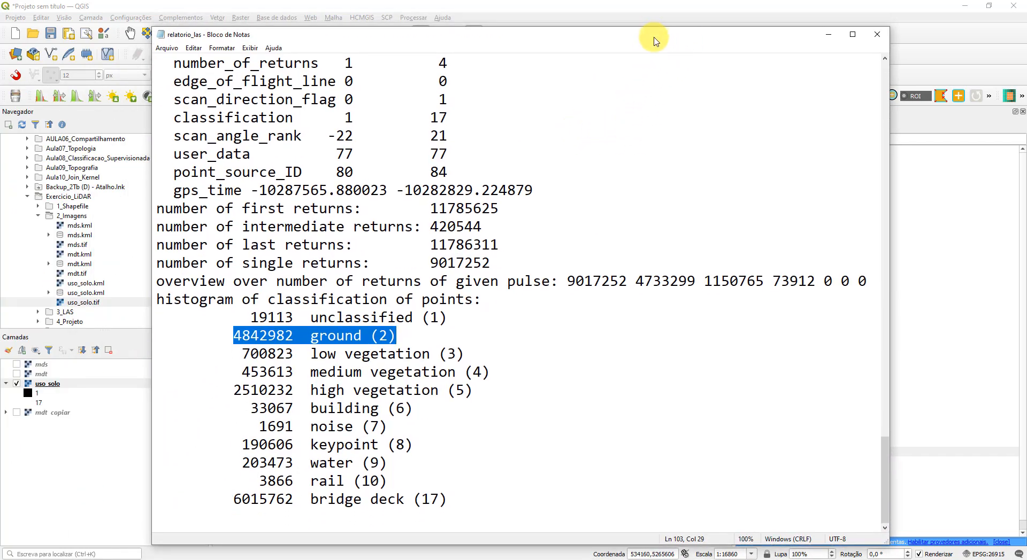
{"action": "left_click_drag", "start_coordinate": [653, 42], "coordinate": [0, 41]}
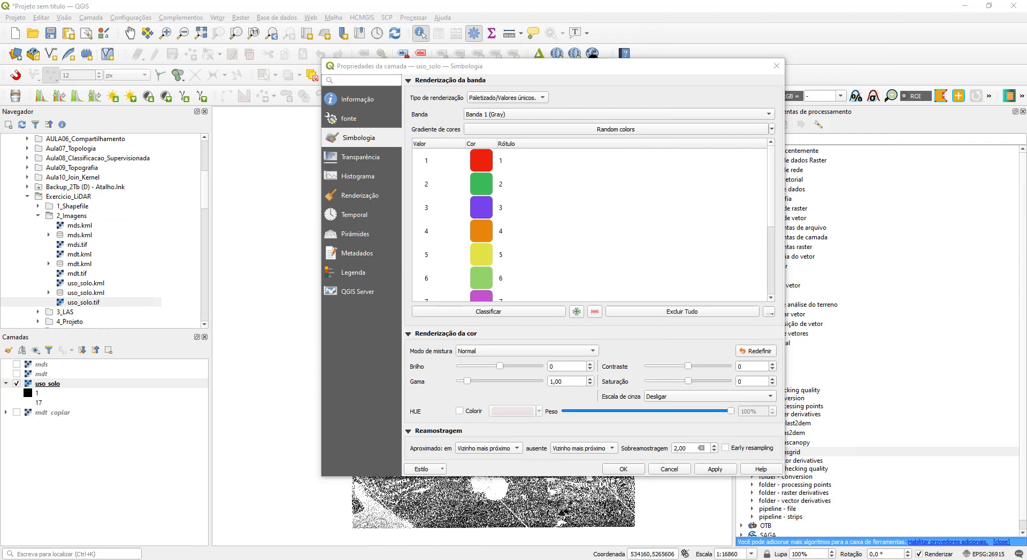
{"action": "left_click", "coordinate": [498, 164]}
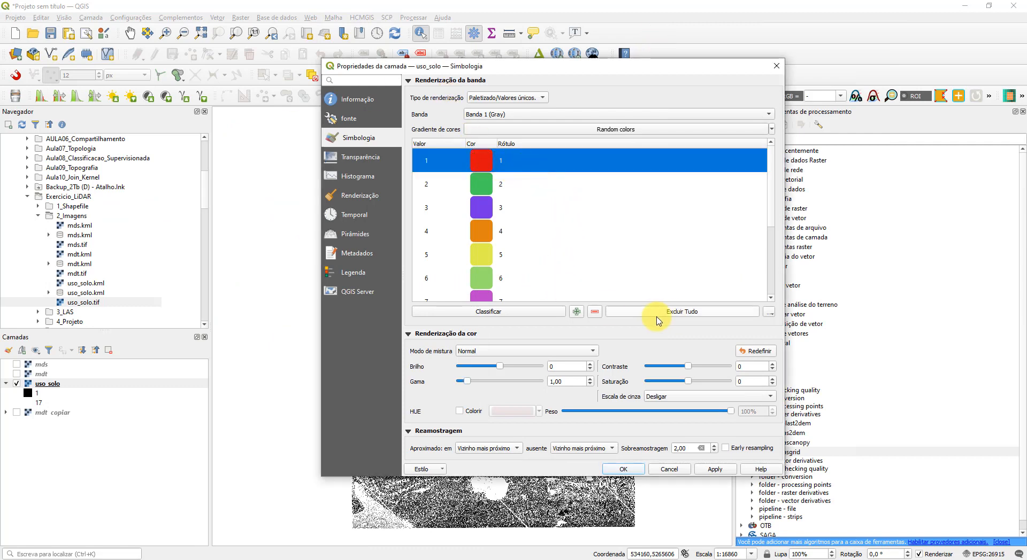
{"action": "left_click", "coordinate": [596, 312]}
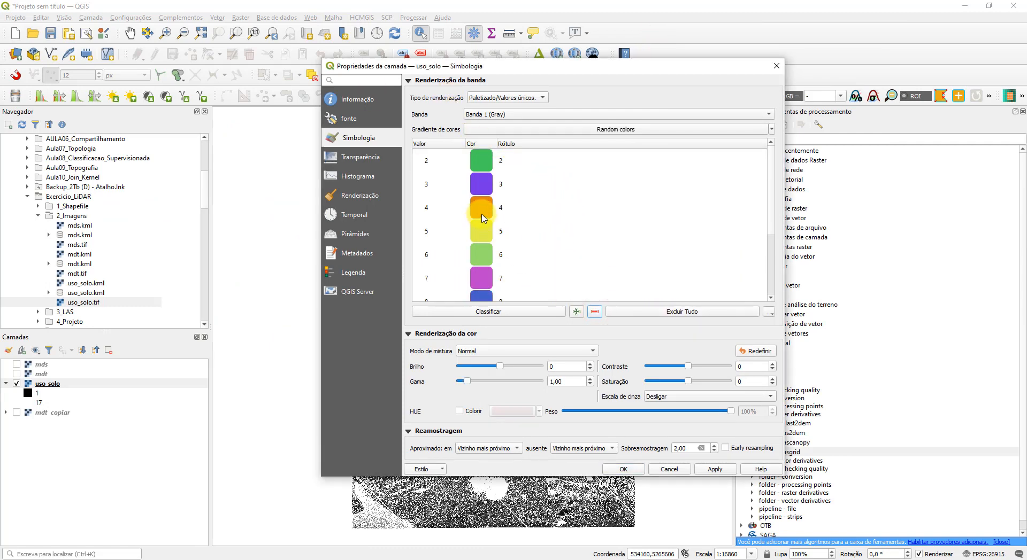
Change the colour of class 2 (ground) to light brown #c0977e.
{"action": "double_click", "coordinate": [483, 162]}
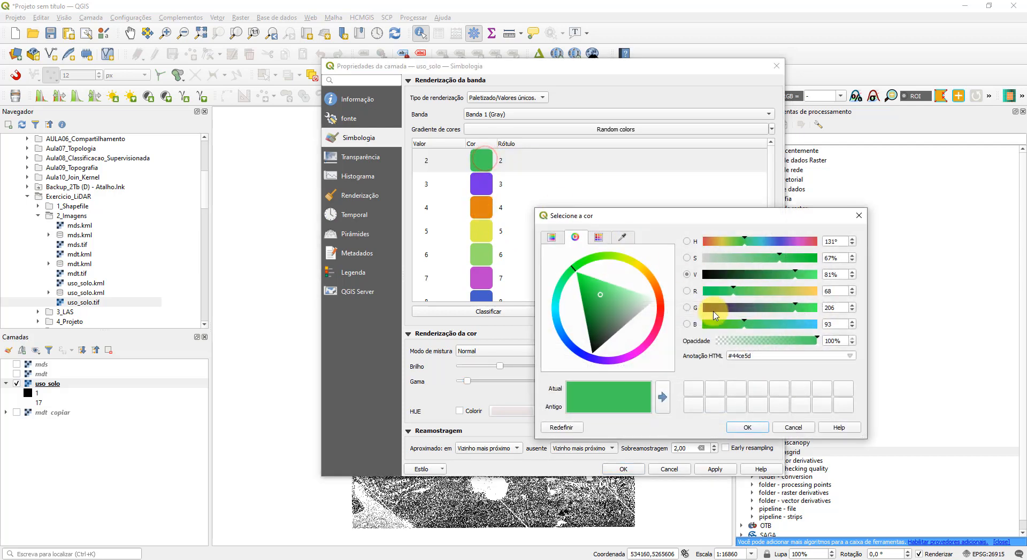
{"action": "left_click_drag", "start_coordinate": [652, 282], "coordinate": [607, 320]}
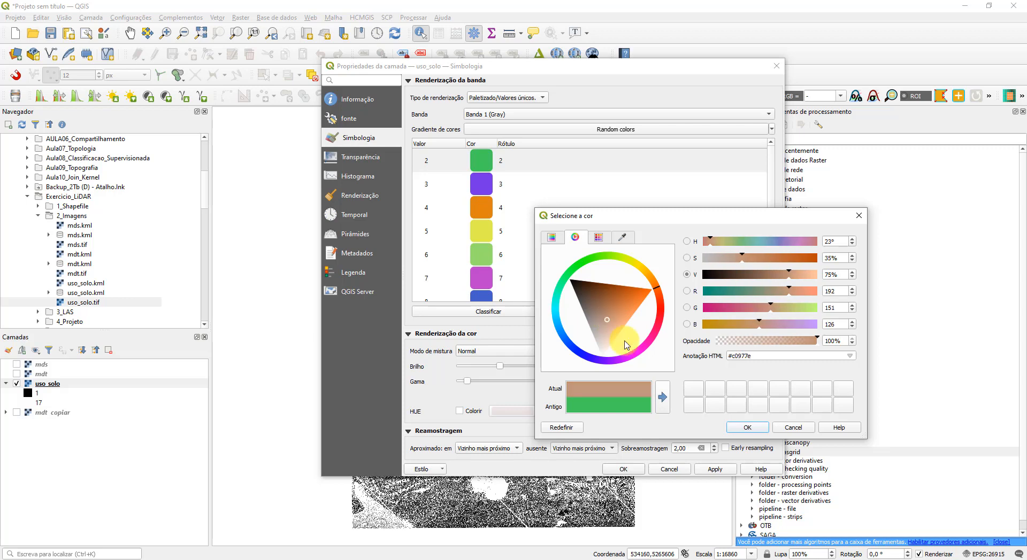
{"action": "left_click", "coordinate": [748, 428]}
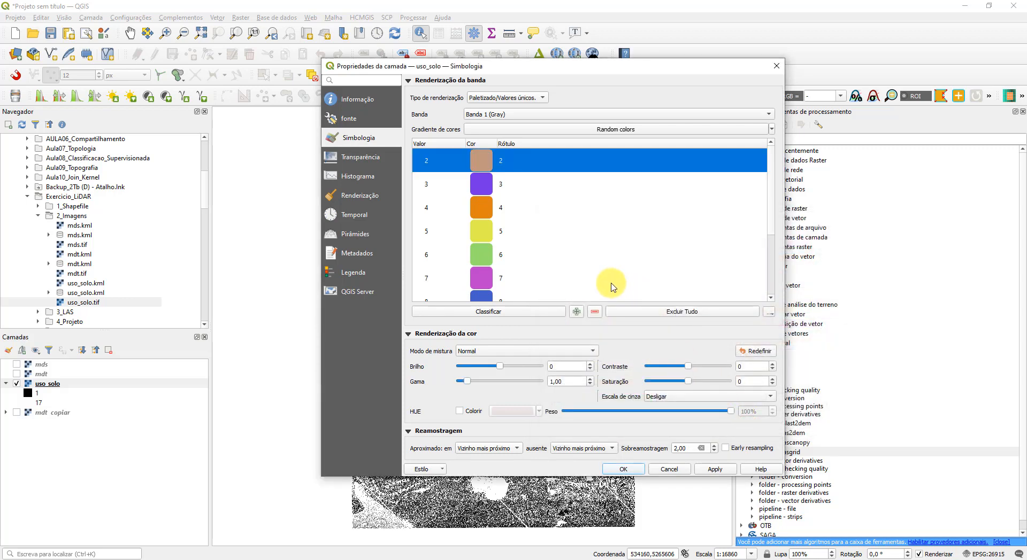
Change the colour of class 3 (low vegetation) to a pale green.
{"action": "double_click", "coordinate": [480, 183]}
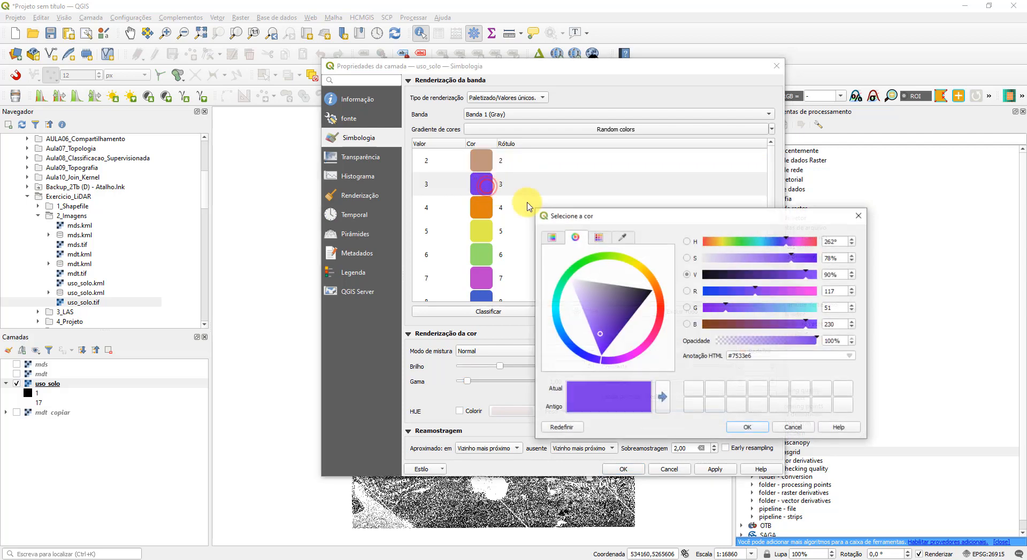
{"action": "left_click", "coordinate": [586, 266]}
{"action": "left_click_drag", "start_coordinate": [644, 298], "coordinate": [629, 301]}
{"action": "left_click", "coordinate": [727, 430]}
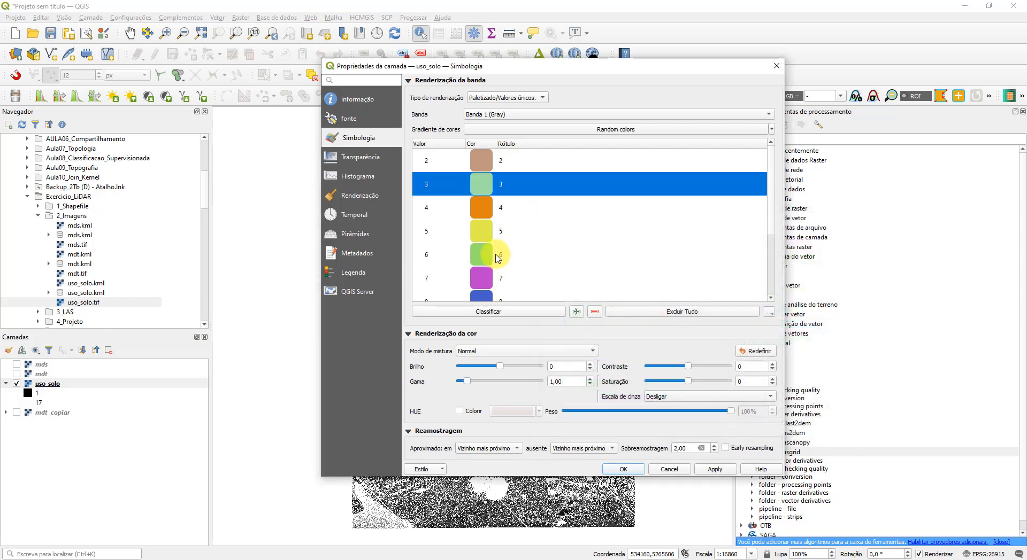
Change the colour of class 4 (medium vegetation) to medium green #7ec97a.
{"action": "double_click", "coordinate": [489, 213]}
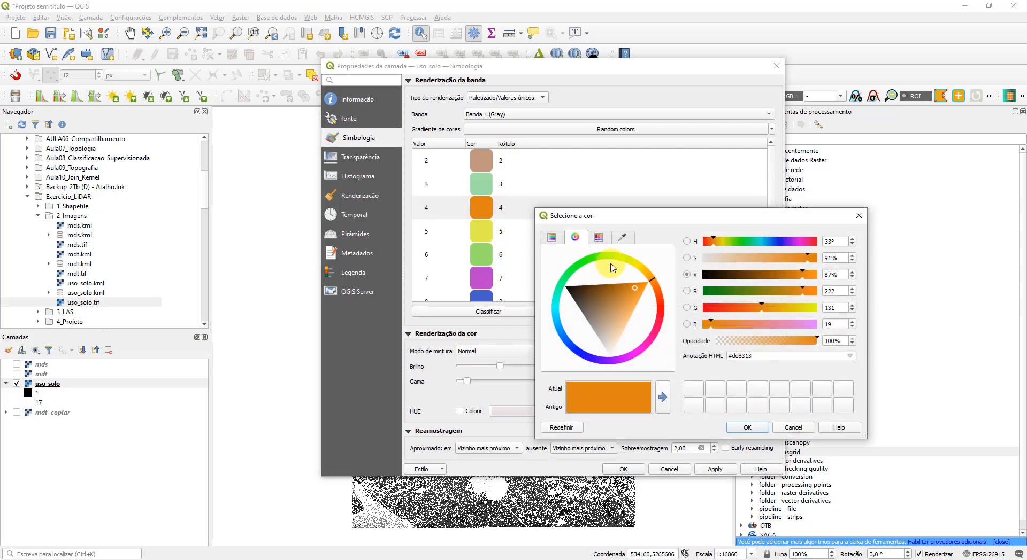
{"action": "left_click", "coordinate": [584, 261]}
{"action": "mouse_move", "coordinate": [595, 280]}
{"action": "left_mouse_down"}
{"action": "mouse_move", "coordinate": [595, 300]}
{"action": "mouse_move", "coordinate": [604, 303]}
{"action": "mouse_move", "coordinate": [604, 289]}
{"action": "mouse_move", "coordinate": [614, 300]}
{"action": "left_mouse_up"}
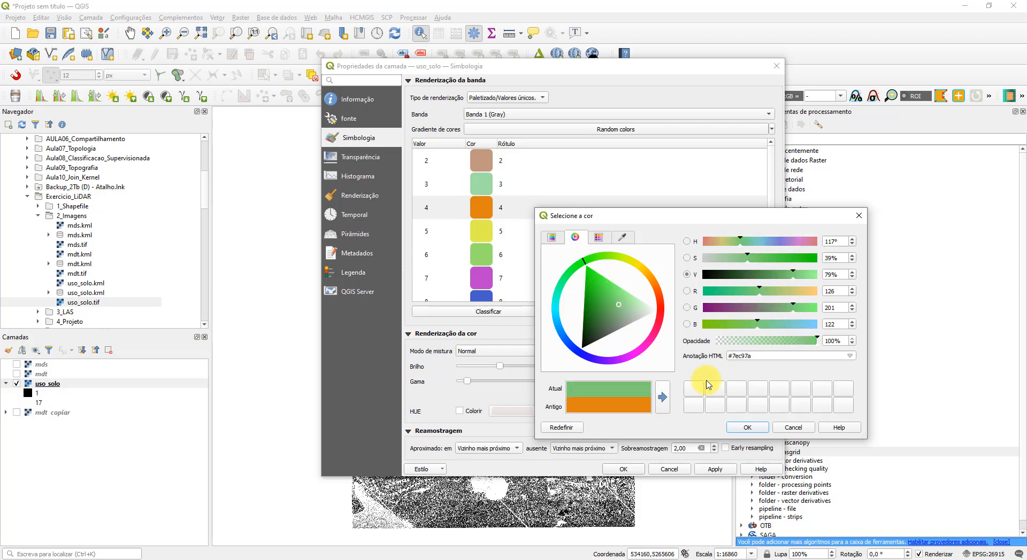
{"action": "left_click", "coordinate": [743, 429]}
Change the colour of class 5 (high vegetation) to dark greyish green #789e76.
{"action": "double_click", "coordinate": [483, 231]}
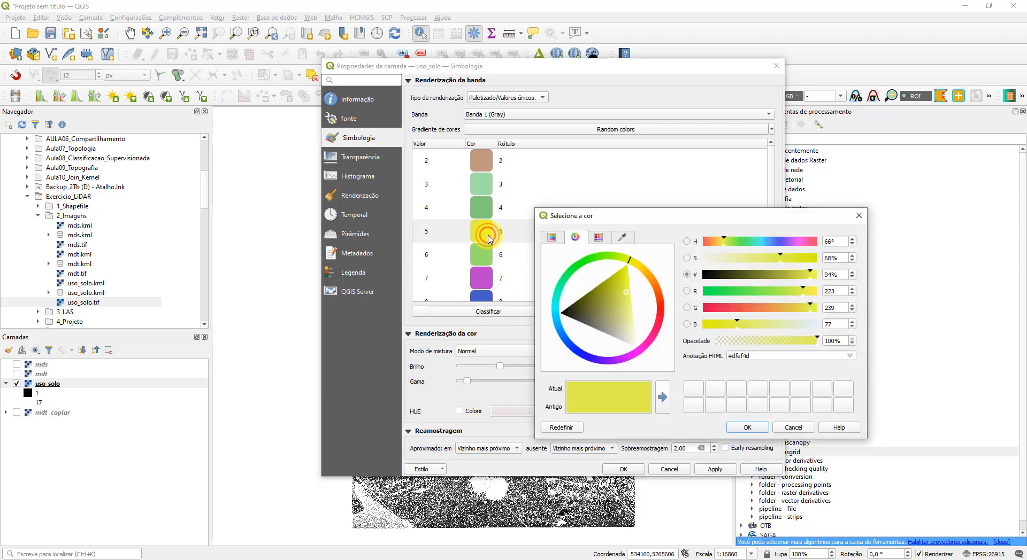
{"action": "left_click", "coordinate": [585, 260]}
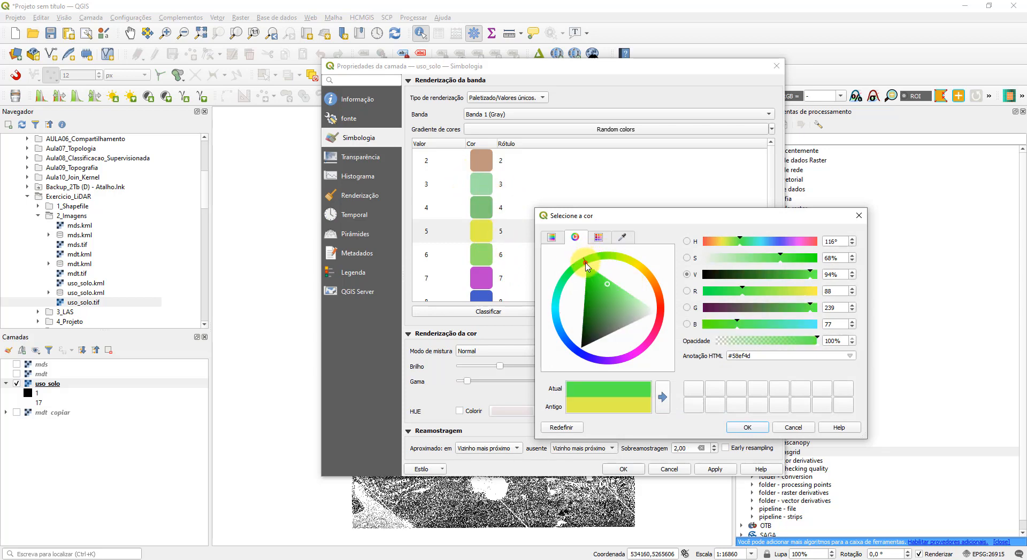
{"action": "left_click", "coordinate": [617, 301]}
{"action": "mouse_move", "coordinate": [620, 309]}
{"action": "left_mouse_down"}
{"action": "mouse_move", "coordinate": [609, 312]}
{"action": "mouse_move", "coordinate": [615, 318]}
{"action": "left_mouse_up"}
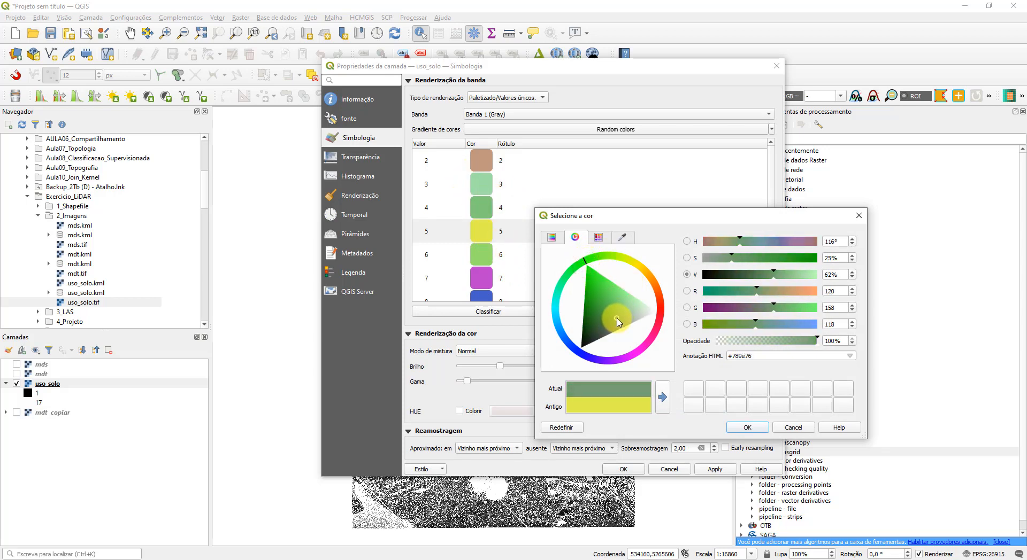
{"action": "left_click", "coordinate": [746, 428]}
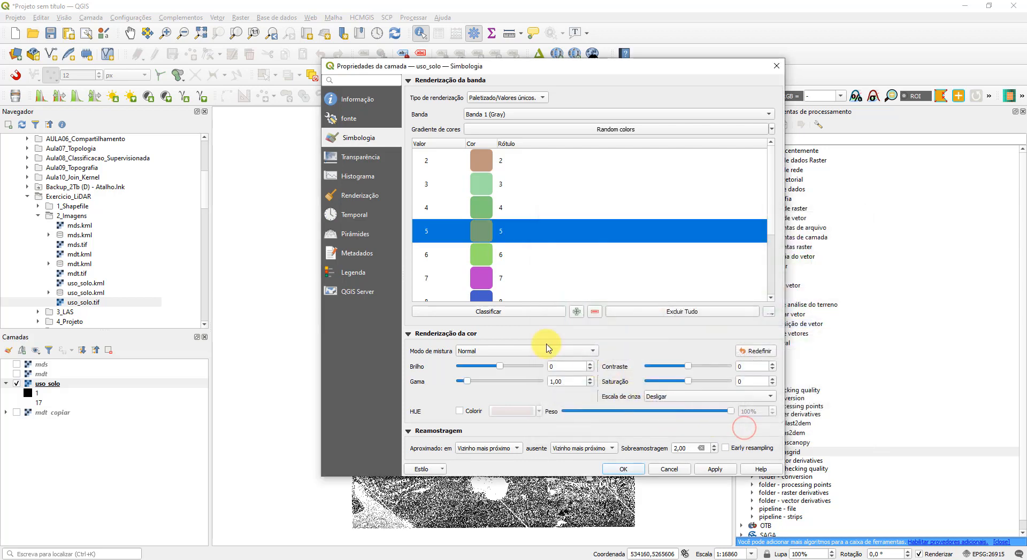
Change the colour of class 6 (building) to dark red, about #9f2b4a.
{"action": "double_click", "coordinate": [483, 260]}
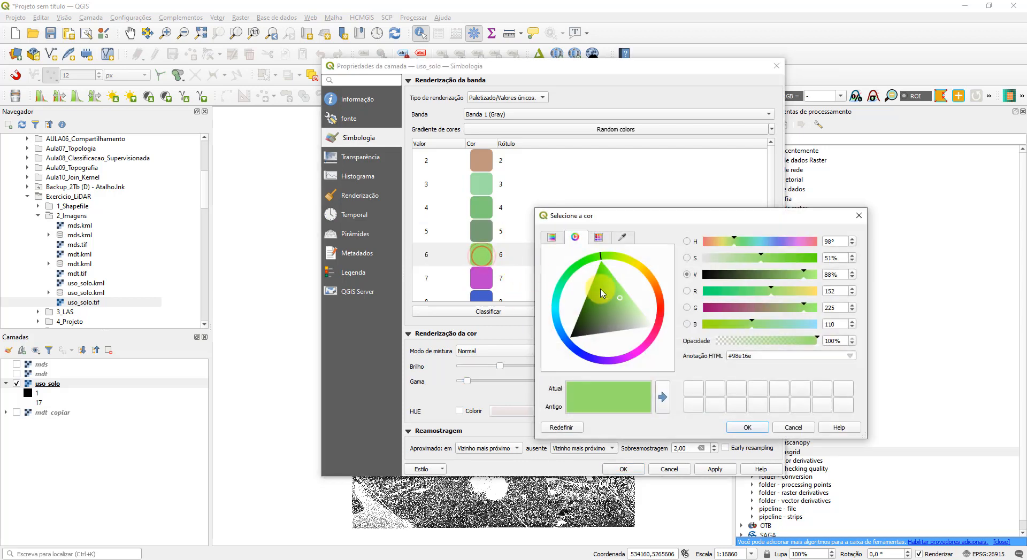
{"action": "left_click", "coordinate": [660, 321]}
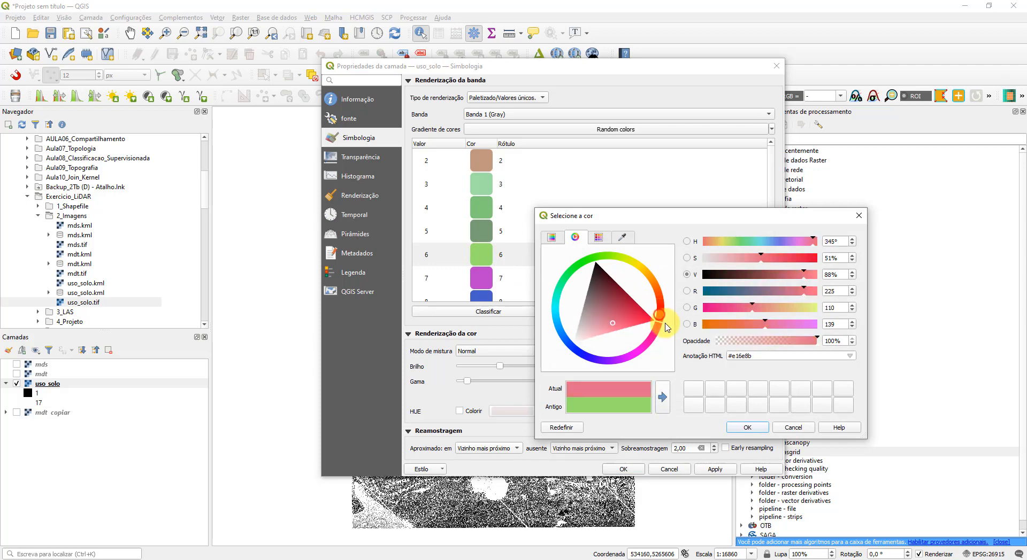
{"action": "mouse_move", "coordinate": [627, 328]}
{"action": "left_mouse_down"}
{"action": "mouse_move", "coordinate": [655, 320]}
{"action": "mouse_move", "coordinate": [653, 292]}
{"action": "mouse_move", "coordinate": [619, 306]}
{"action": "left_mouse_up"}
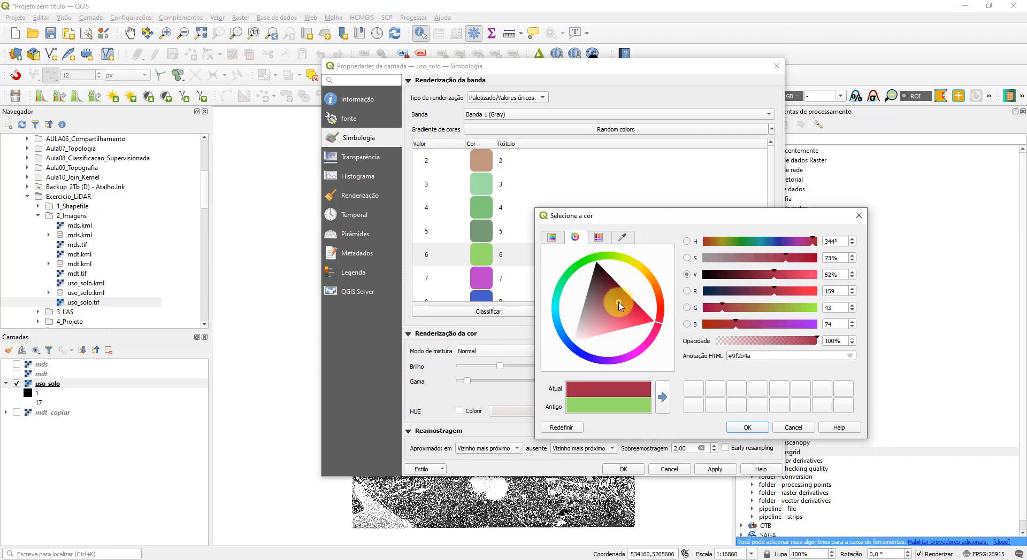
{"action": "left_click", "coordinate": [747, 427]}
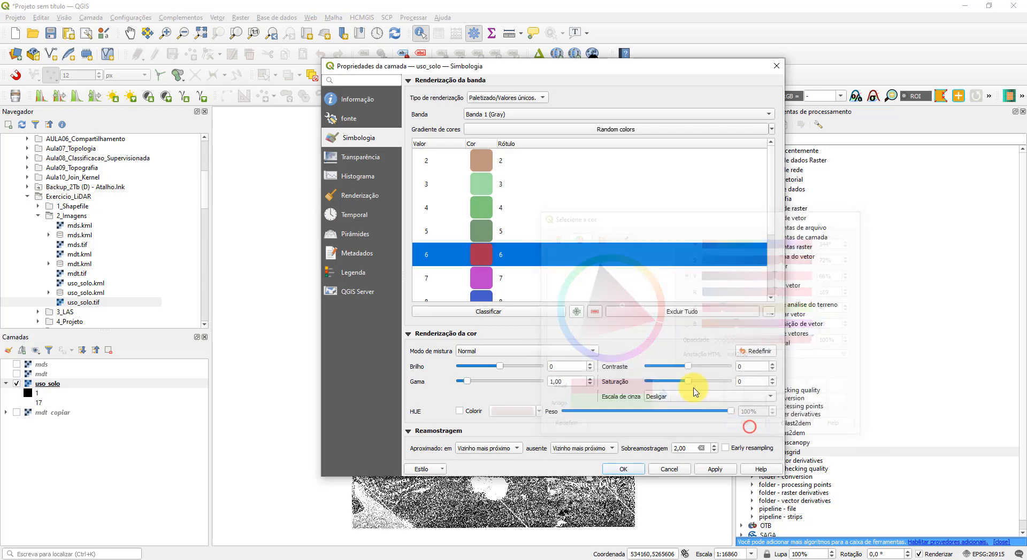
Remove class 7 (noise) and class 8 (keypoint) from the uso_solo classes.
{"action": "left_click", "coordinate": [497, 289]}
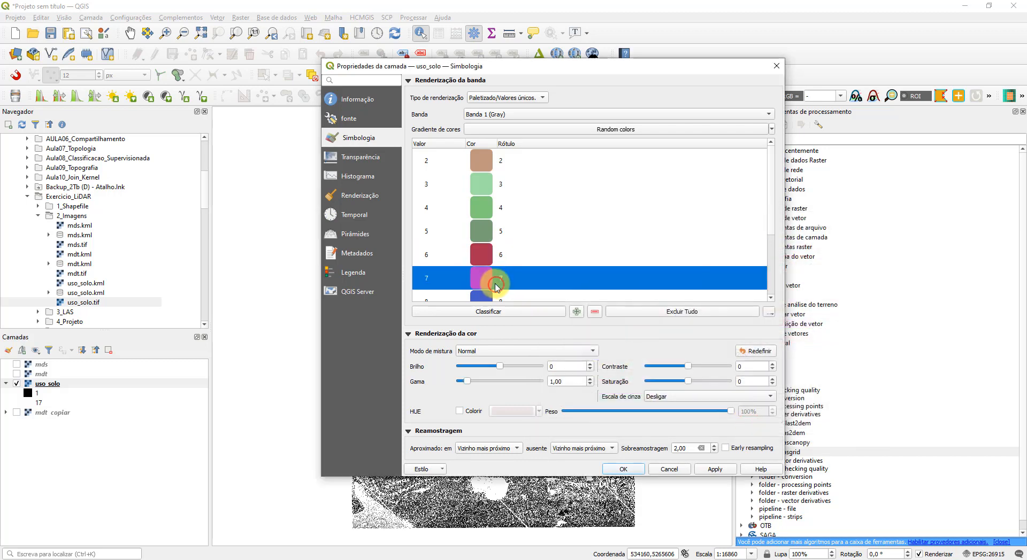
{"action": "left_click", "coordinate": [596, 312]}
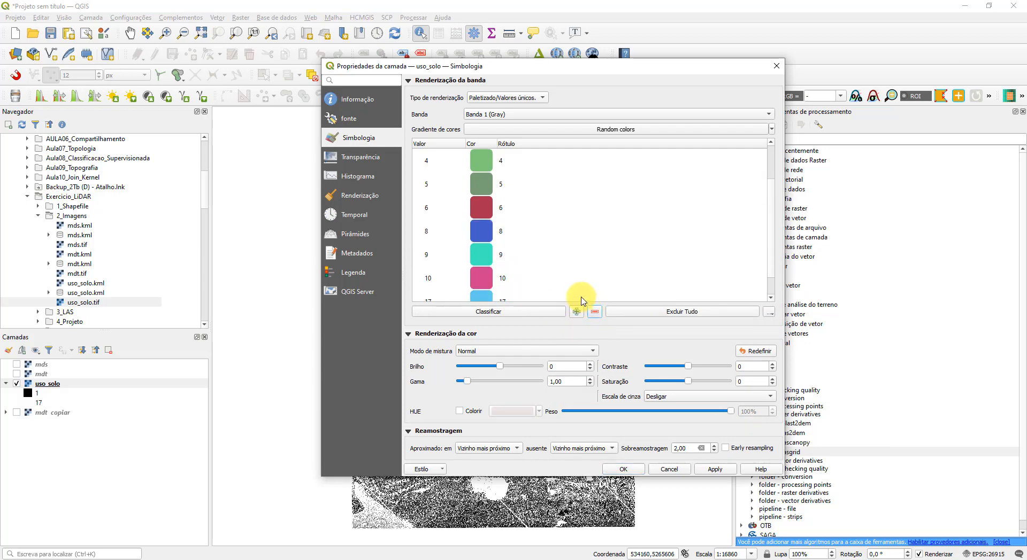
{"action": "left_click", "coordinate": [483, 231]}
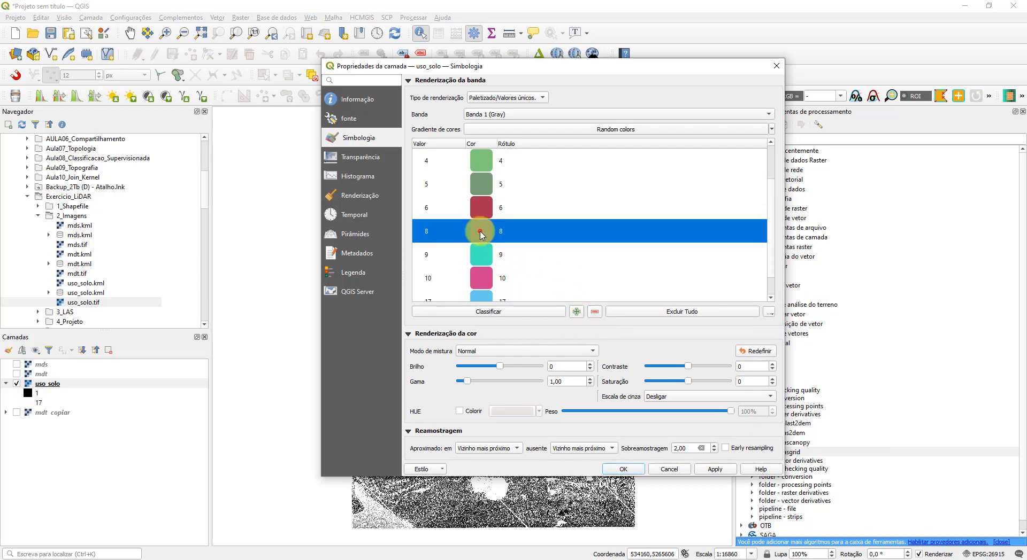
{"action": "left_click", "coordinate": [595, 312]}
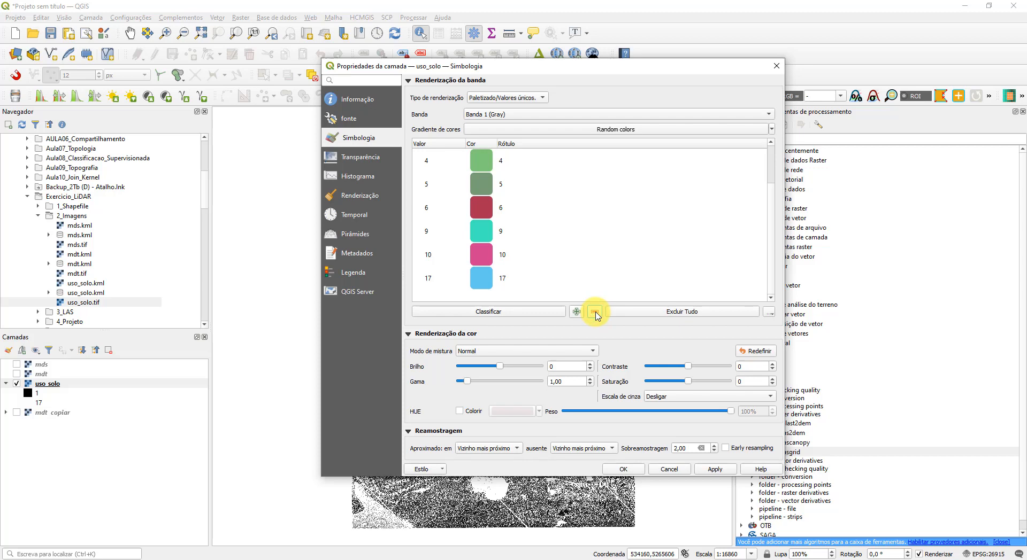
Change the colour of class 9 (water) to blue, about #5766d9.
{"action": "double_click", "coordinate": [481, 231]}
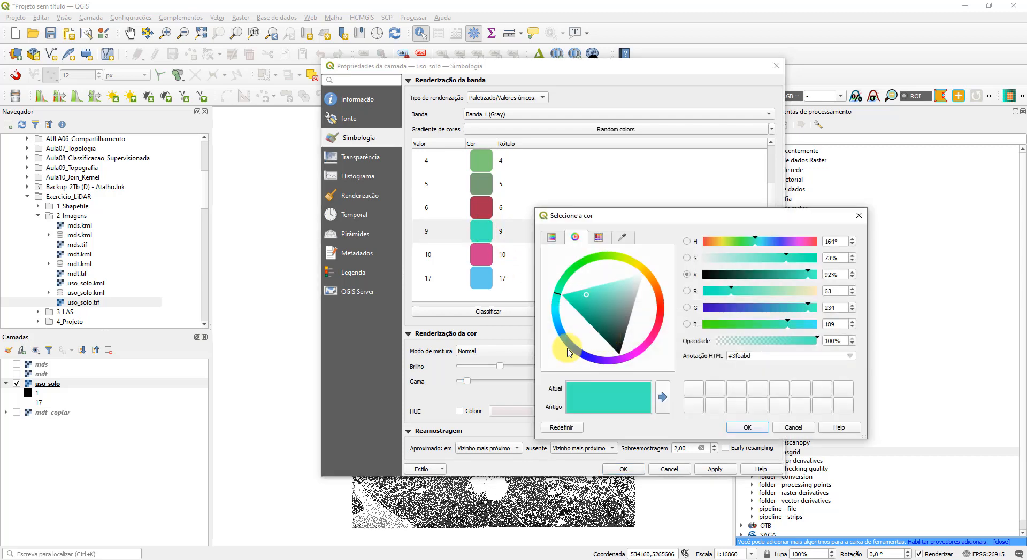
{"action": "left_click", "coordinate": [568, 352]}
{"action": "mouse_move", "coordinate": [601, 320]}
{"action": "left_mouse_down"}
{"action": "mouse_move", "coordinate": [614, 339]}
{"action": "mouse_move", "coordinate": [596, 338]}
{"action": "mouse_move", "coordinate": [597, 317]}
{"action": "left_mouse_up"}
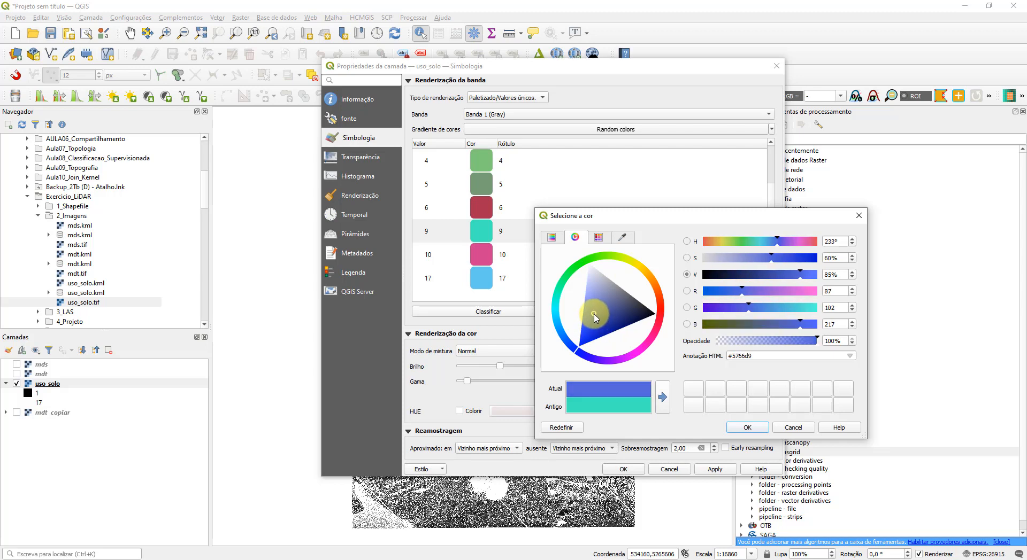
{"action": "left_click", "coordinate": [731, 427]}
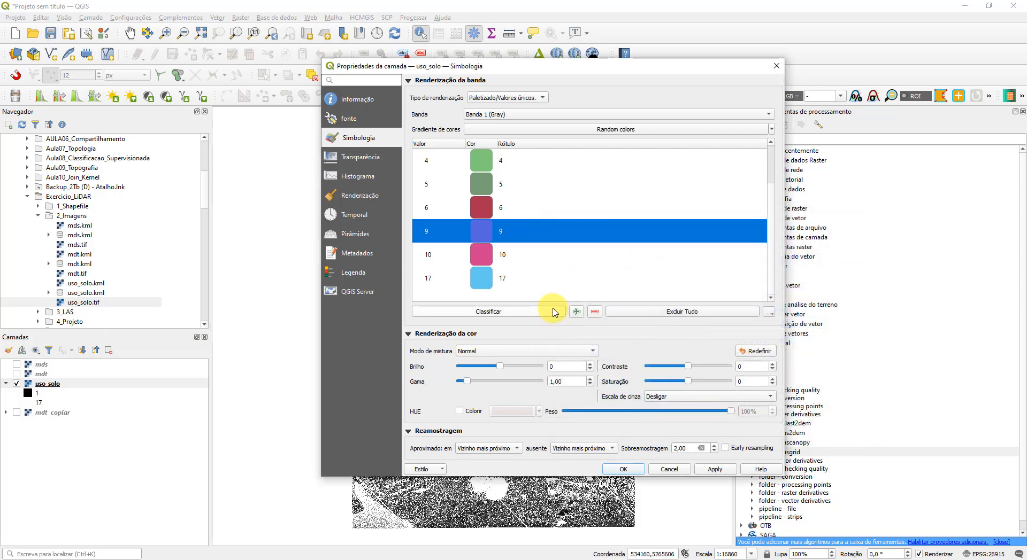
Change the colour of class 10 to neutral grey #a5a5a5.
{"action": "double_click", "coordinate": [482, 255]}
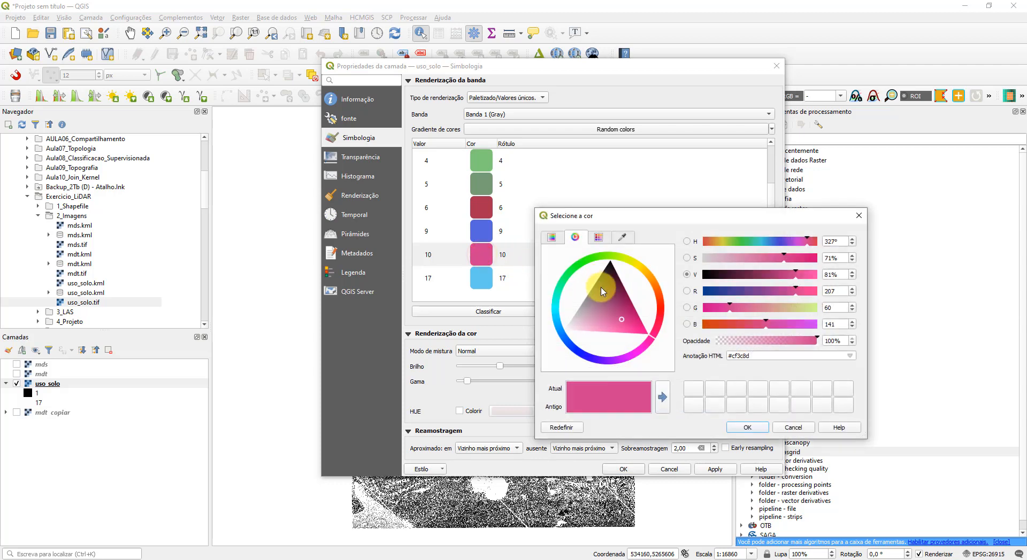
{"action": "left_click_drag", "start_coordinate": [614, 330], "coordinate": [551, 286]}
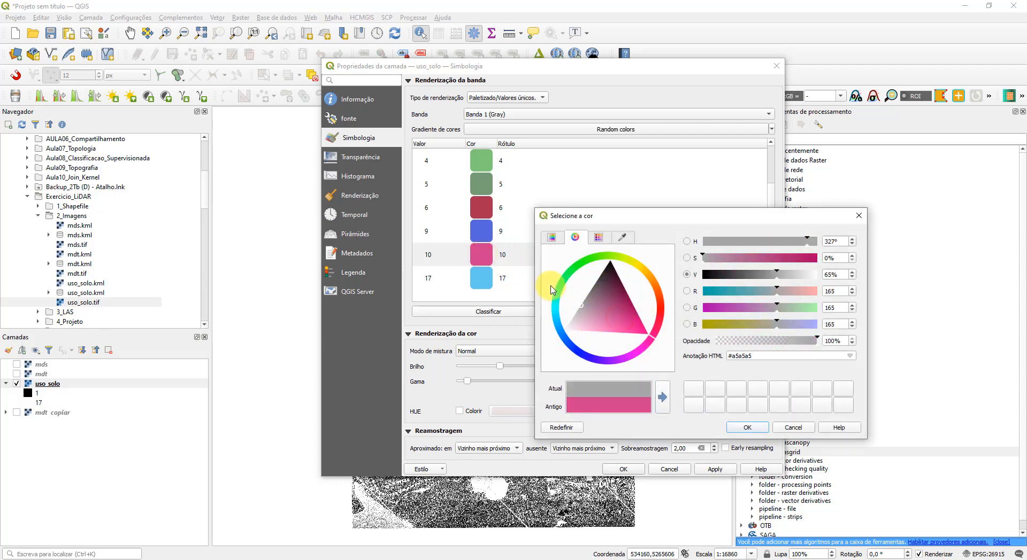
{"action": "left_click", "coordinate": [738, 428]}
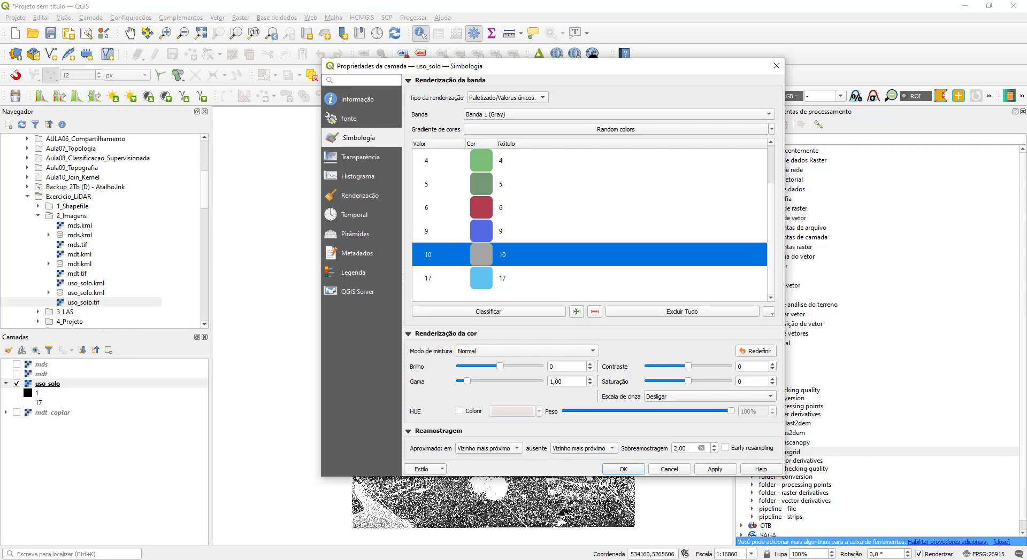
Remove class 17 from the uso_solo classes and apply the symbology to the layer.
{"action": "left_click", "coordinate": [481, 279]}
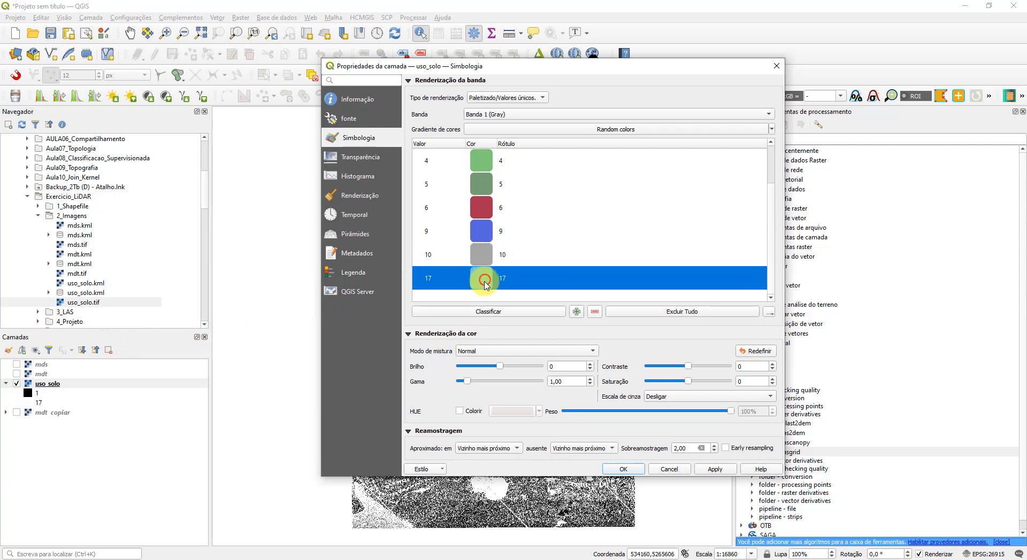
{"action": "left_click", "coordinate": [595, 311]}
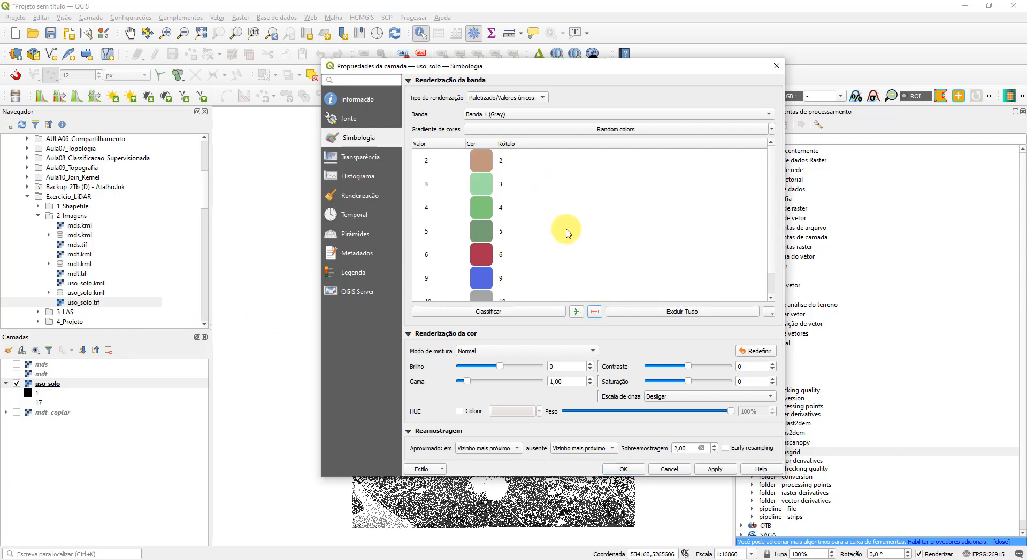
{"action": "left_click", "coordinate": [624, 470]}
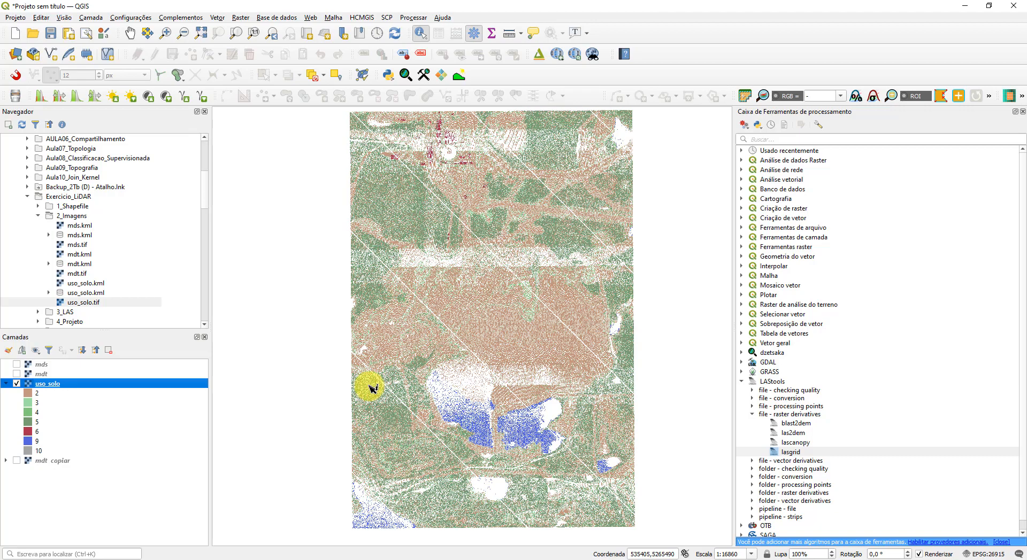
Examine the coloured land-use classes in the uso_solo raster, including the vegetation, ground, building and water areas.
{"action": "scroll", "coordinate": [541, 280], "scroll_direction": "up", "scroll_amount": 2}
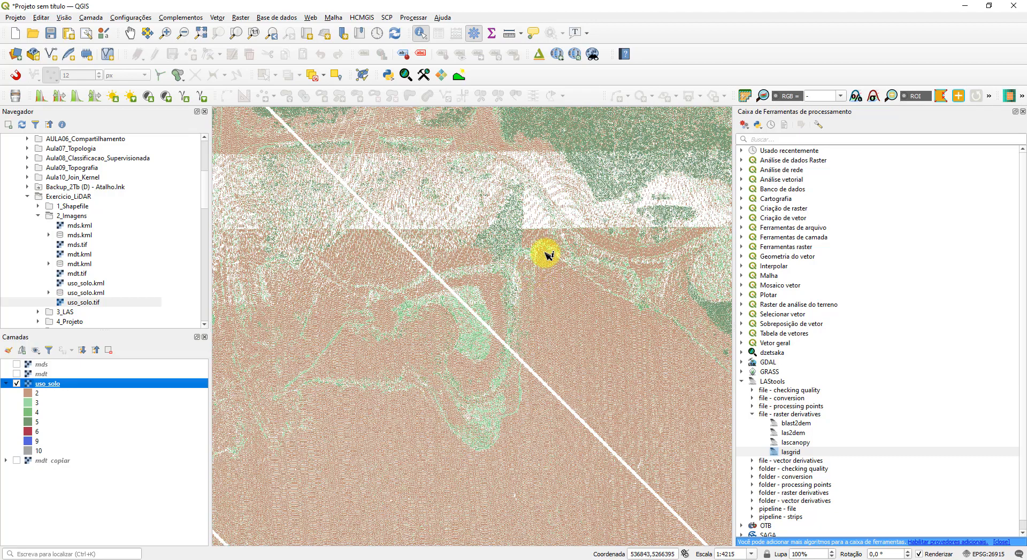
{"action": "left_click_drag", "start_coordinate": [545, 255], "coordinate": [489, 370]}
{"action": "scroll", "coordinate": [486, 334], "scroll_direction": "up", "scroll_amount": 2}
{"action": "scroll", "coordinate": [557, 316], "scroll_direction": "down", "scroll_amount": 2}
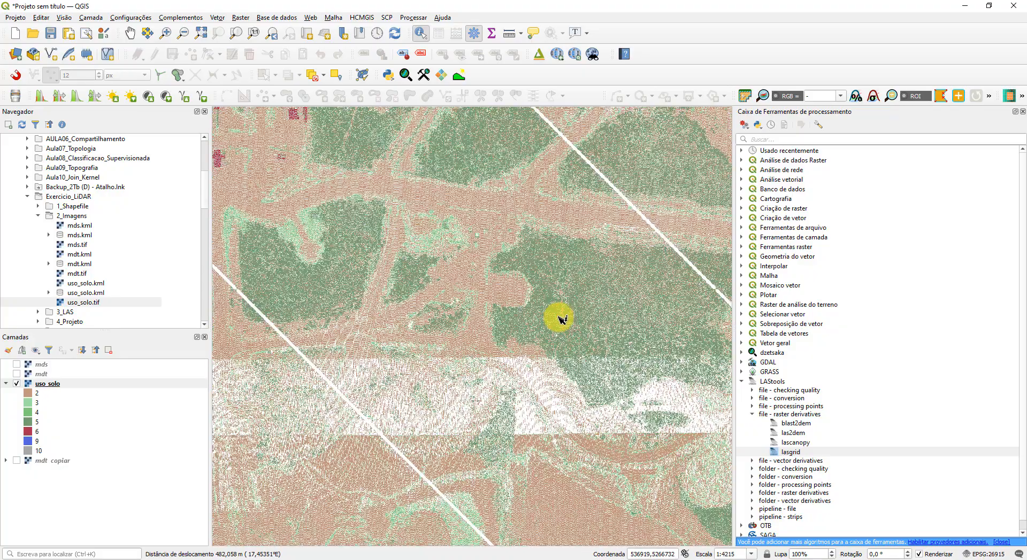
{"action": "scroll", "coordinate": [556, 317], "scroll_direction": "down", "scroll_amount": 1}
{"action": "left_click_drag", "start_coordinate": [329, 167], "coordinate": [383, 291]}
{"action": "scroll", "coordinate": [382, 275], "scroll_direction": "up", "scroll_amount": 2}
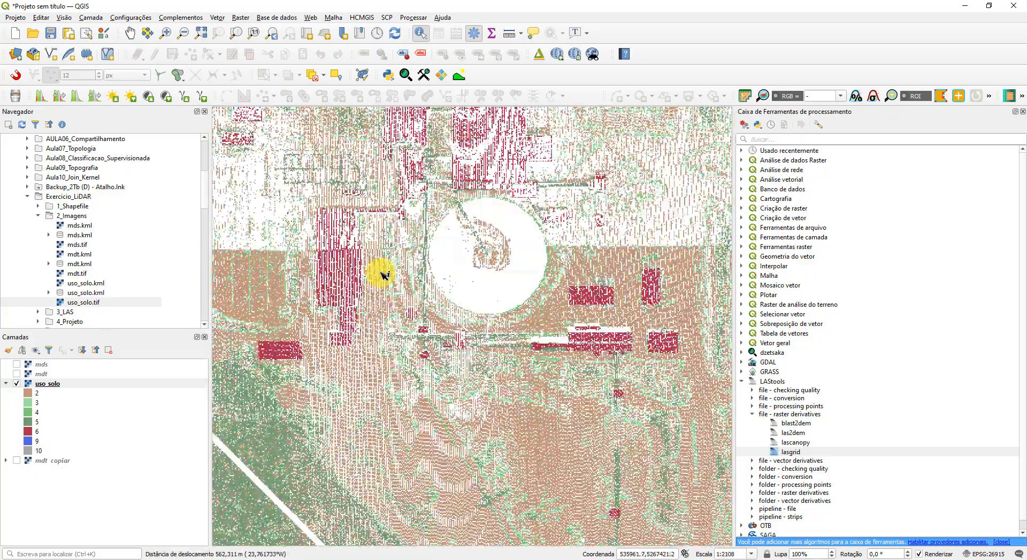
{"action": "scroll", "coordinate": [408, 235], "scroll_direction": "down", "scroll_amount": 2}
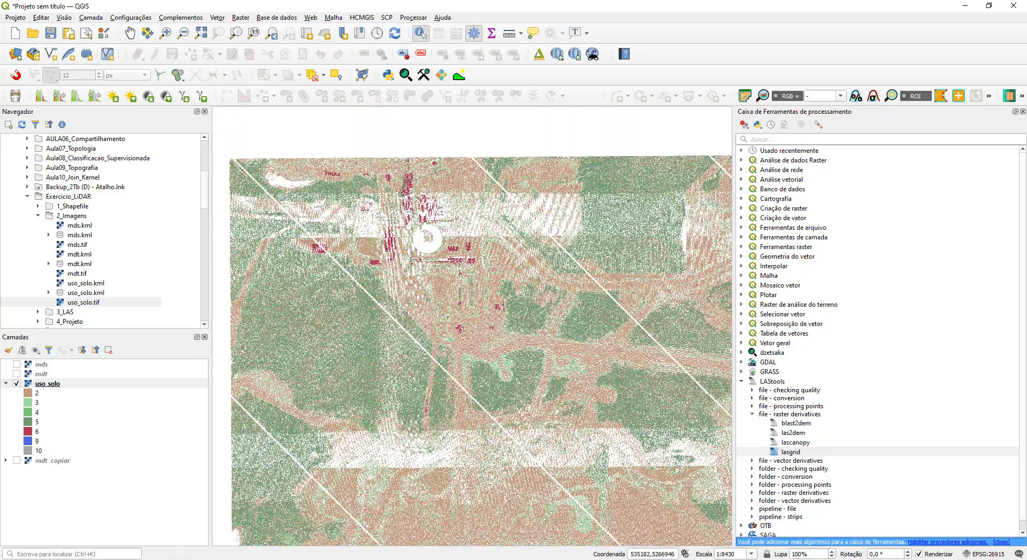
{"action": "scroll", "coordinate": [507, 291], "scroll_direction": "down", "scroll_amount": 1}
{"action": "left_click_drag", "start_coordinate": [508, 360], "coordinate": [444, 248]}
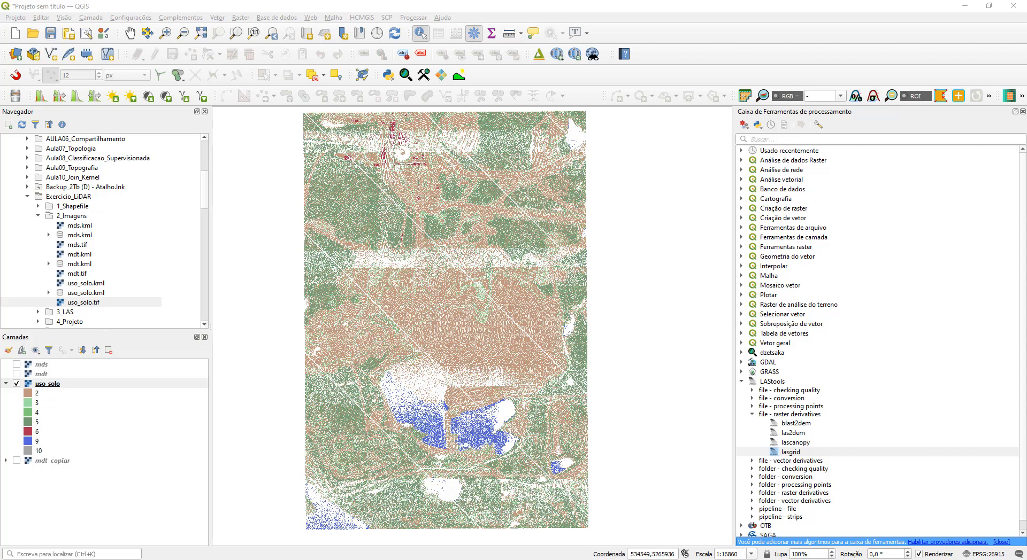
Hide the uso_solo layer, show the mdt and mds layers, and widen the map canvas by narrowing the processing toolbox.
{"action": "left_click", "coordinate": [16, 384]}
{"action": "left_click", "coordinate": [17, 375]}
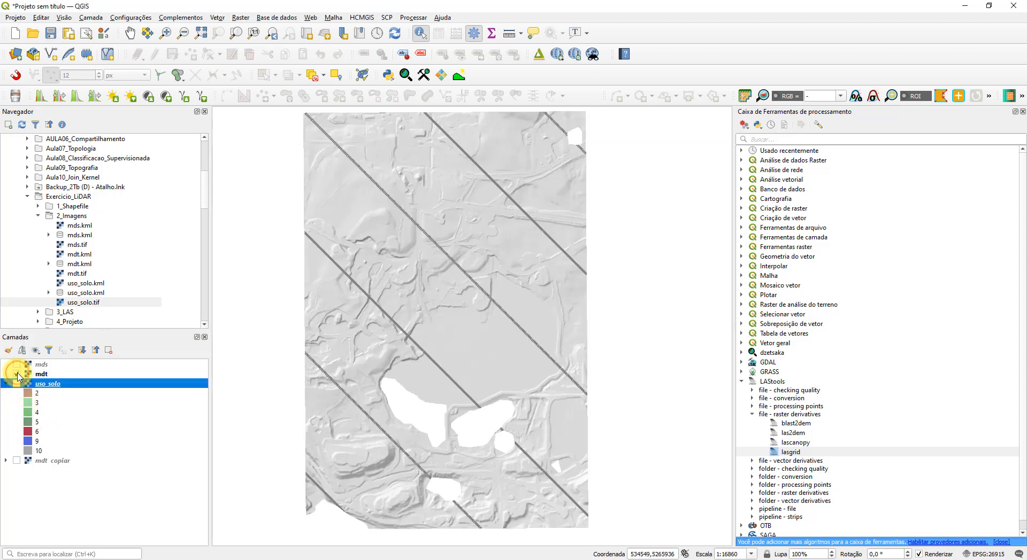
{"action": "left_click", "coordinate": [17, 364]}
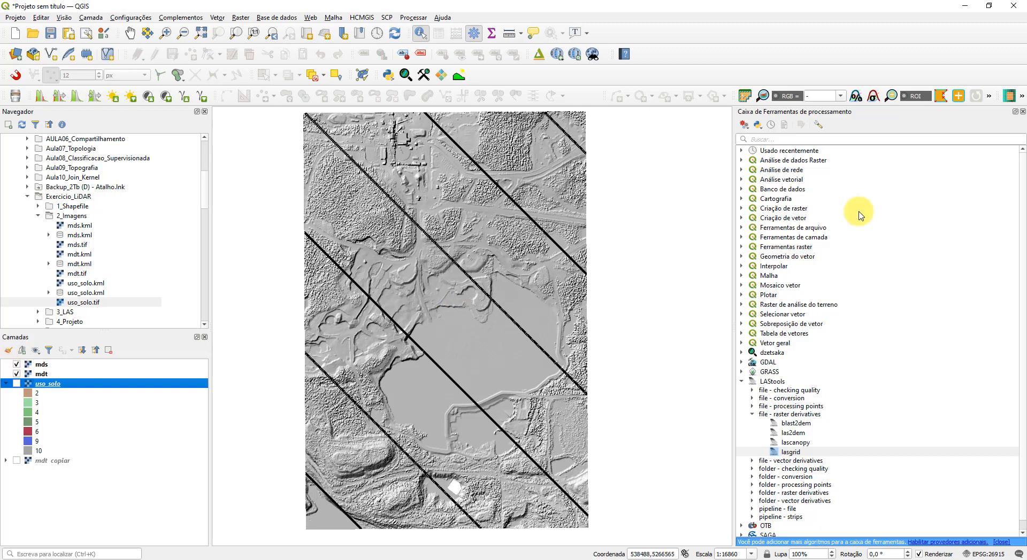
{"action": "left_click_drag", "start_coordinate": [733, 269], "coordinate": [852, 270]}
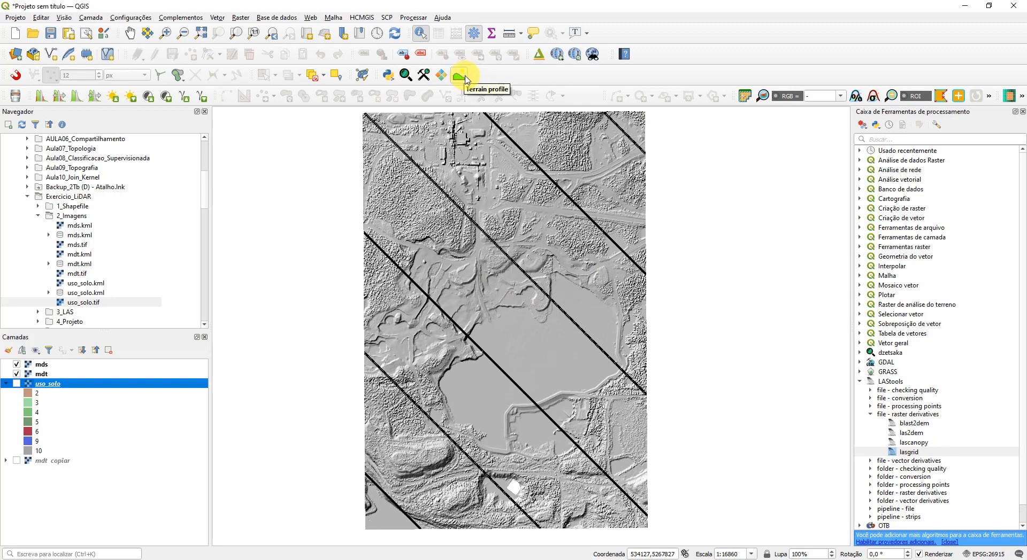
Search the plugin manager for "profile" and view the details of the Profile tool plugin.
{"action": "left_click", "coordinate": [184, 19]}
{"action": "left_click", "coordinate": [194, 33]}
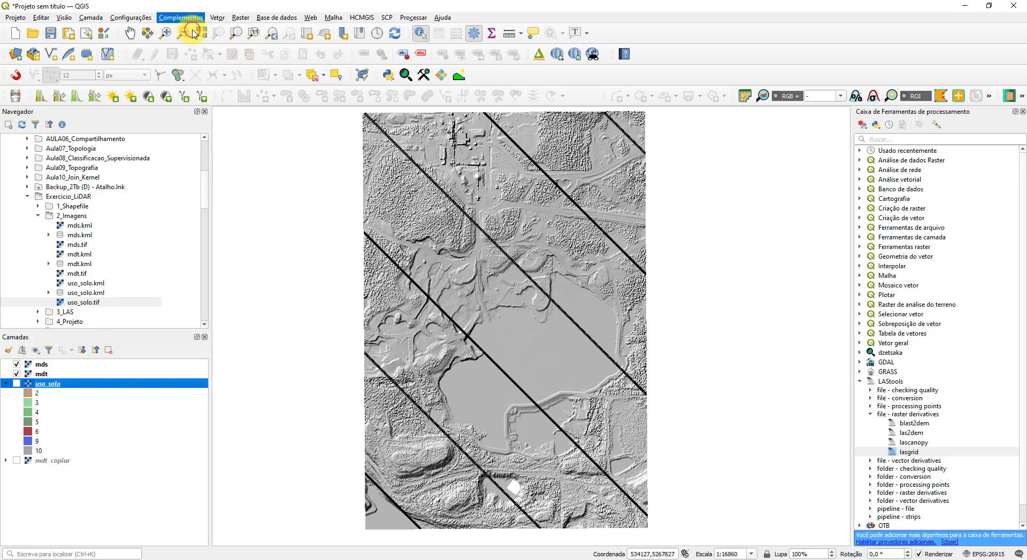
{"action": "left_click", "coordinate": [281, 139]}
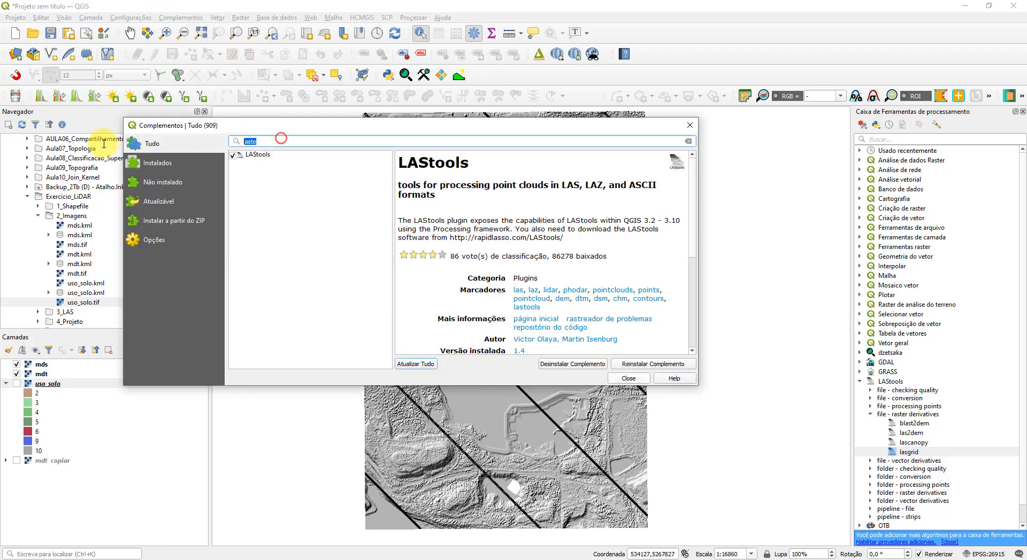
{"action": "type", "text": "p"}
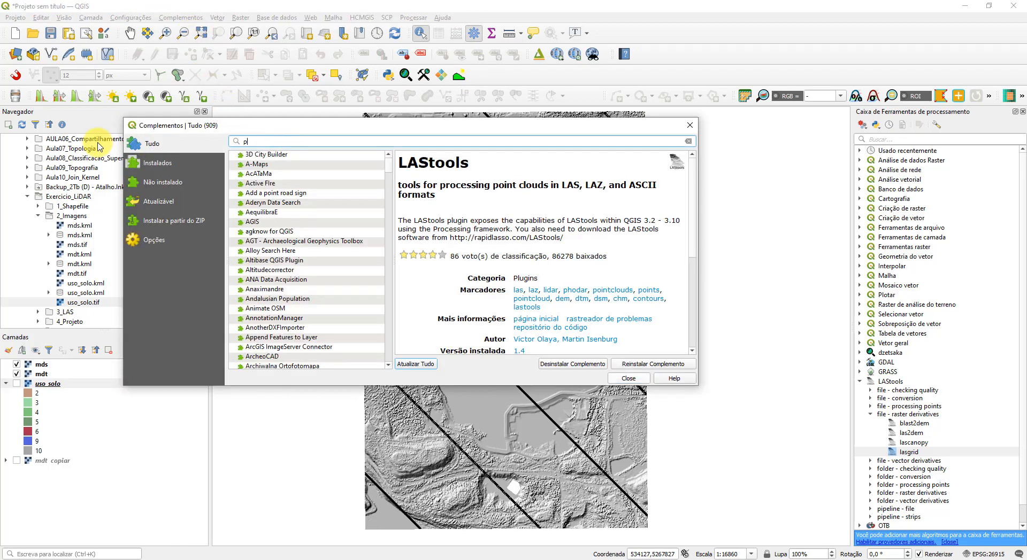
{"action": "type", "text": "rofile"}
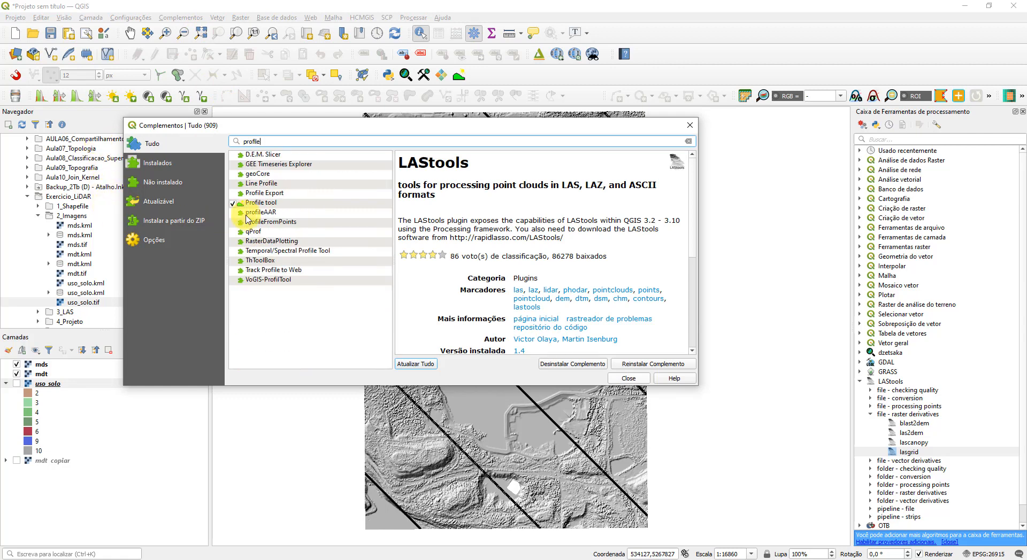
{"action": "left_click", "coordinate": [272, 205]}
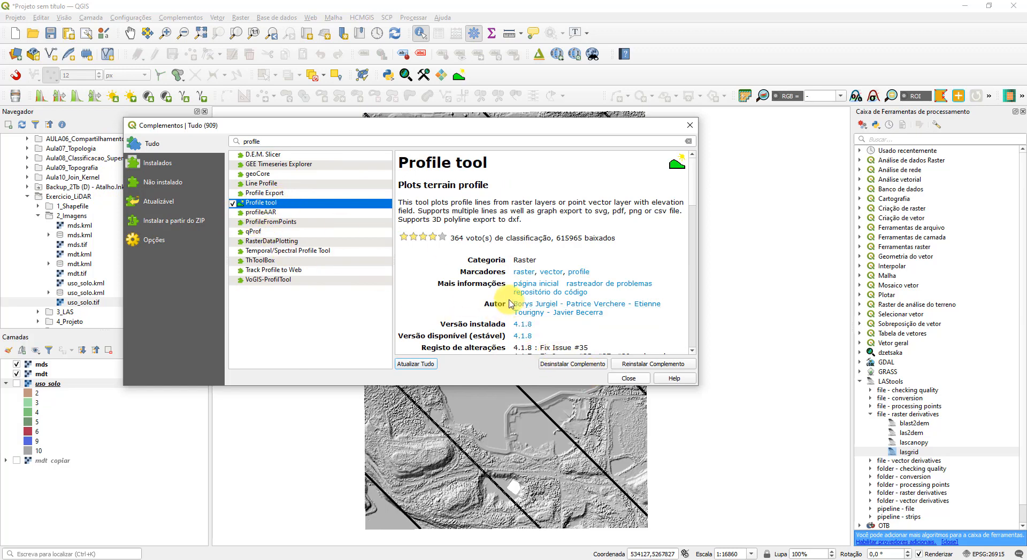
{"action": "left_click", "coordinate": [630, 378]}
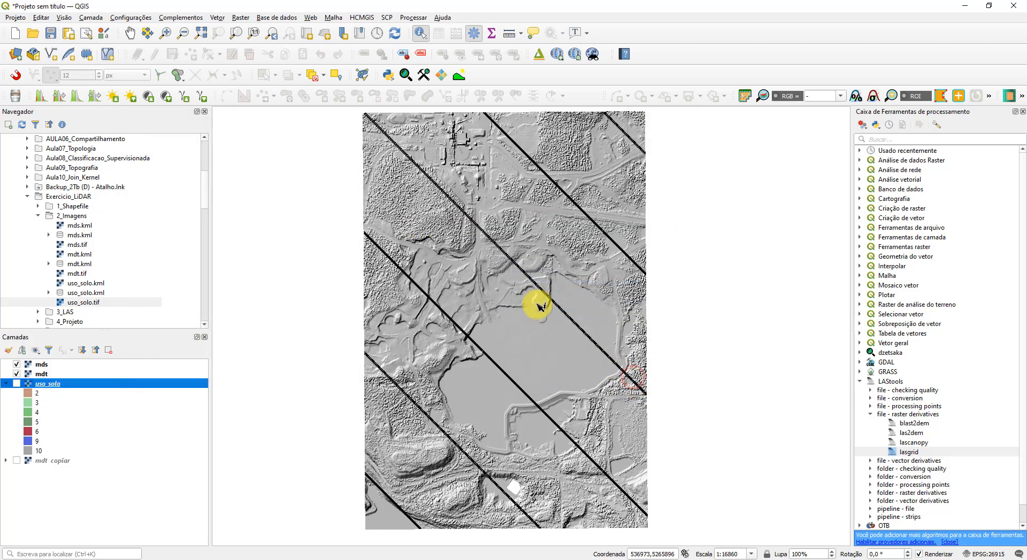
Start the Terrain profile tool and draw a diagonal profile line about 1550 m long from the northwestern forest to the flat area's edge.
{"action": "left_click", "coordinate": [461, 78]}
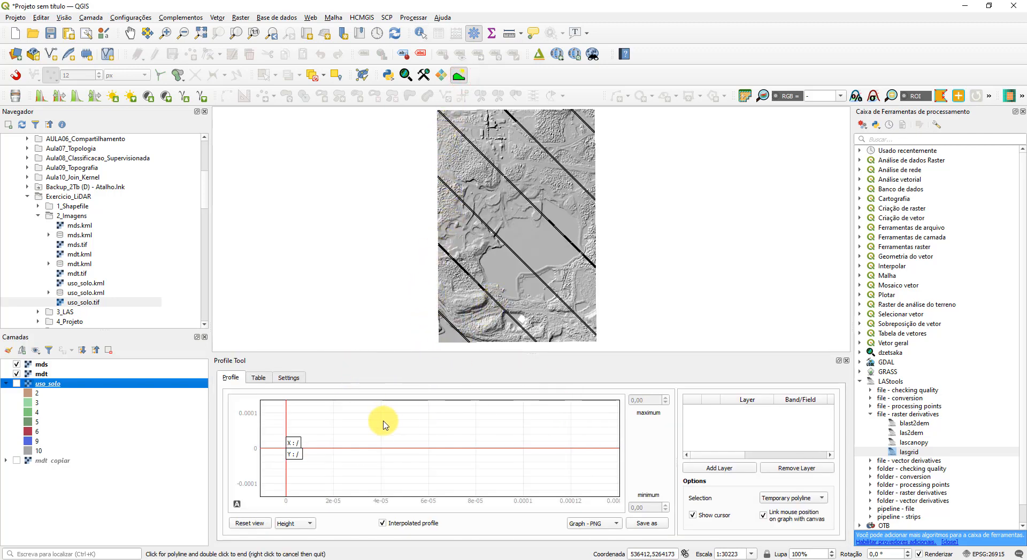
{"action": "scroll", "coordinate": [496, 216], "scroll_direction": "up", "scroll_amount": 1}
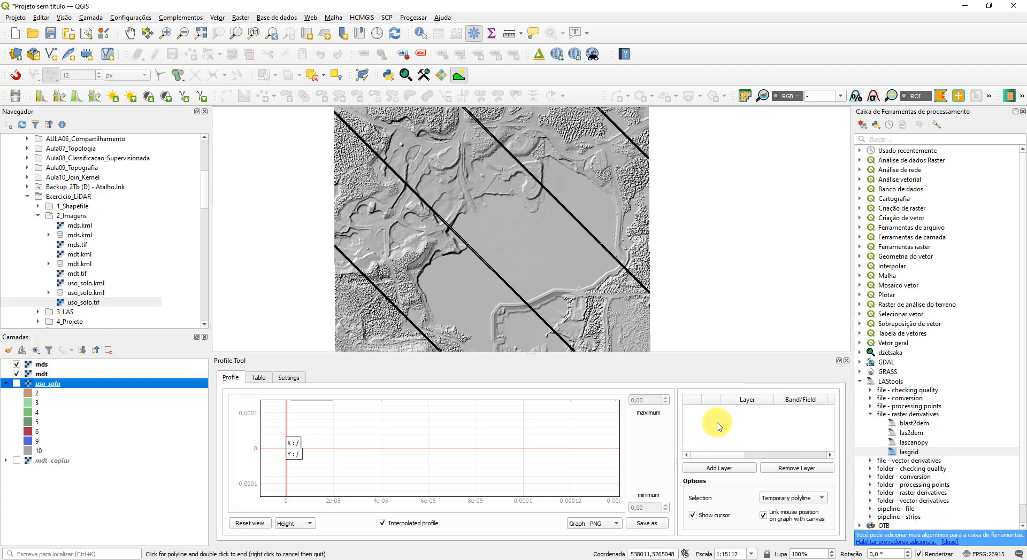
{"action": "left_click_drag", "start_coordinate": [449, 236], "coordinate": [466, 299]}
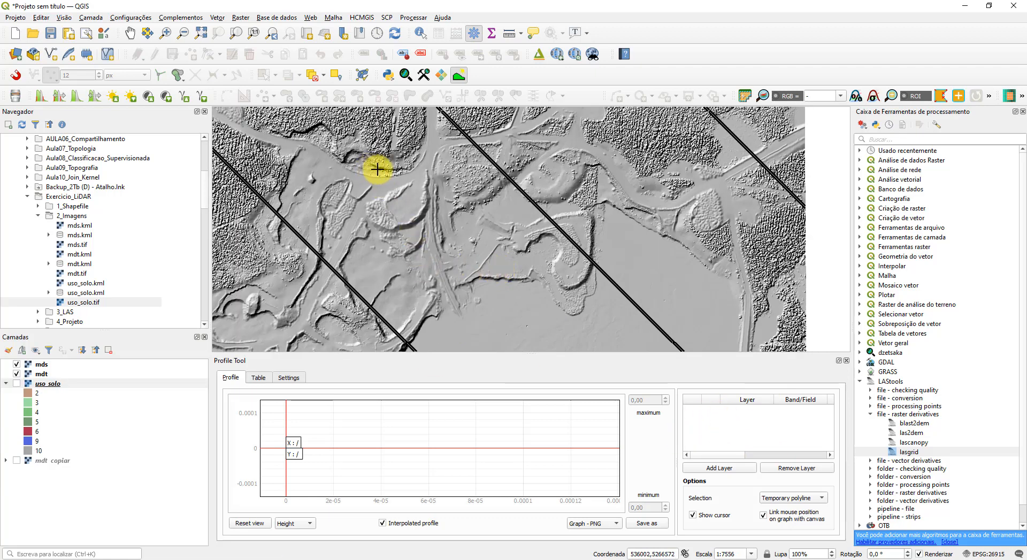
{"action": "scroll", "coordinate": [447, 306], "scroll_direction": "up", "scroll_amount": 1}
{"action": "left_click_drag", "start_coordinate": [450, 230], "coordinate": [531, 302]}
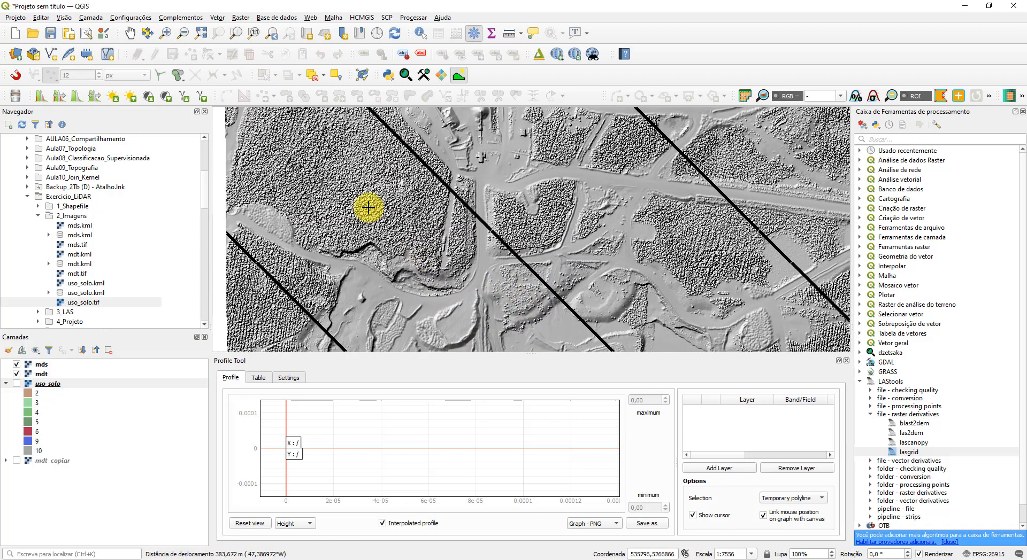
{"action": "left_click", "coordinate": [295, 132]}
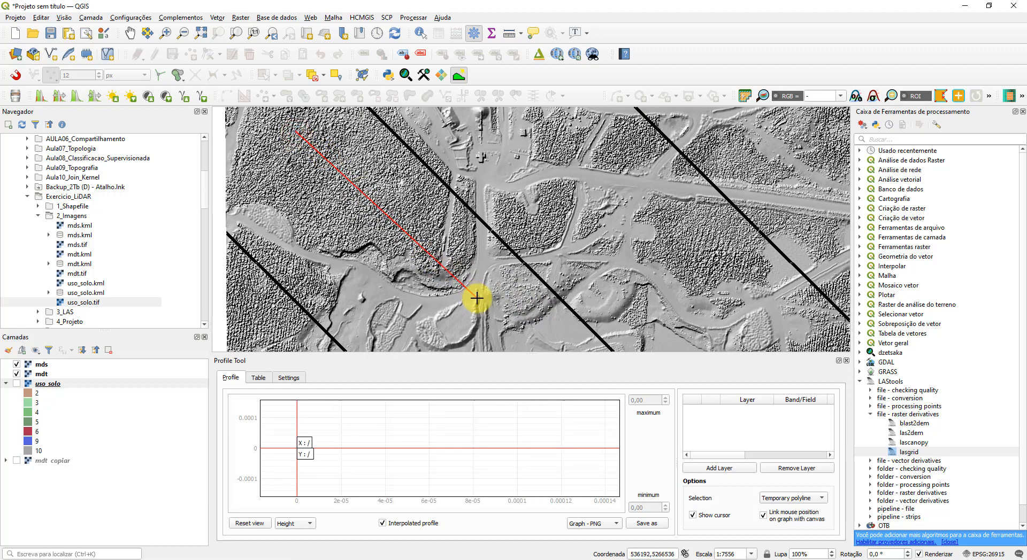
{"action": "left_click_drag", "start_coordinate": [505, 316], "coordinate": [410, 187]}
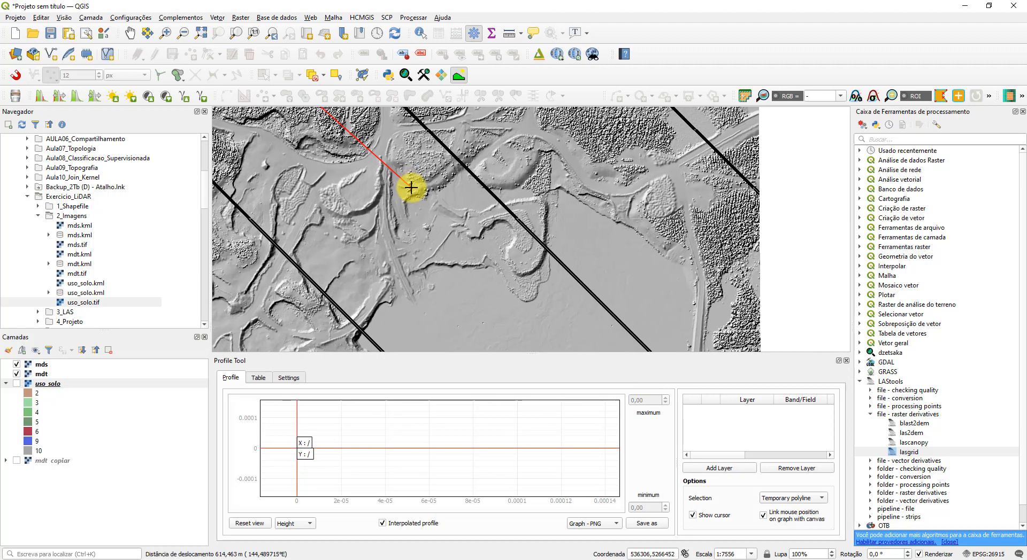
{"action": "left_click", "coordinate": [489, 293]}
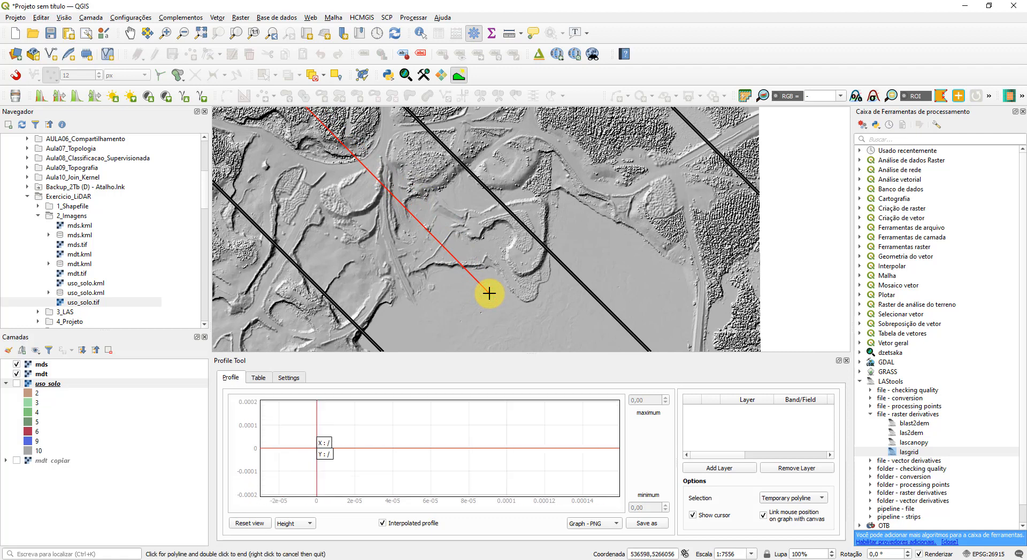
{"action": "scroll", "coordinate": [489, 293], "scroll_direction": "down", "scroll_amount": 1}
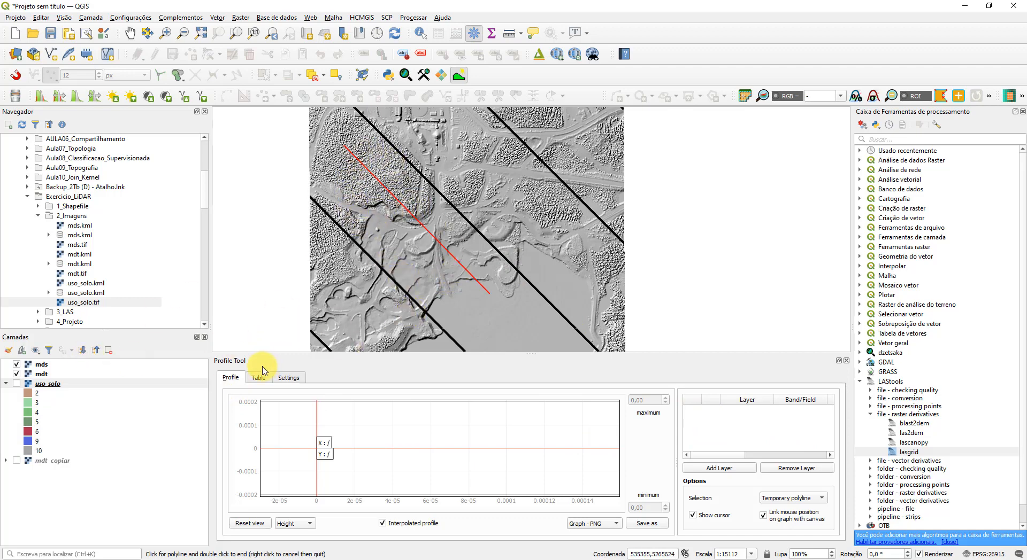
Add the mdt and mds layers to the terrain profile and compare their curves across the forested stretch.
{"action": "left_click", "coordinate": [40, 374]}
{"action": "left_click", "coordinate": [723, 468]}
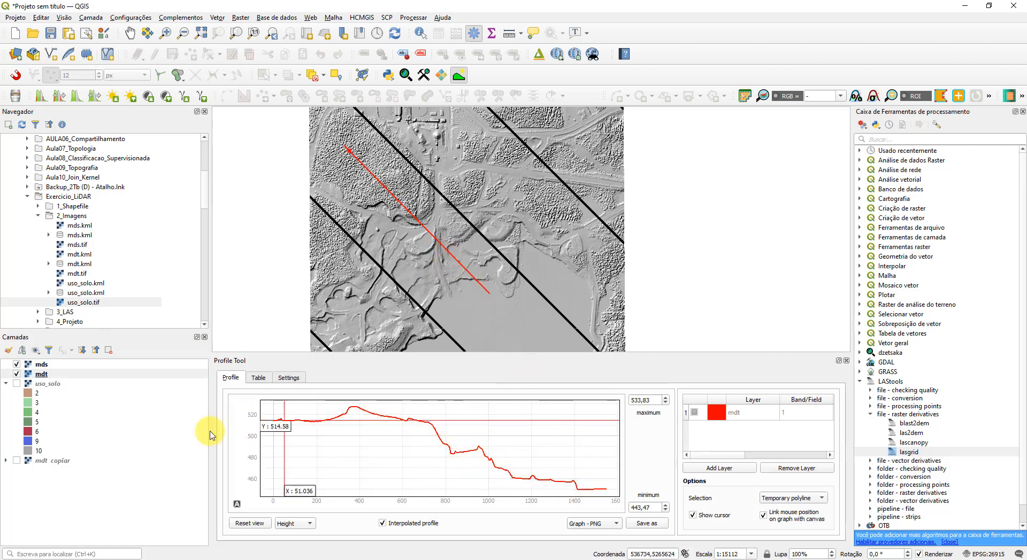
{"action": "left_click", "coordinate": [44, 365]}
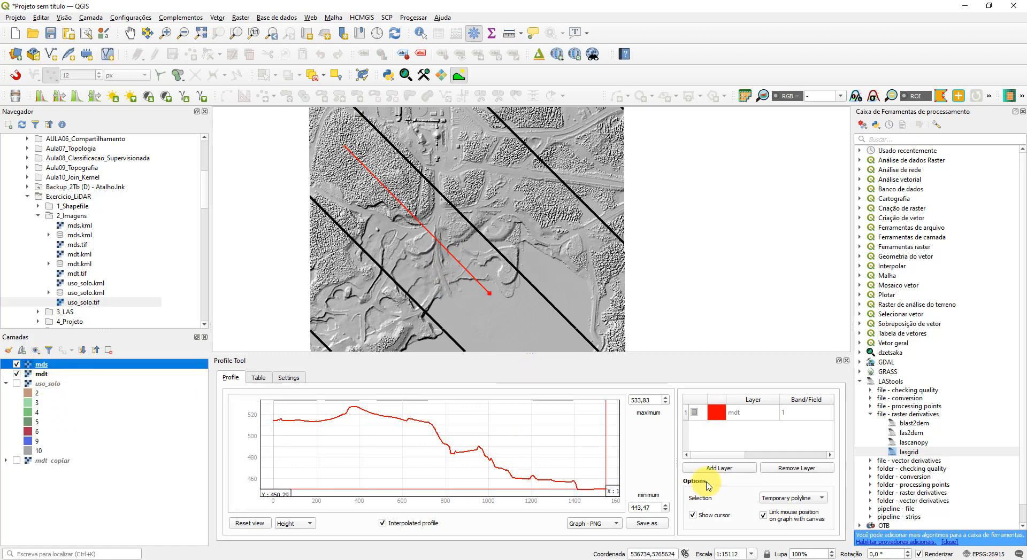
{"action": "left_click", "coordinate": [720, 469]}
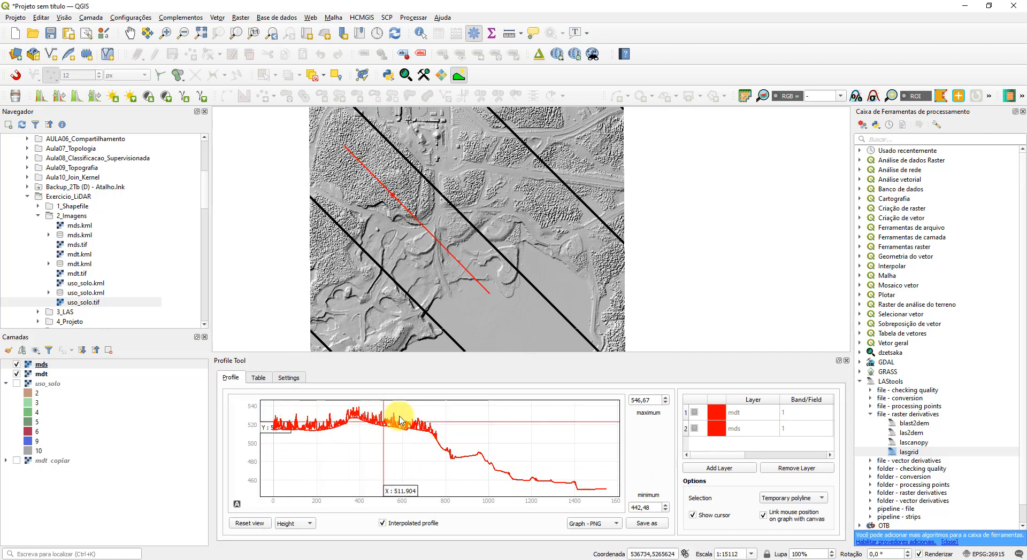
{"action": "scroll", "coordinate": [352, 427], "scroll_direction": "up", "scroll_amount": 2}
{"action": "left_click_drag", "start_coordinate": [352, 426], "coordinate": [427, 460]}
{"action": "scroll", "coordinate": [428, 463], "scroll_direction": "down", "scroll_amount": 3}
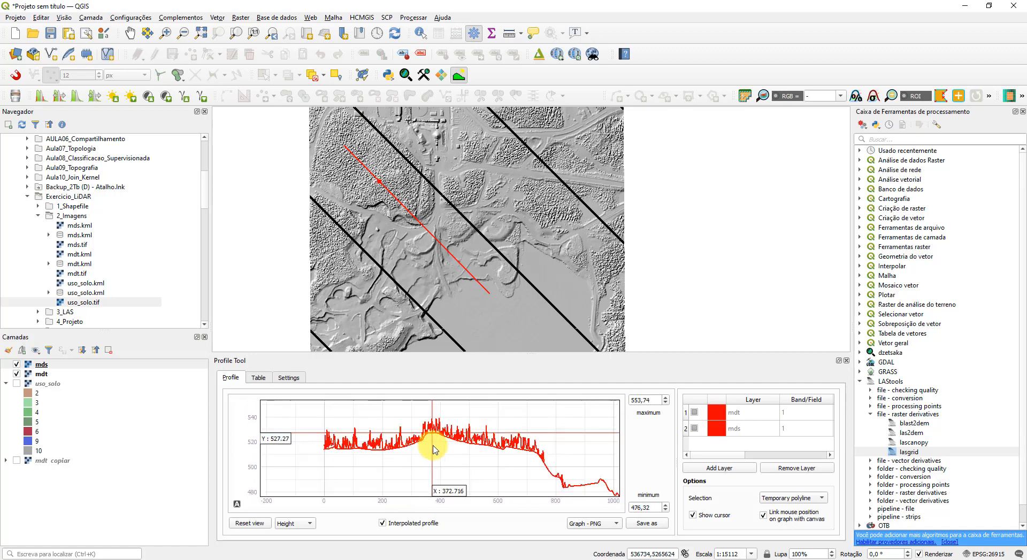
Change the mds curve's color in the terrain profile to dark green.
{"action": "scroll", "coordinate": [443, 455], "scroll_direction": "up", "scroll_amount": 2}
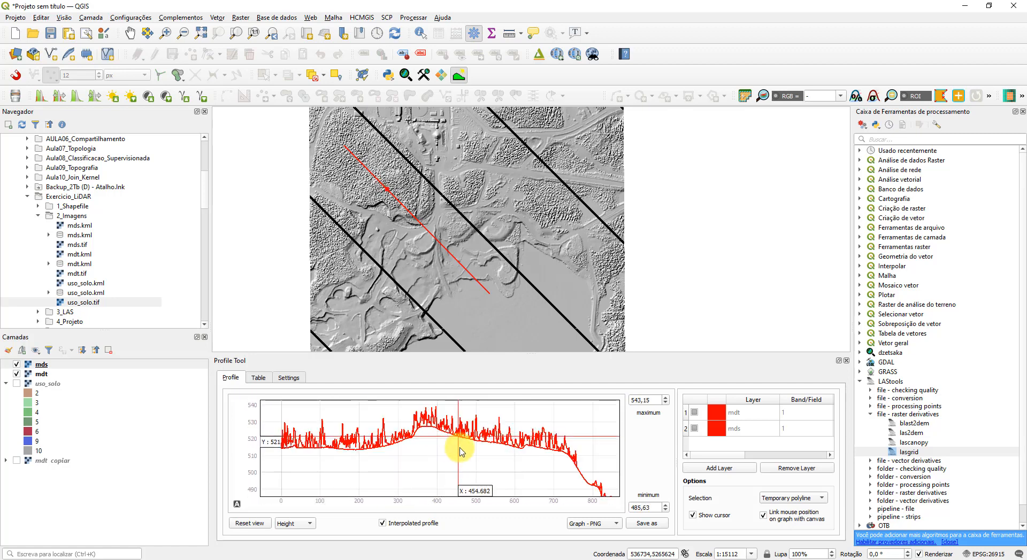
{"action": "left_click", "coordinate": [716, 427]}
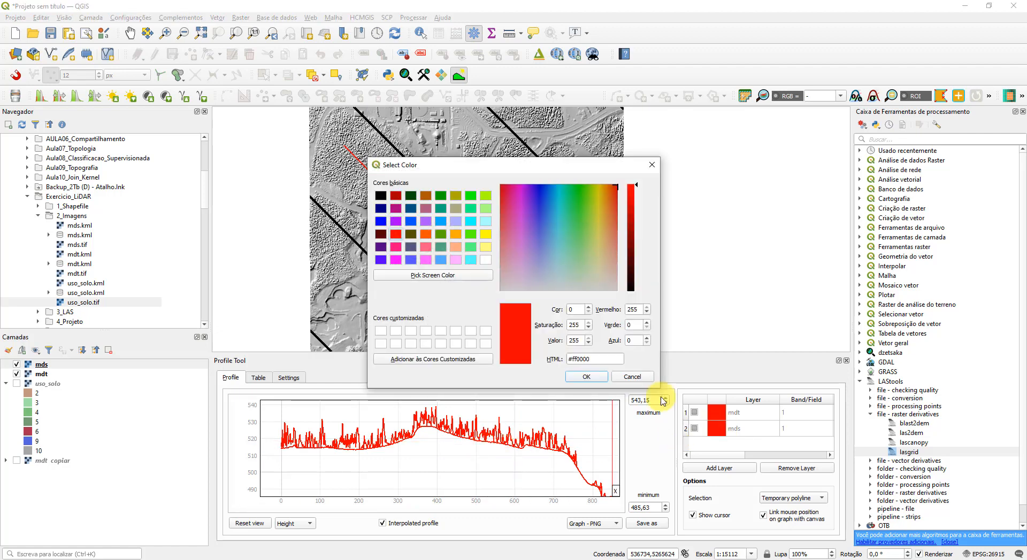
{"action": "left_click_drag", "start_coordinate": [577, 226], "coordinate": [579, 190]}
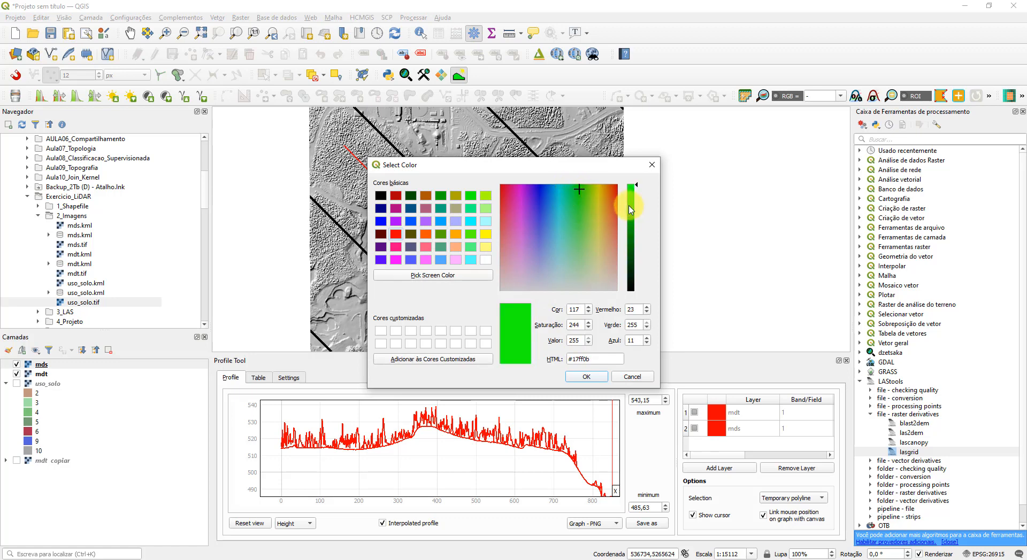
{"action": "left_click", "coordinate": [639, 214]}
{"action": "left_click", "coordinate": [587, 377]}
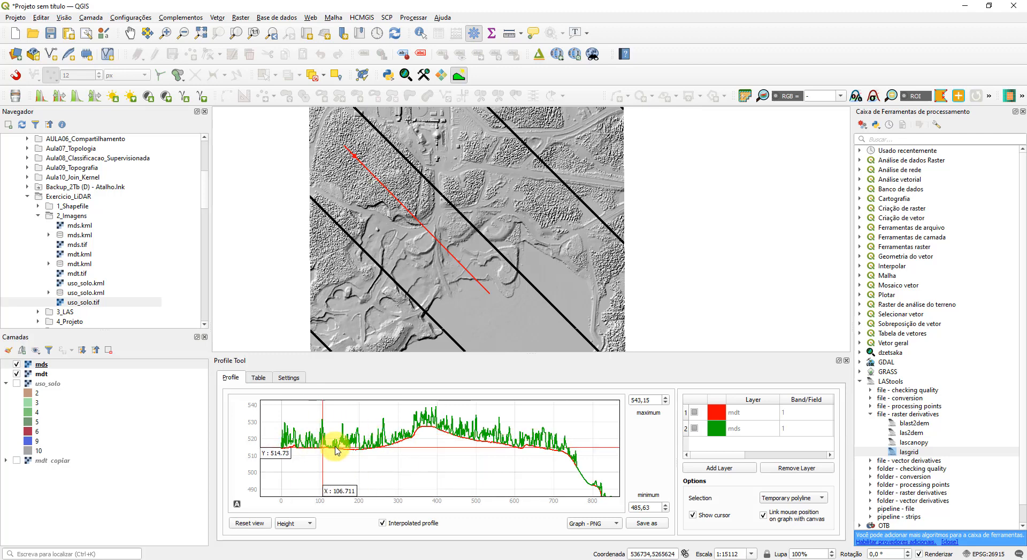
Examine the mdt and mds curves along the slope and the flat stretch of the profile, and close the terrain profile.
{"action": "left_click_drag", "start_coordinate": [561, 454], "coordinate": [443, 434]}
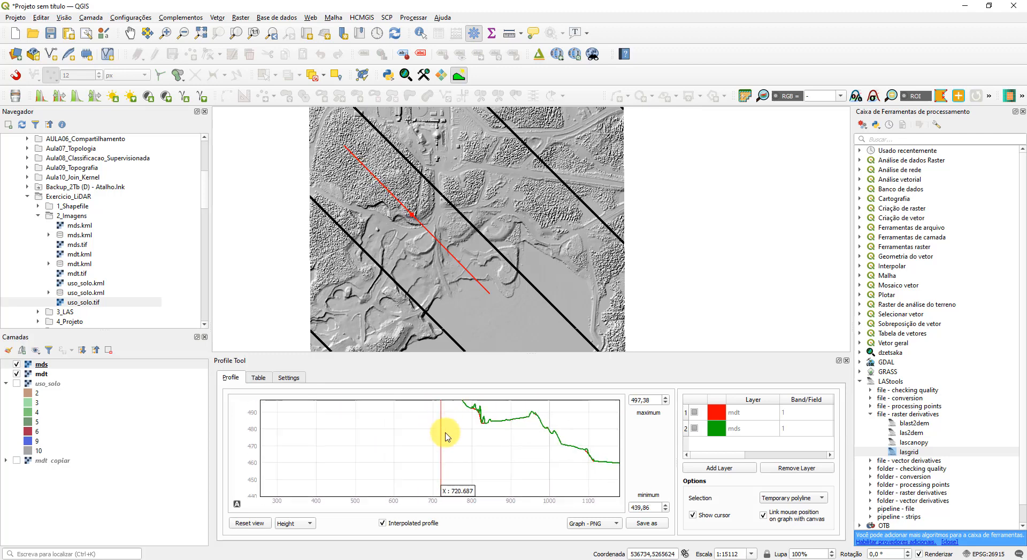
{"action": "scroll", "coordinate": [542, 450], "scroll_direction": "down", "scroll_amount": 1}
{"action": "scroll", "coordinate": [579, 458], "scroll_direction": "down", "scroll_amount": 1}
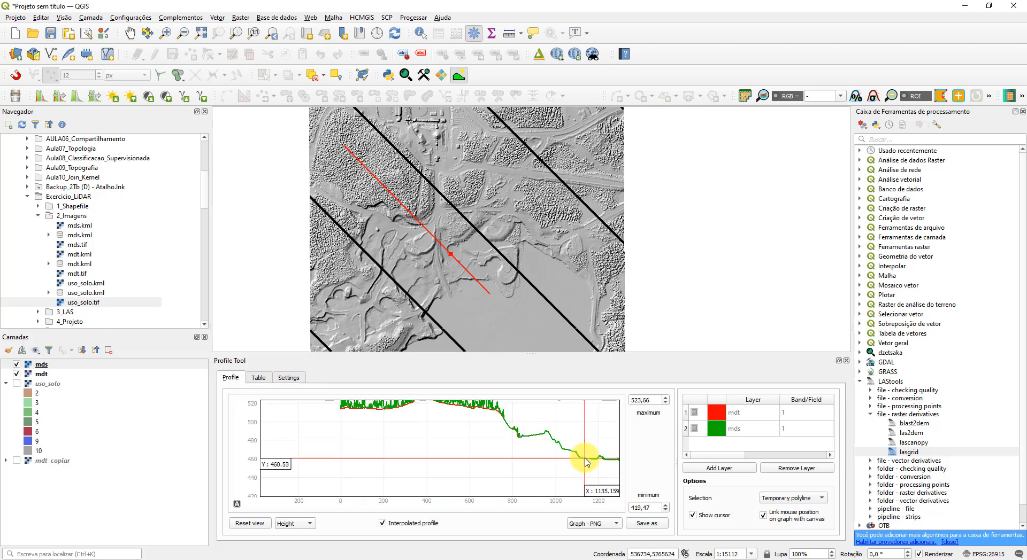
{"action": "left_click_drag", "start_coordinate": [586, 456], "coordinate": [583, 483]}
{"action": "scroll", "coordinate": [538, 463], "scroll_direction": "up", "scroll_amount": 1}
{"action": "scroll", "coordinate": [505, 452], "scroll_direction": "up", "scroll_amount": 1}
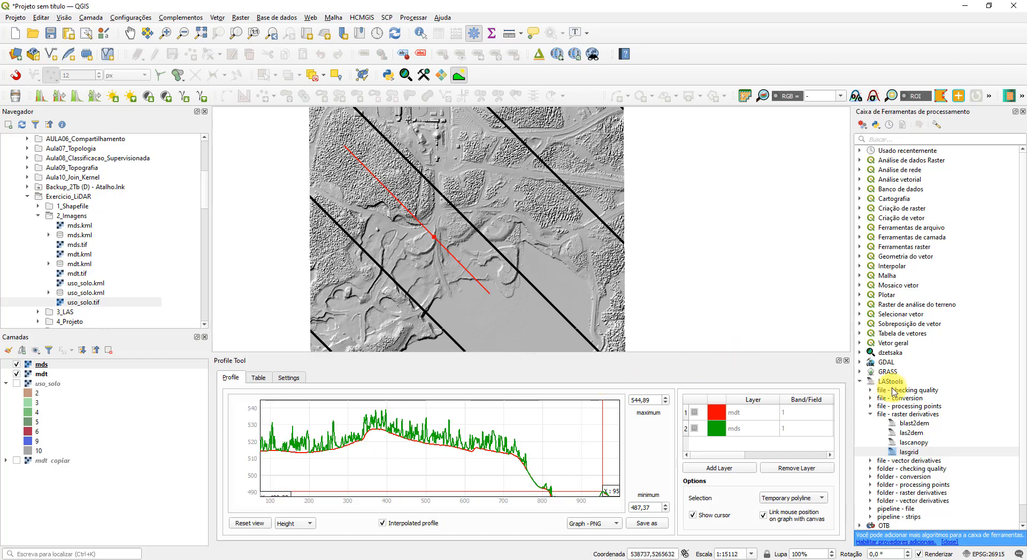
{"action": "left_click", "coordinate": [846, 361]}
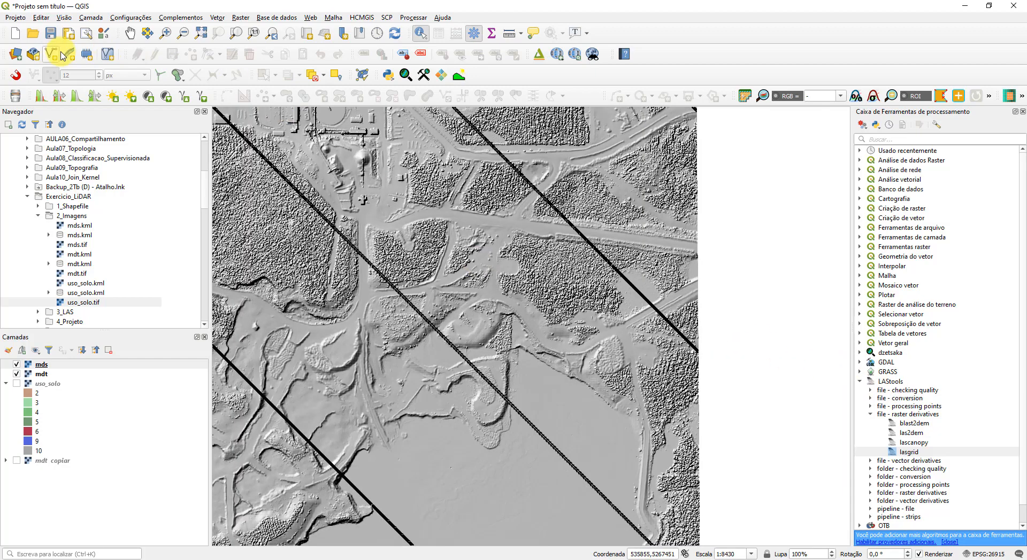
Start a new shapefile layer named linha_perfil, stored in the 1_Shapefile folder of Exercicio_LiDAR.
{"action": "left_click", "coordinate": [51, 54]}
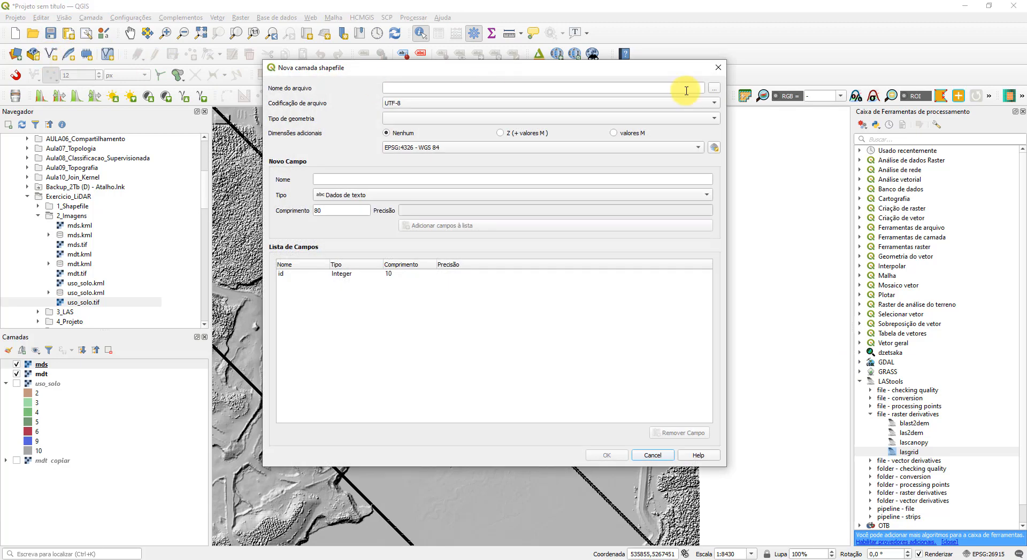
{"action": "left_click", "coordinate": [715, 88]}
{"action": "left_click", "coordinate": [429, 103]}
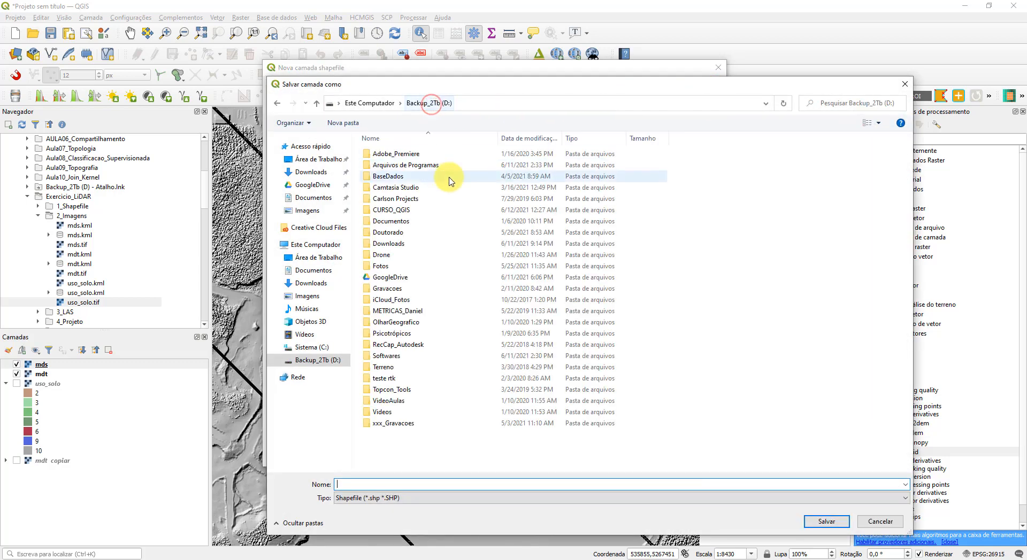
{"action": "double_click", "coordinate": [398, 210]}
{"action": "left_click", "coordinate": [402, 267]}
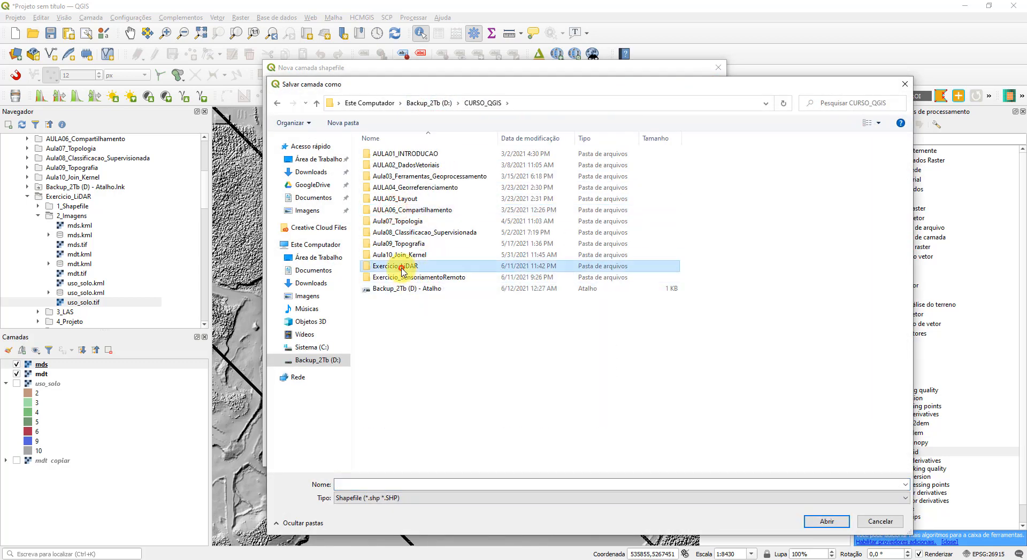
{"action": "double_click", "coordinate": [402, 267]}
{"action": "double_click", "coordinate": [385, 153]}
{"action": "left_click", "coordinate": [443, 484]}
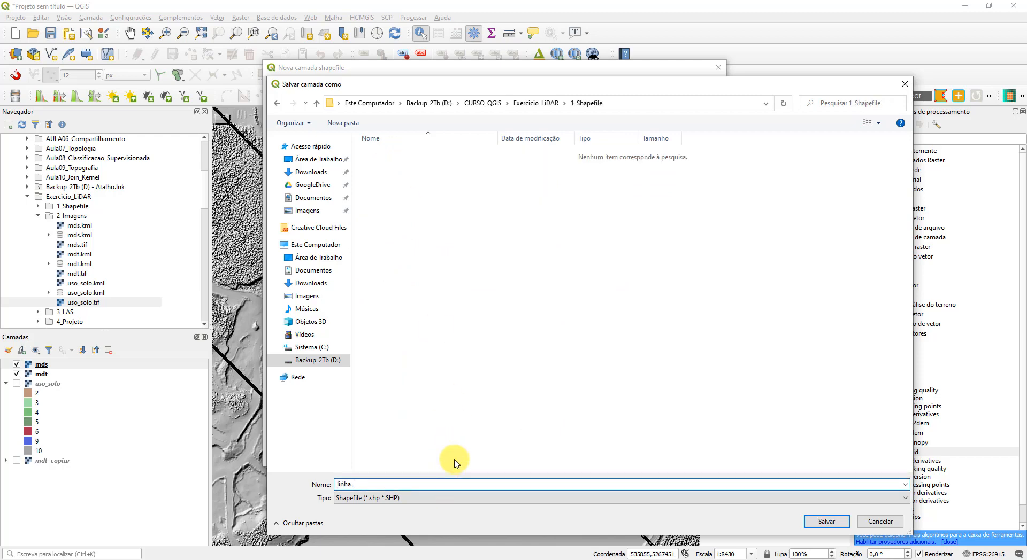
{"action": "type", "text": "linha_perfil"}
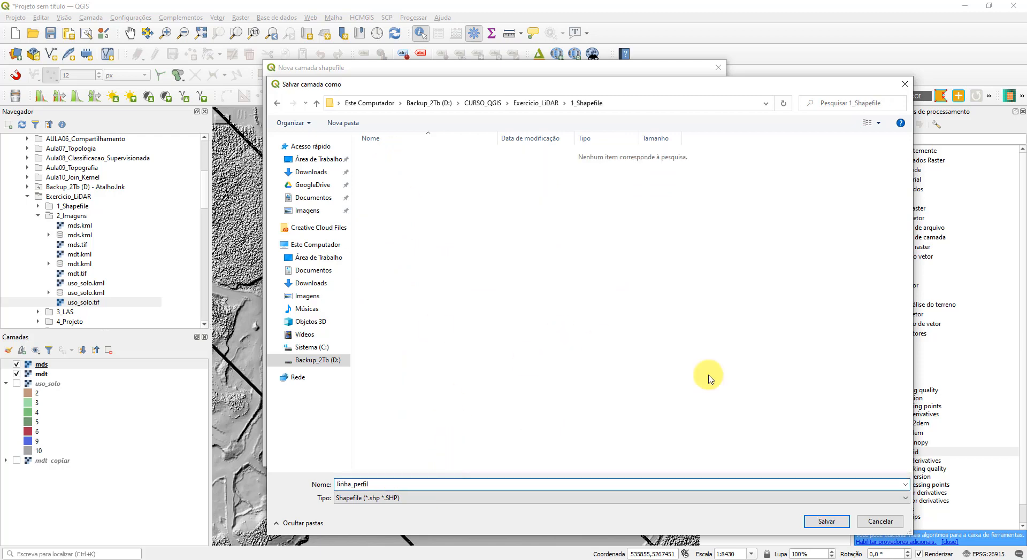
{"action": "left_click", "coordinate": [826, 522]}
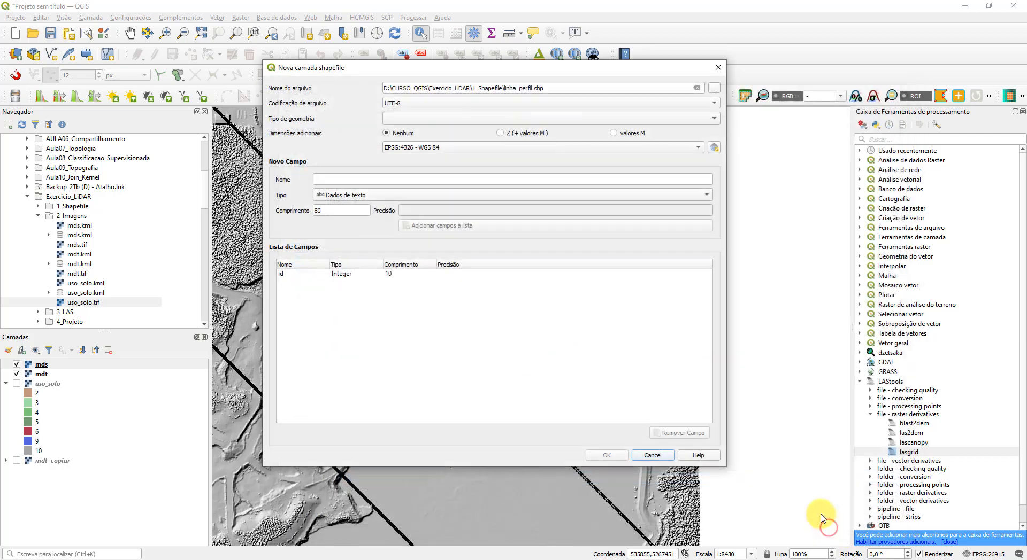
Create the linha_perfil shapefile with line geometry (Linha) and the project CRS EPSG:26915 - NAD83 / UTM zone 15N.
{"action": "left_click", "coordinate": [420, 119]}
{"action": "left_click", "coordinate": [429, 155]}
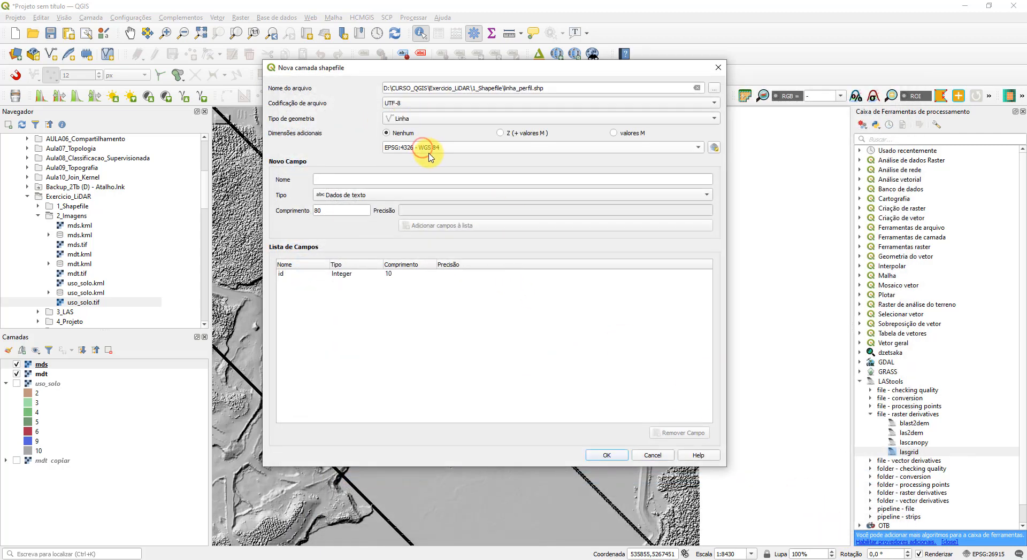
{"action": "left_click", "coordinate": [471, 150]}
{"action": "left_click", "coordinate": [536, 160]}
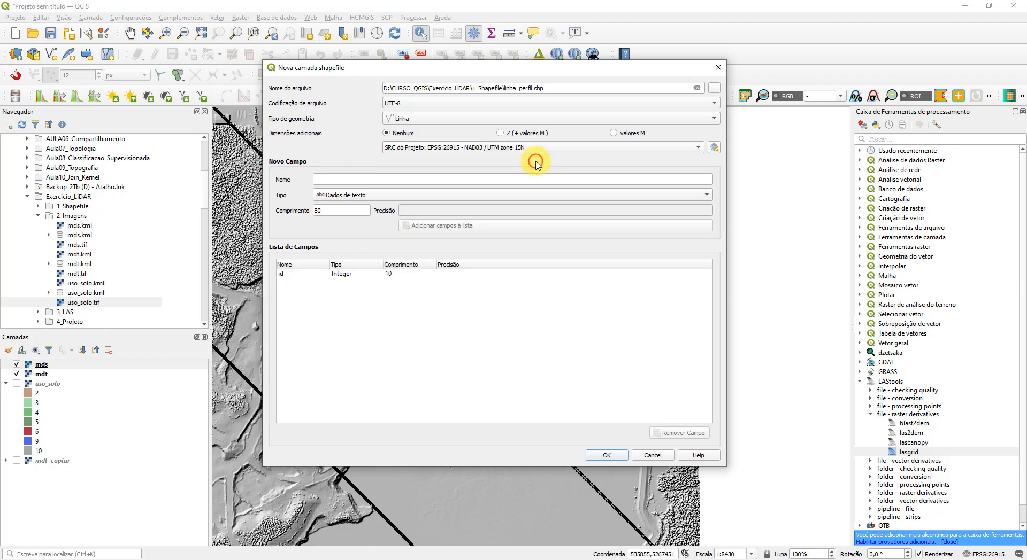
{"action": "left_click", "coordinate": [606, 456]}
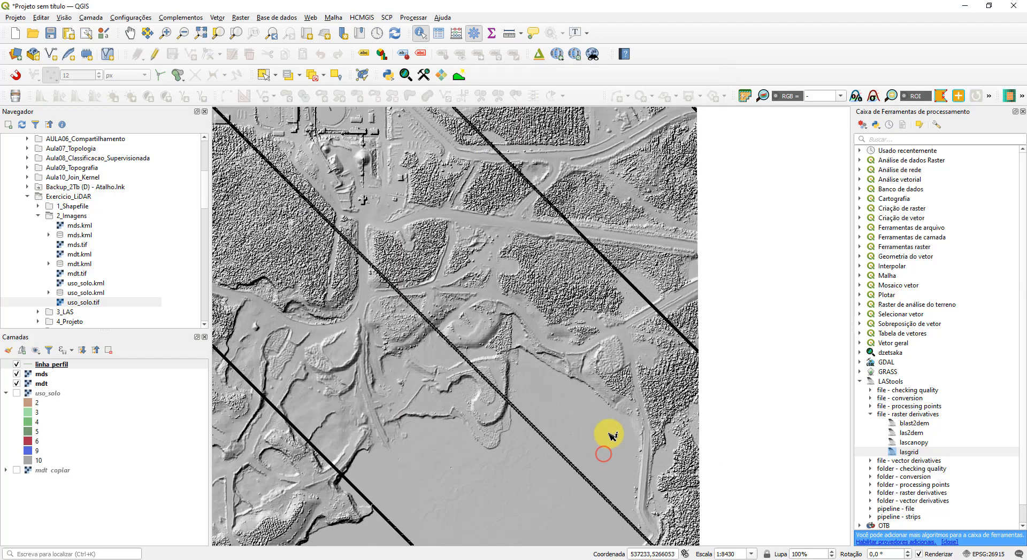
Make linha_perfil editable and draw a straight diagonal line from the raster's northwestern corner to its southeastern edge, leaving the id empty.
{"action": "left_click_drag", "start_coordinate": [469, 298], "coordinate": [541, 201]}
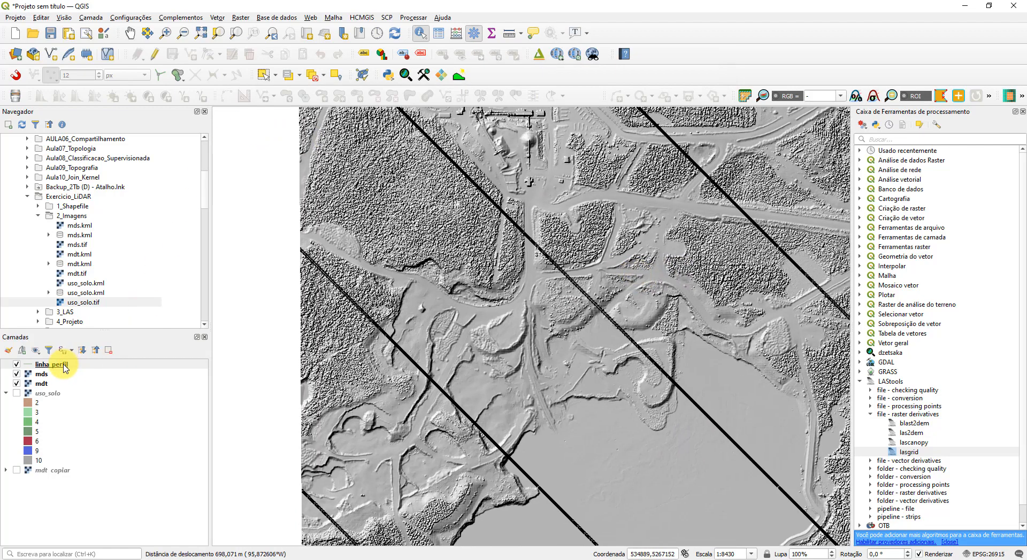
{"action": "left_click", "coordinate": [63, 366]}
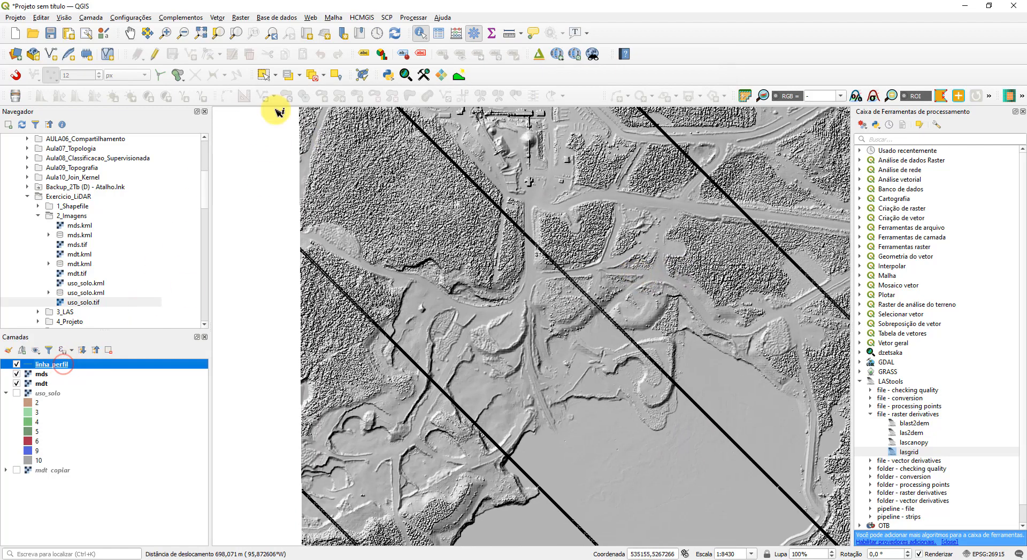
{"action": "left_click", "coordinate": [154, 56]}
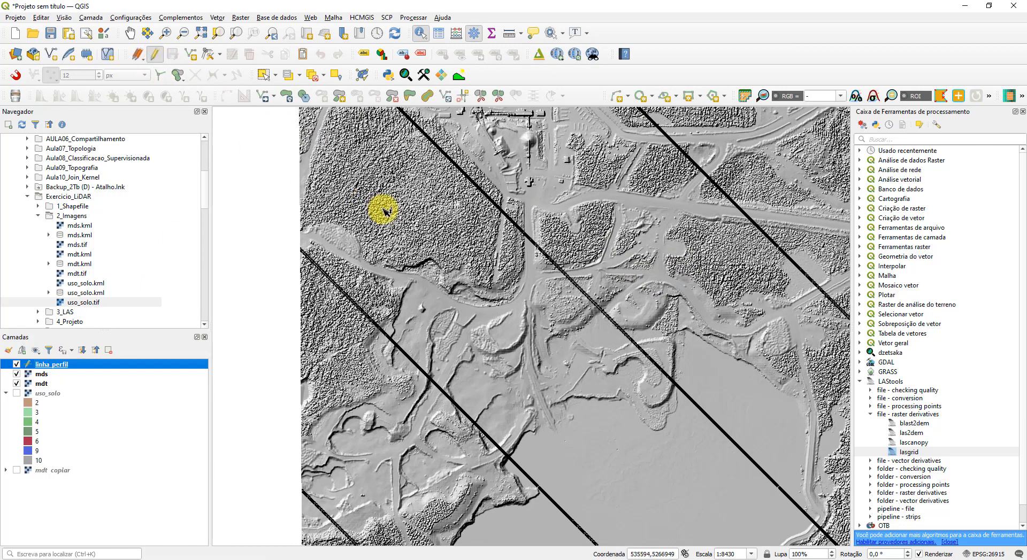
{"action": "left_click", "coordinate": [190, 57]}
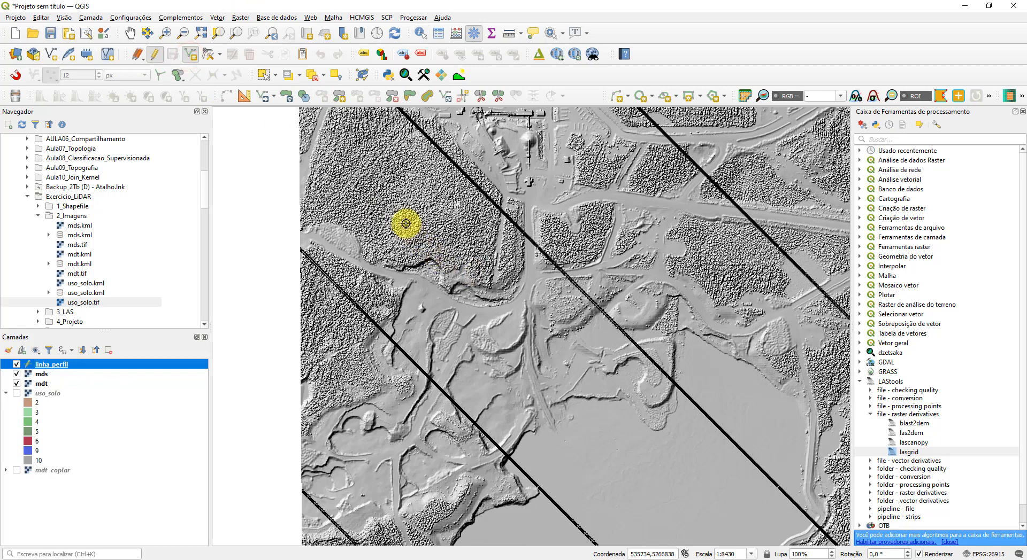
{"action": "scroll", "coordinate": [345, 149], "scroll_direction": "down", "scroll_amount": 1}
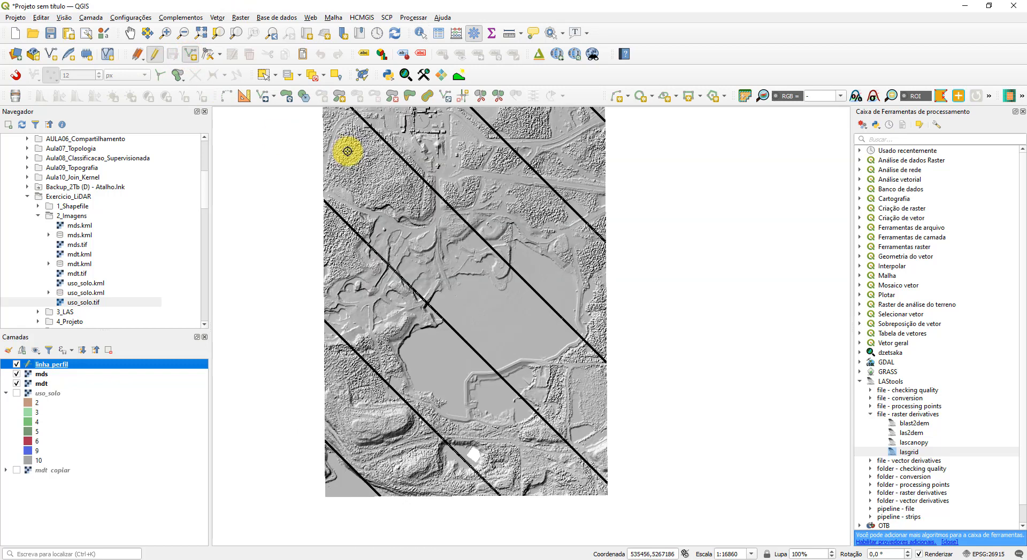
{"action": "scroll", "coordinate": [347, 151], "scroll_direction": "up", "scroll_amount": 1}
{"action": "scroll", "coordinate": [350, 153], "scroll_direction": "down", "scroll_amount": 1}
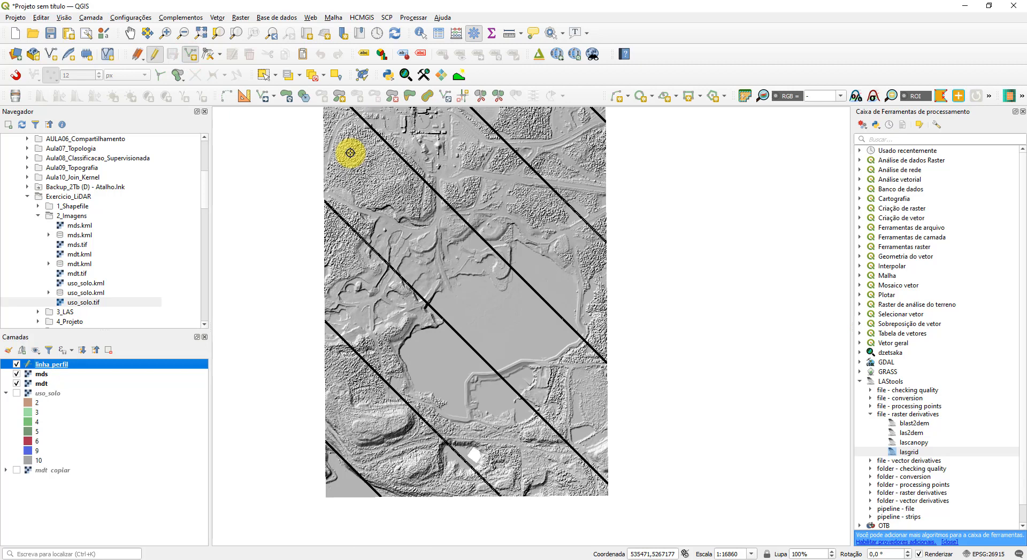
{"action": "left_click", "coordinate": [329, 119]}
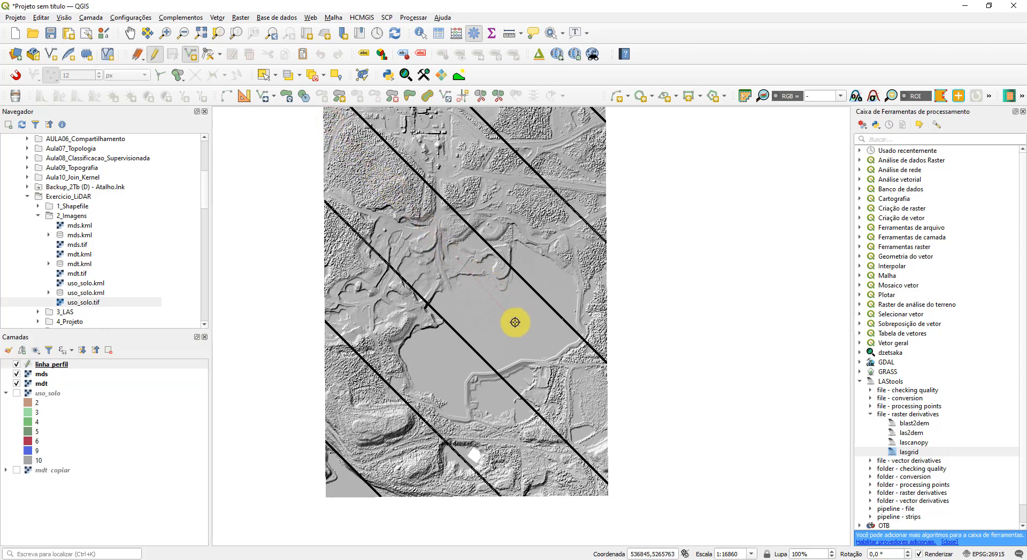
{"action": "right_click", "coordinate": [598, 403]}
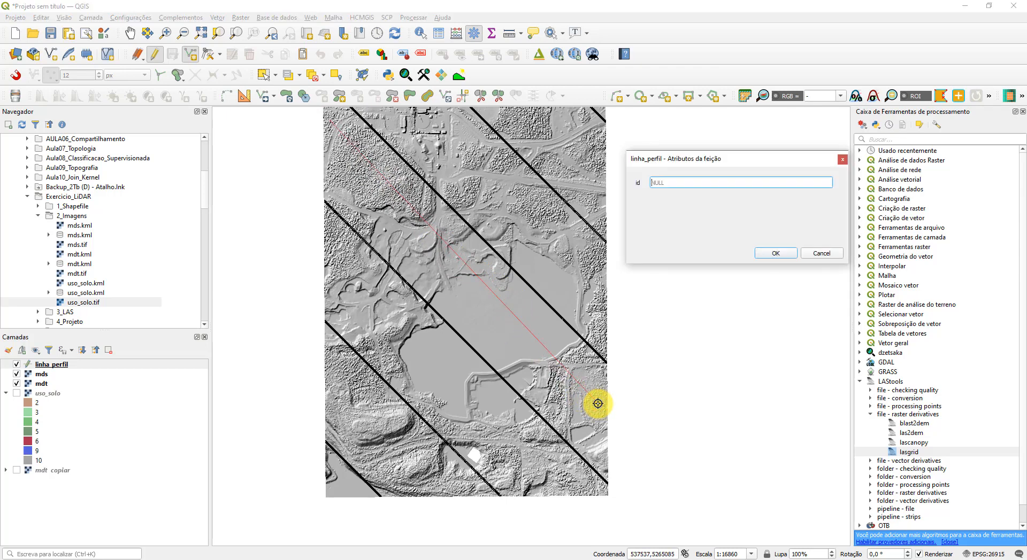
{"action": "left_click", "coordinate": [776, 255]}
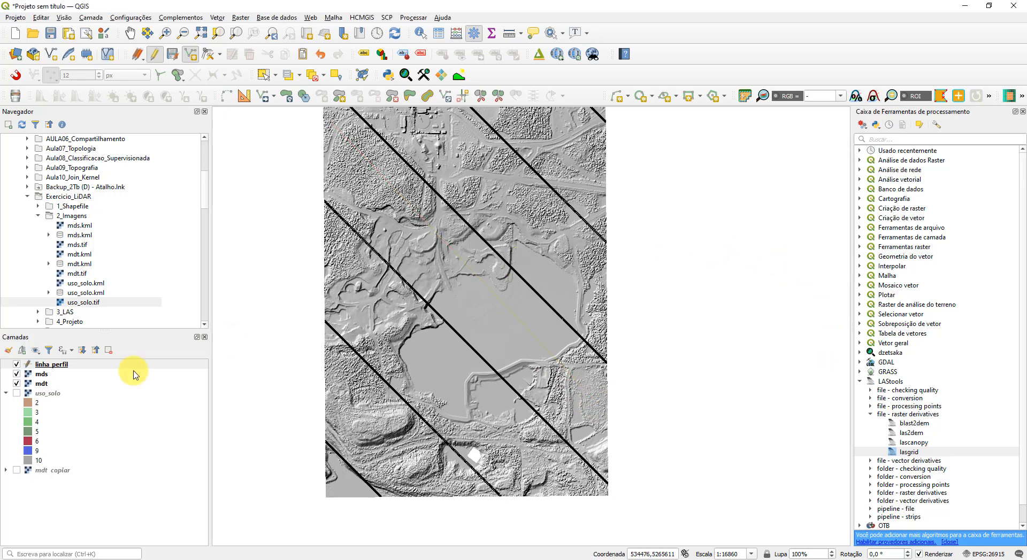
Set the linha_perfil line symbol to a stroke width of 0.46 mm and a black color.
{"action": "left_click", "coordinate": [48, 366]}
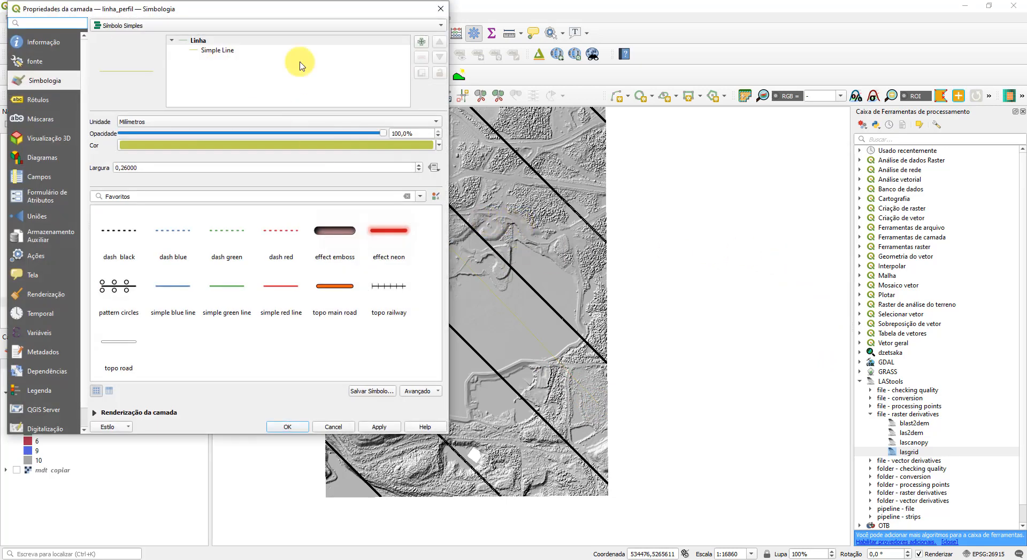
{"action": "left_click_drag", "start_coordinate": [295, 11], "coordinate": [537, 92]}
{"action": "left_click", "coordinate": [473, 97]}
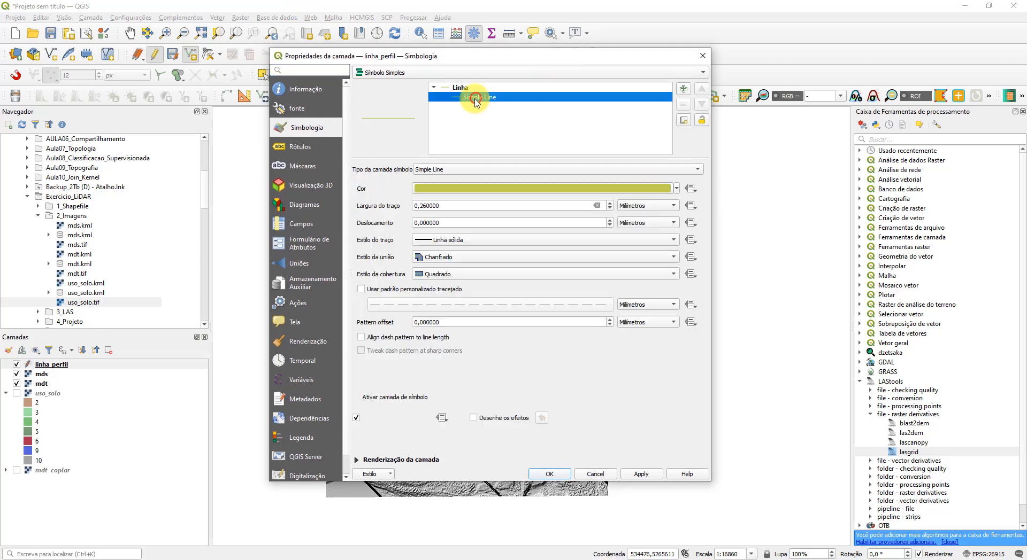
{"action": "left_click", "coordinate": [610, 203]}
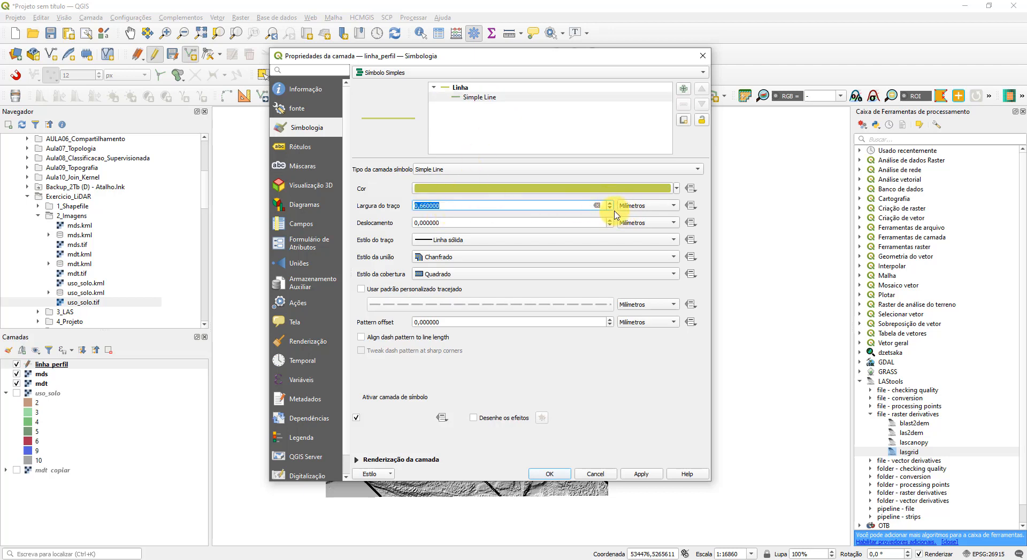
{"action": "left_click", "coordinate": [550, 474]}
Change the color of the linha_perfil line symbol to red.
{"action": "double_click", "coordinate": [50, 364]}
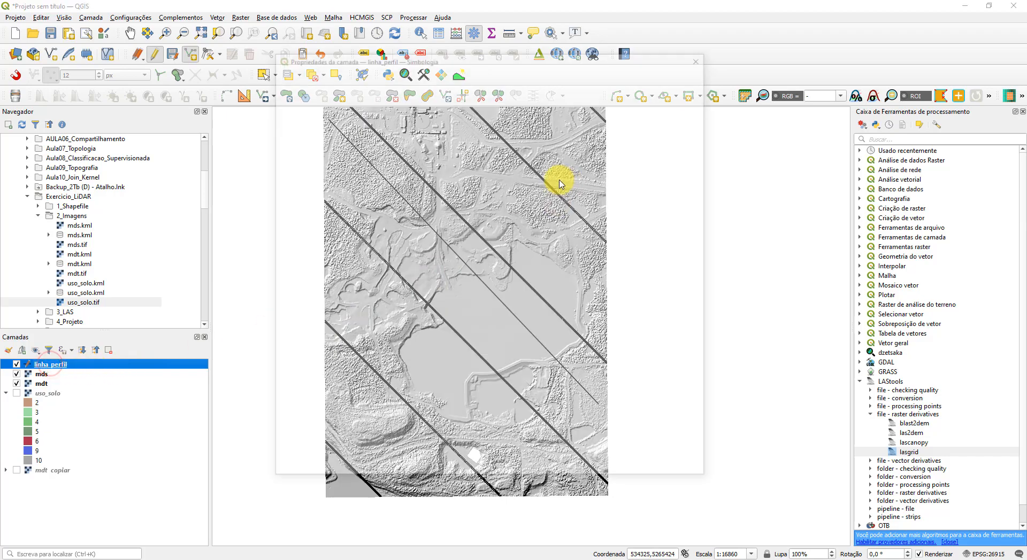
{"action": "left_click", "coordinate": [465, 197]}
{"action": "left_click", "coordinate": [658, 330]}
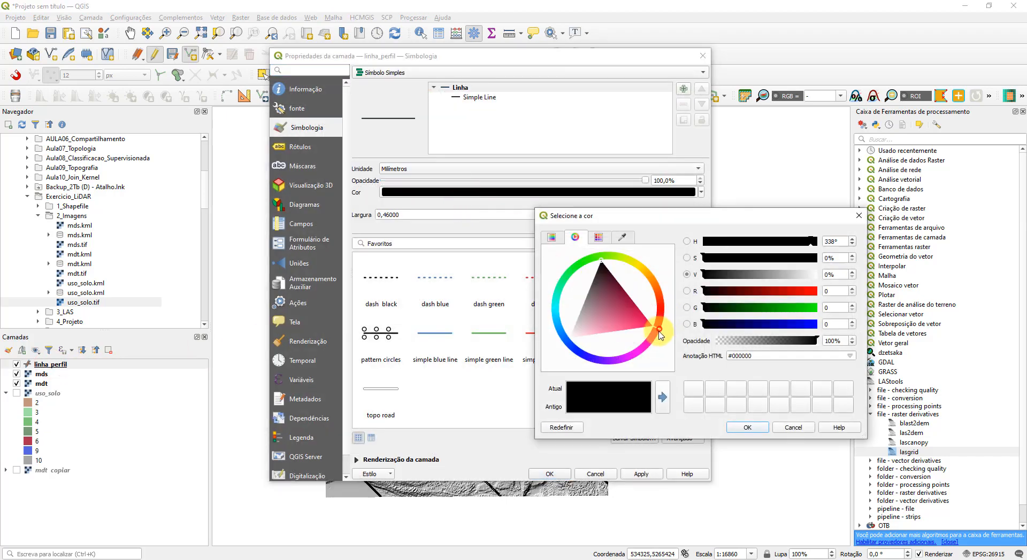
{"action": "left_click_drag", "start_coordinate": [641, 326], "coordinate": [698, 358]}
{"action": "left_click_drag", "start_coordinate": [657, 332], "coordinate": [662, 312]}
{"action": "left_click", "coordinate": [747, 428]}
{"action": "left_click", "coordinate": [560, 474]}
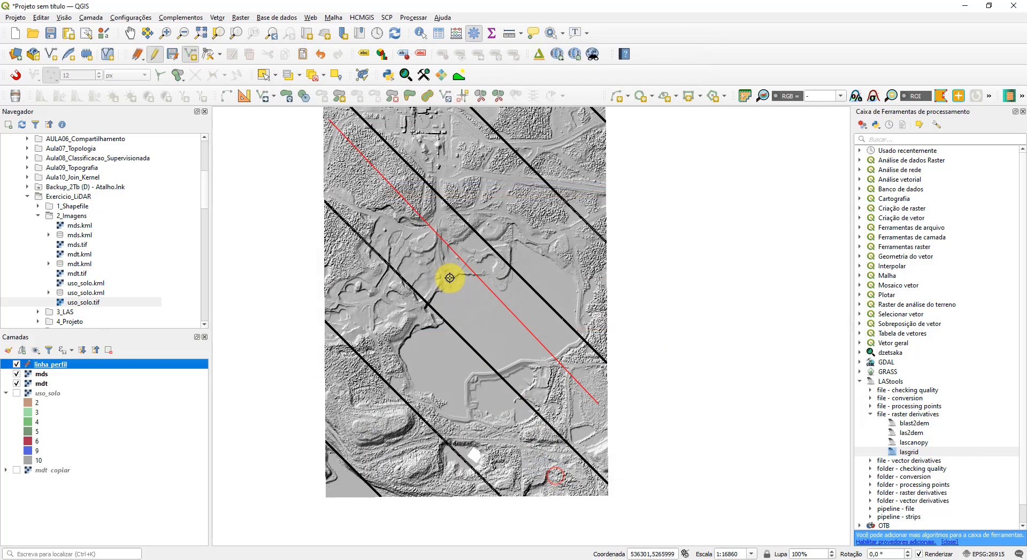
Stop editing the linha_perfil layer and save its changes.
{"action": "left_click_drag", "start_coordinate": [499, 289], "coordinate": [513, 317]}
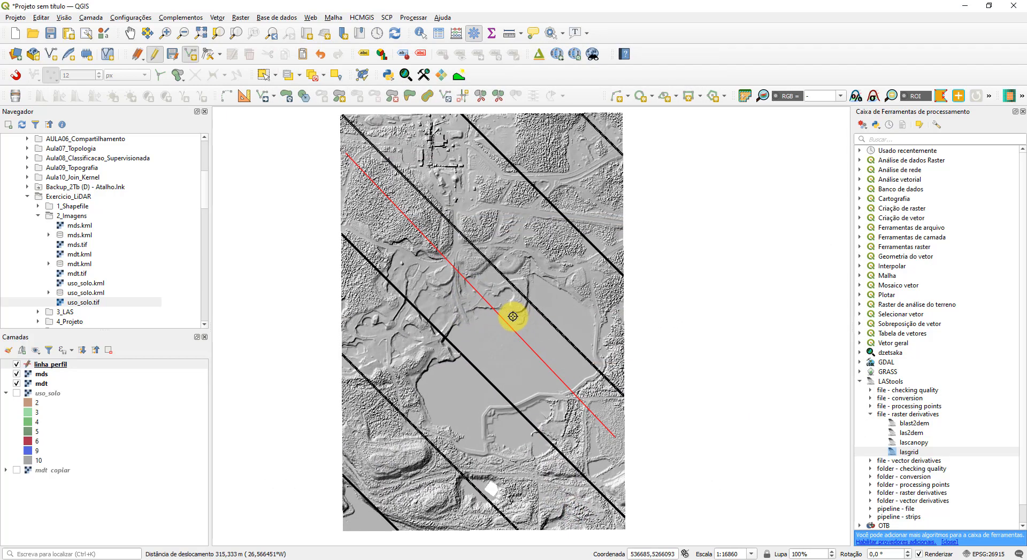
{"action": "left_click", "coordinate": [154, 55]}
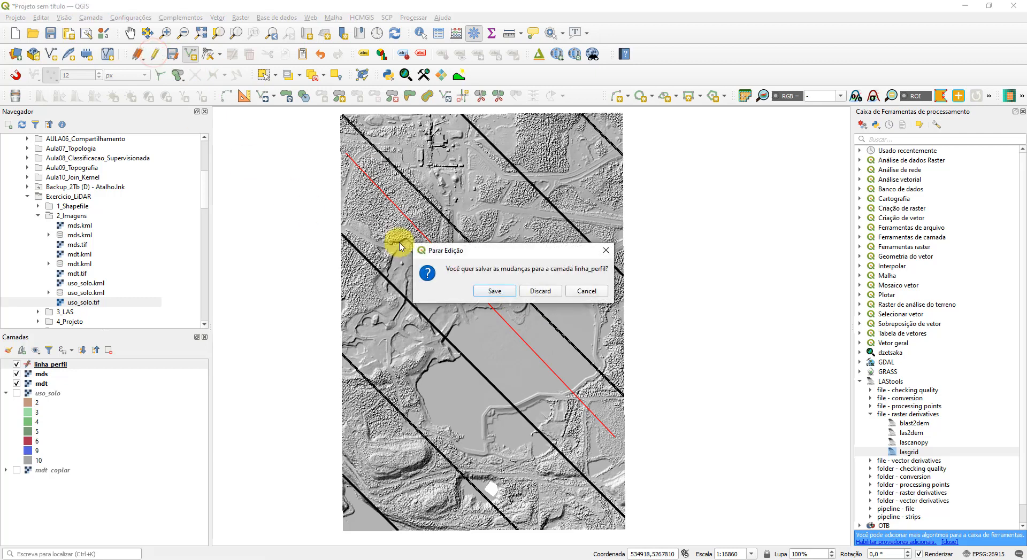
{"action": "left_click", "coordinate": [490, 295]}
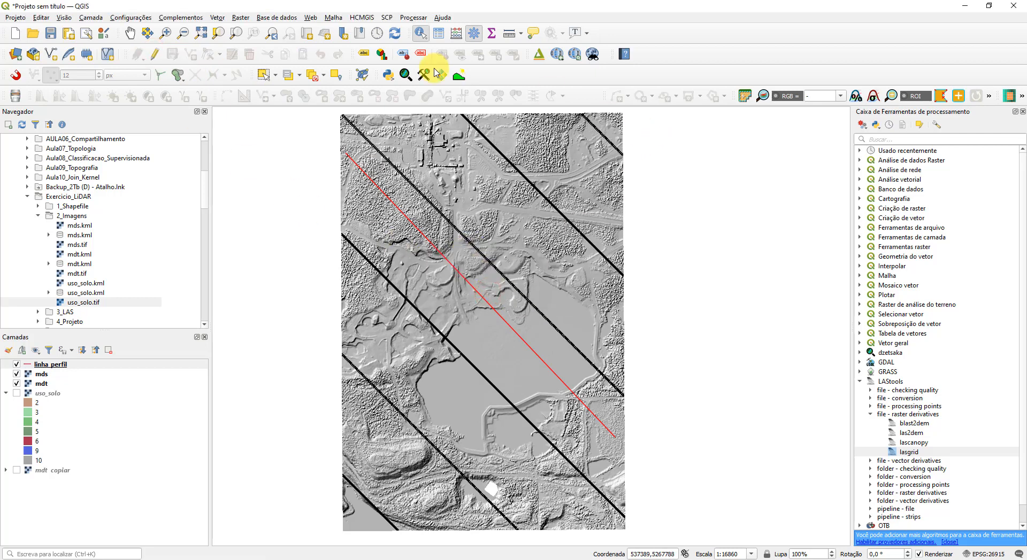
Start the Profile Tool and add the mdt and mds rasters to its profile layers.
{"action": "left_click", "coordinate": [458, 75]}
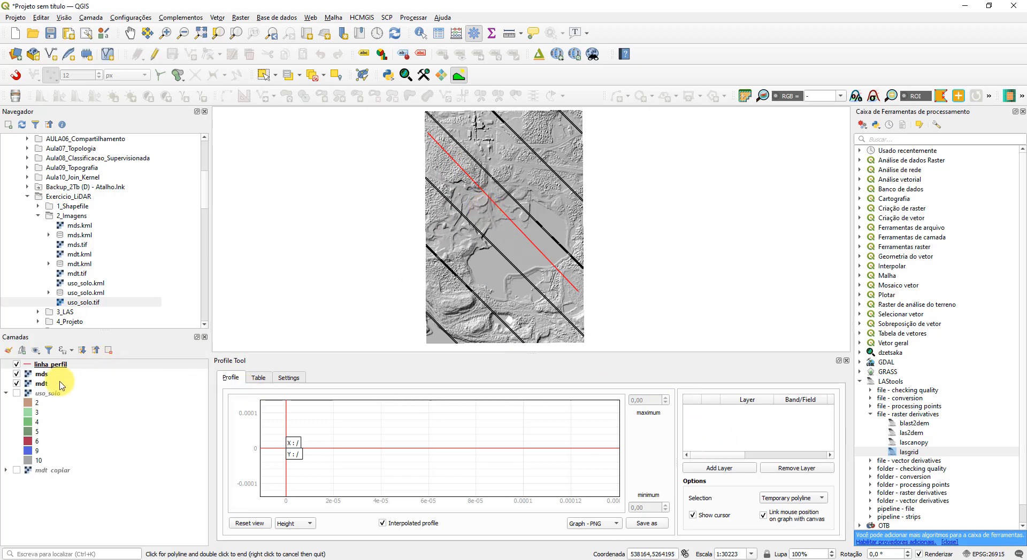
{"action": "left_click", "coordinate": [40, 384]}
{"action": "left_click", "coordinate": [720, 468]}
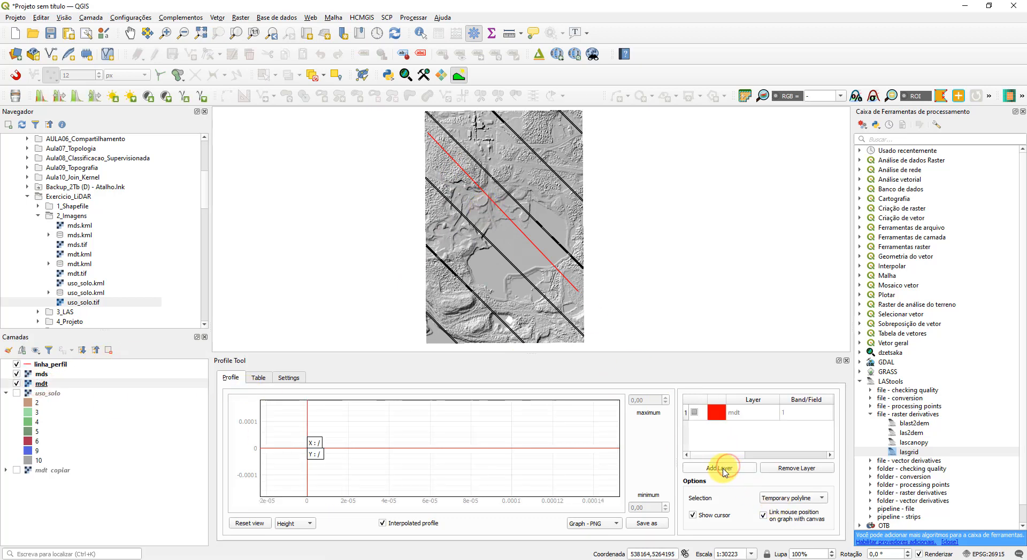
{"action": "left_click", "coordinate": [42, 374]}
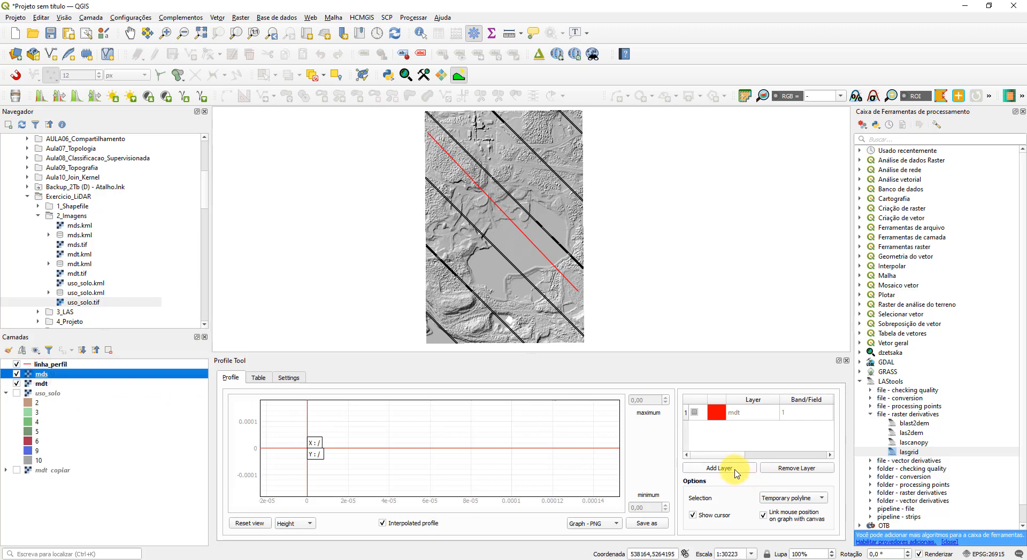
{"action": "left_click", "coordinate": [730, 470]}
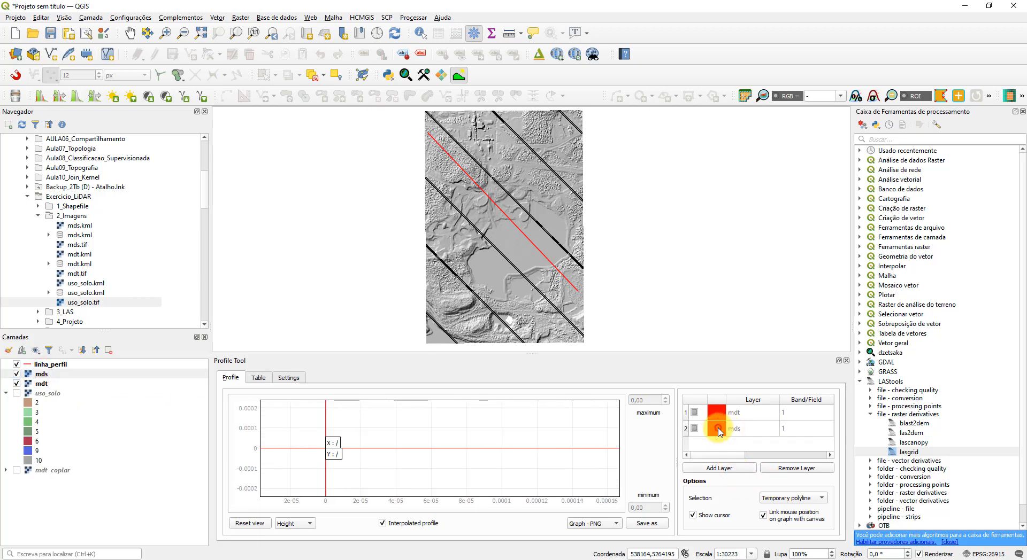
Change the mds profile curve color to the green #58a618.
{"action": "left_click", "coordinate": [719, 429]}
{"action": "left_click_drag", "start_coordinate": [581, 206], "coordinate": [635, 227]}
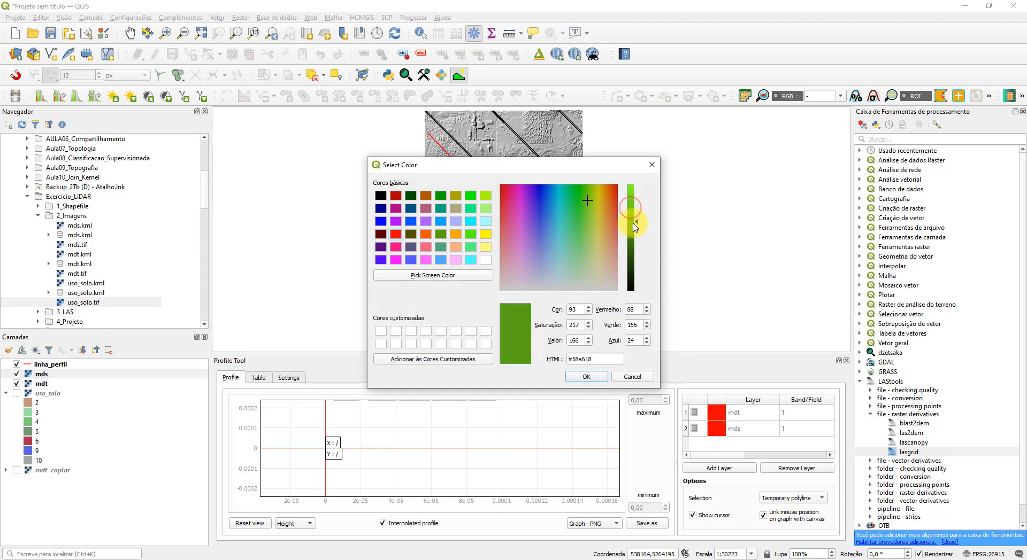
{"action": "left_click", "coordinate": [603, 379]}
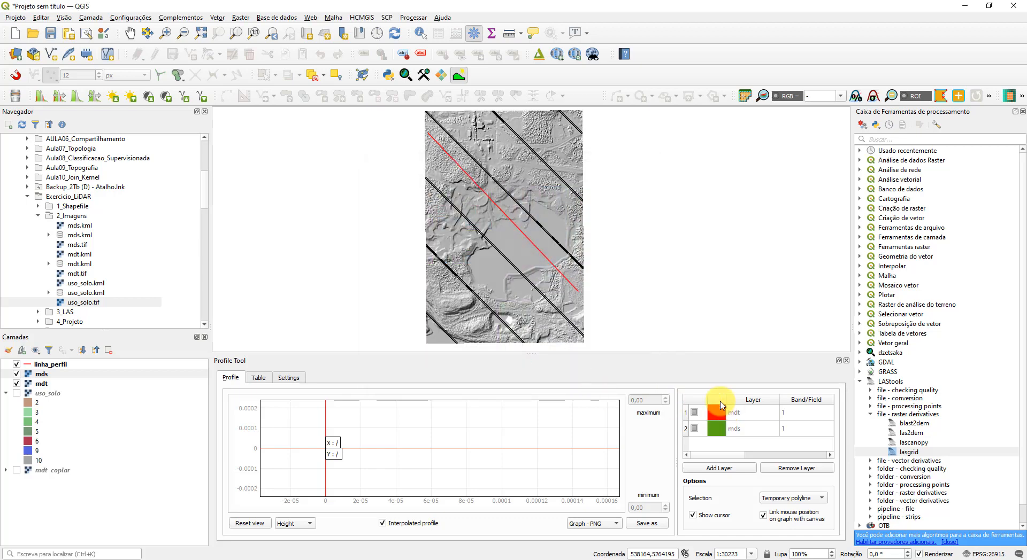
Set the profile selection to Selected layer, plot the profile along linha_perfil and enlarge the profile area.
{"action": "left_click", "coordinate": [818, 501]}
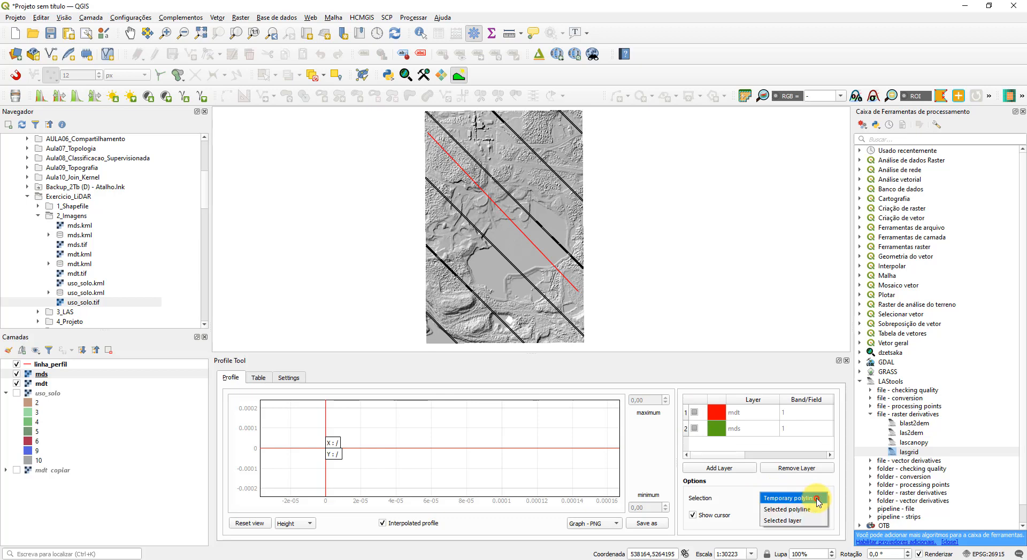
{"action": "left_click", "coordinate": [804, 522]}
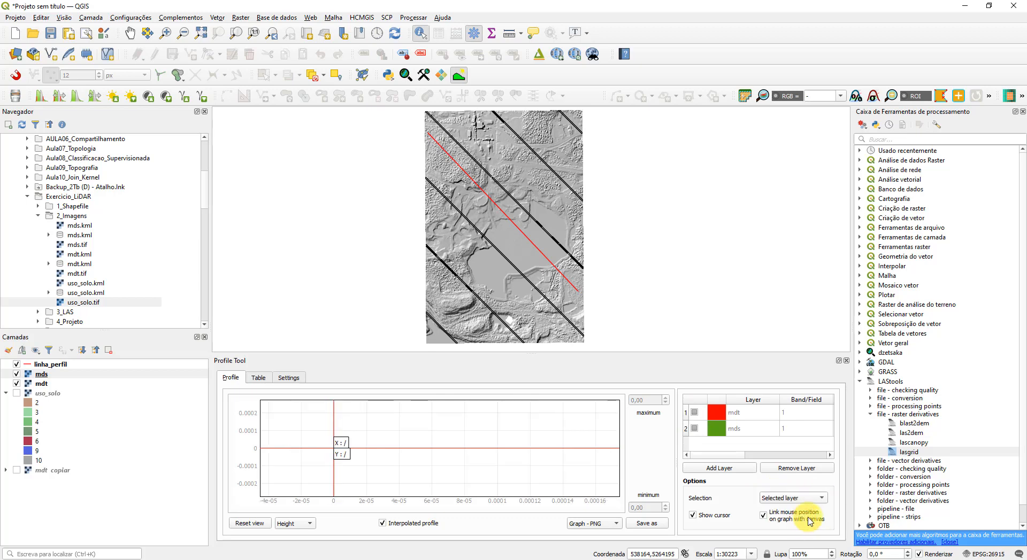
{"action": "left_click", "coordinate": [46, 366]}
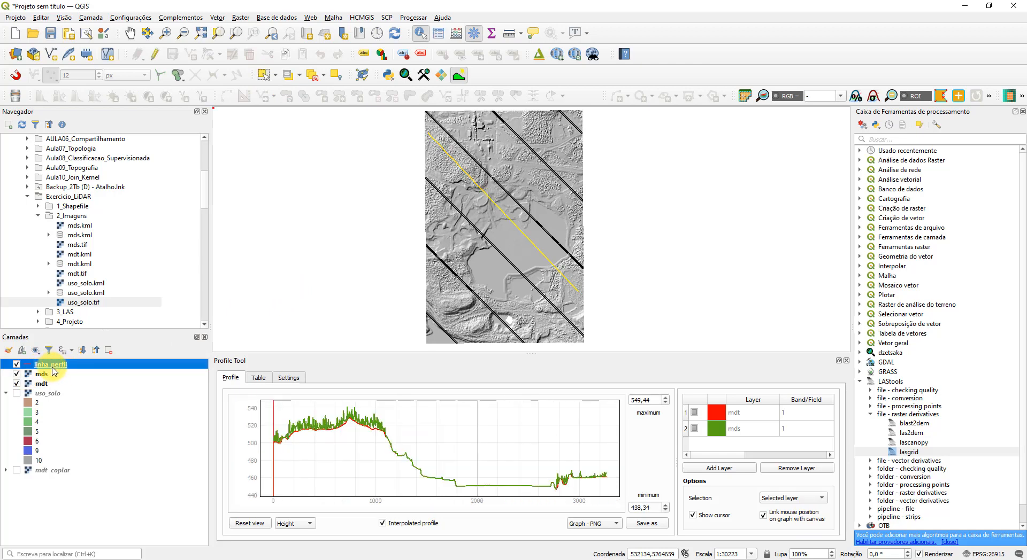
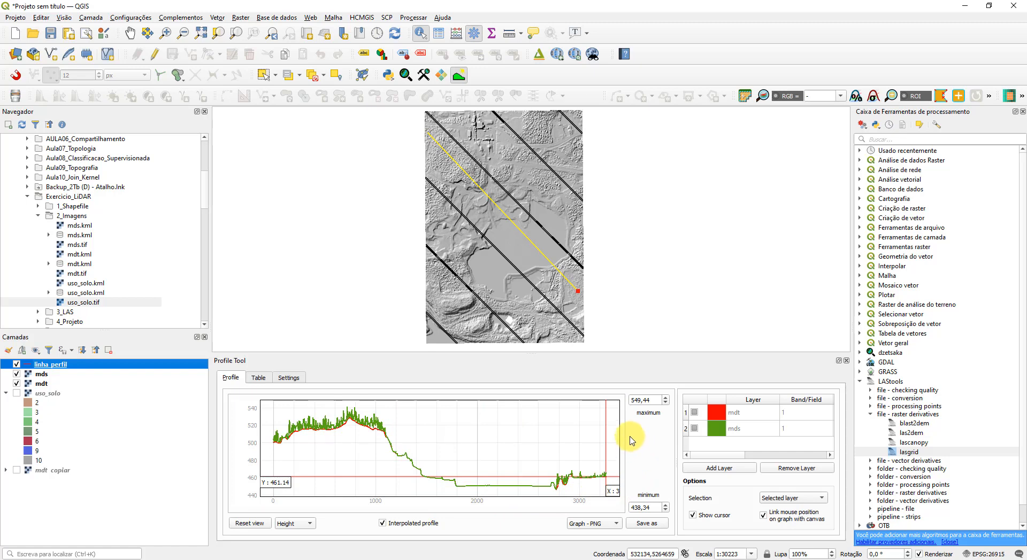
{"action": "mouse_move", "coordinate": [578, 353]}
{"action": "left_mouse_down"}
{"action": "mouse_move", "coordinate": [580, 318]}
{"action": "mouse_move", "coordinate": [579, 336]}
{"action": "left_mouse_up"}
Toggle the profile's cursor display and interpolated profile options off and back on to compare the graph.
{"action": "left_click", "coordinate": [692, 517]}
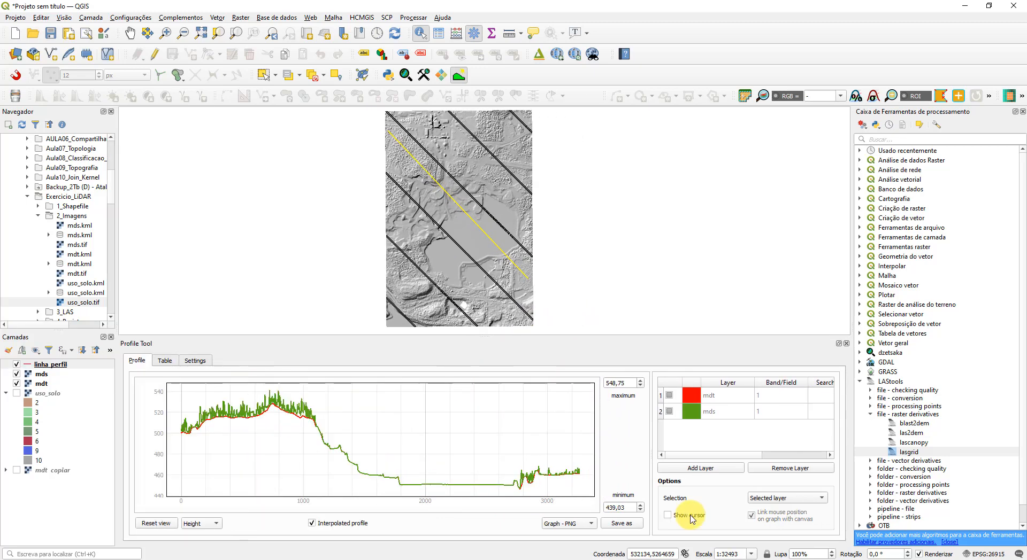
{"action": "left_click", "coordinate": [691, 517]}
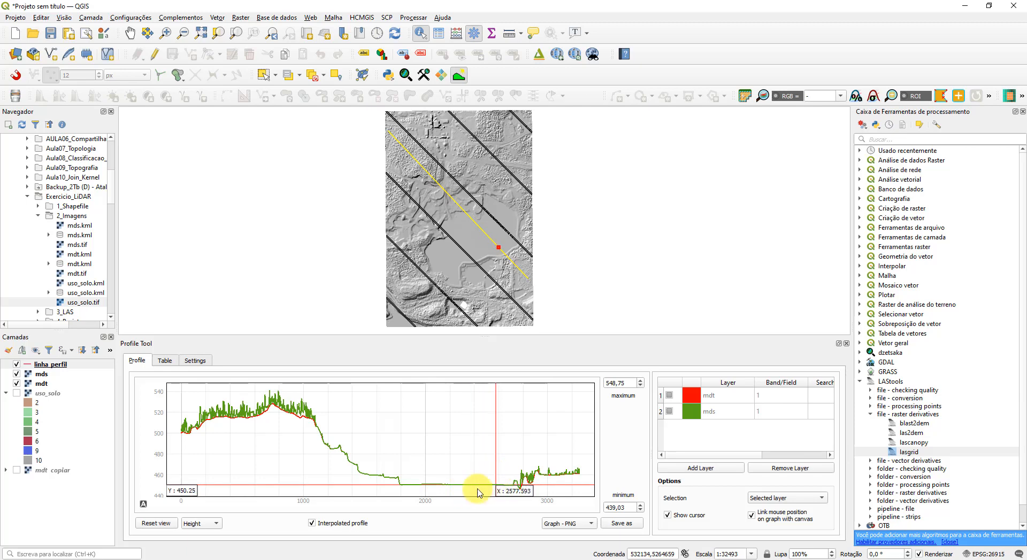
{"action": "left_click", "coordinate": [312, 524]}
{"action": "left_click", "coordinate": [313, 524]}
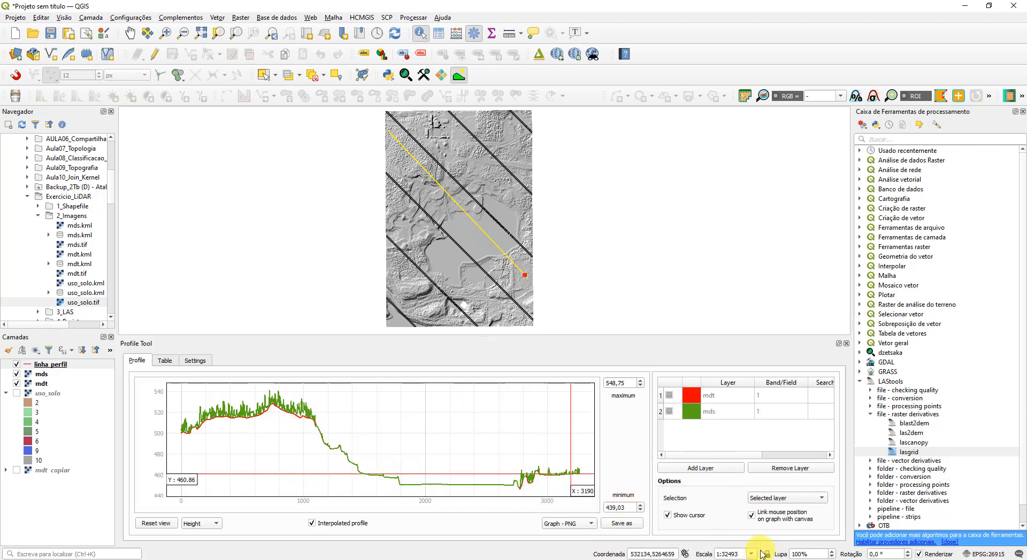
{"action": "left_click", "coordinate": [699, 520]}
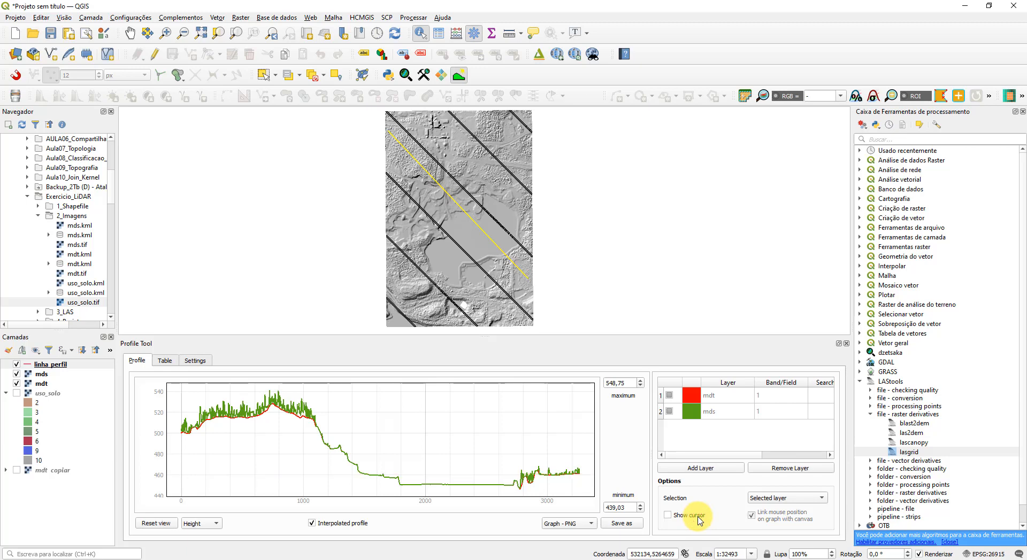
{"action": "left_click", "coordinate": [699, 520]}
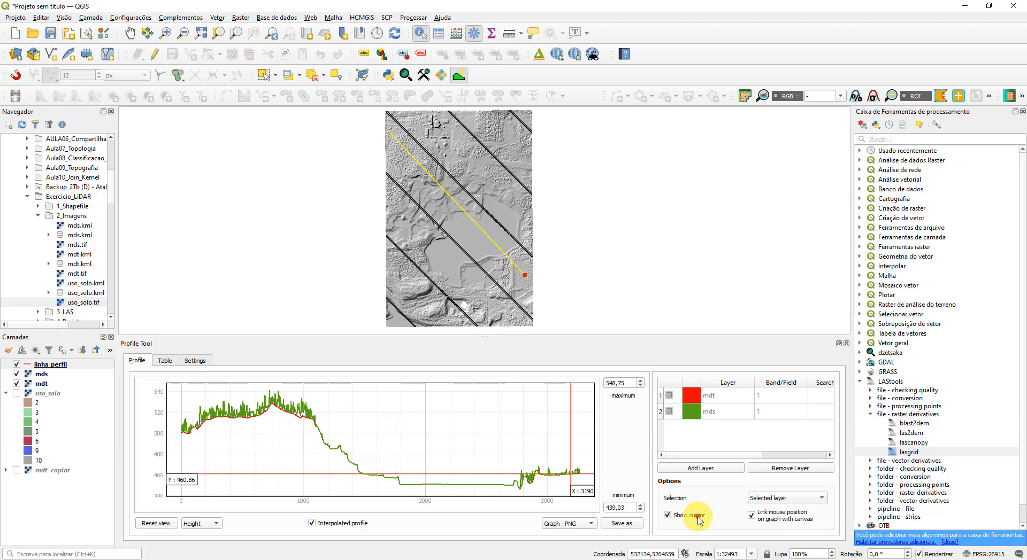
Hide the graph cursor and export the profile graph as a PNG named perfil_topografico in Exercicio_LiDAR's 6_Mapa folder.
{"action": "left_click", "coordinate": [700, 521]}
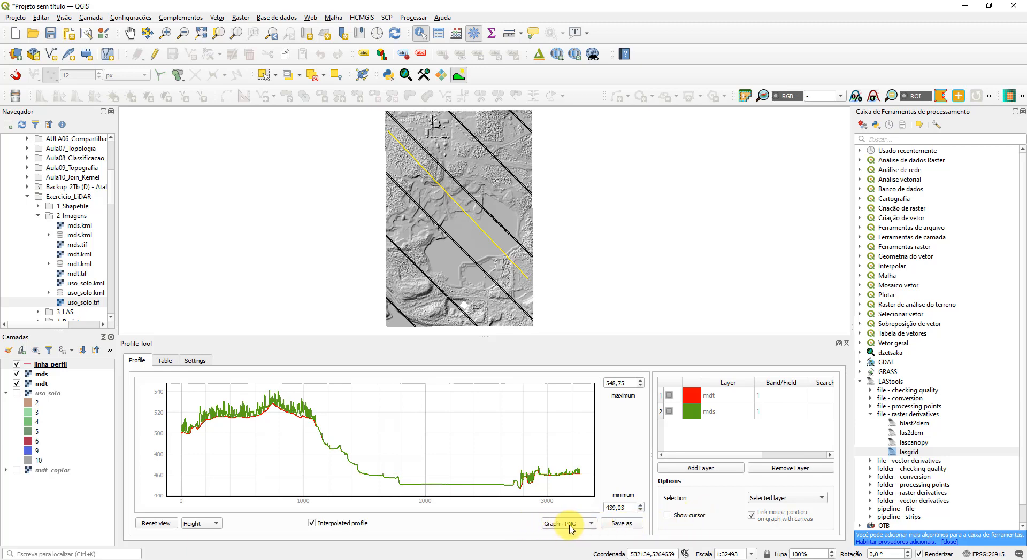
{"action": "left_click", "coordinate": [586, 529]}
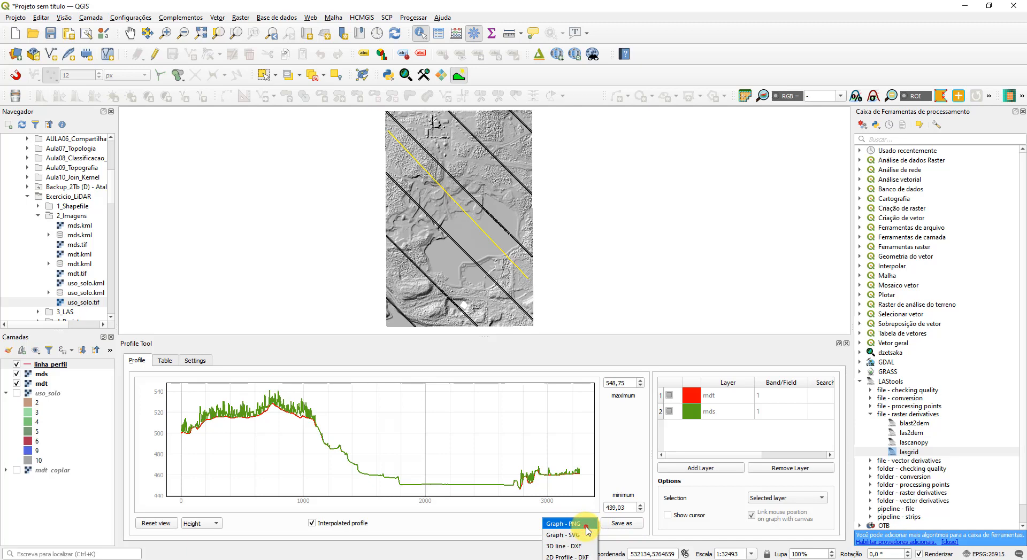
{"action": "left_click", "coordinate": [586, 525]}
{"action": "left_click", "coordinate": [619, 525]}
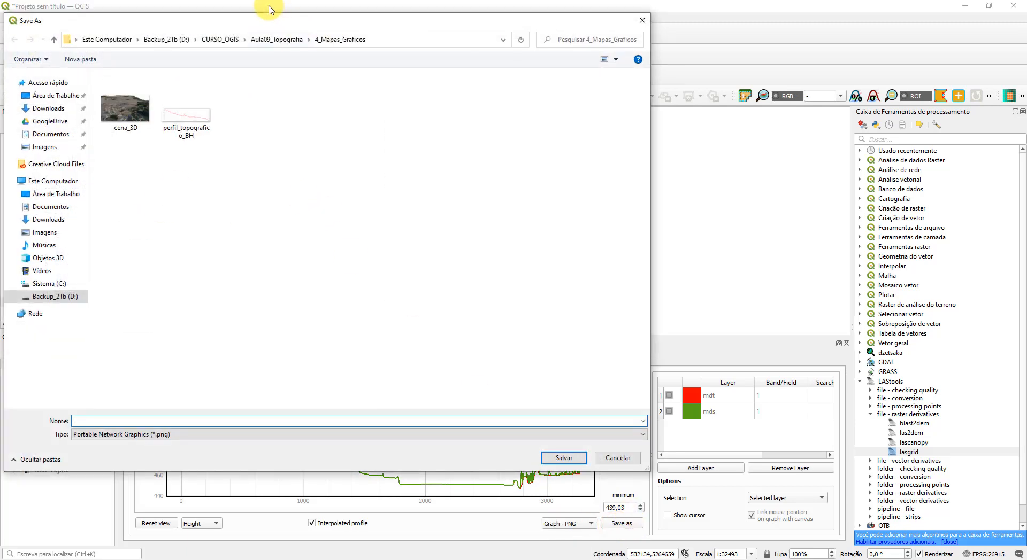
{"action": "left_click", "coordinate": [215, 40]}
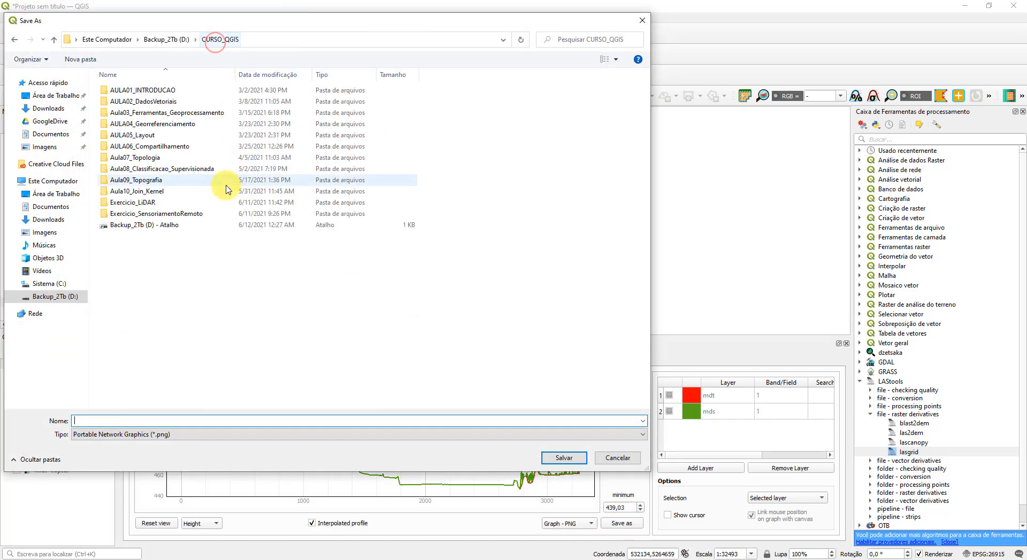
{"action": "double_click", "coordinate": [167, 205]}
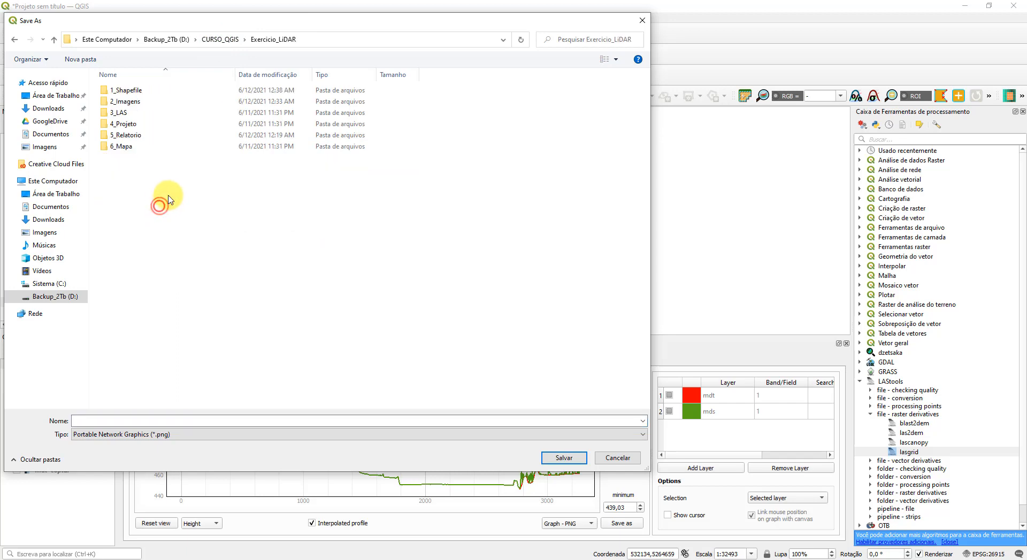
{"action": "double_click", "coordinate": [145, 146]}
{"action": "left_click", "coordinate": [269, 421]}
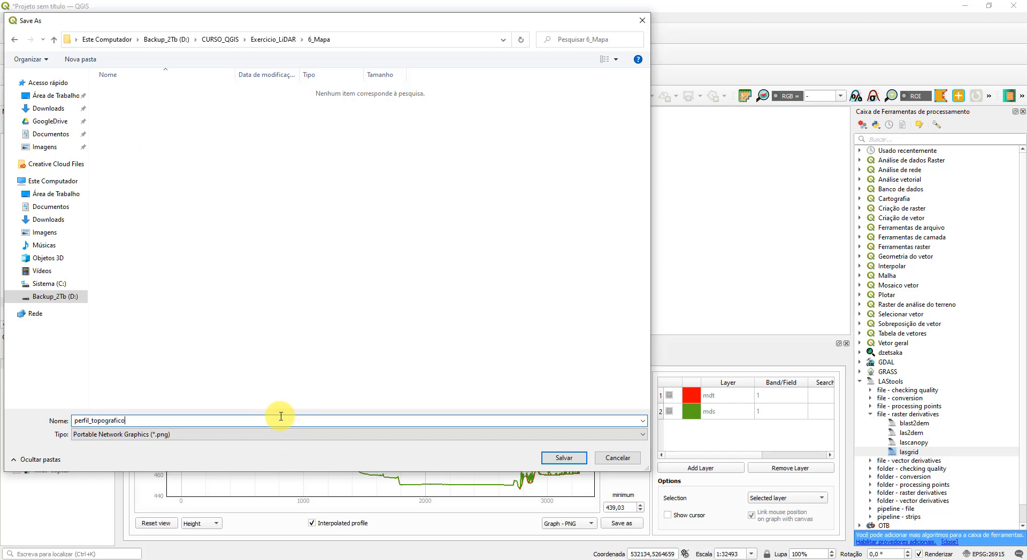
{"action": "type", "text": "perfil_topografico"}
{"action": "left_click", "coordinate": [563, 458]}
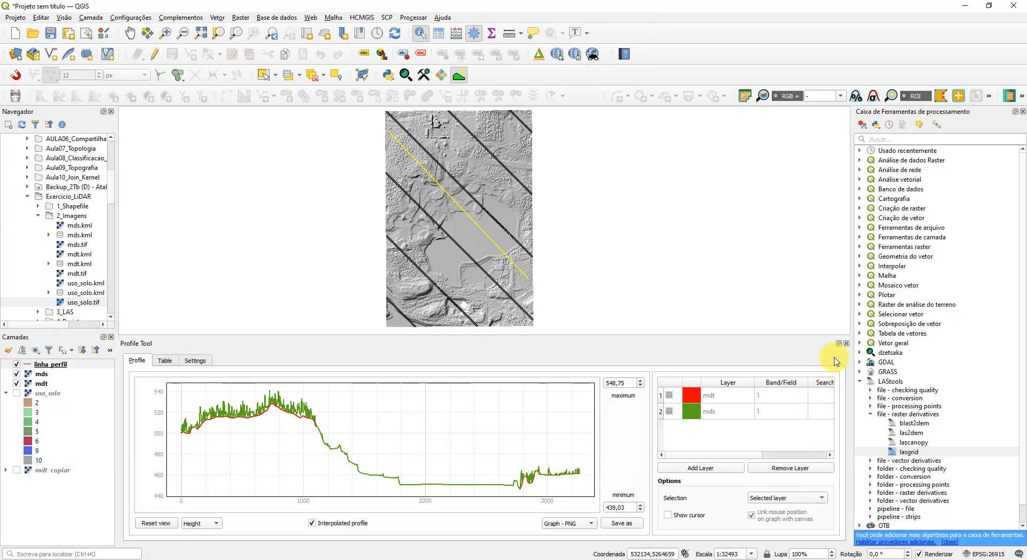
Close the Profile Tool and hide the mds and linha_perfil layers, leaving only mdt displayed.
{"action": "left_click_drag", "start_coordinate": [853, 347], "coordinate": [854, 346]}
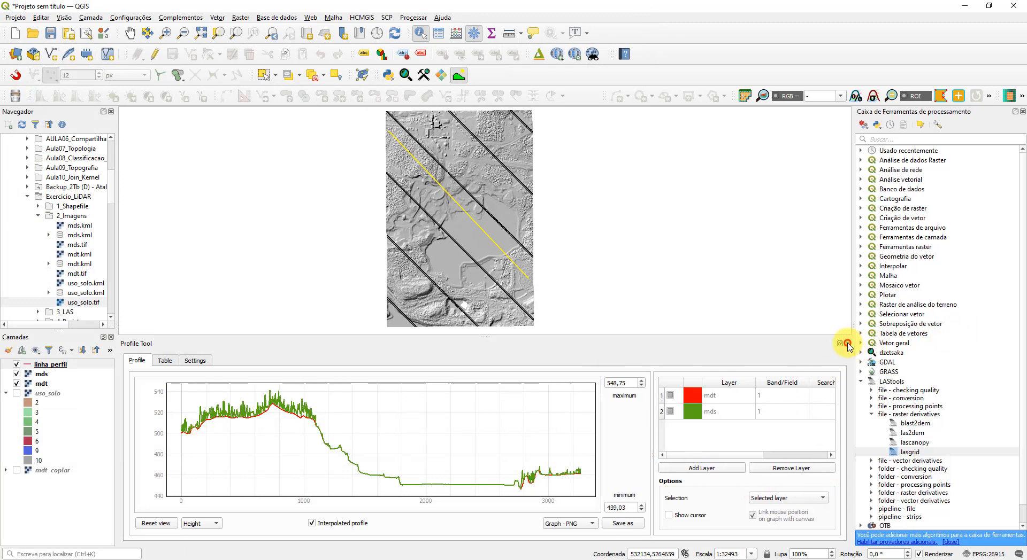
{"action": "left_click", "coordinate": [847, 344]}
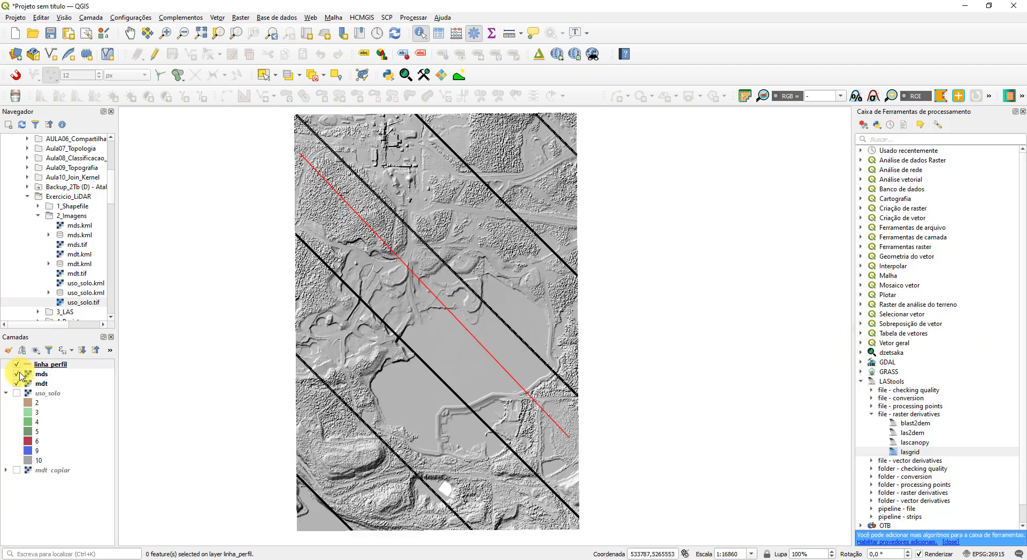
{"action": "left_click", "coordinate": [17, 374]}
{"action": "left_click", "coordinate": [17, 365]}
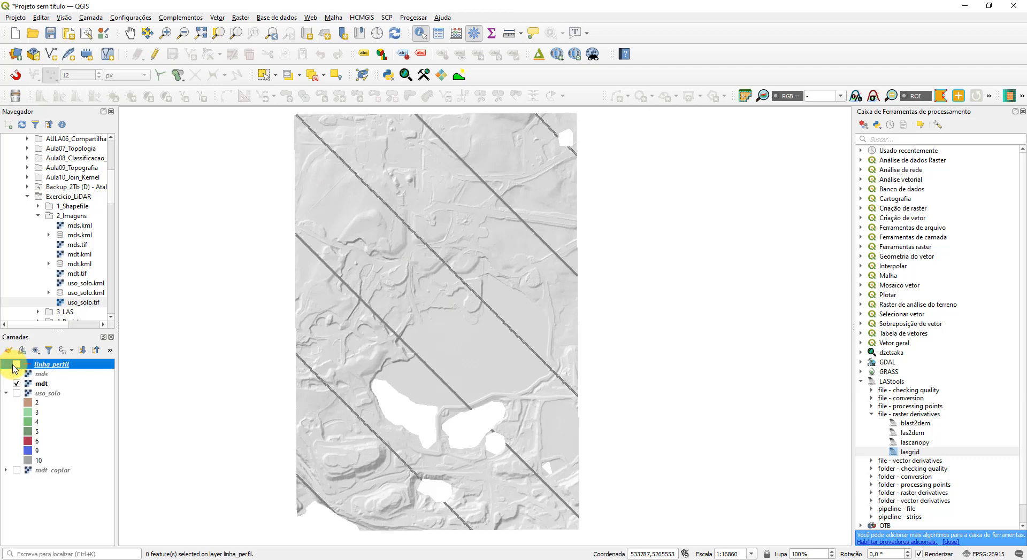
Start raster contour extraction (Contorno) for the mdt layer and set the contour interval to 1.
{"action": "left_click", "coordinate": [45, 384]}
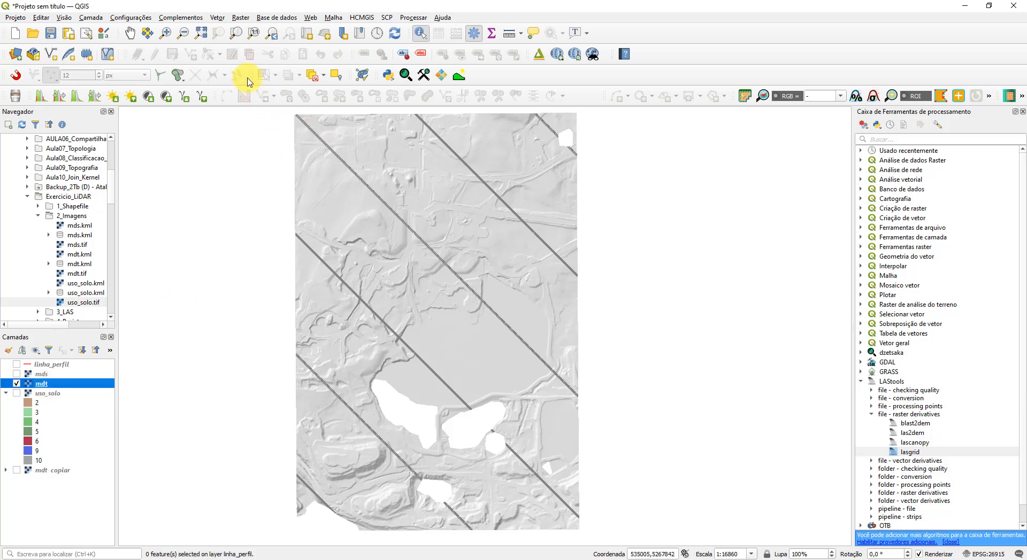
{"action": "left_click", "coordinate": [244, 20]}
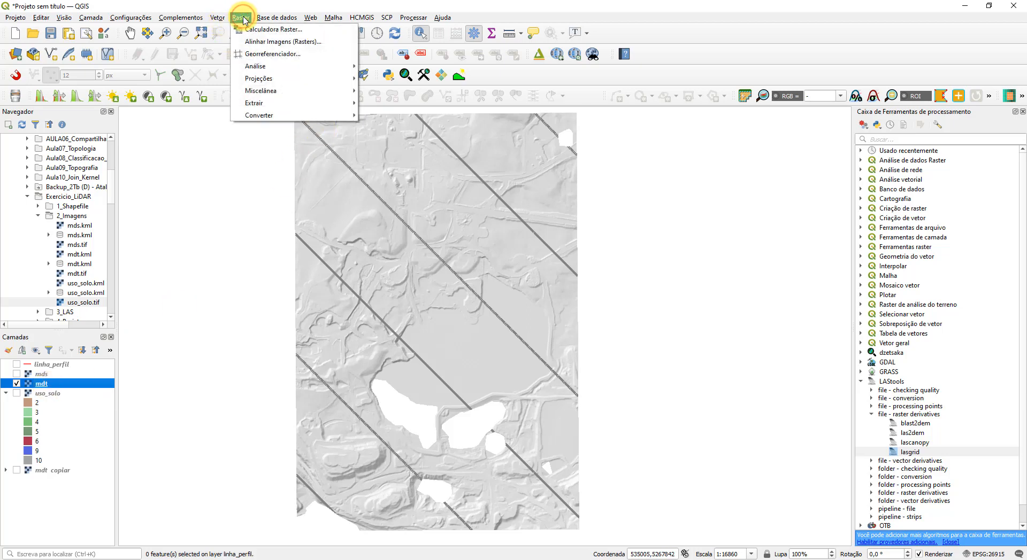
{"action": "mouse_move", "coordinate": [278, 115]}
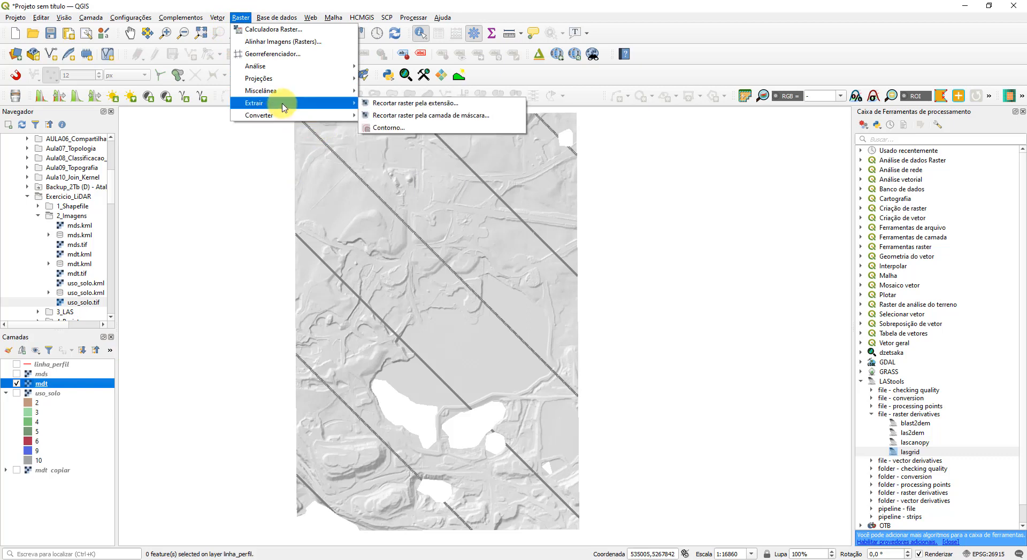
{"action": "left_click", "coordinate": [409, 130]}
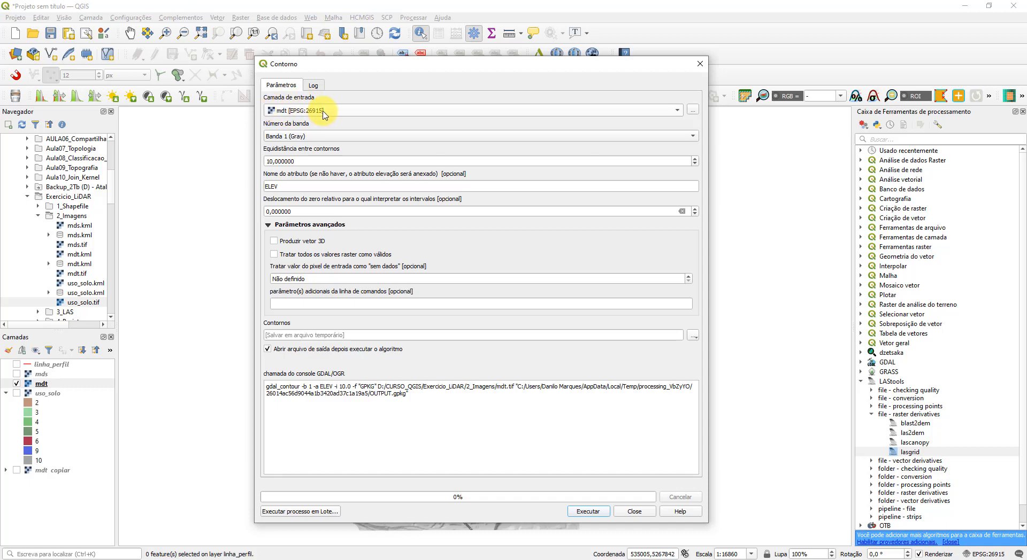
{"action": "left_click", "coordinate": [270, 161]}
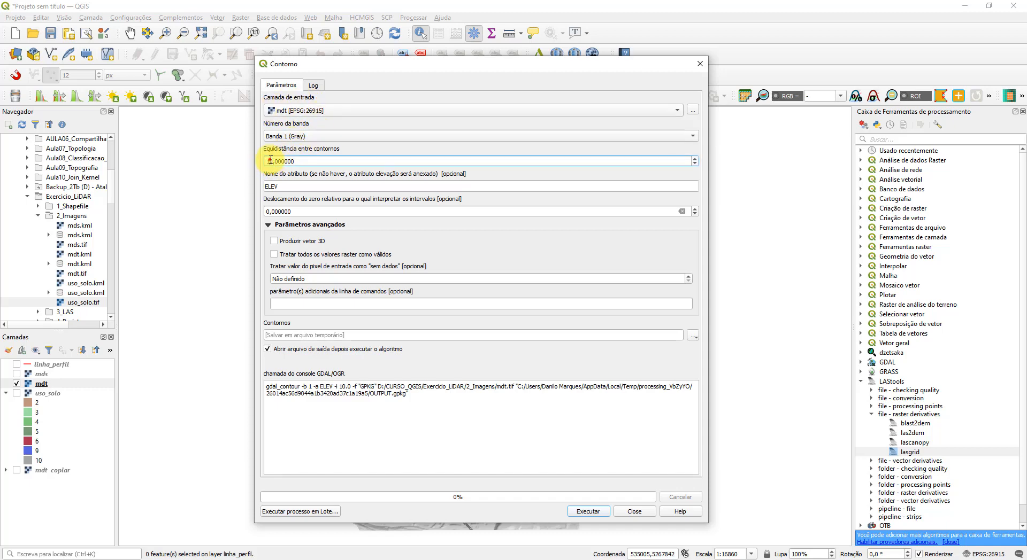
{"action": "key", "text": "Delete"}
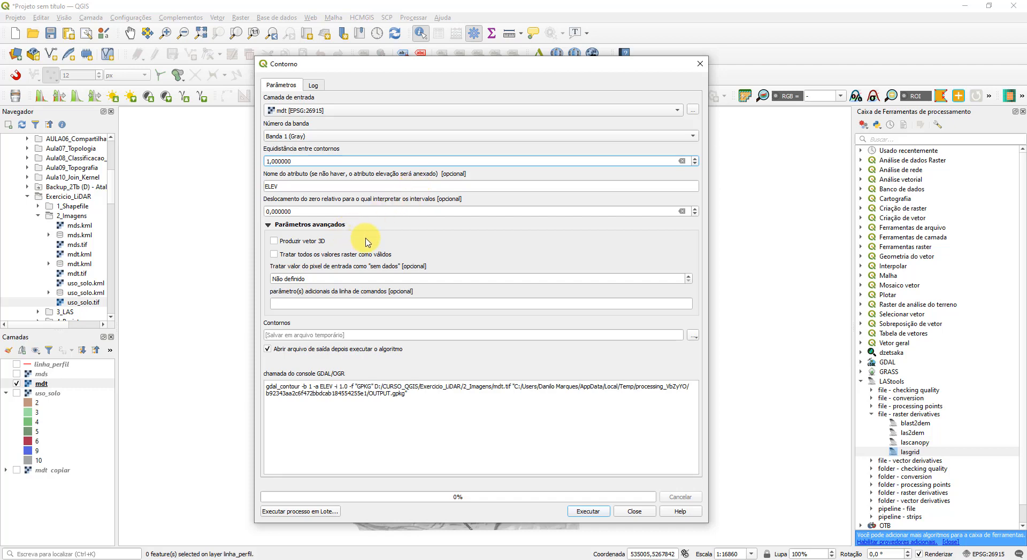
Set the contour output to a shapefile named curvas_nivel in Exercicio_LiDAR's 1_Shapefile folder and run the extraction.
{"action": "left_click", "coordinate": [693, 336]}
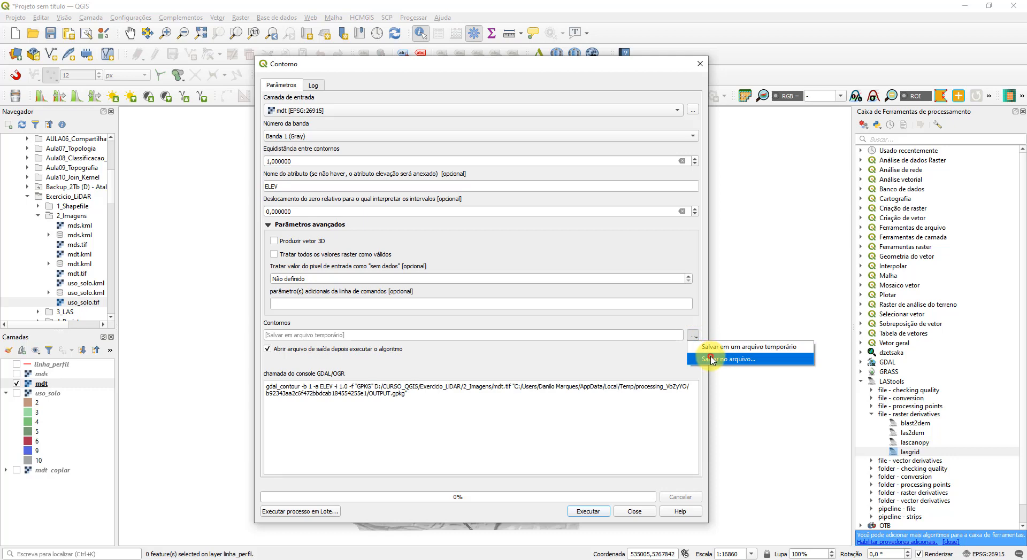
{"action": "left_click", "coordinate": [709, 357]}
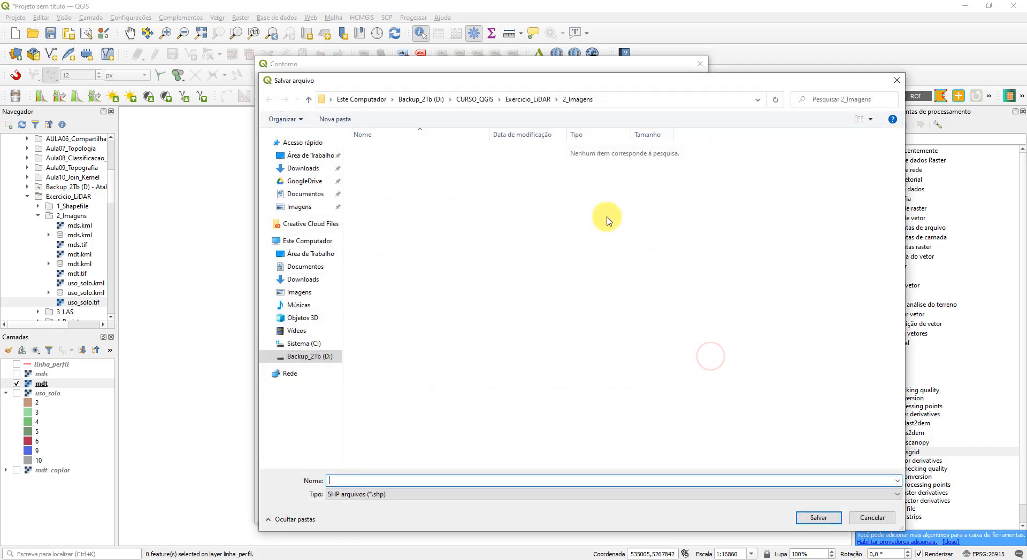
{"action": "left_click", "coordinate": [528, 100]}
{"action": "double_click", "coordinate": [372, 151]}
{"action": "left_click", "coordinate": [412, 484]}
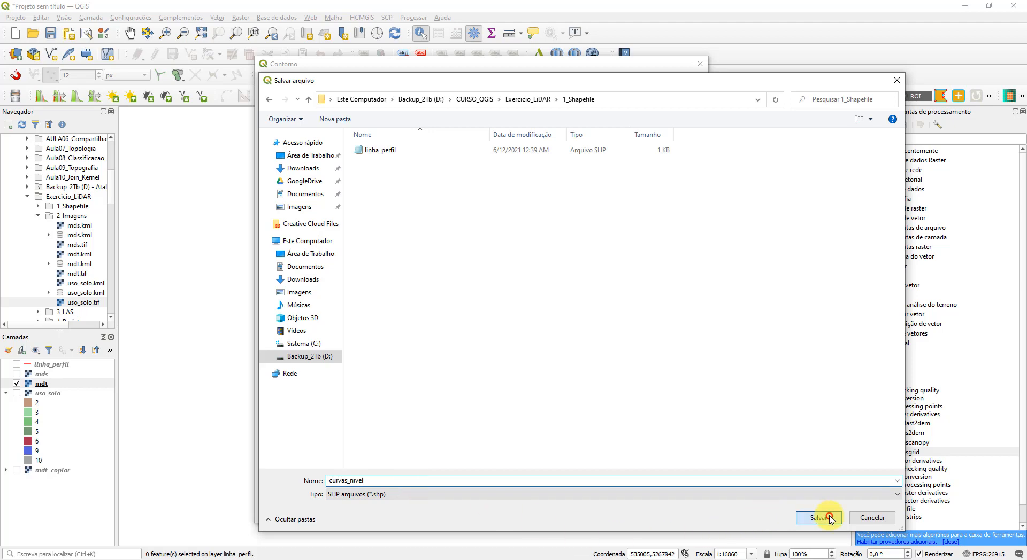
{"action": "left_click", "coordinate": [818, 517]}
{"action": "left_click", "coordinate": [592, 512]}
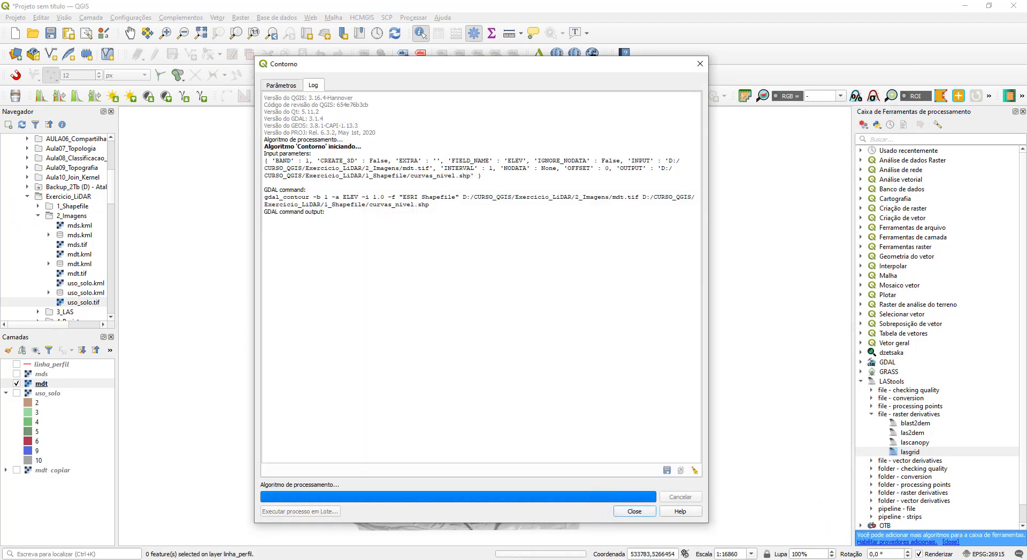
Close the contour extraction dialog, inspect the generated contour lines on the map and hide the curvas_nivel layer.
{"action": "left_click", "coordinate": [635, 512]}
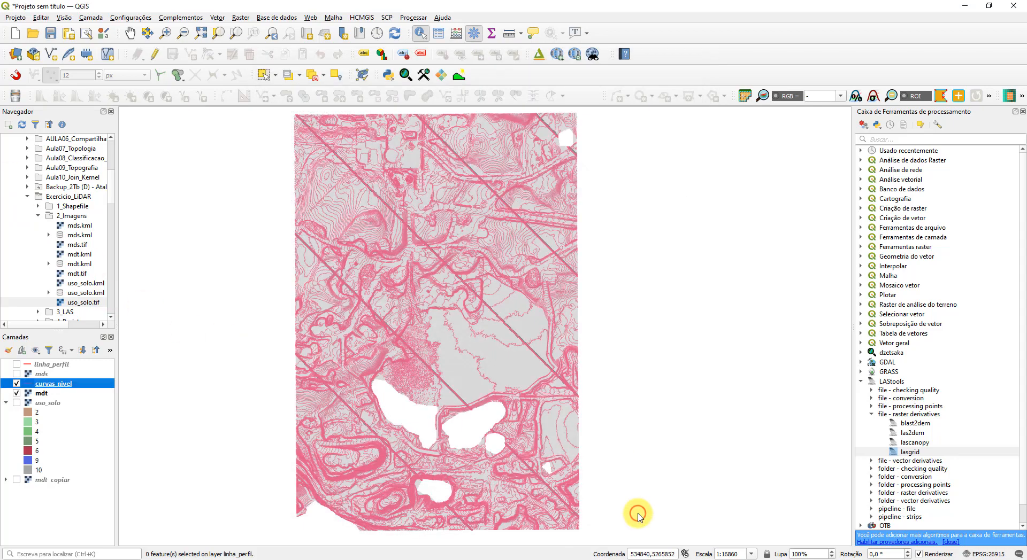
{"action": "scroll", "coordinate": [380, 355], "scroll_direction": "up", "scroll_amount": 1}
{"action": "scroll", "coordinate": [420, 198], "scroll_direction": "up", "scroll_amount": 1}
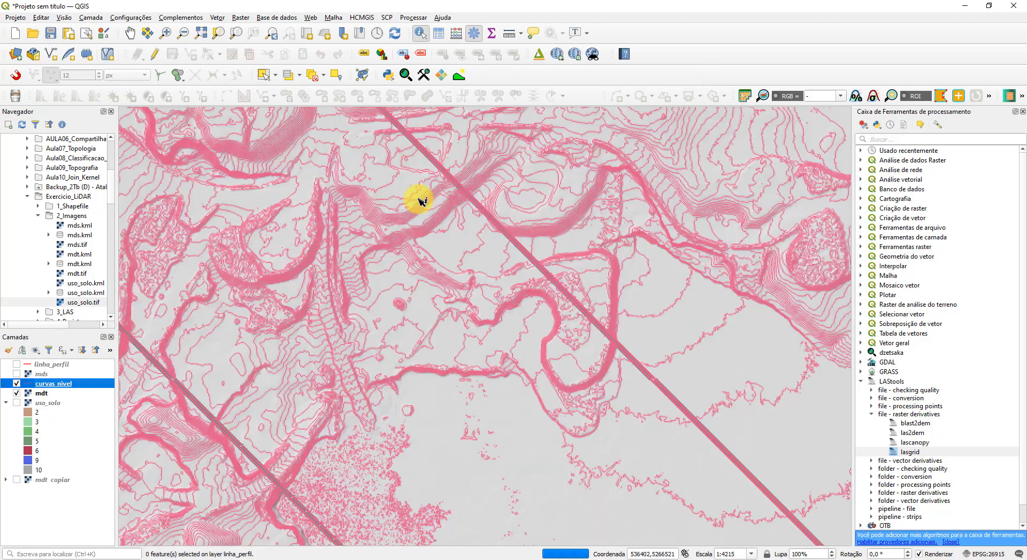
{"action": "scroll", "coordinate": [394, 214], "scroll_direction": "up", "scroll_amount": 1}
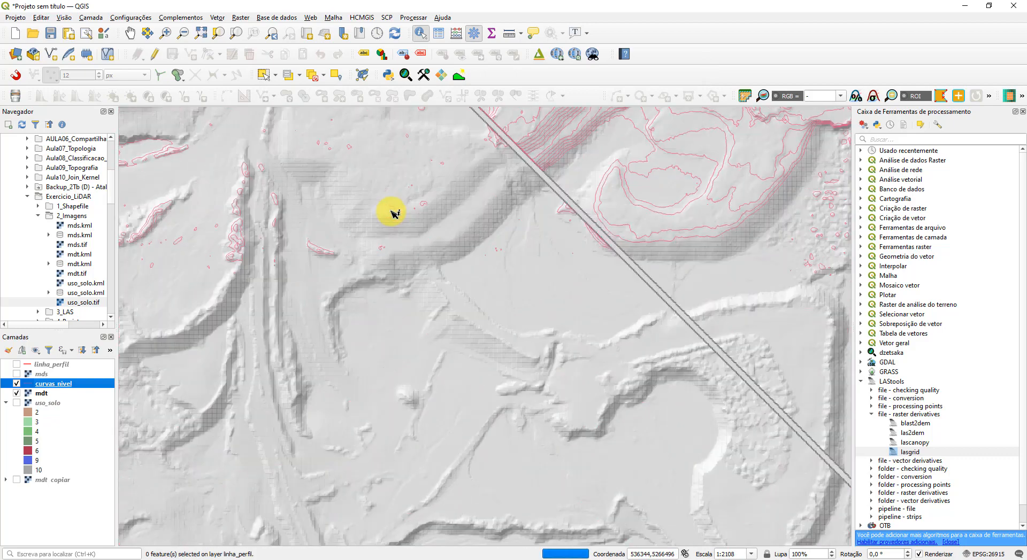
{"action": "scroll", "coordinate": [399, 222], "scroll_direction": "down", "scroll_amount": 3}
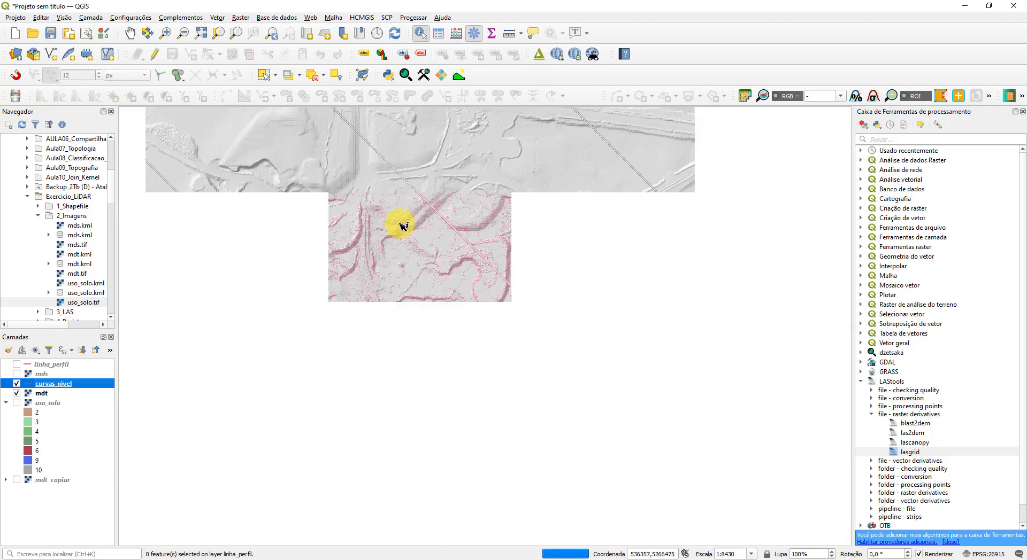
{"action": "left_click_drag", "start_coordinate": [415, 241], "coordinate": [469, 289]}
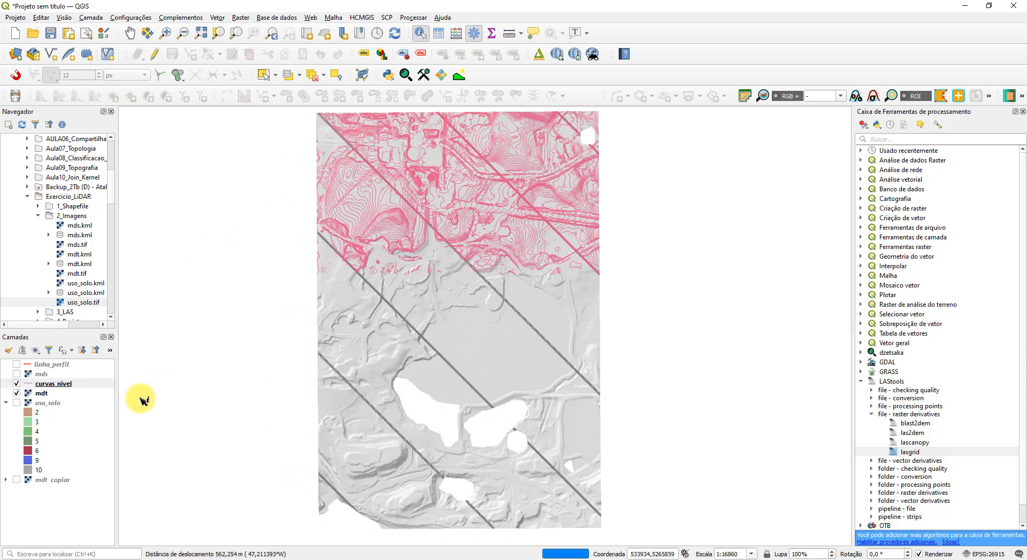
{"action": "left_click", "coordinate": [17, 384]}
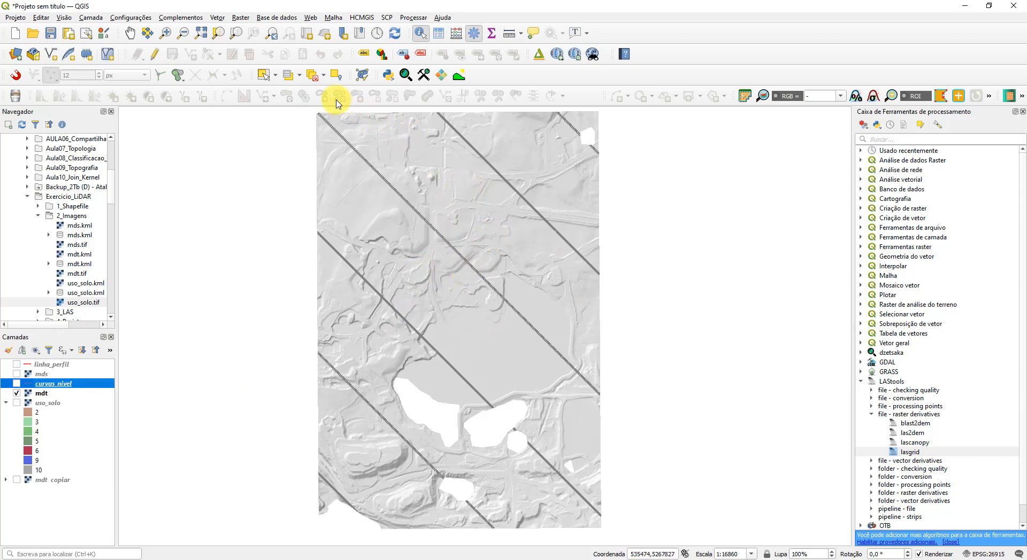
Start a raster slope analysis (Declive) with mdt copiar as input and express the slope as a percentage.
{"action": "left_click", "coordinate": [241, 19]}
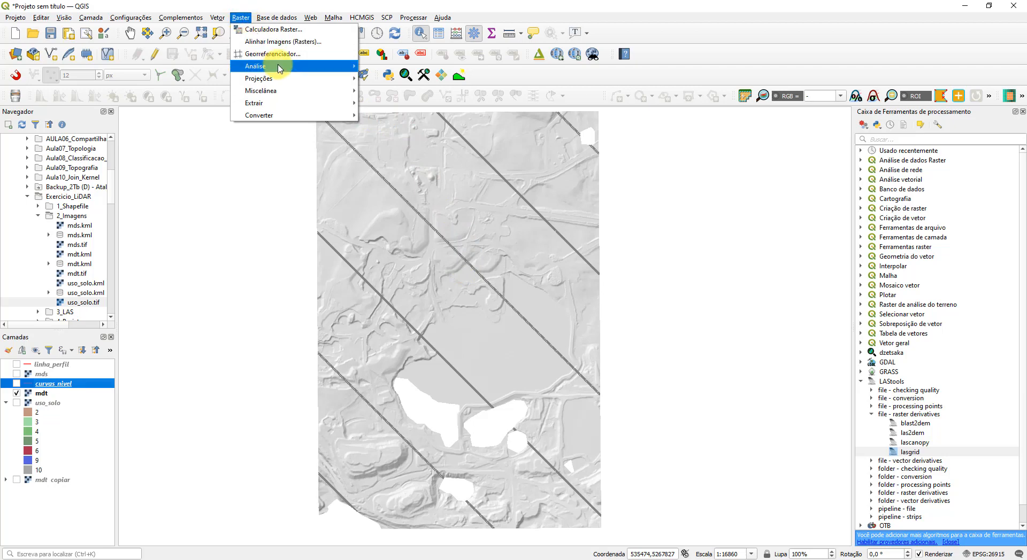
{"action": "mouse_move", "coordinate": [278, 67]}
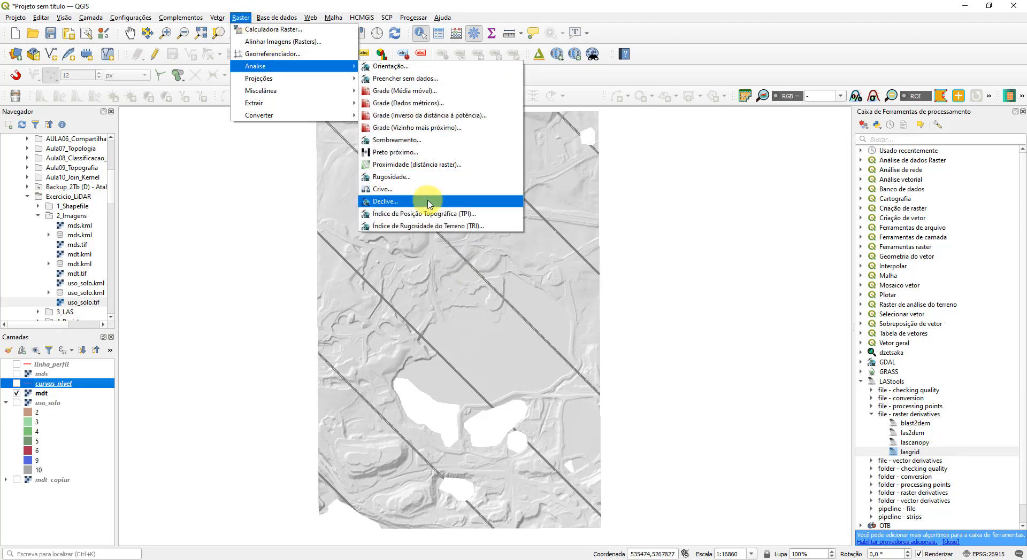
{"action": "left_click", "coordinate": [428, 202]}
{"action": "left_click", "coordinate": [306, 110]}
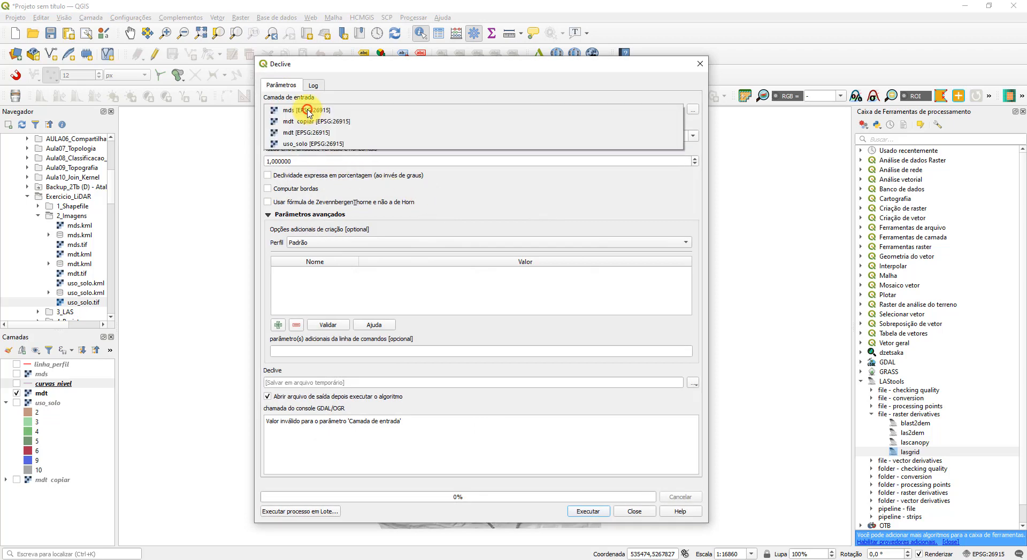
{"action": "left_click", "coordinate": [330, 121]}
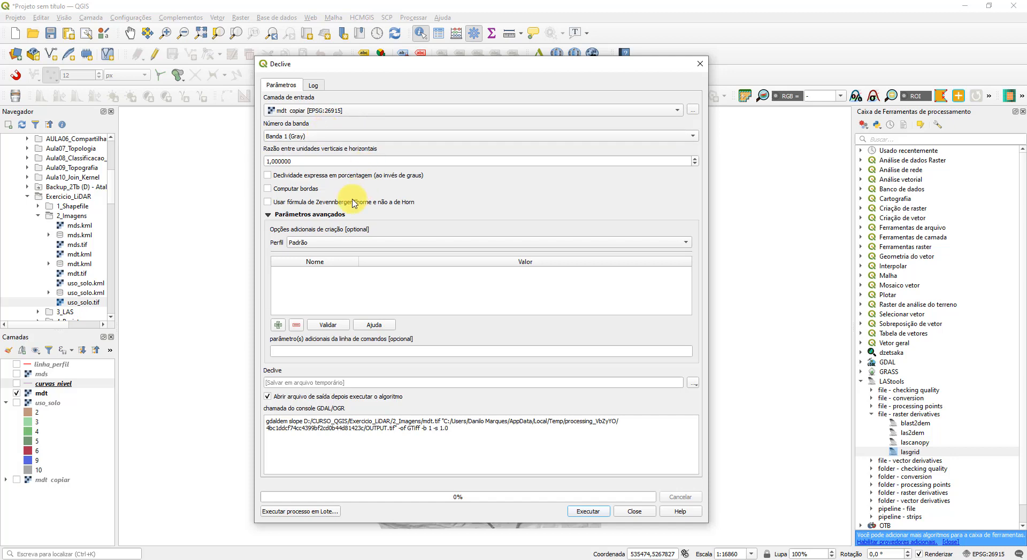
{"action": "left_click", "coordinate": [321, 177]}
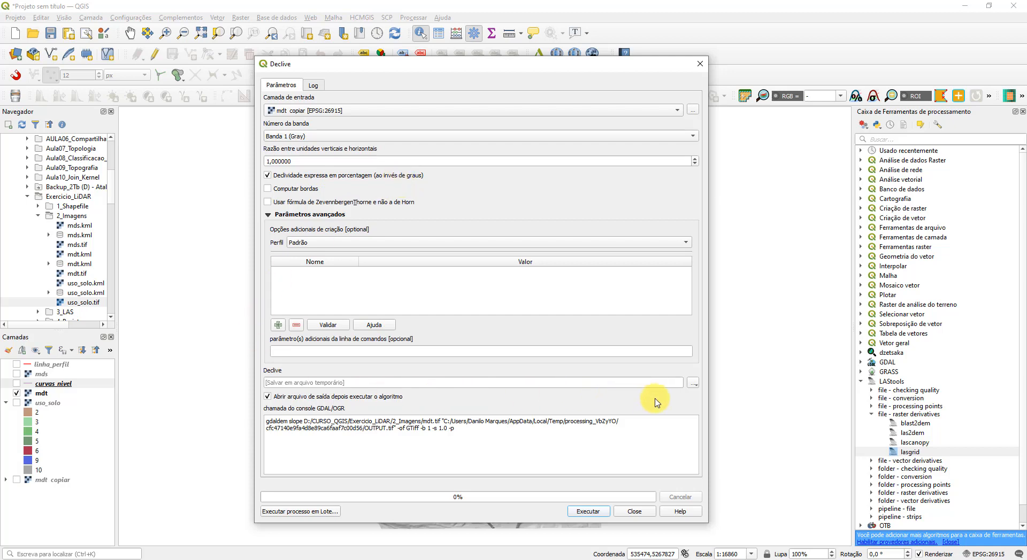
Set the slope output to a TIF named declividade in Exercicio_LiDAR's 2_Imagens folder, run the analysis and close its dialog.
{"action": "left_click", "coordinate": [694, 383]}
{"action": "left_click", "coordinate": [714, 406]}
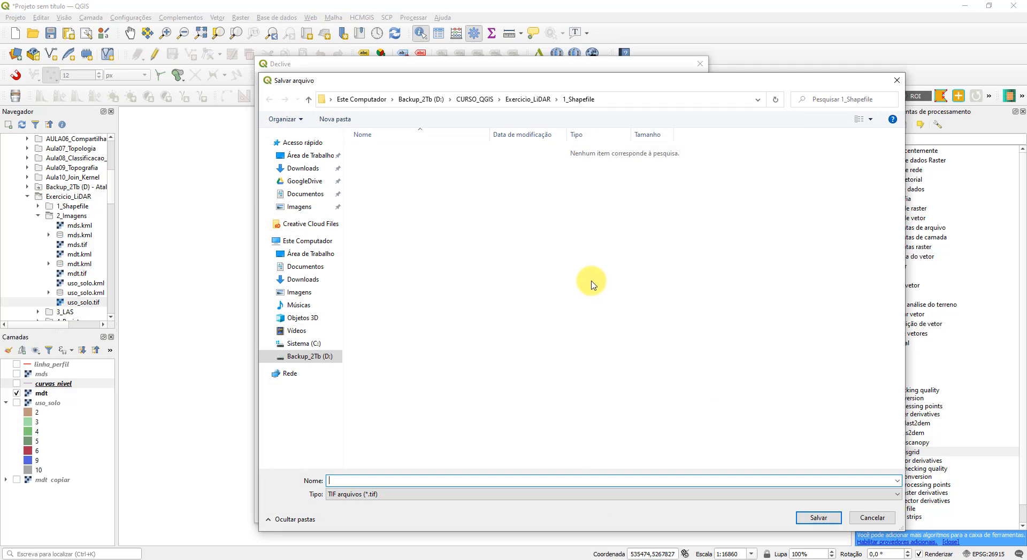
{"action": "left_click", "coordinate": [516, 100]}
{"action": "double_click", "coordinate": [377, 161]}
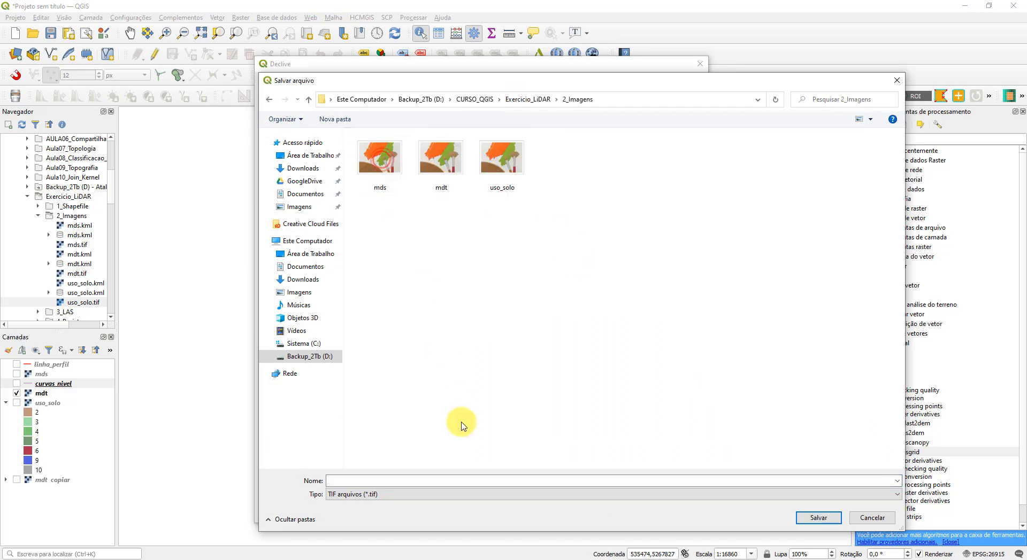
{"action": "left_click", "coordinate": [419, 480]}
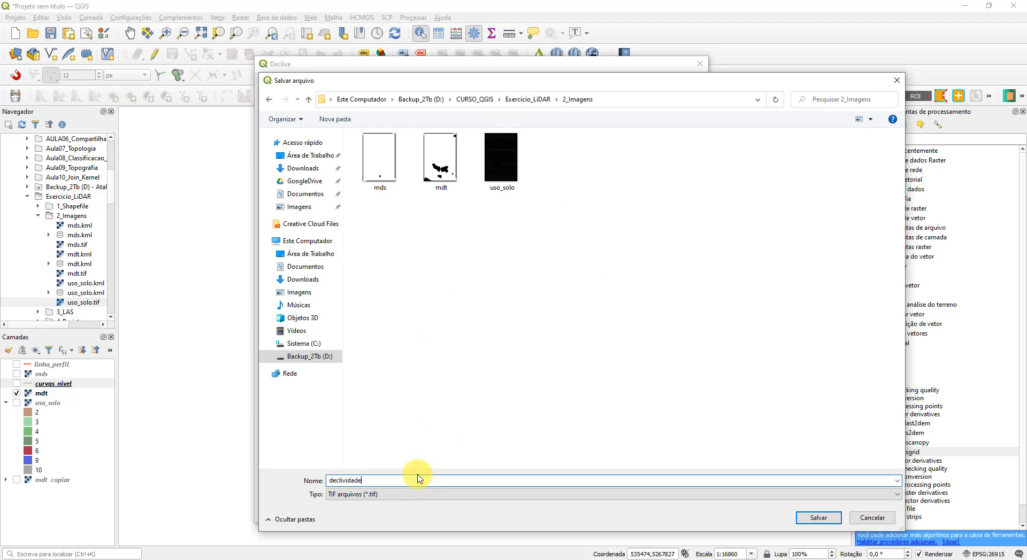
{"action": "left_click", "coordinate": [816, 519]}
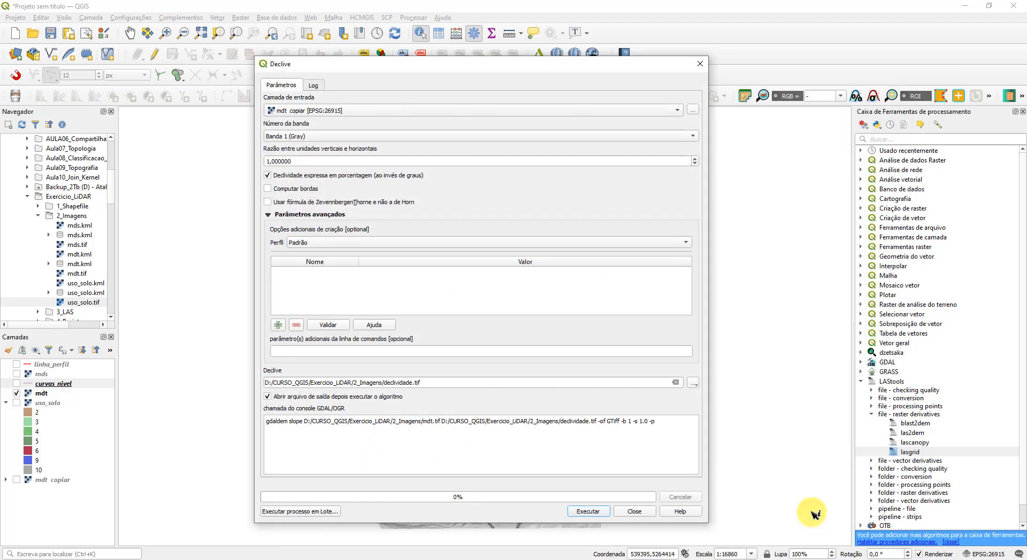
{"action": "left_click", "coordinate": [588, 512]}
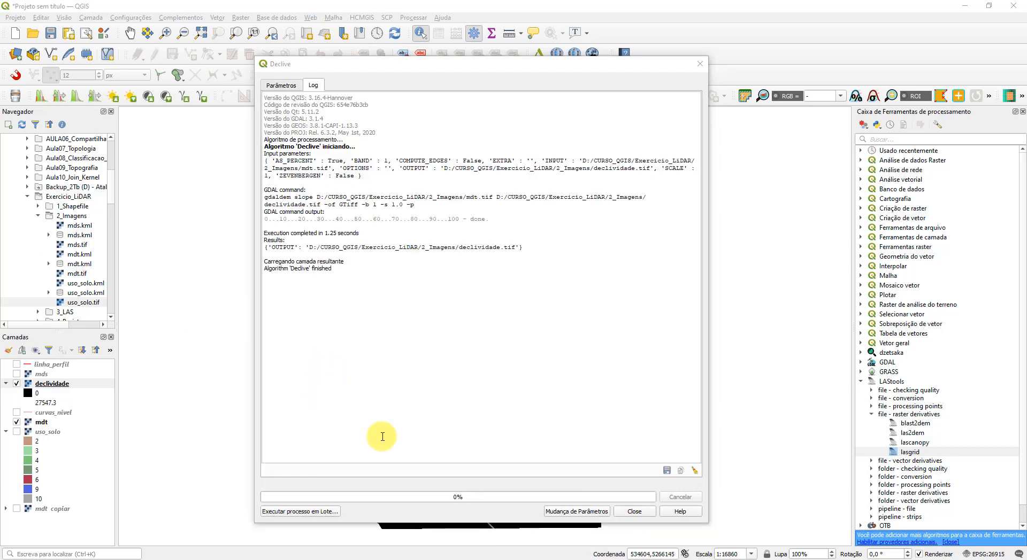
{"action": "left_click", "coordinate": [641, 512]}
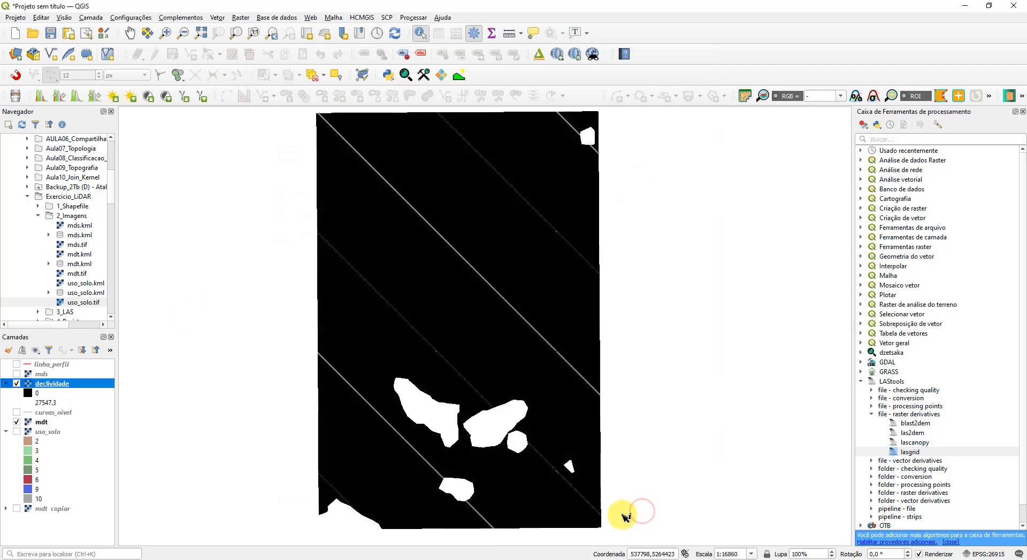
Set the declividade layer's symbology to single-band pseudocolor (Banda simples falsa-cor) with the equal interval mode.
{"action": "double_click", "coordinate": [56, 385]}
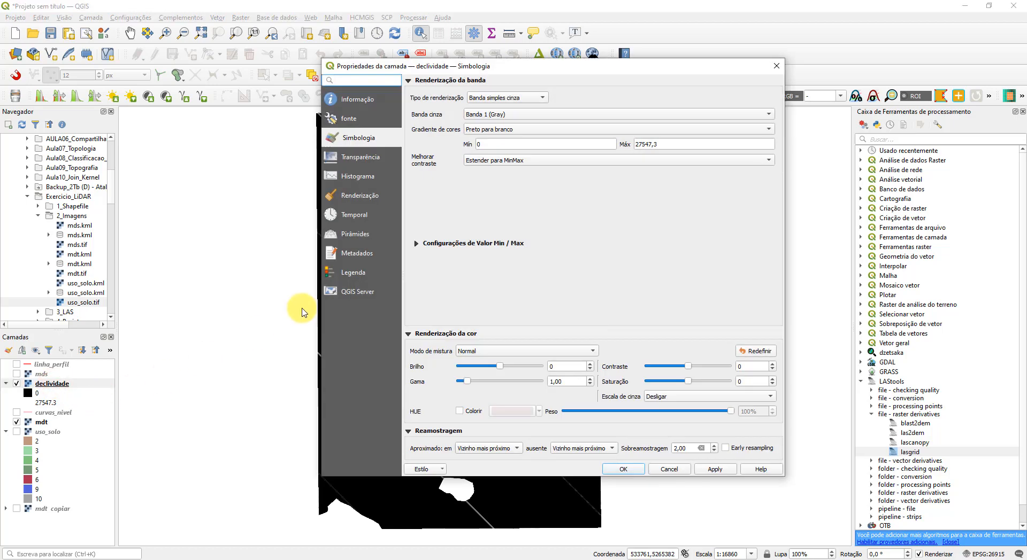
{"action": "left_click", "coordinate": [506, 97]}
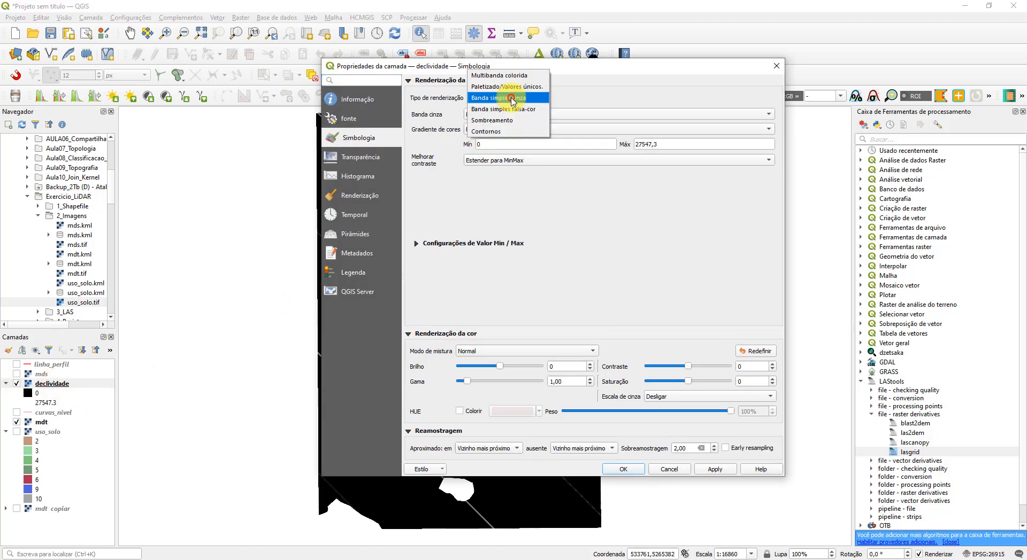
{"action": "left_click", "coordinate": [541, 110]}
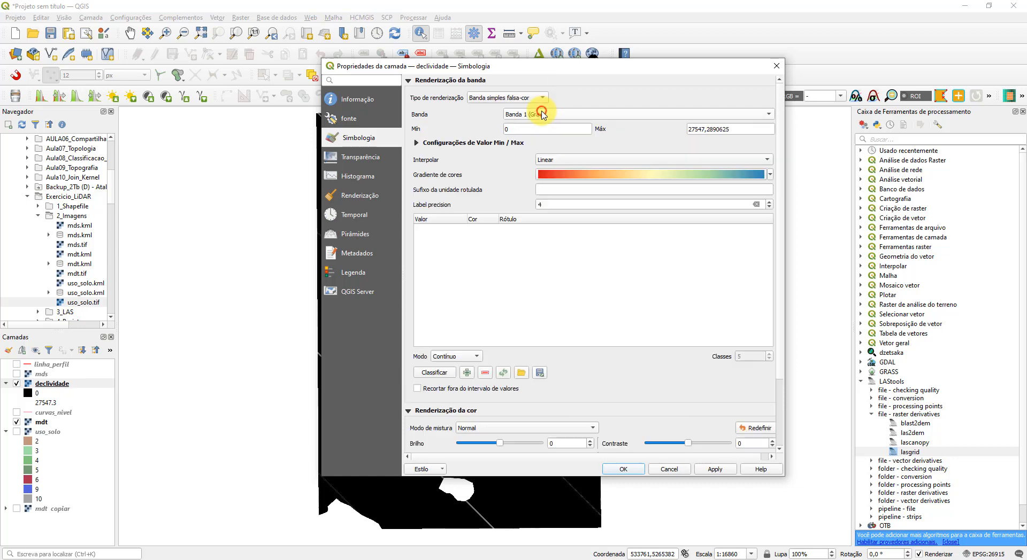
{"action": "left_click", "coordinate": [460, 356]}
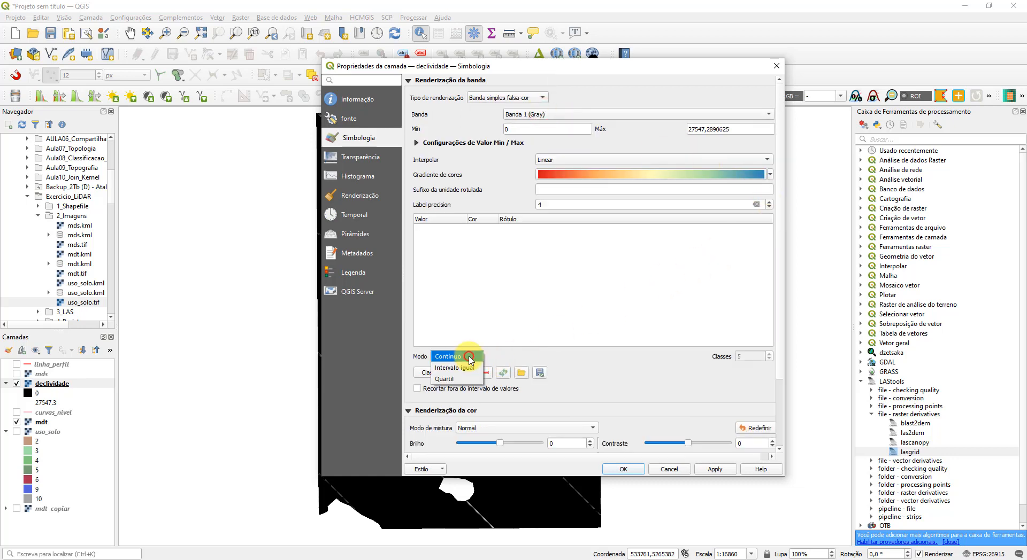
{"action": "left_click", "coordinate": [473, 373]}
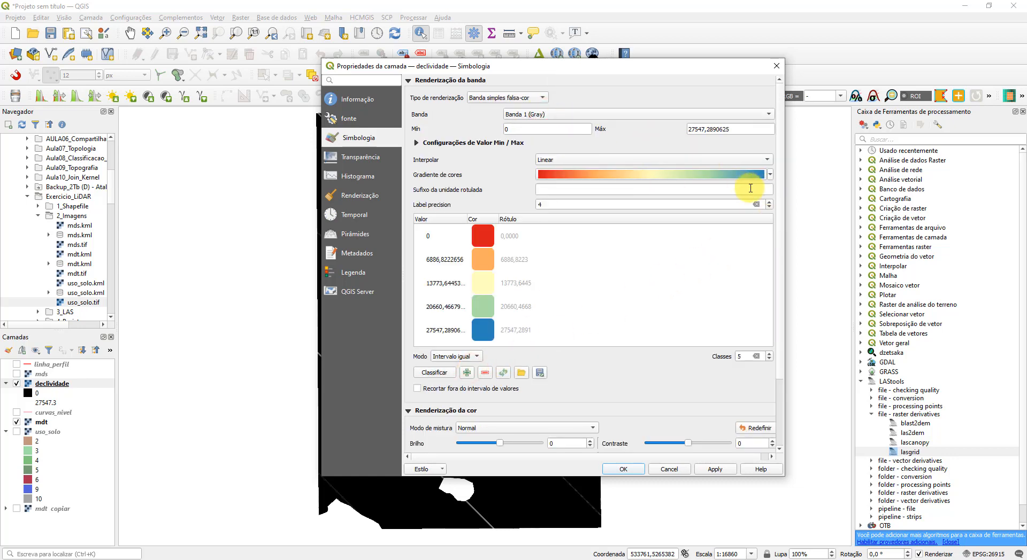
Invert the colour ramp so declividade runs from blue to red, apply it and move the properties dialog off the raster.
{"action": "left_click", "coordinate": [770, 174]}
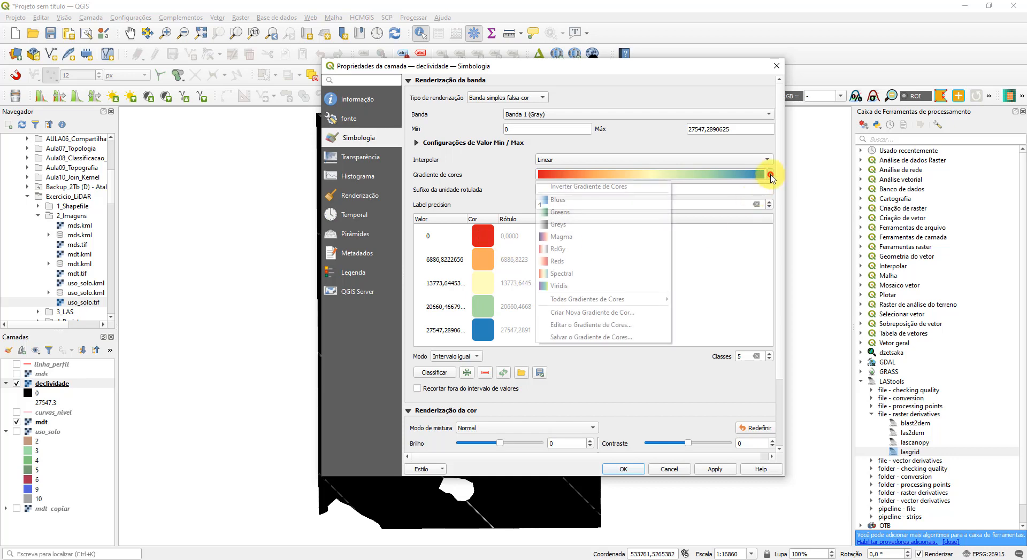
{"action": "left_click", "coordinate": [611, 191]}
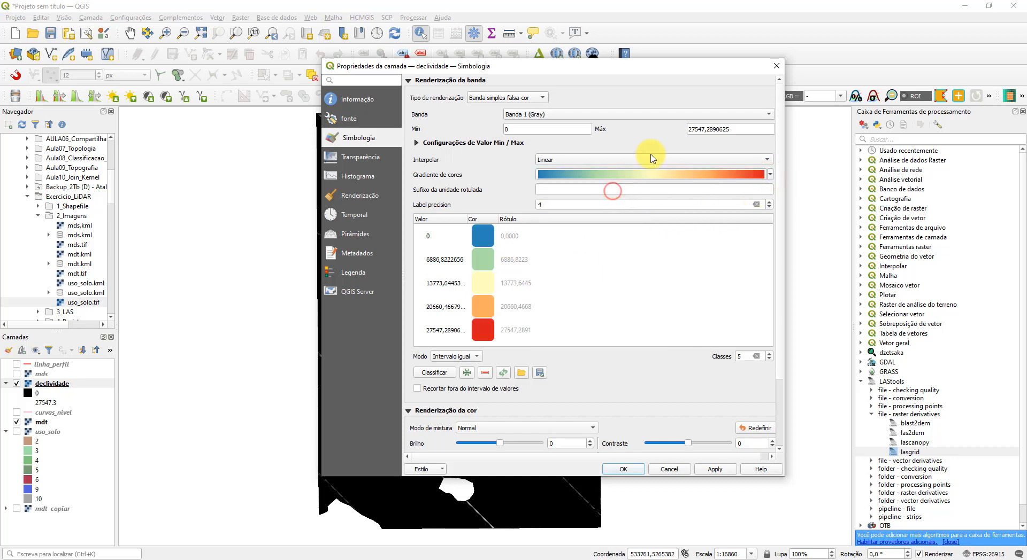
{"action": "left_click_drag", "start_coordinate": [719, 64], "coordinate": [1026, 63]}
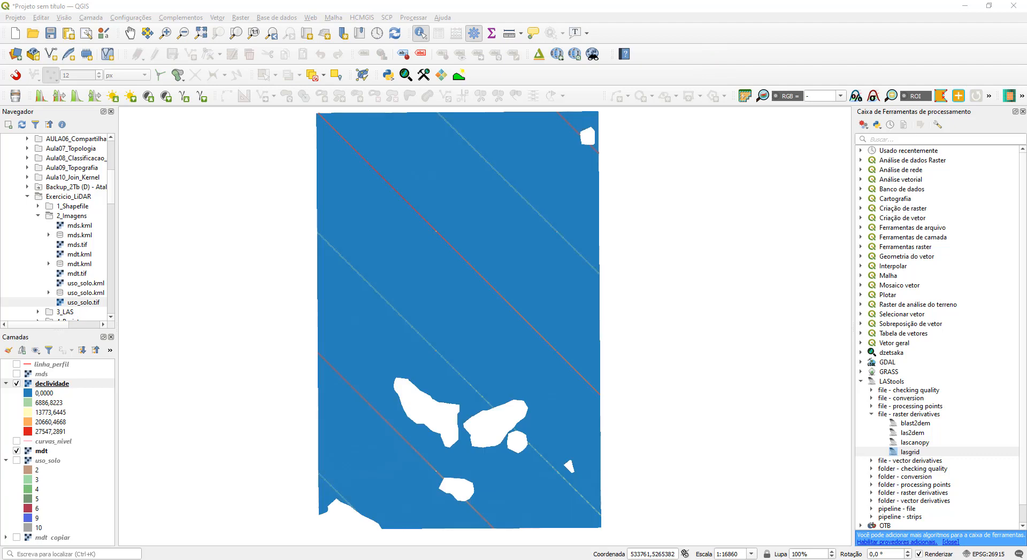
{"action": "left_click_drag", "start_coordinate": [1026, 63], "coordinate": [711, 94]}
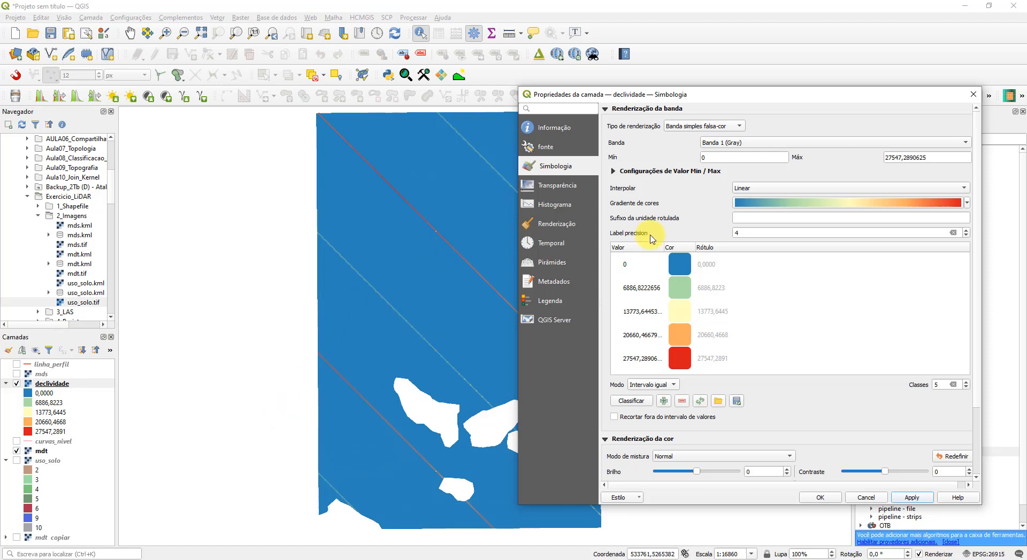
Increase declividade's classes to 7 and set the first four class values to 3, 8, 20 and 45.
{"action": "left_click", "coordinate": [965, 382]}
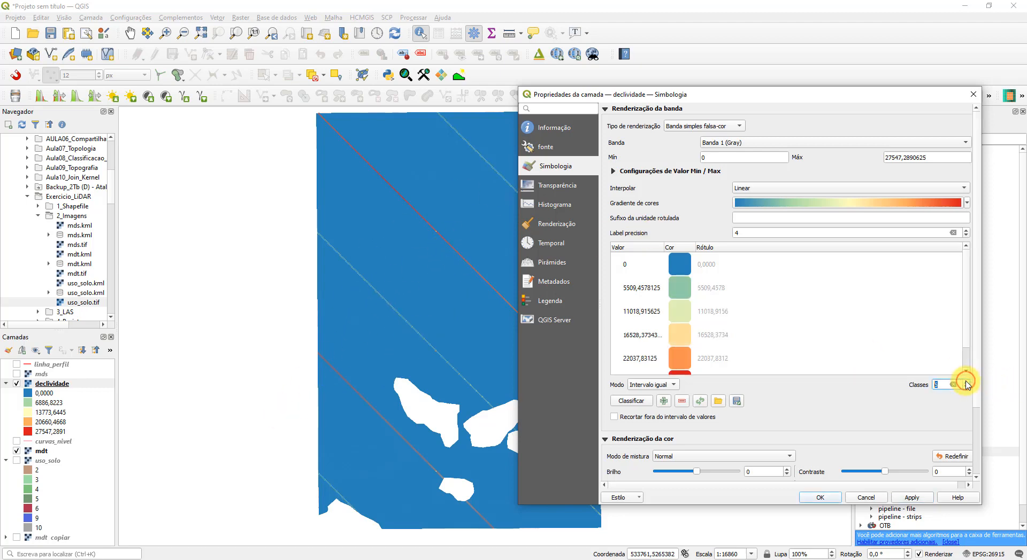
{"action": "left_click", "coordinate": [966, 382]}
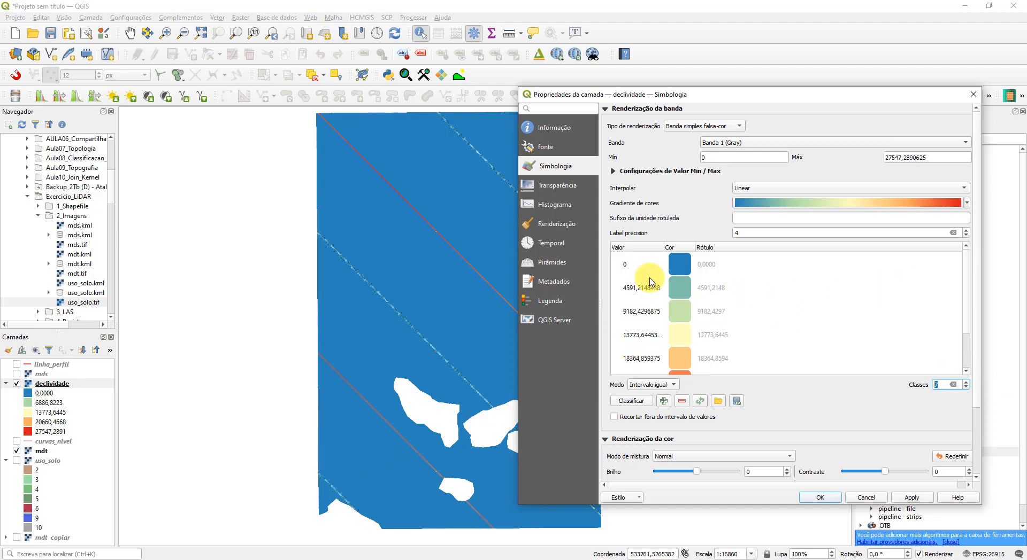
{"action": "double_click", "coordinate": [639, 264]}
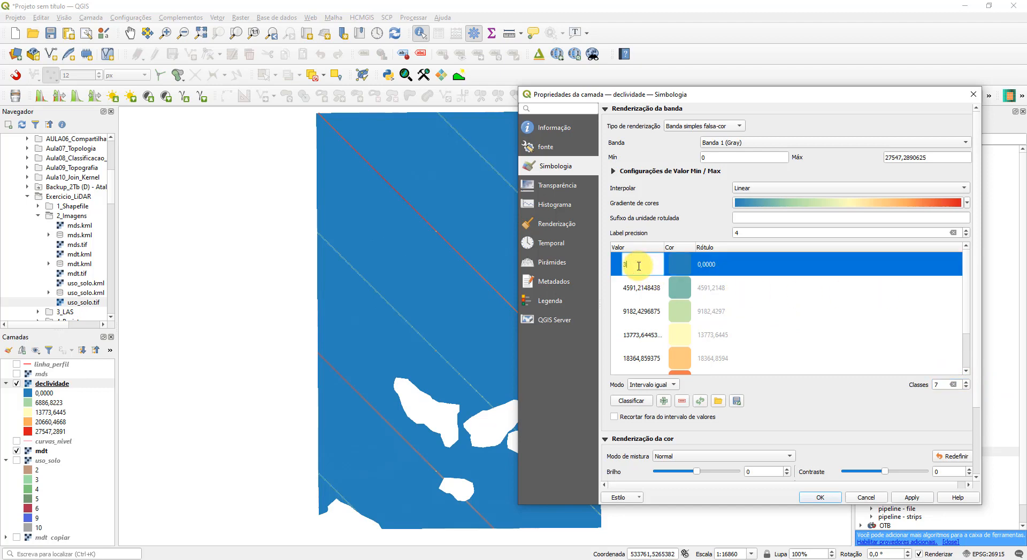
{"action": "type", "text": "3"}
{"action": "double_click", "coordinate": [640, 287]}
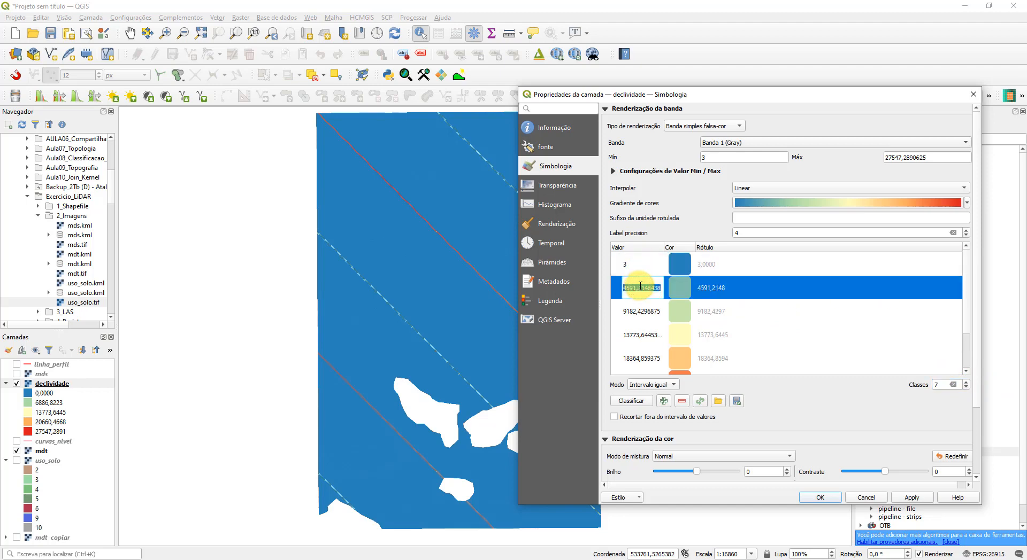
{"action": "type", "text": "8"}
{"action": "double_click", "coordinate": [652, 311]}
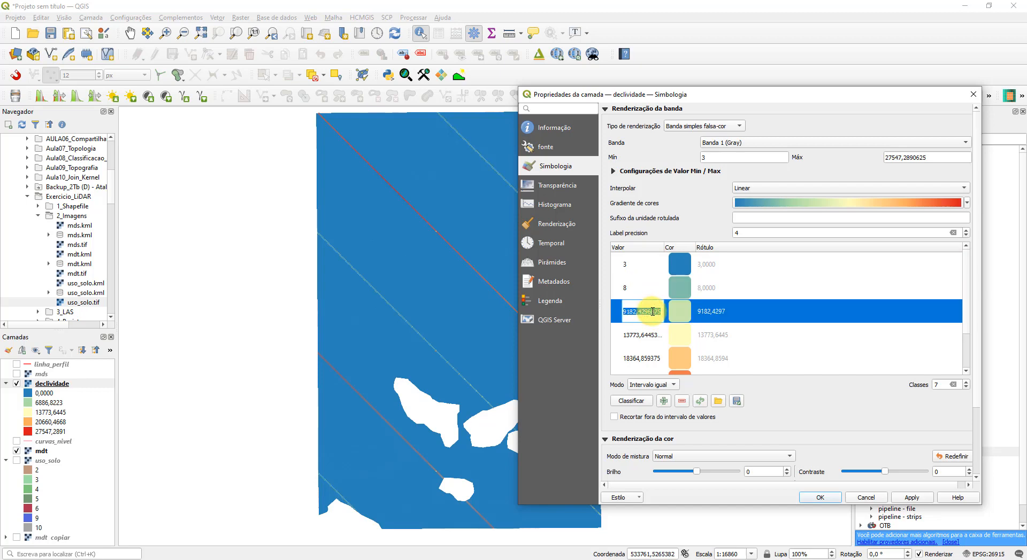
{"action": "type", "text": "20"}
{"action": "double_click", "coordinate": [652, 336]}
{"action": "type", "text": "45"}
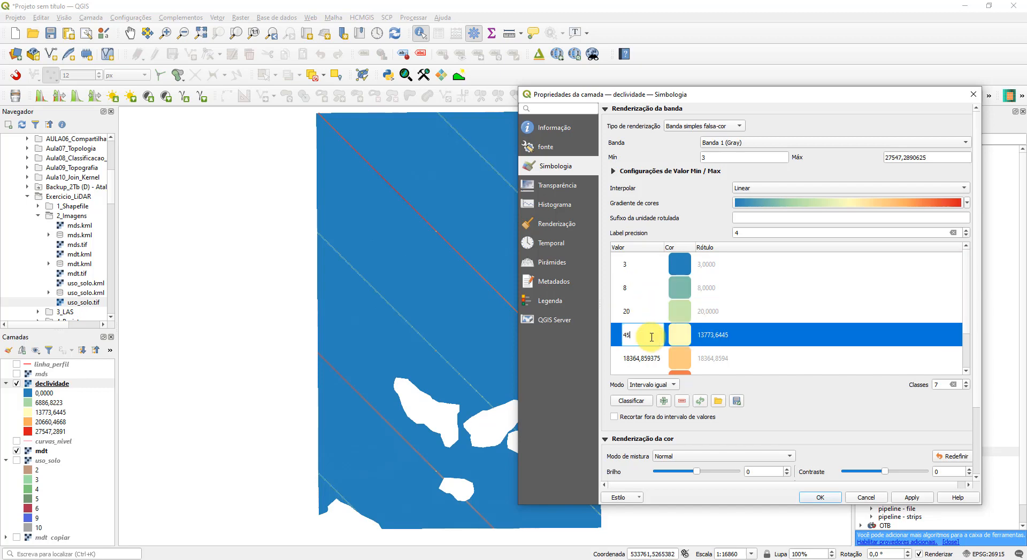
Set the fifth and sixth class values of declividade to 75 and 100.
{"action": "double_click", "coordinate": [647, 357]}
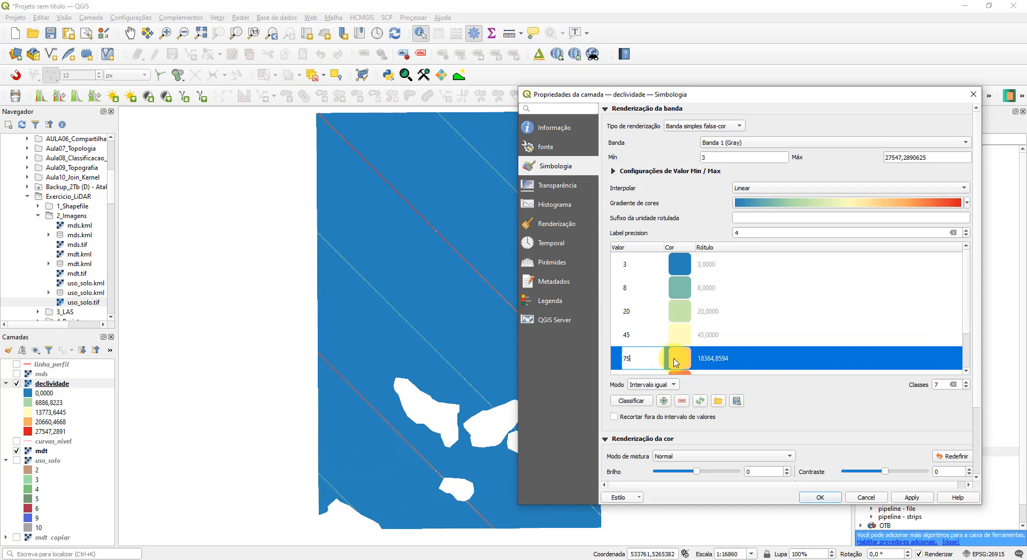
{"action": "key", "text": "Return"}
{"action": "scroll", "coordinate": [653, 347], "scroll_direction": "down", "scroll_amount": 1}
{"action": "double_click", "coordinate": [640, 335]}
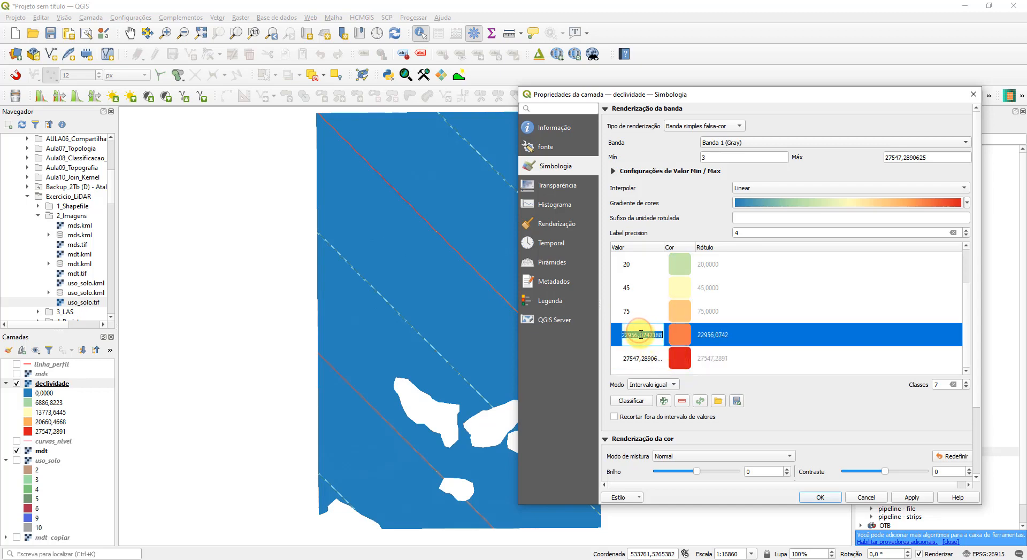
{"action": "key", "text": "Return"}
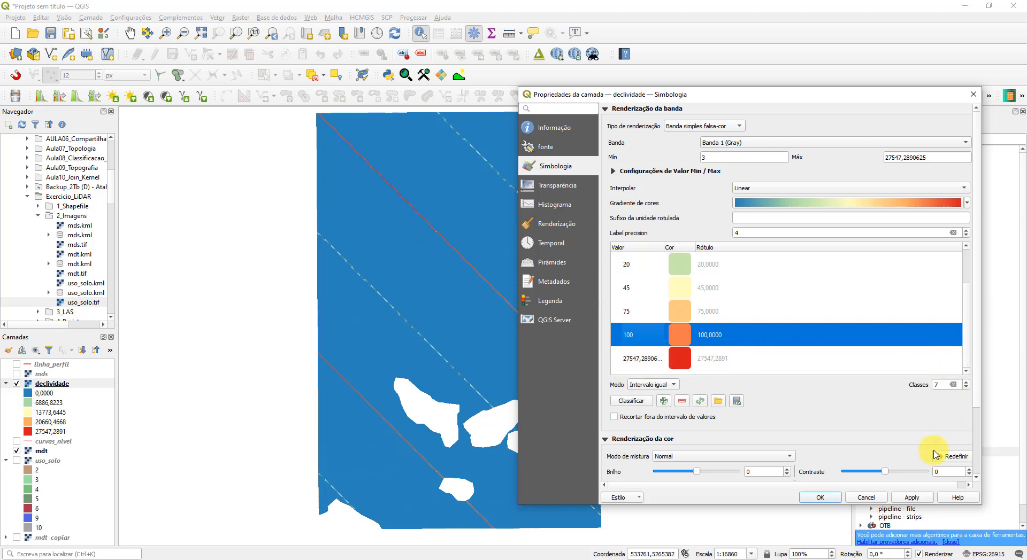
Apply the entered declividade class values, set the last class value to 150 and apply the symbology again.
{"action": "left_click", "coordinate": [912, 498]}
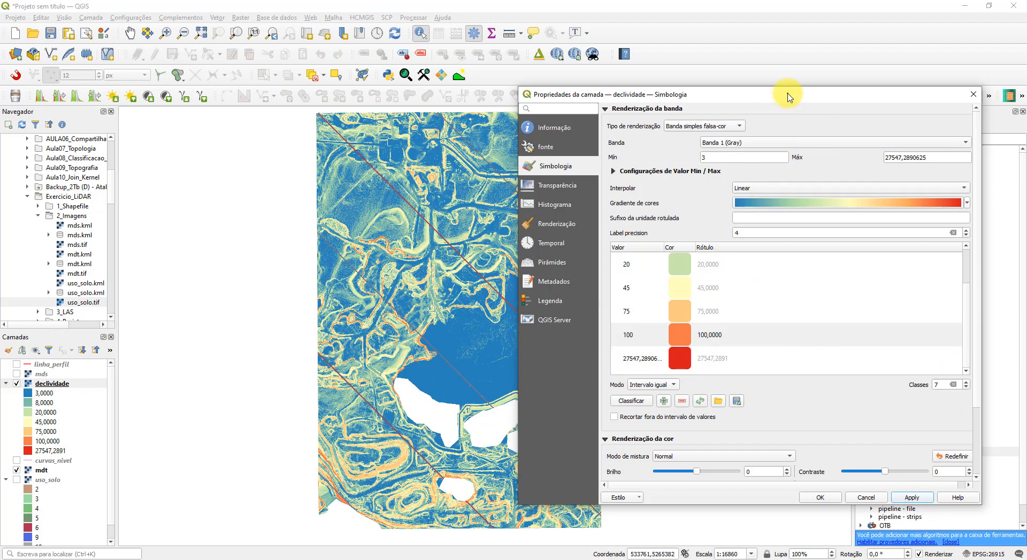
{"action": "left_click_drag", "start_coordinate": [787, 95], "coordinate": [837, 77]}
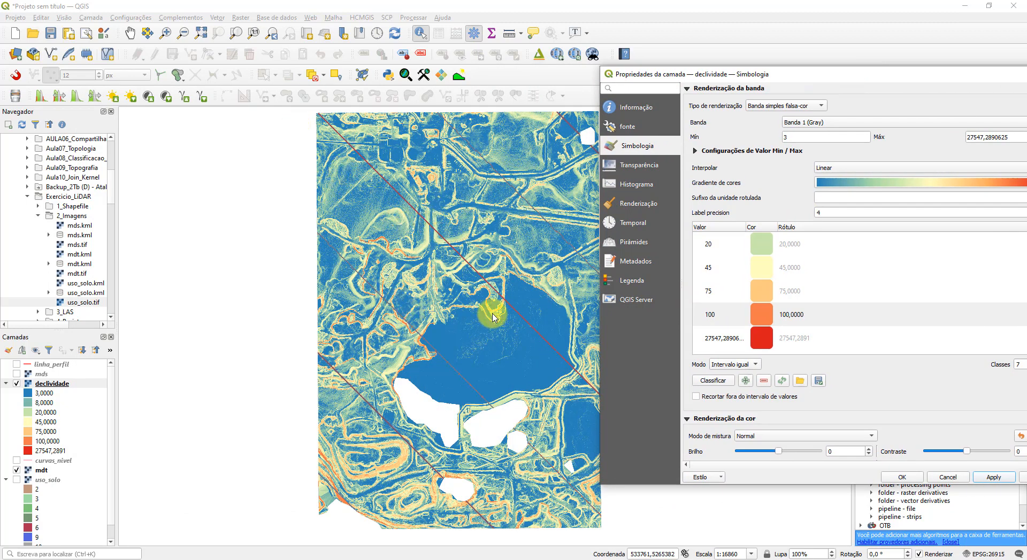
{"action": "double_click", "coordinate": [730, 339]}
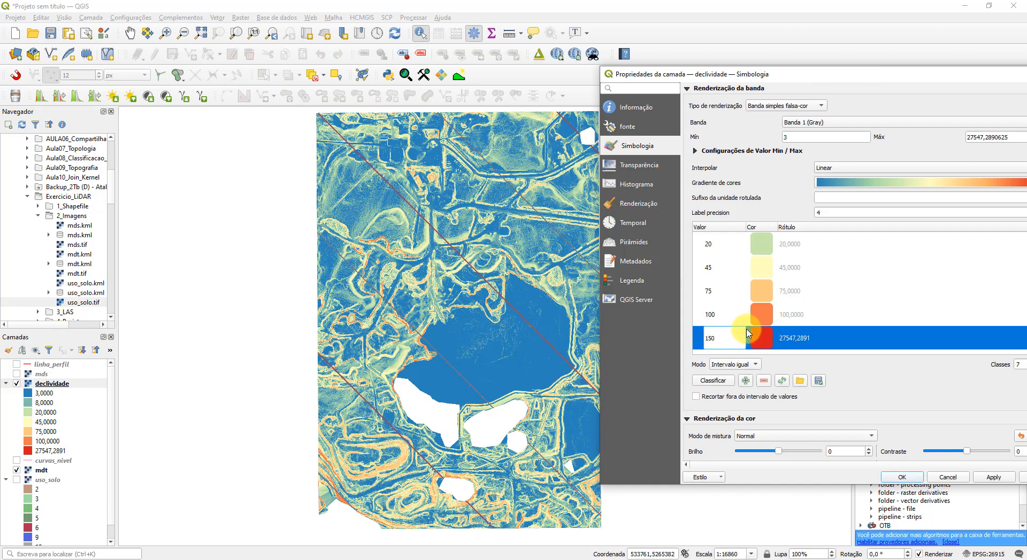
{"action": "key", "text": "Return"}
{"action": "left_click_drag", "start_coordinate": [899, 75], "coordinate": [717, 62]}
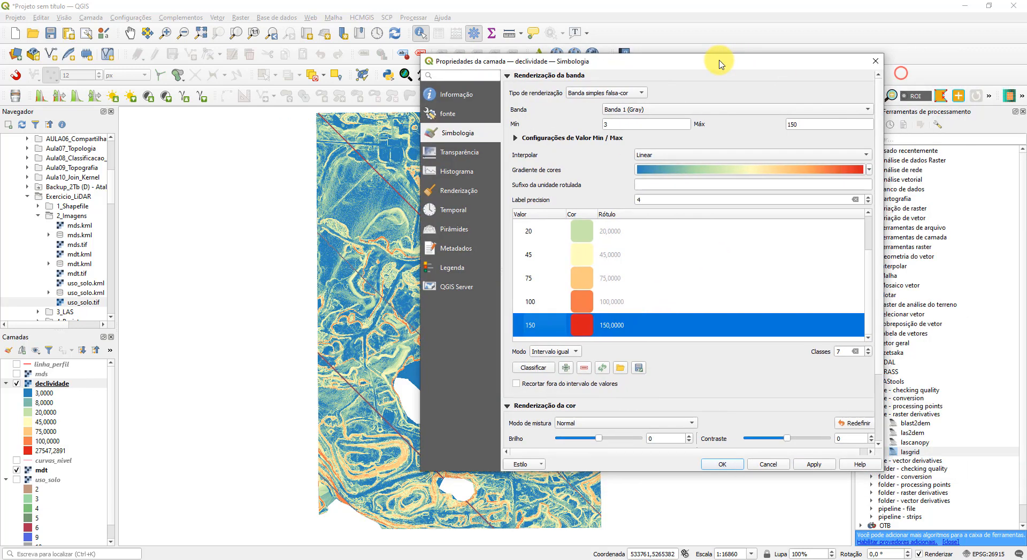
{"action": "left_click", "coordinate": [822, 465]}
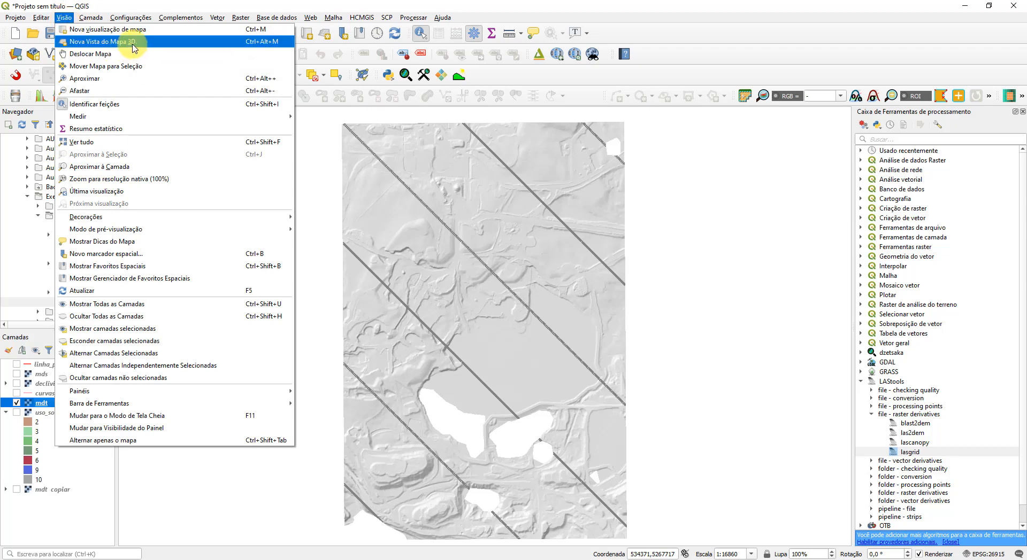
Create a new 3D map view of the mdt layer, enlarge its window and tilt the terrain.
{"action": "left_click", "coordinate": [133, 45]}
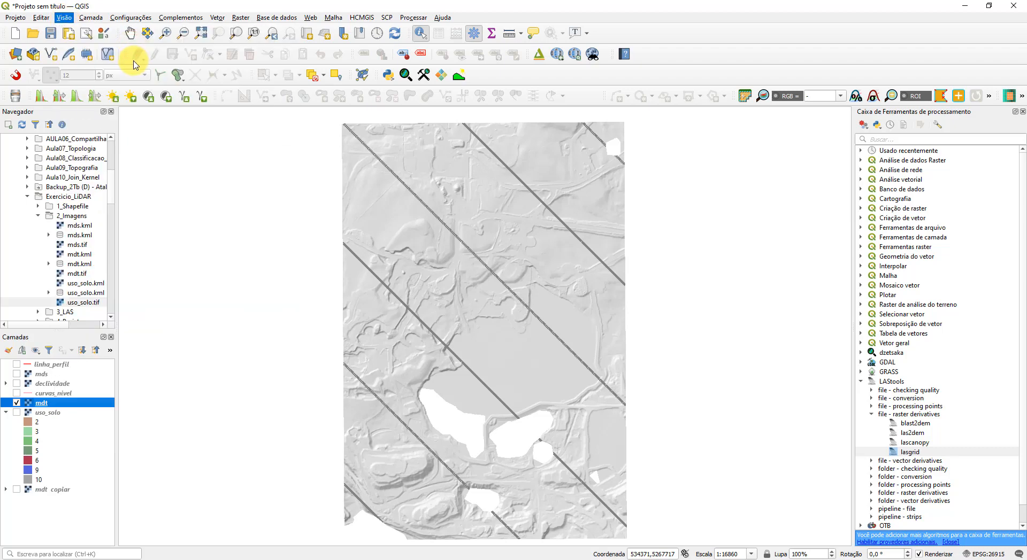
{"action": "left_click_drag", "start_coordinate": [1, 262], "coordinate": [319, 138]}
{"action": "left_click_drag", "start_coordinate": [396, 114], "coordinate": [389, 169]}
{"action": "left_click_drag", "start_coordinate": [843, 310], "coordinate": [798, 523]}
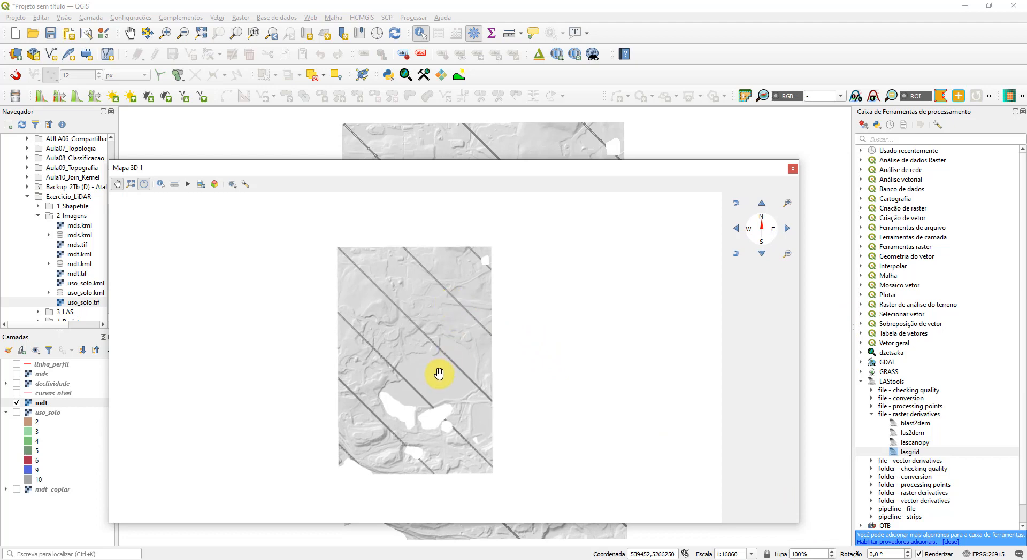
{"action": "left_click_drag", "start_coordinate": [439, 374], "coordinate": [426, 319]}
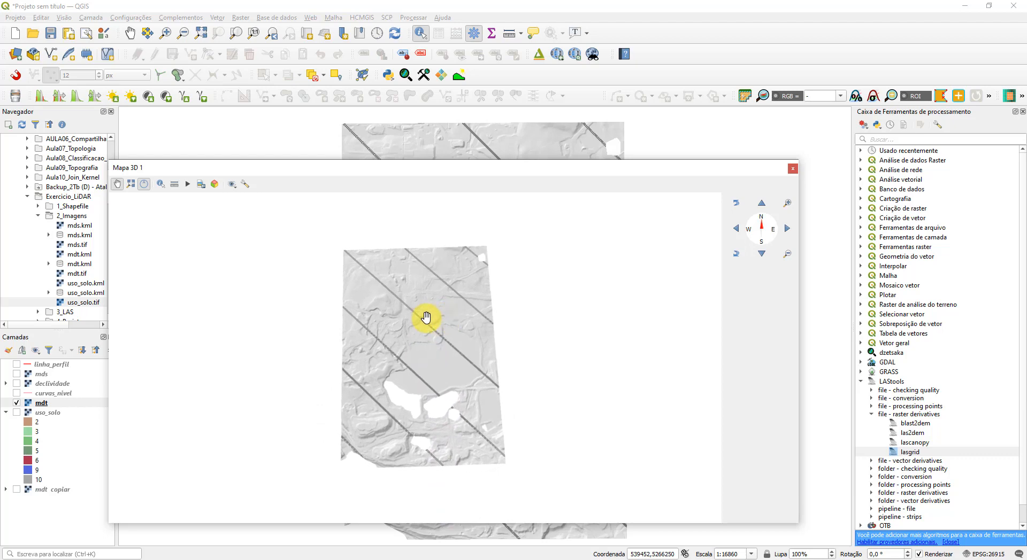
Set the 3D view's terrain type to MDE (Camada Raster) with mdt as elevation and apply it.
{"action": "left_click", "coordinate": [245, 185]}
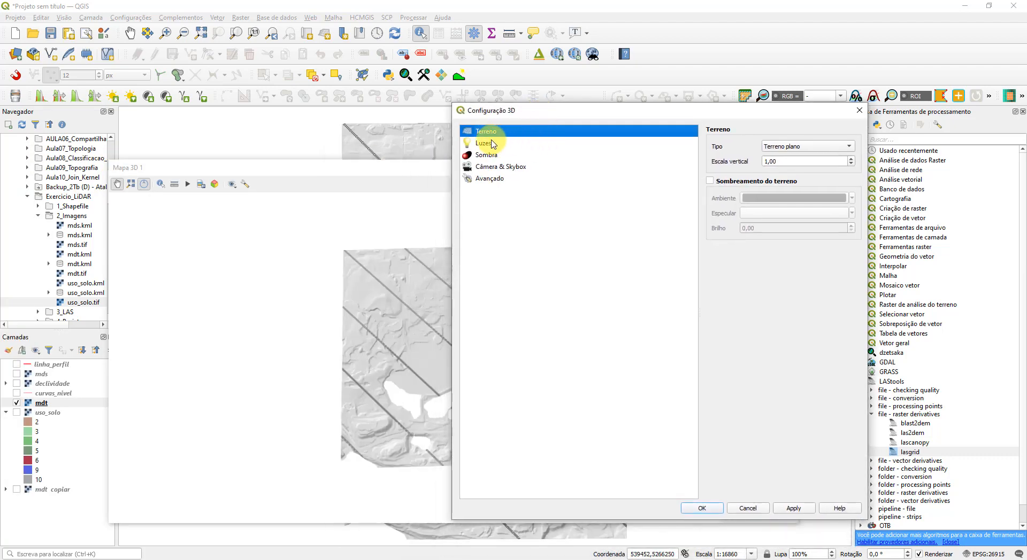
{"action": "left_click", "coordinate": [835, 146]}
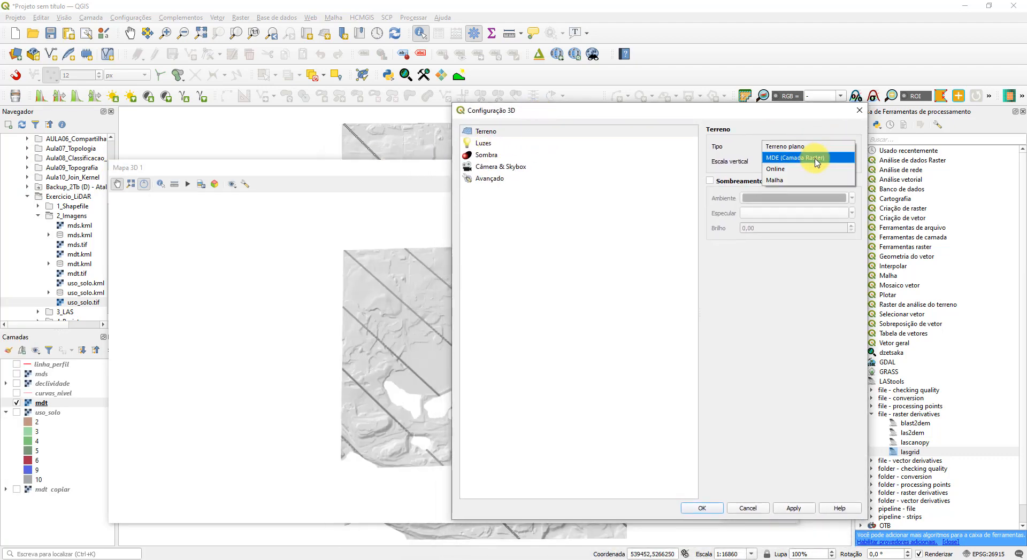
{"action": "left_click", "coordinate": [821, 159]}
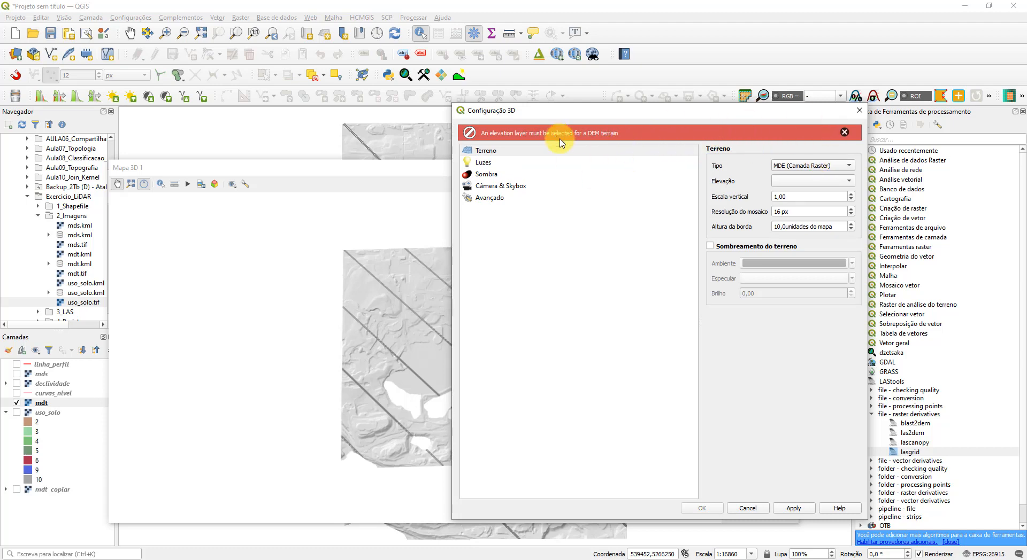
{"action": "left_click", "coordinate": [822, 182]}
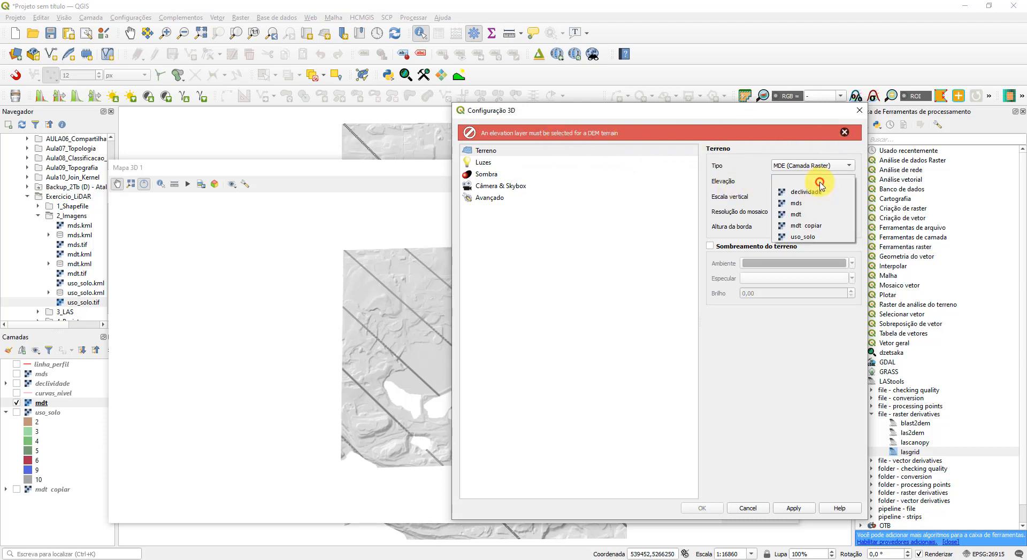
{"action": "left_click", "coordinate": [811, 216]}
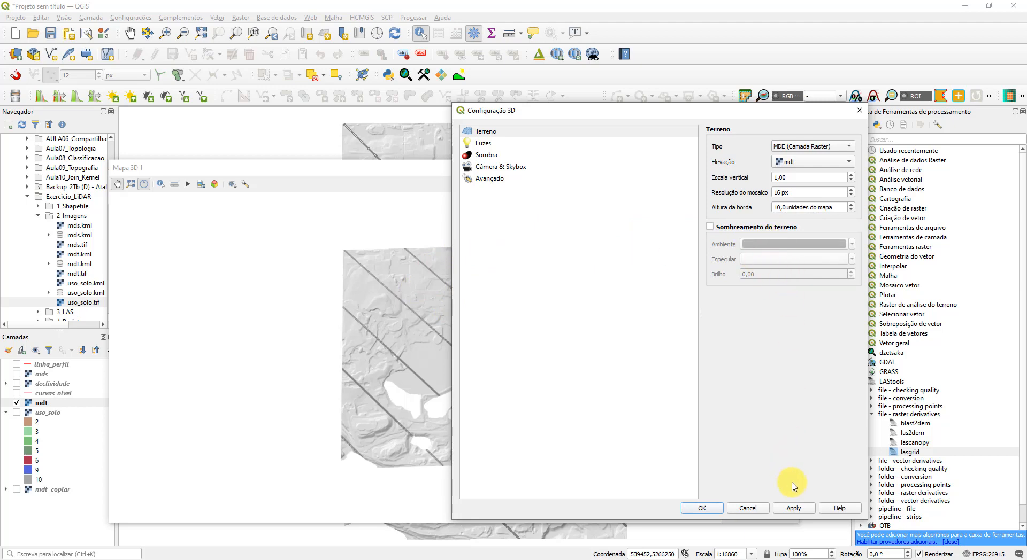
{"action": "left_click", "coordinate": [793, 508]}
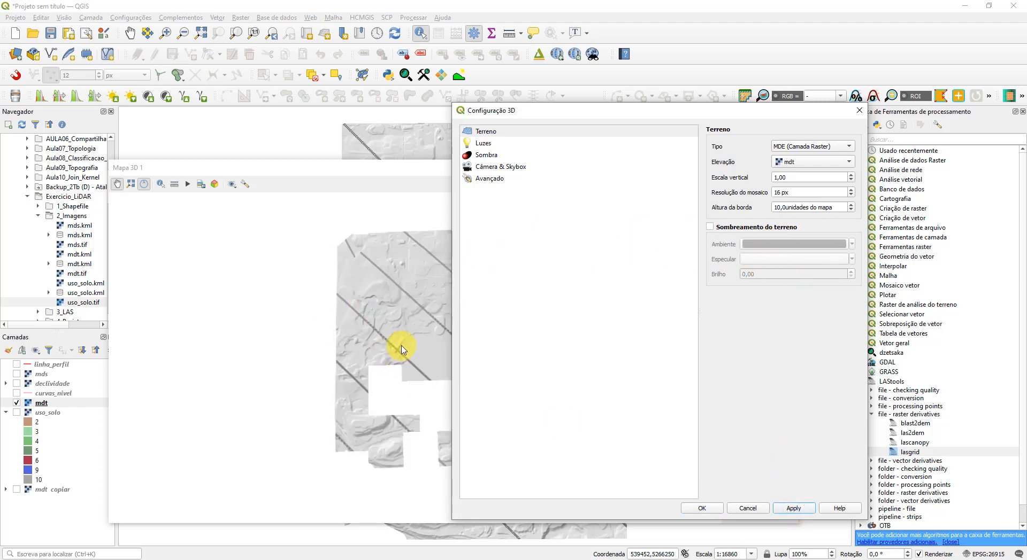
Set the terrain's vertical scale to 2,00 and inspect the relief from a low, rotated 3D viewpoint.
{"action": "left_click", "coordinate": [851, 175]}
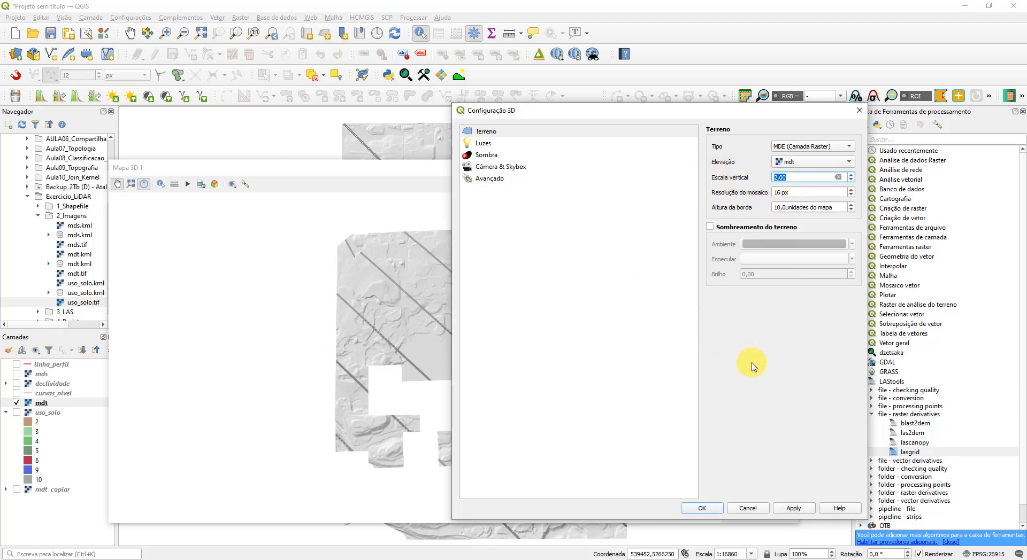
{"action": "left_click", "coordinate": [713, 512]}
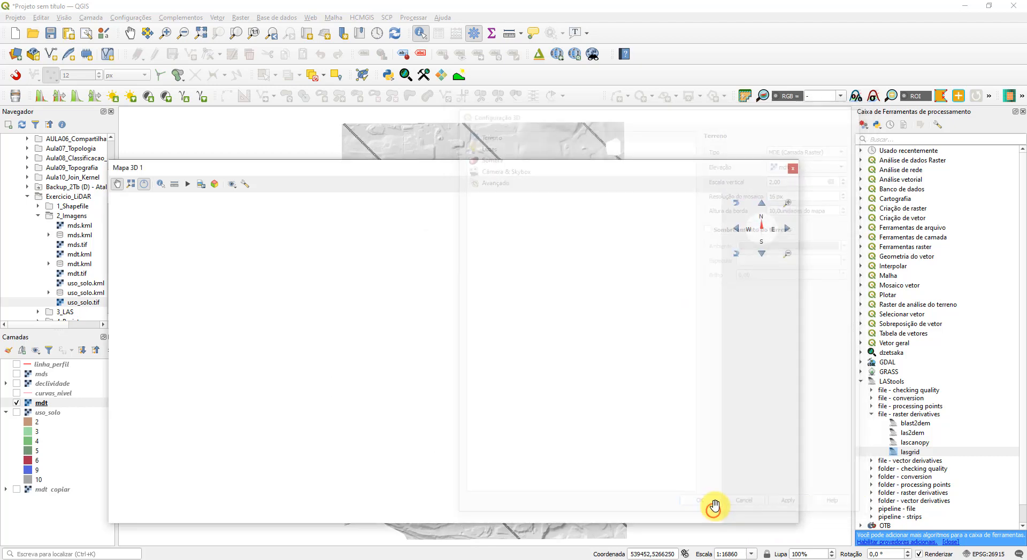
{"action": "left_click_drag", "start_coordinate": [422, 463], "coordinate": [408, 332]}
{"action": "left_click_drag", "start_coordinate": [325, 287], "coordinate": [461, 410]}
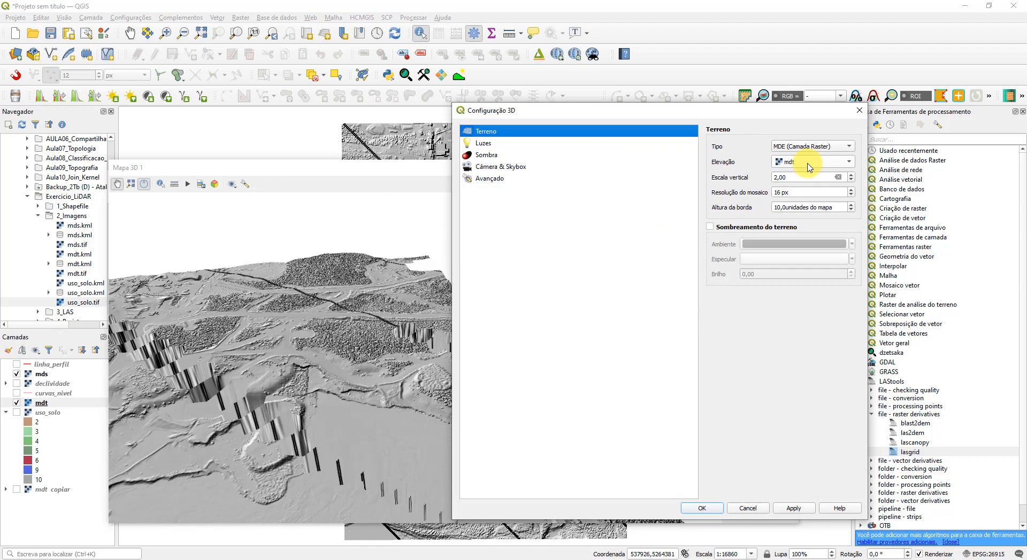
Switch the 3D terrain's elevation layer to mds and inspect the surface model in the 3D view.
{"action": "left_click", "coordinate": [809, 161]}
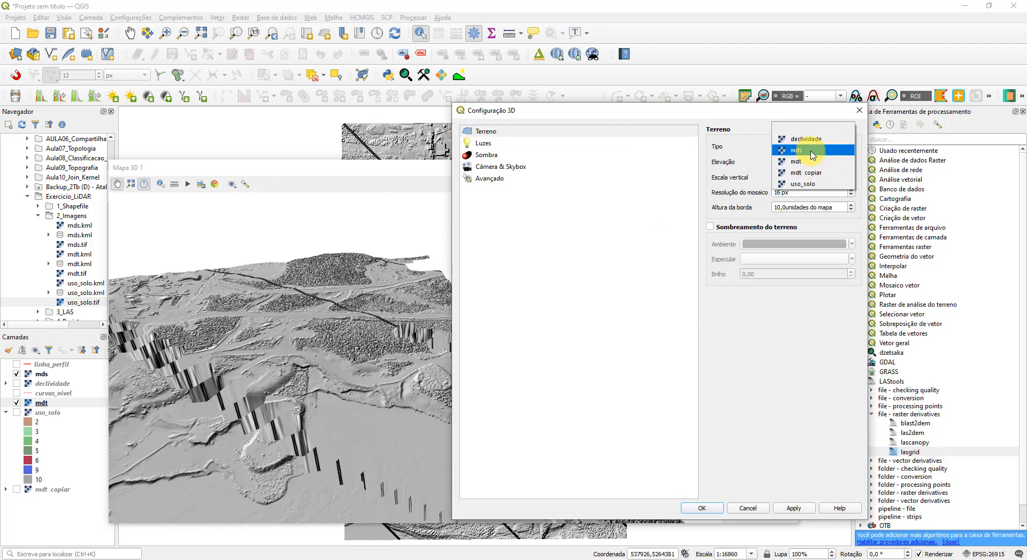
{"action": "left_click", "coordinate": [802, 146]}
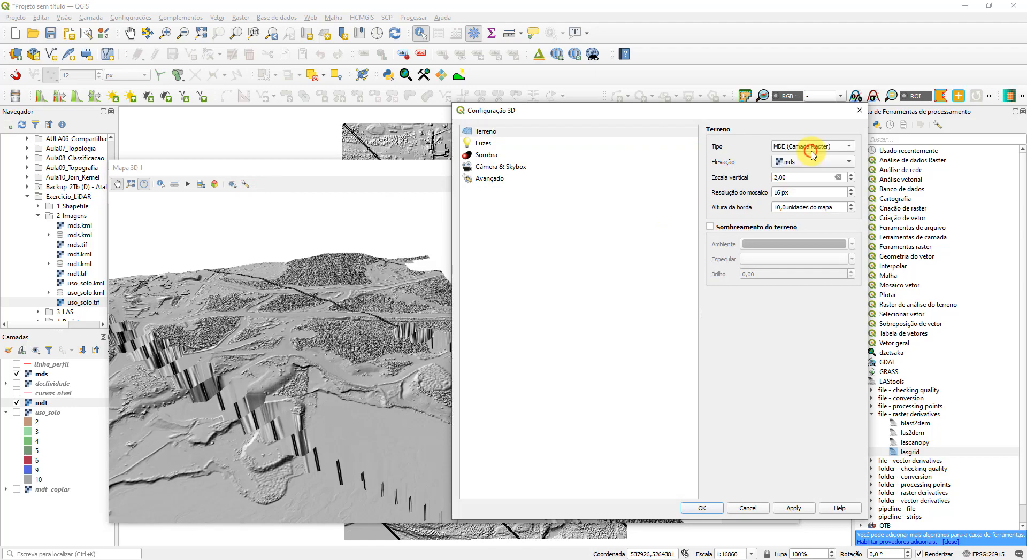
{"action": "left_click", "coordinate": [703, 508]}
{"action": "left_click_drag", "start_coordinate": [389, 335], "coordinate": [406, 357]}
{"action": "scroll", "coordinate": [406, 357], "scroll_direction": "down", "scroll_amount": 2}
Hide the mds layer, set the 3D terrain's elevation back to mdt and view the whole terrain.
{"action": "left_click", "coordinate": [16, 375]}
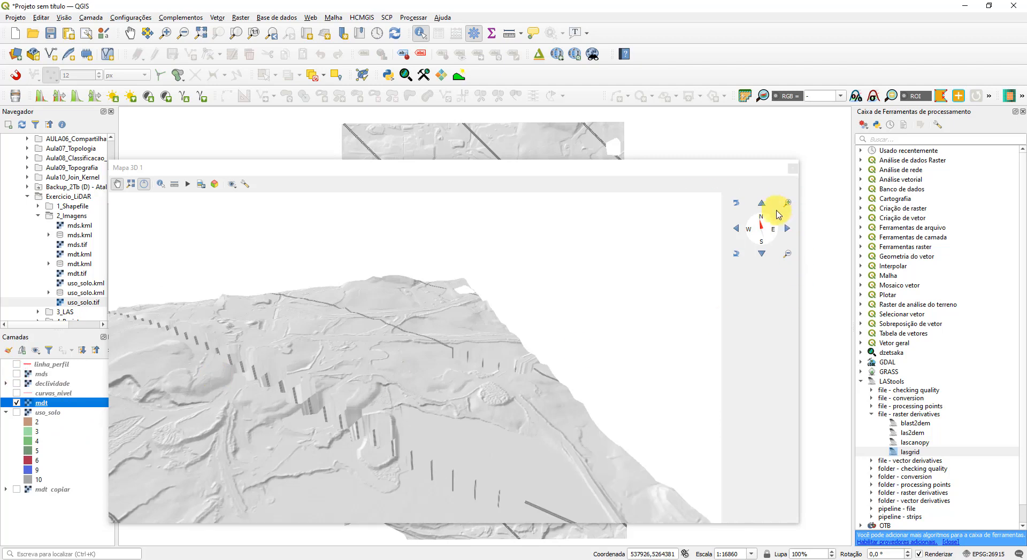
{"action": "left_click", "coordinate": [246, 184]}
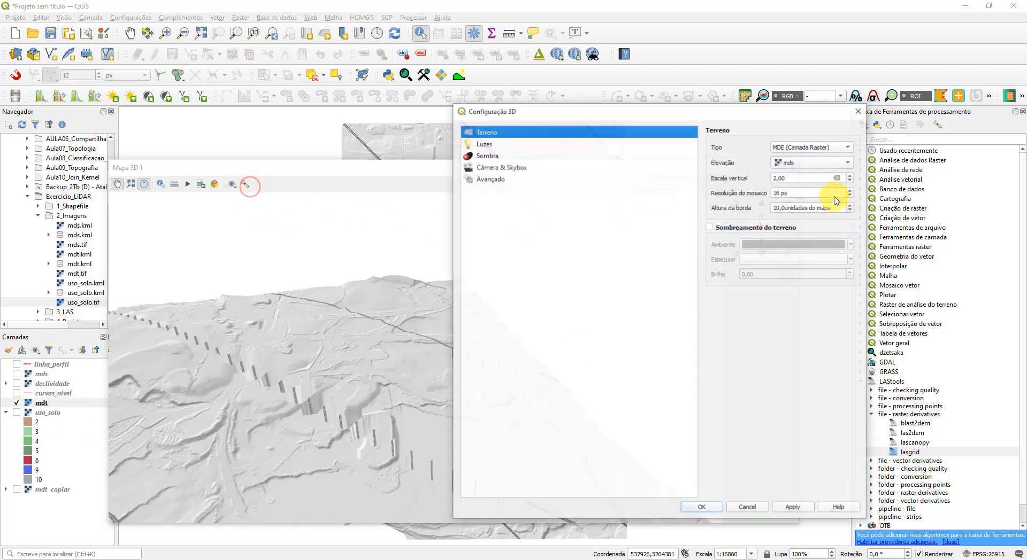
{"action": "left_click", "coordinate": [808, 162]}
{"action": "left_click", "coordinate": [808, 172]}
{"action": "left_click", "coordinate": [703, 509]}
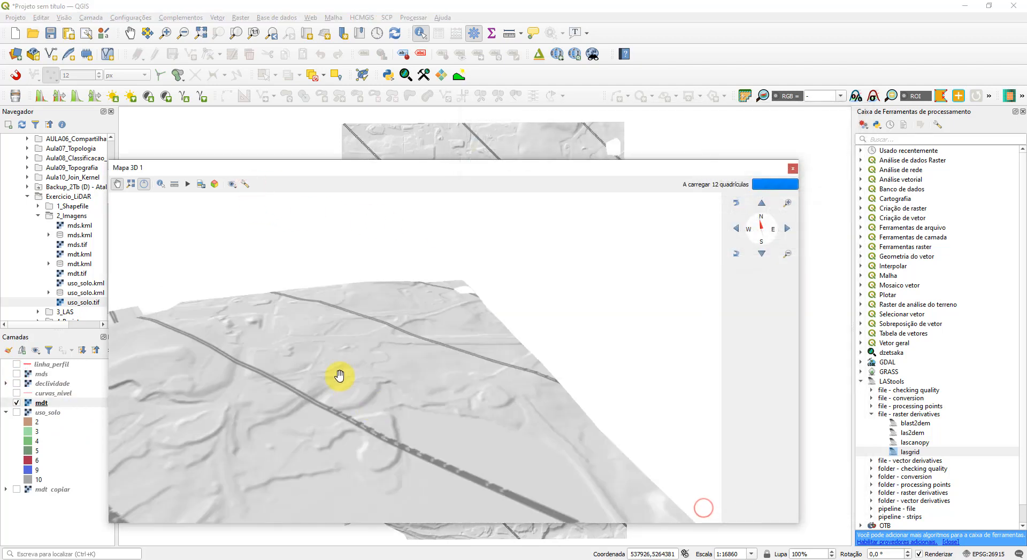
{"action": "scroll", "coordinate": [342, 369], "scroll_direction": "down", "scroll_amount": 5}
Shrink the 3D map window and place it so that most of the main map stays uncovered.
{"action": "left_click", "coordinate": [408, 8]}
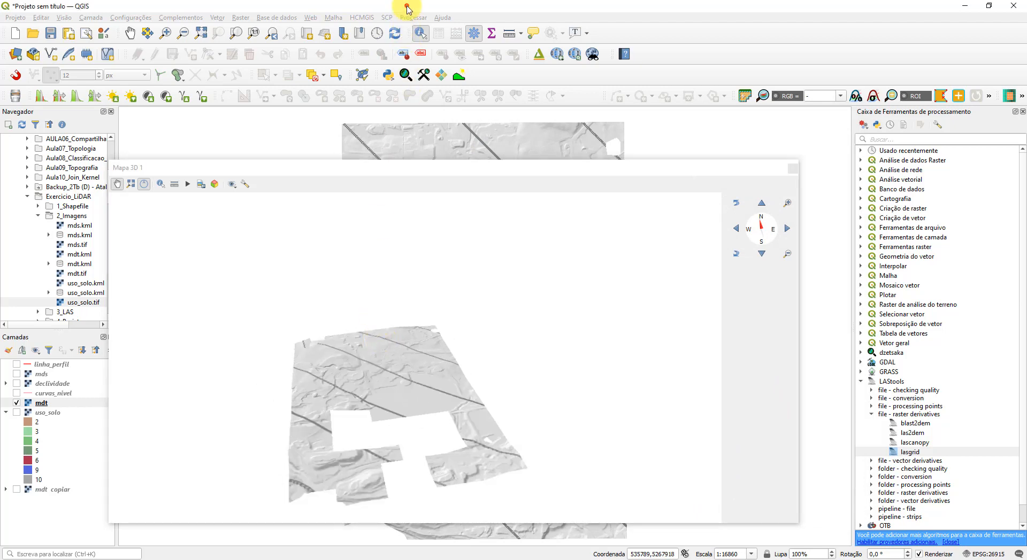
{"action": "left_click_drag", "start_coordinate": [730, 168], "coordinate": [793, 137]}
{"action": "left_click_drag", "start_coordinate": [498, 127], "coordinate": [503, 206]}
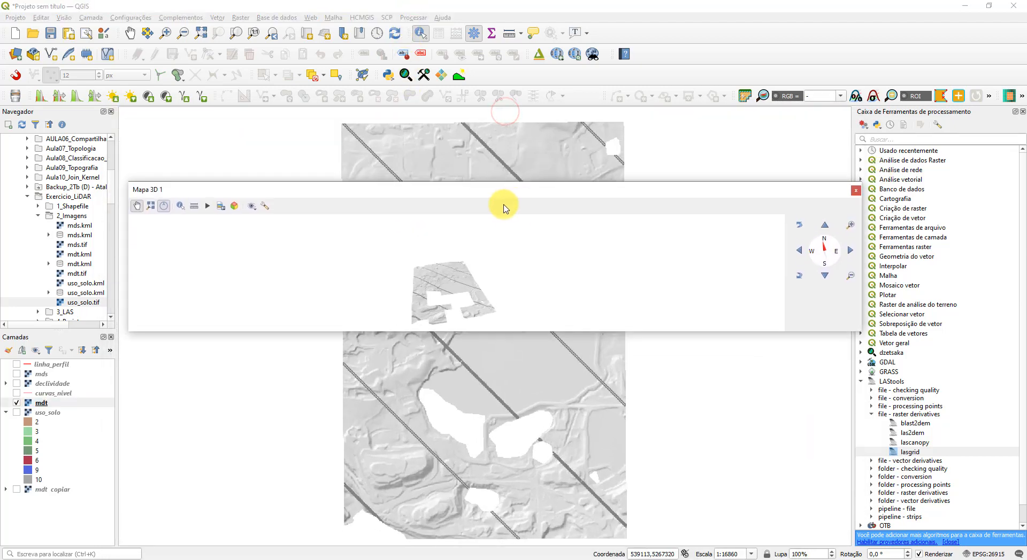
{"action": "left_click_drag", "start_coordinate": [127, 263], "coordinate": [428, 271]}
Start adding an HCMGIS BaseMap to the project.
{"action": "left_click", "coordinate": [363, 17]}
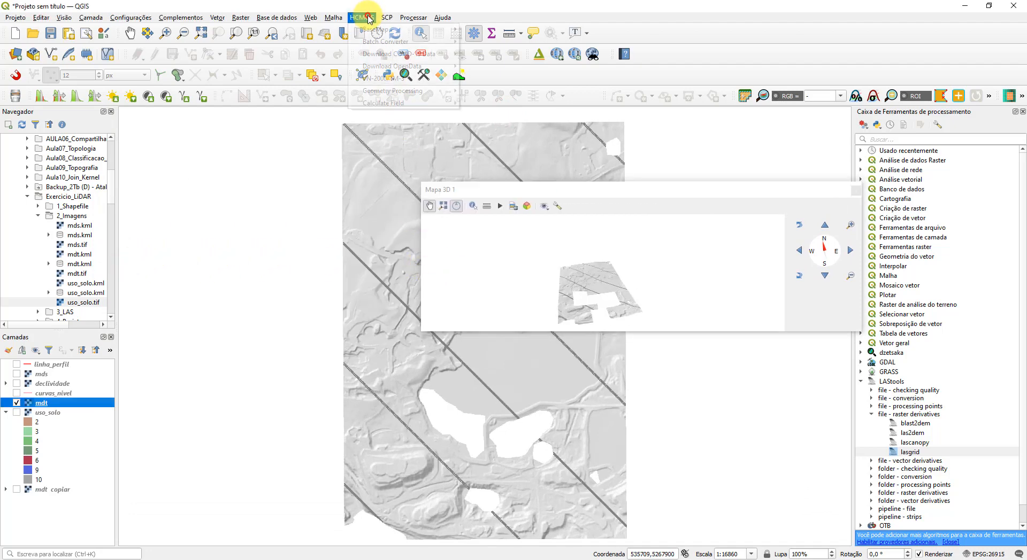
{"action": "mouse_move", "coordinate": [382, 30]}
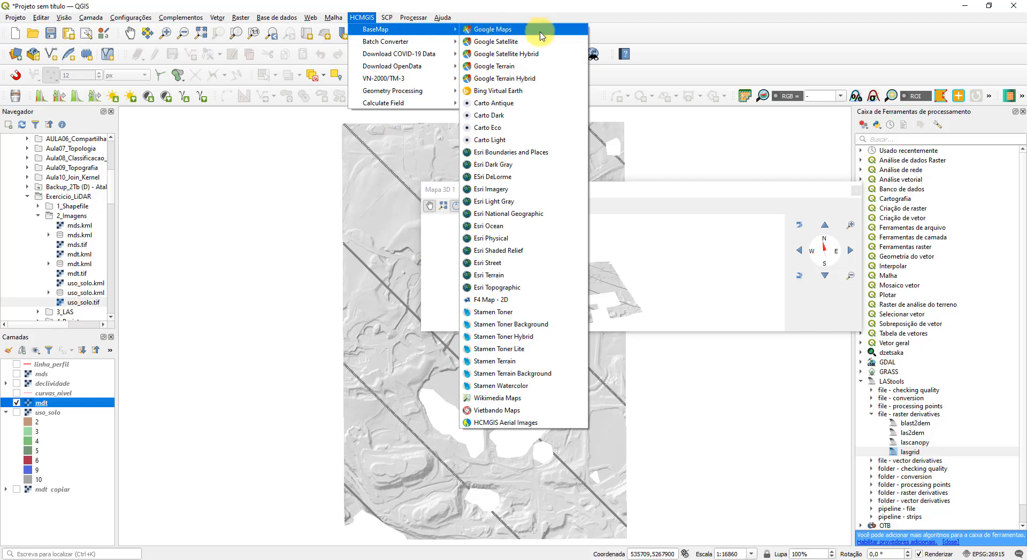